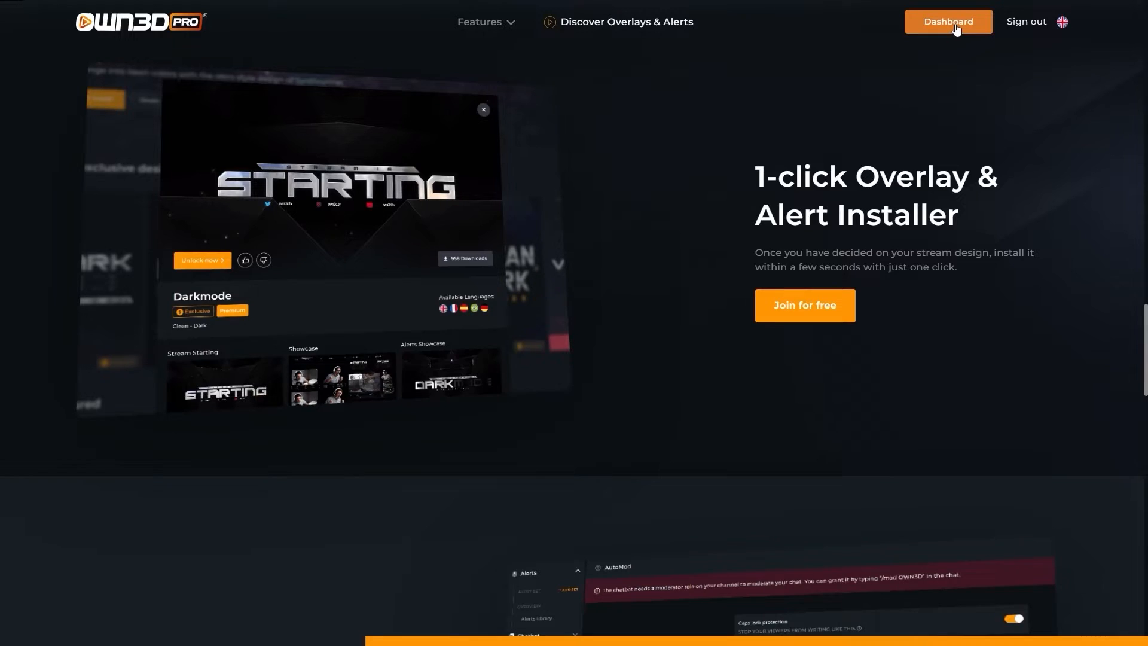
Browse the OWN3D Pro dashboard, open the alerts library from the alert configuration and preview the free Chroma alerts.
{"action": "scroll", "coordinate": [132, 240], "scroll_direction": "down", "scroll_amount": 7}
{"action": "scroll", "coordinate": [131, 245], "scroll_direction": "down", "scroll_amount": 2}
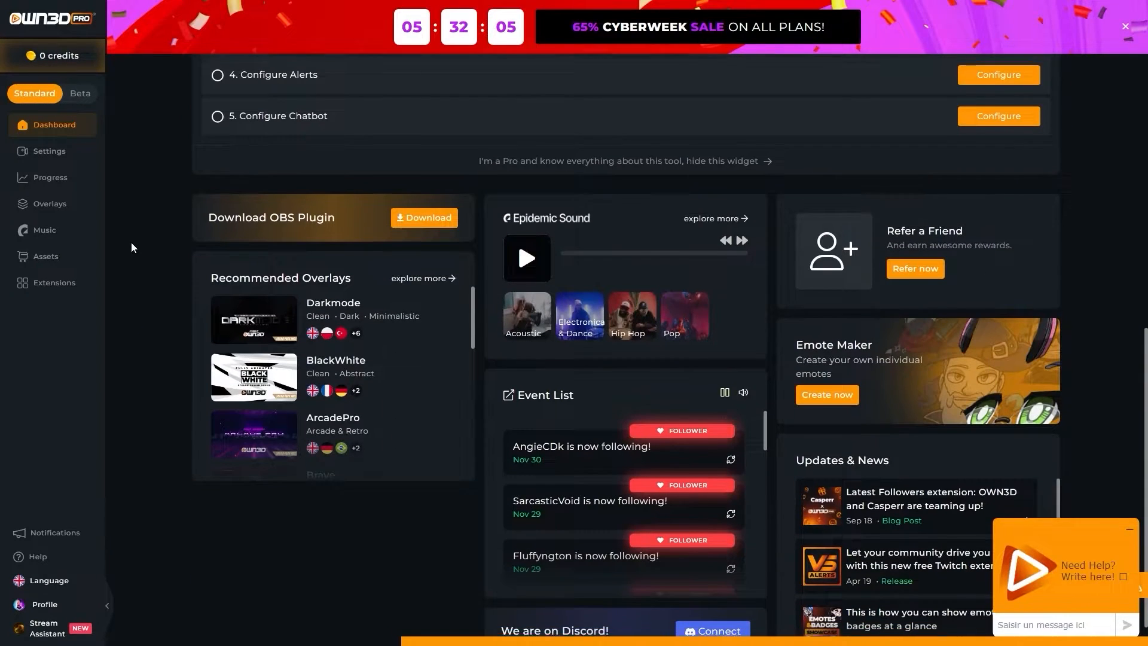
{"action": "scroll", "coordinate": [132, 246], "scroll_direction": "up", "scroll_amount": 4}
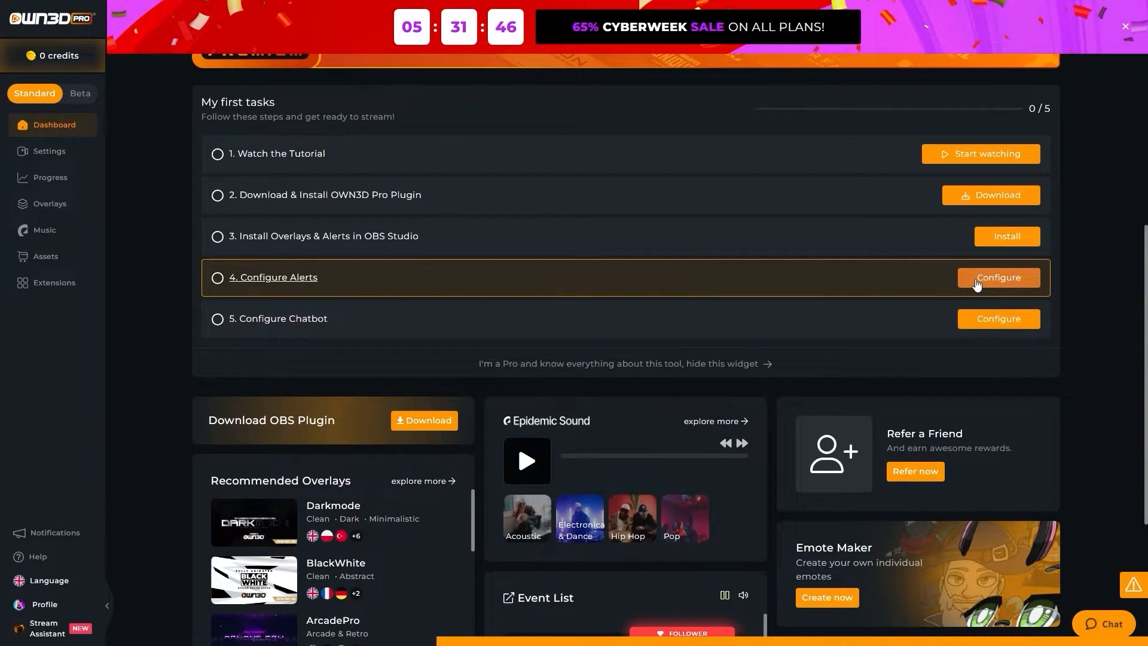
{"action": "left_click", "coordinate": [997, 278]}
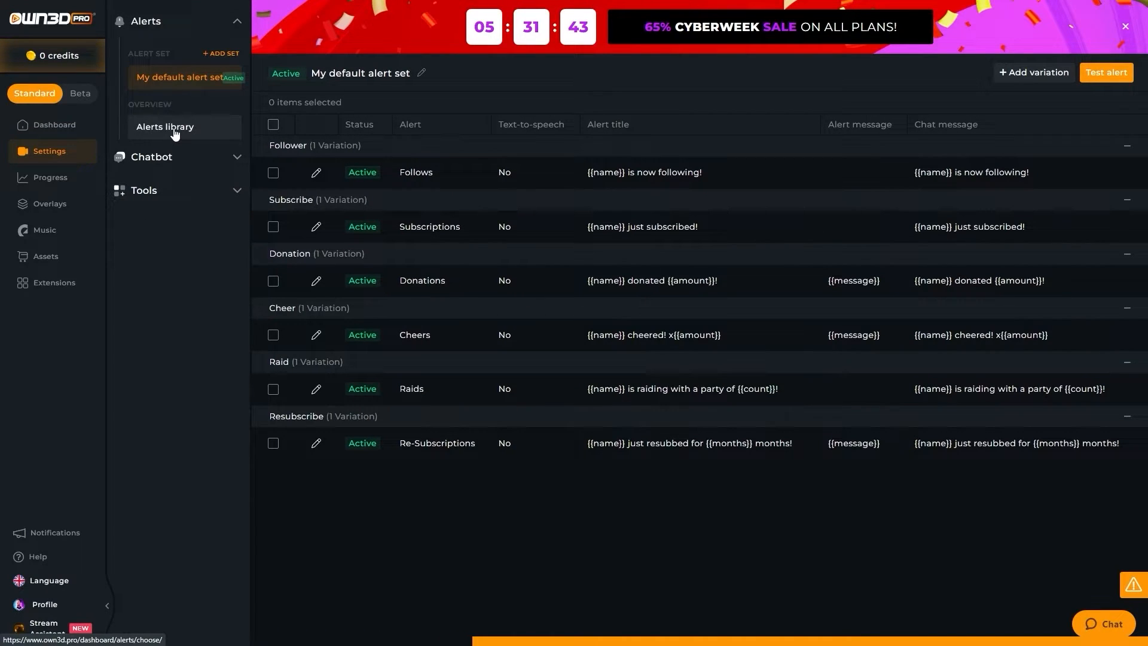
{"action": "left_click", "coordinate": [175, 132]}
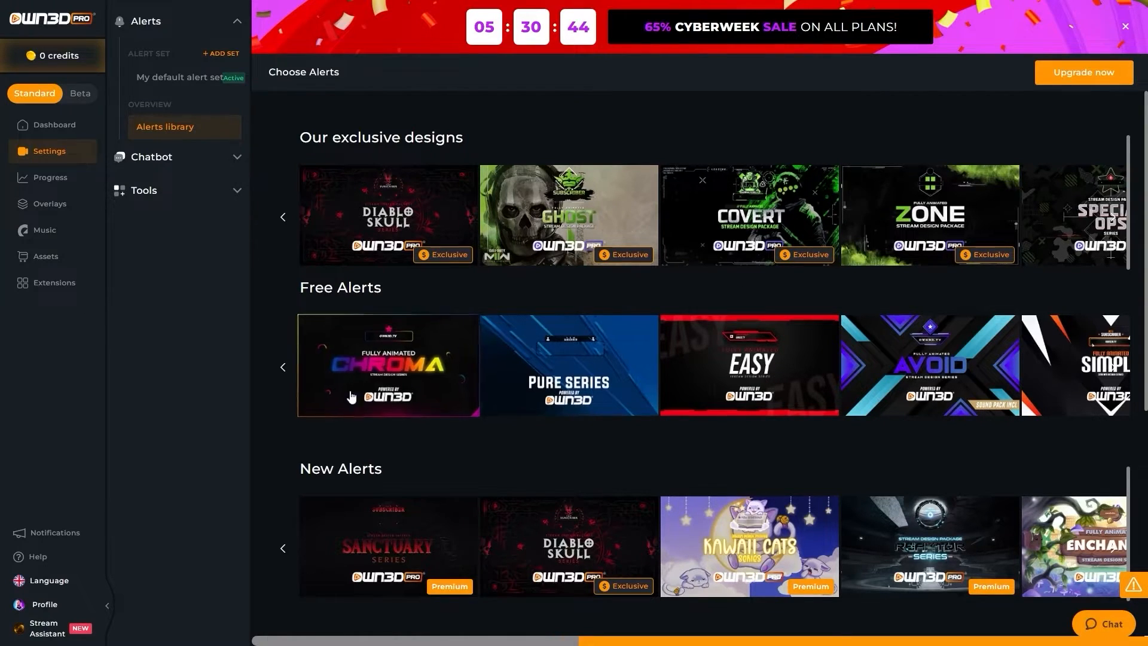
{"action": "left_click", "coordinate": [384, 382]}
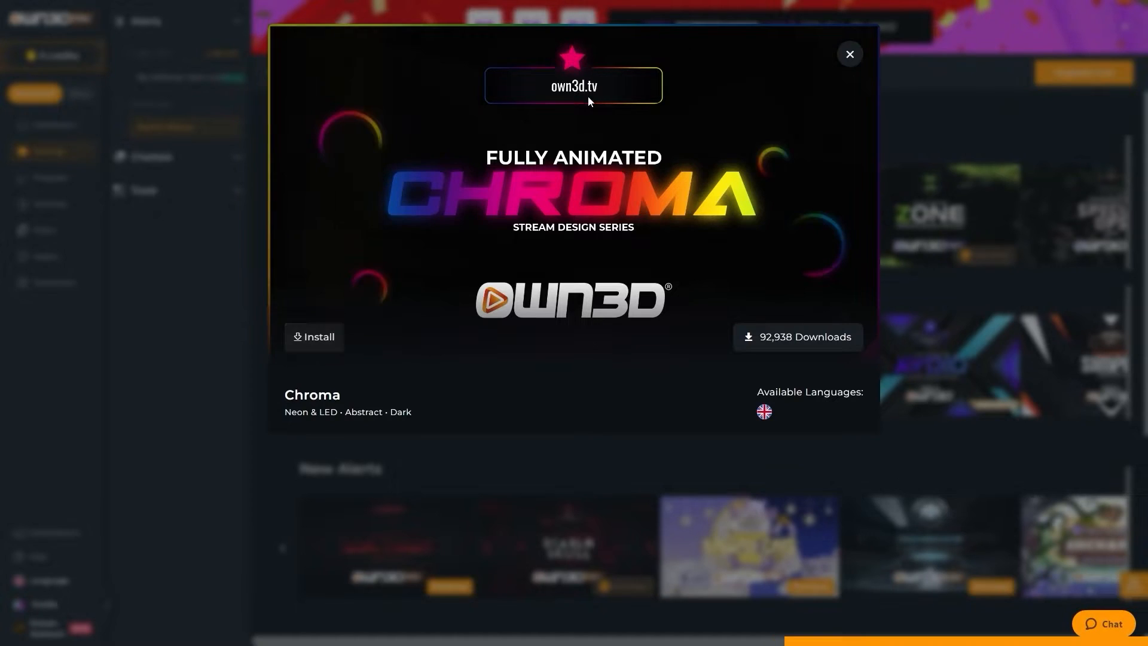
Browse more alert designs, the overlay collections, and the Twitch panel and profile banner assets.
{"action": "left_click", "coordinate": [141, 302]}
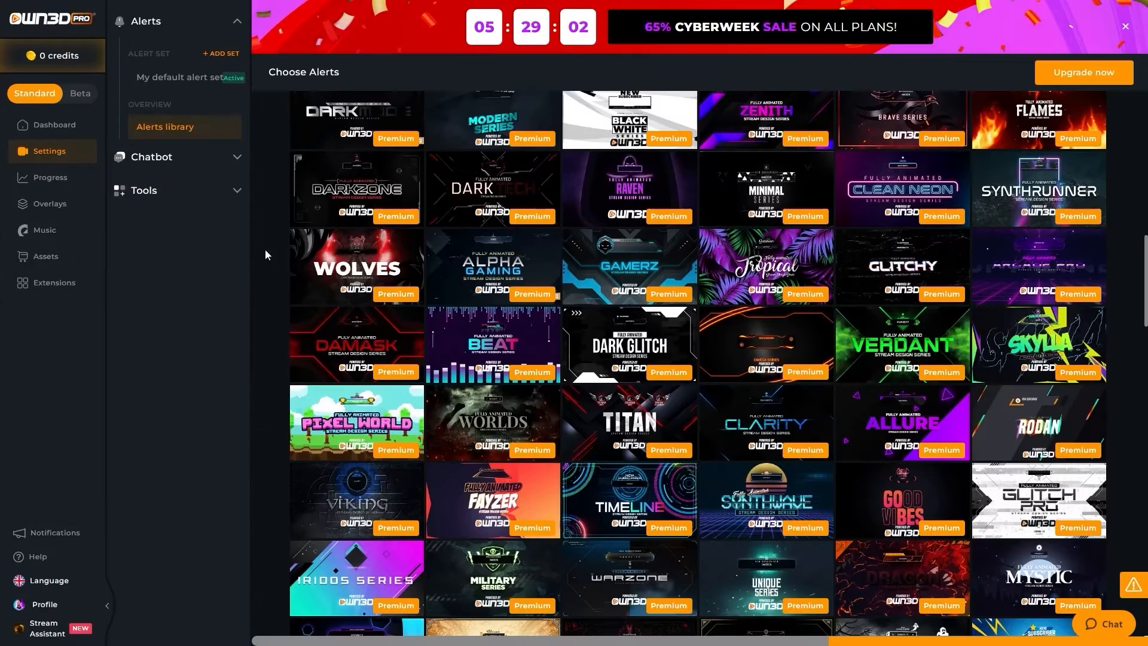
{"action": "left_click", "coordinate": [50, 211]}
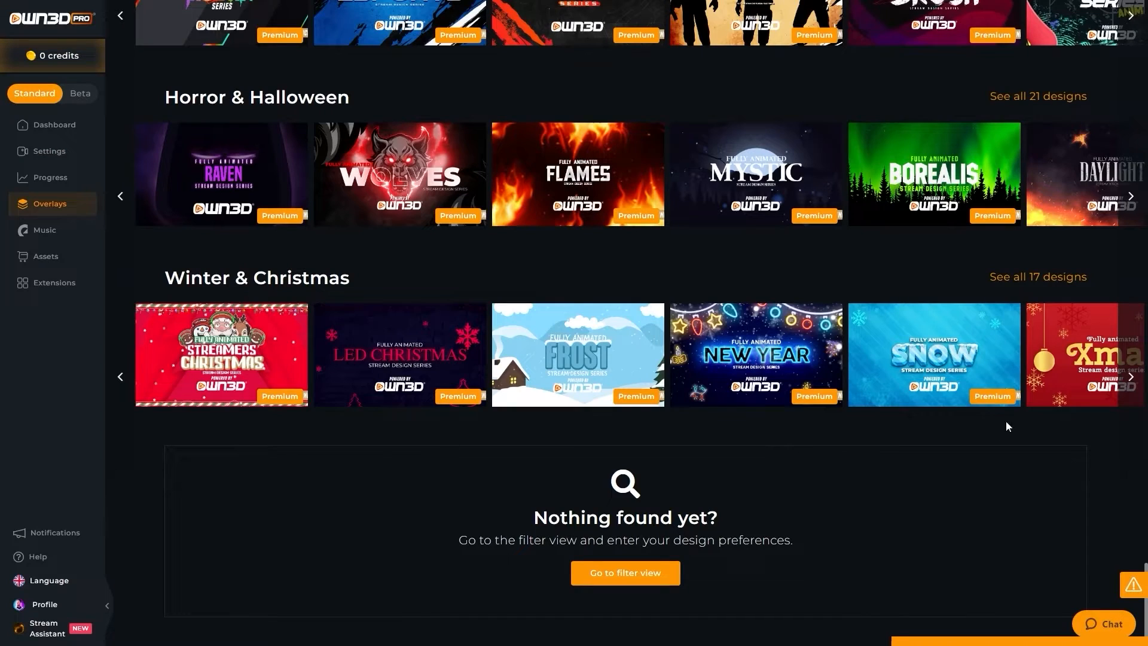
{"action": "left_click", "coordinate": [1055, 350]}
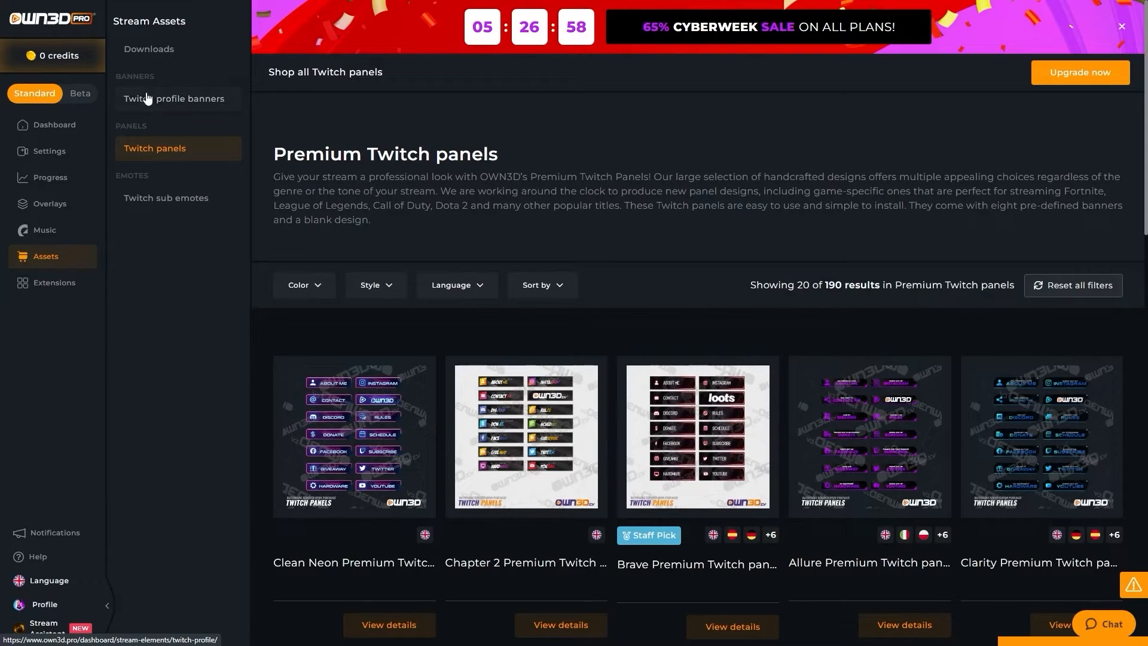
{"action": "left_click", "coordinate": [146, 100]}
{"action": "scroll", "coordinate": [260, 228], "scroll_direction": "down", "scroll_amount": 7}
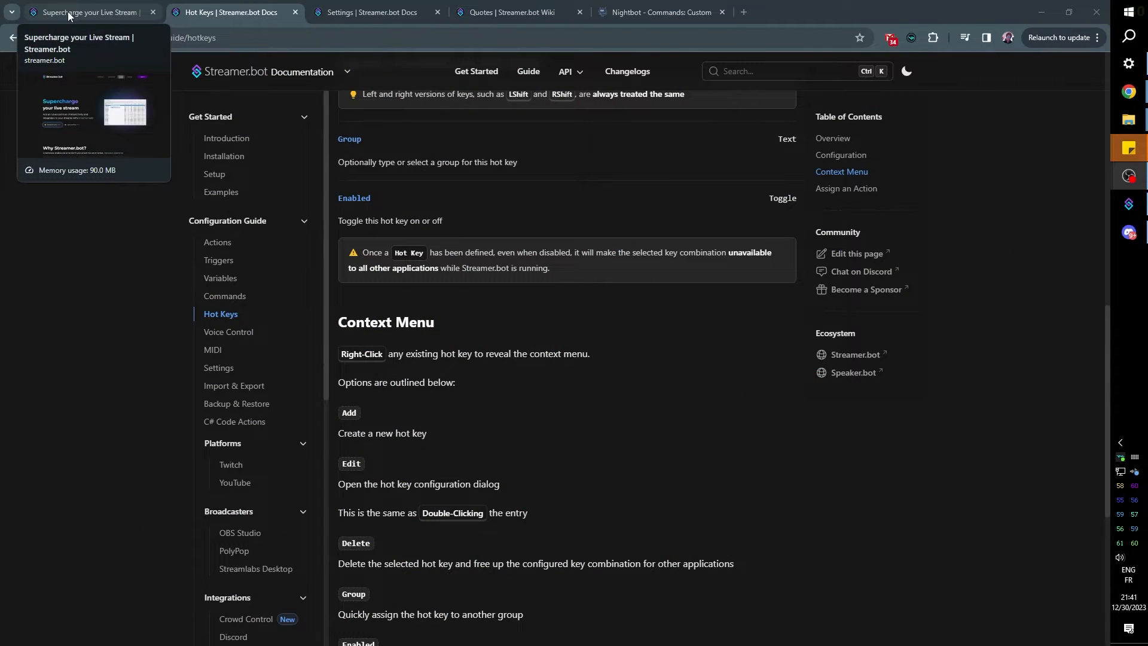
Look over the Streamer.bot home page and its Why Streamer.bot section.
{"action": "left_click", "coordinate": [67, 12]}
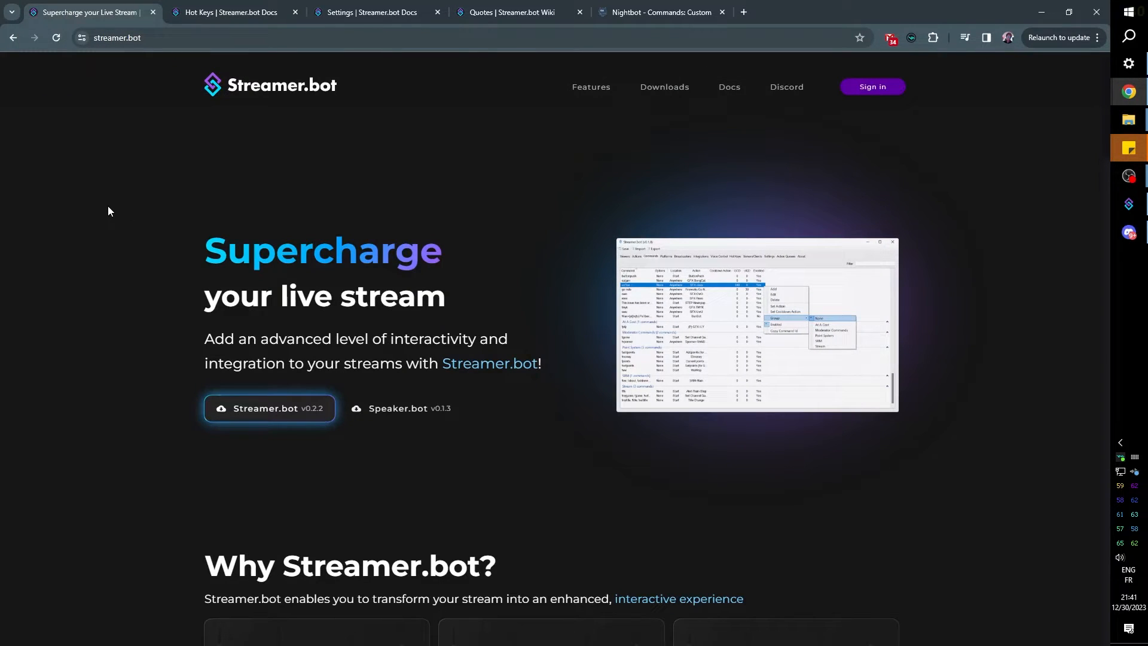
{"action": "scroll", "coordinate": [109, 210], "scroll_direction": "down", "scroll_amount": 4}
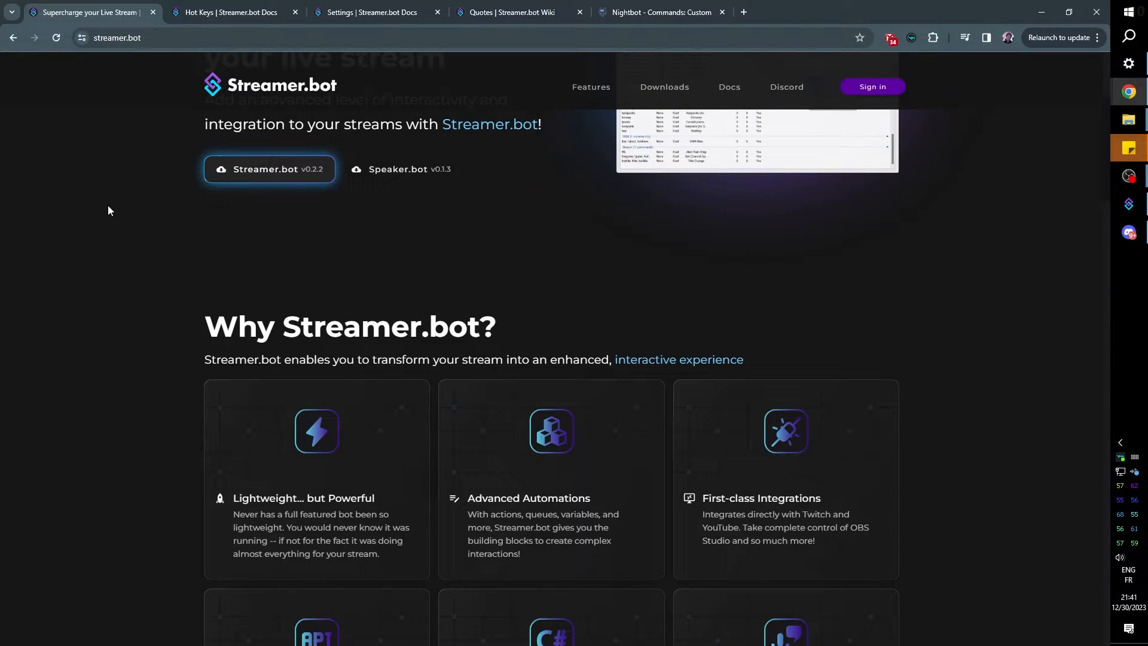
{"action": "scroll", "coordinate": [108, 210], "scroll_direction": "up", "scroll_amount": 4}
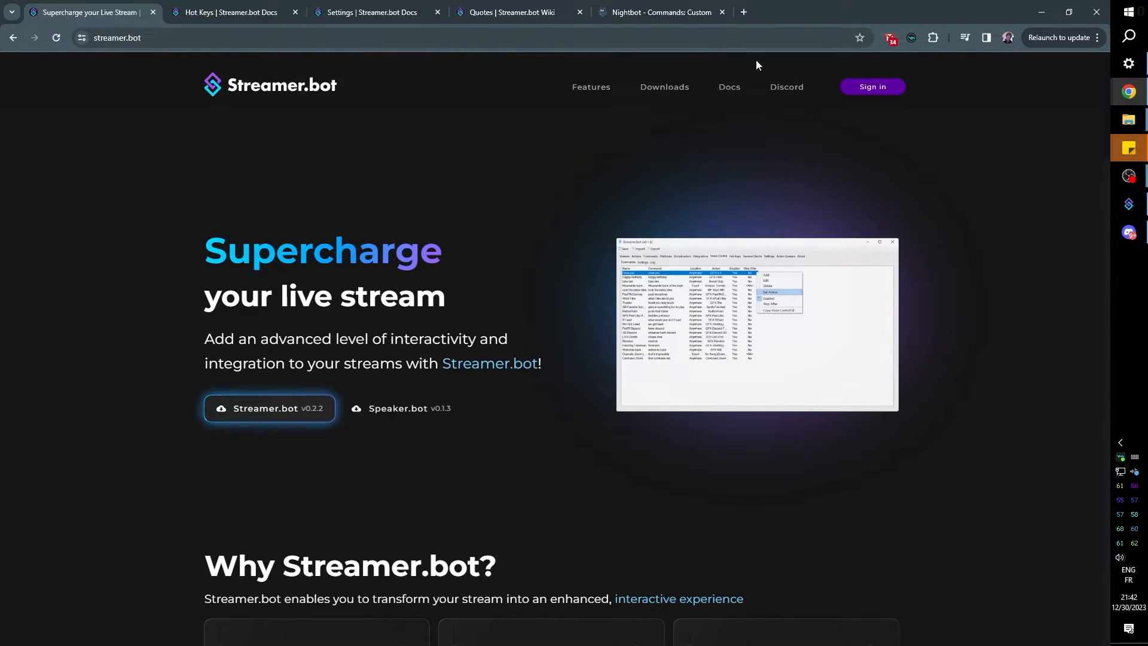
Open the Streamer.bot documentation's Variables guide and read about the arguments and global variable types.
{"action": "left_click", "coordinate": [729, 88]}
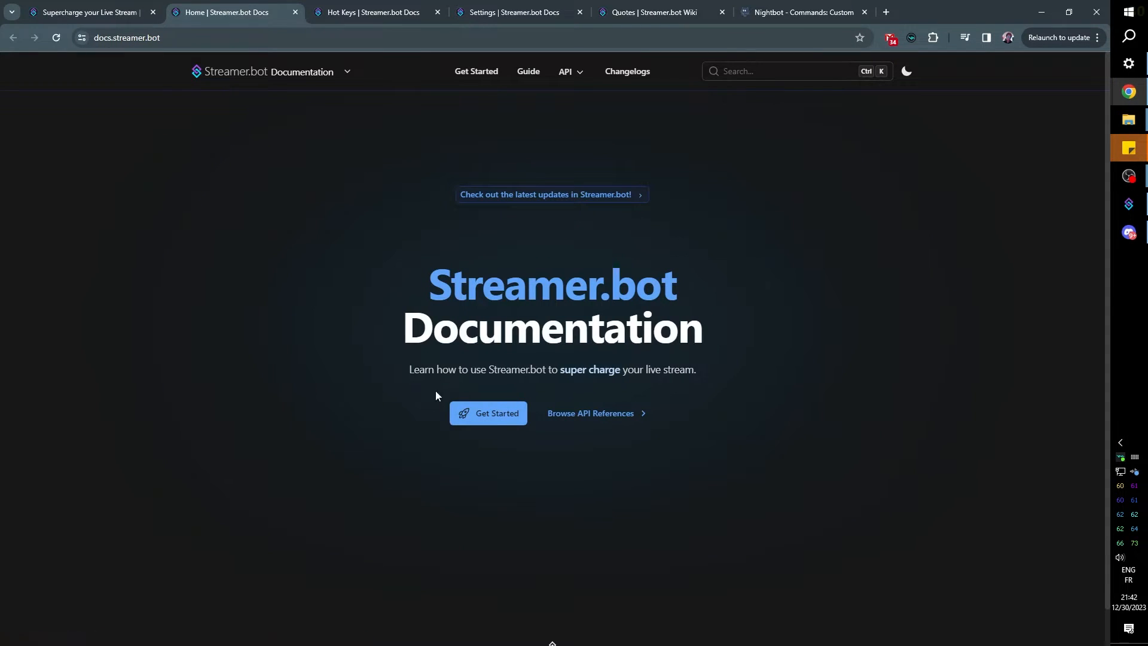
{"action": "left_click", "coordinate": [470, 420]}
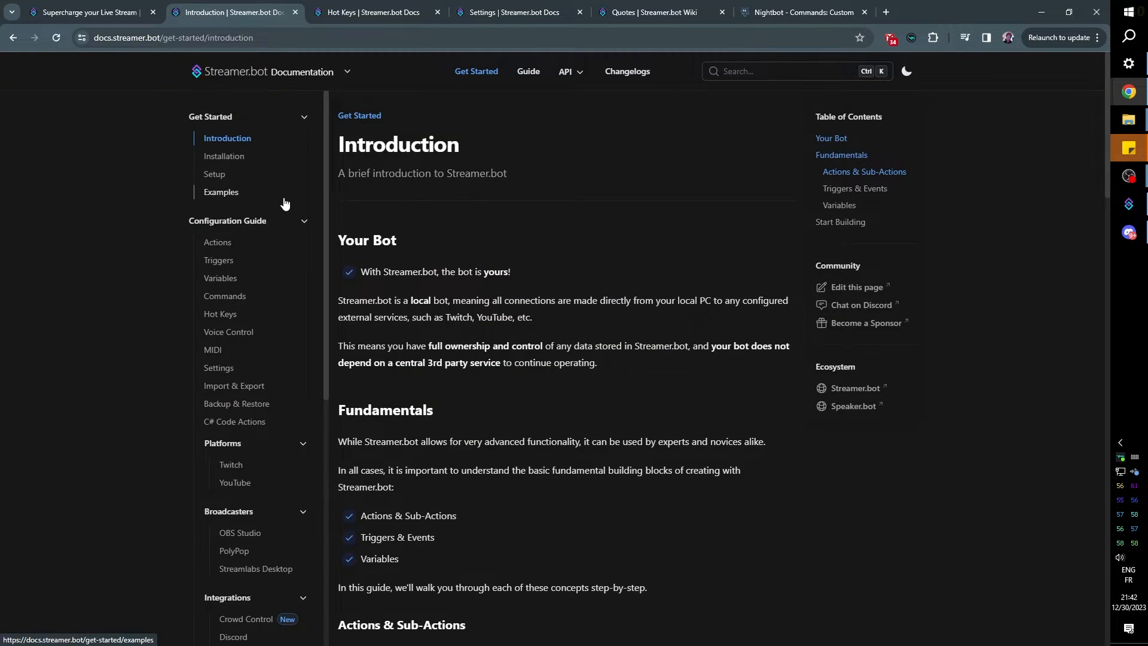
{"action": "scroll", "coordinate": [285, 204], "scroll_direction": "down", "scroll_amount": 2}
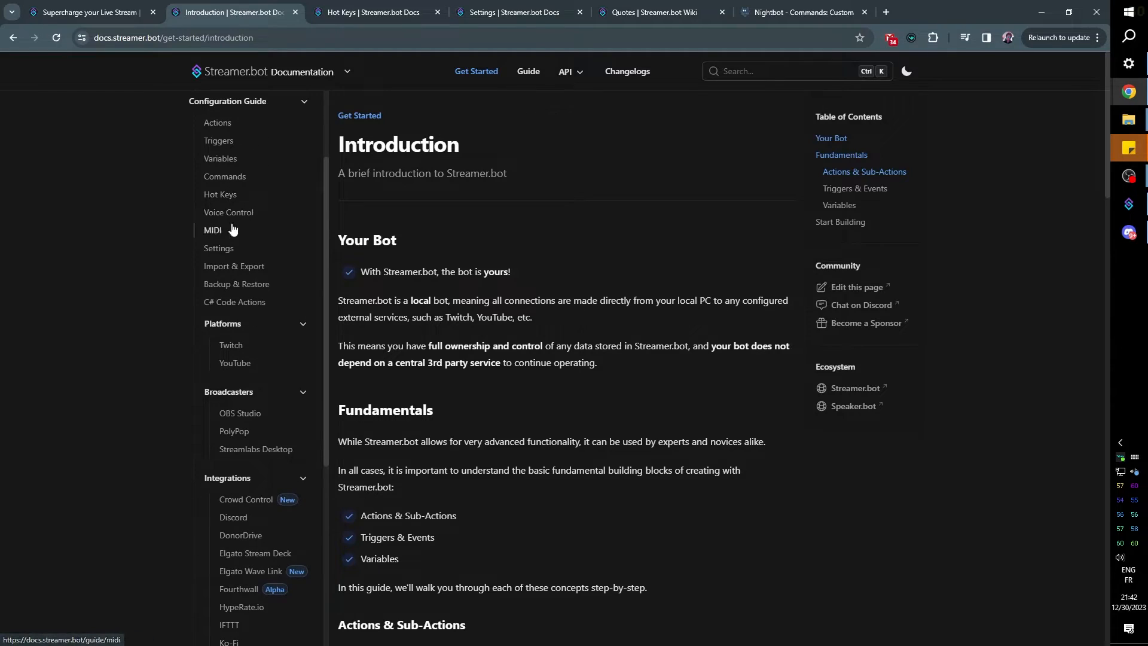
{"action": "left_click", "coordinate": [214, 162]}
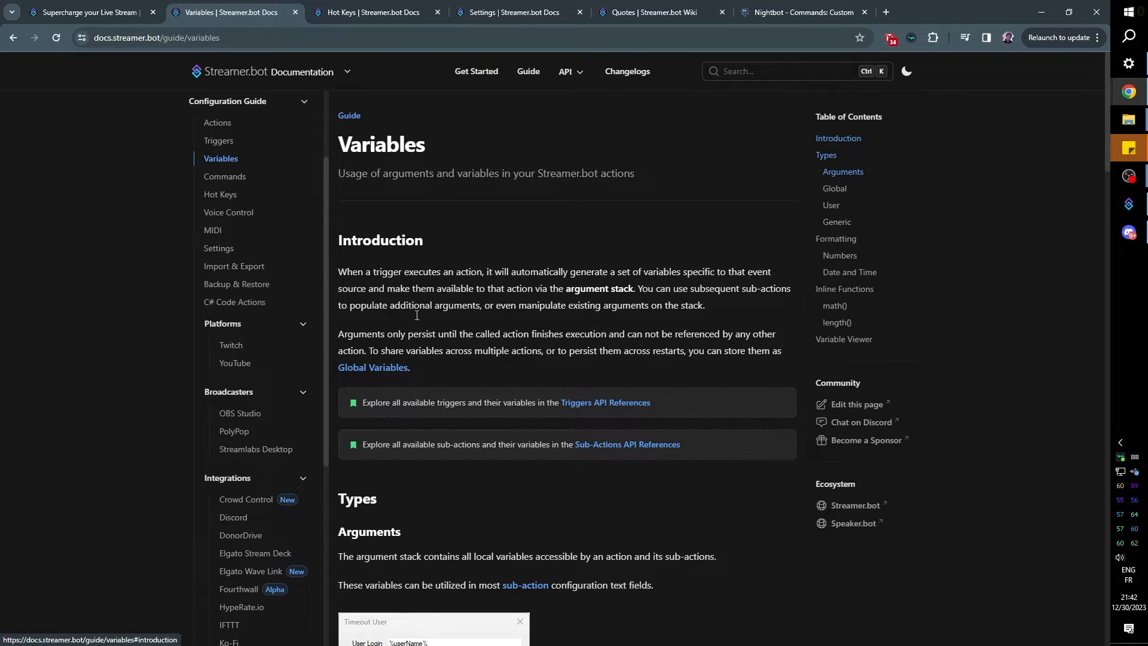
{"action": "scroll", "coordinate": [404, 329], "scroll_direction": "down", "scroll_amount": 7}
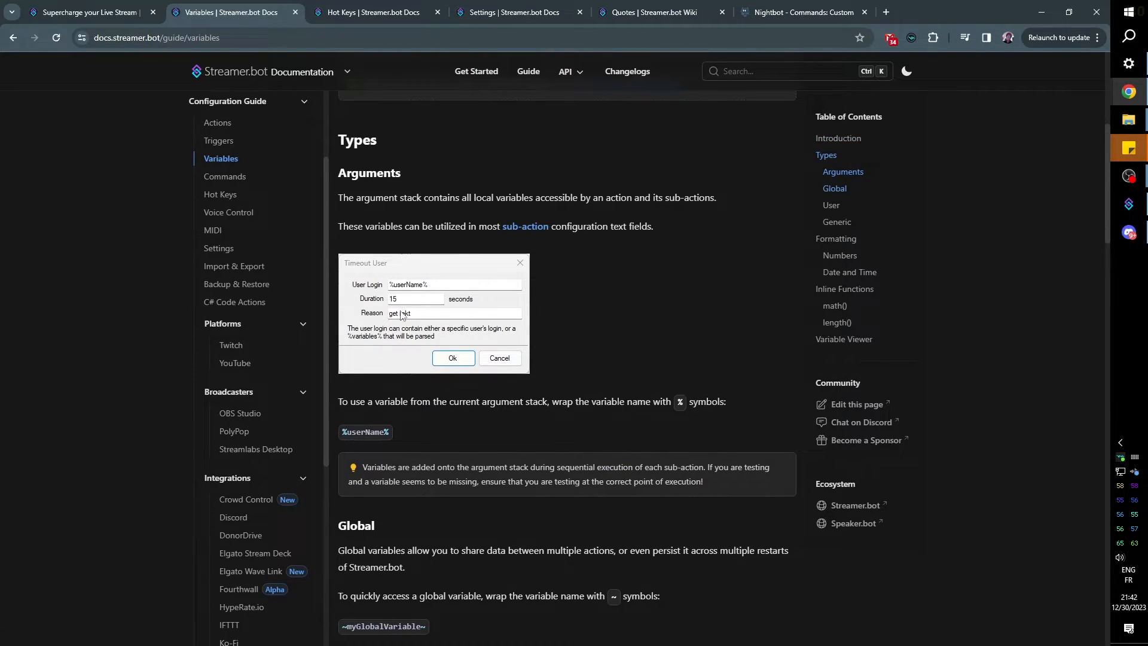
{"action": "scroll", "coordinate": [400, 315], "scroll_direction": "down", "scroll_amount": 2}
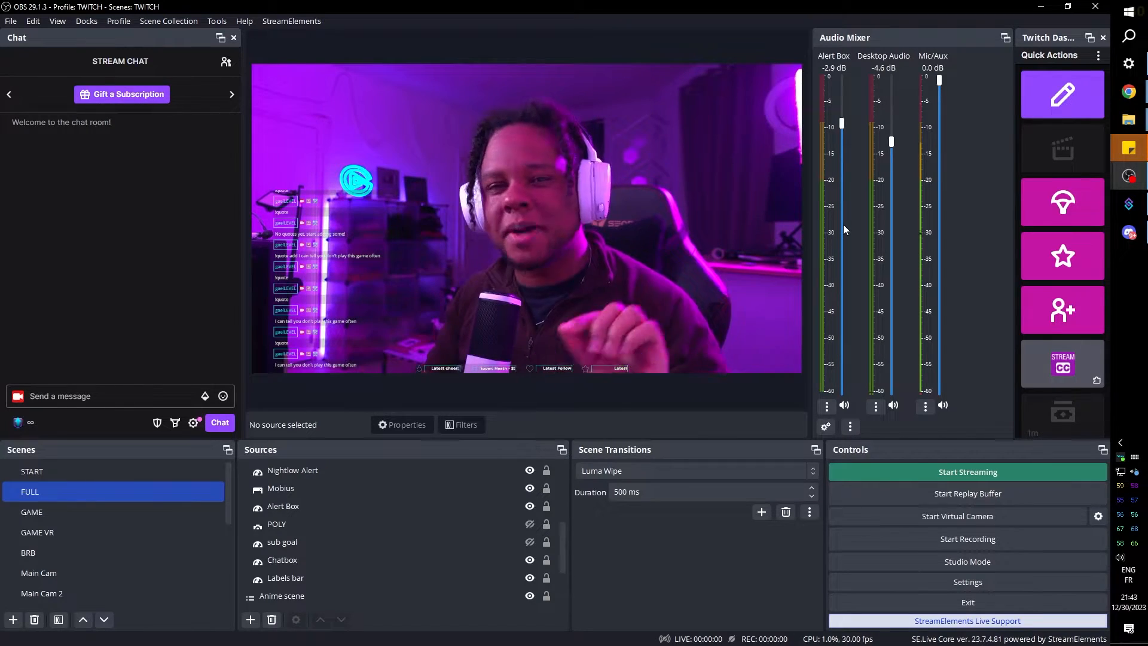
Send "!quote add he need some milk" in the OBS stream chat.
{"action": "left_click", "coordinate": [78, 397]}
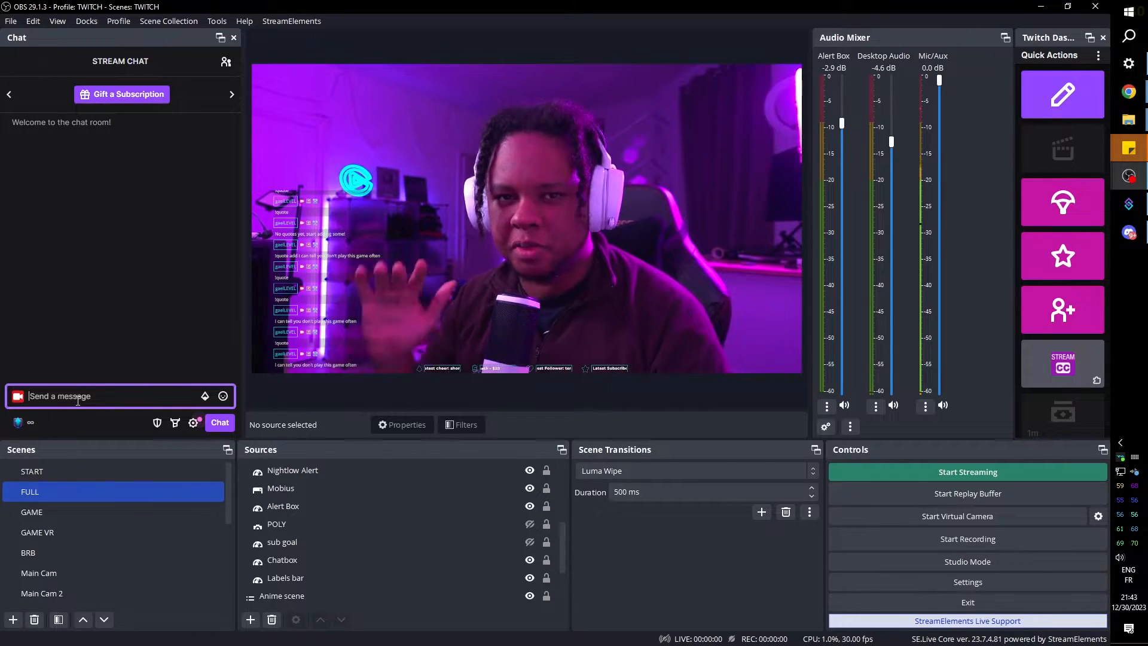
{"action": "type", "text": "!quto"}
{"action": "type", "text": "e a"}
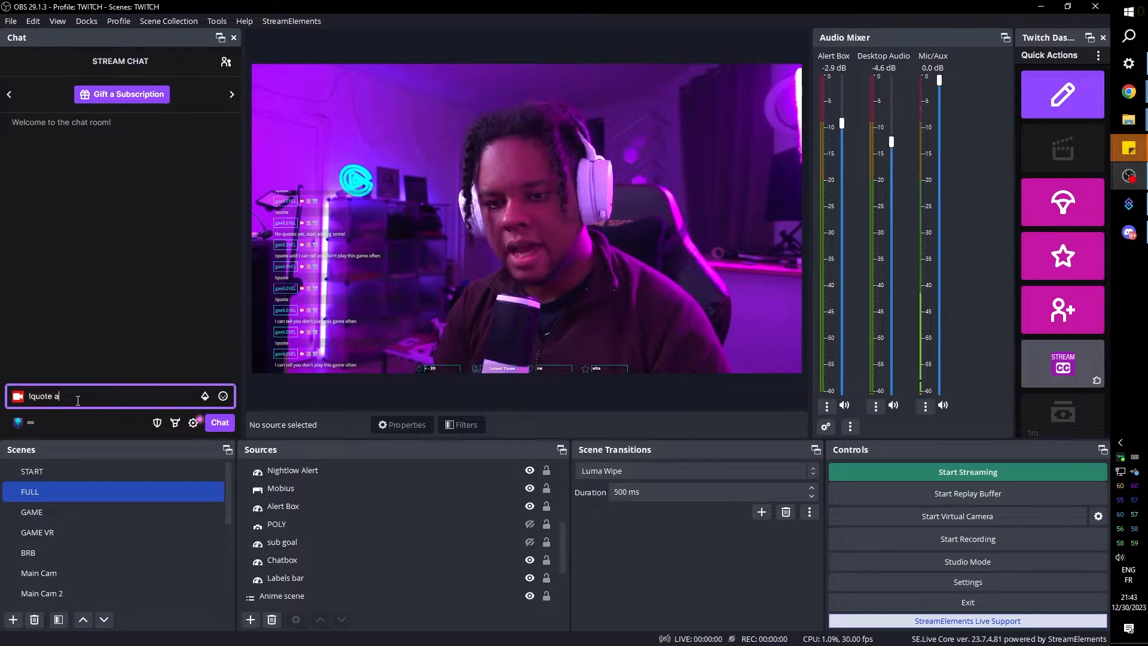
{"action": "type", "text": "dd he need some milk"}
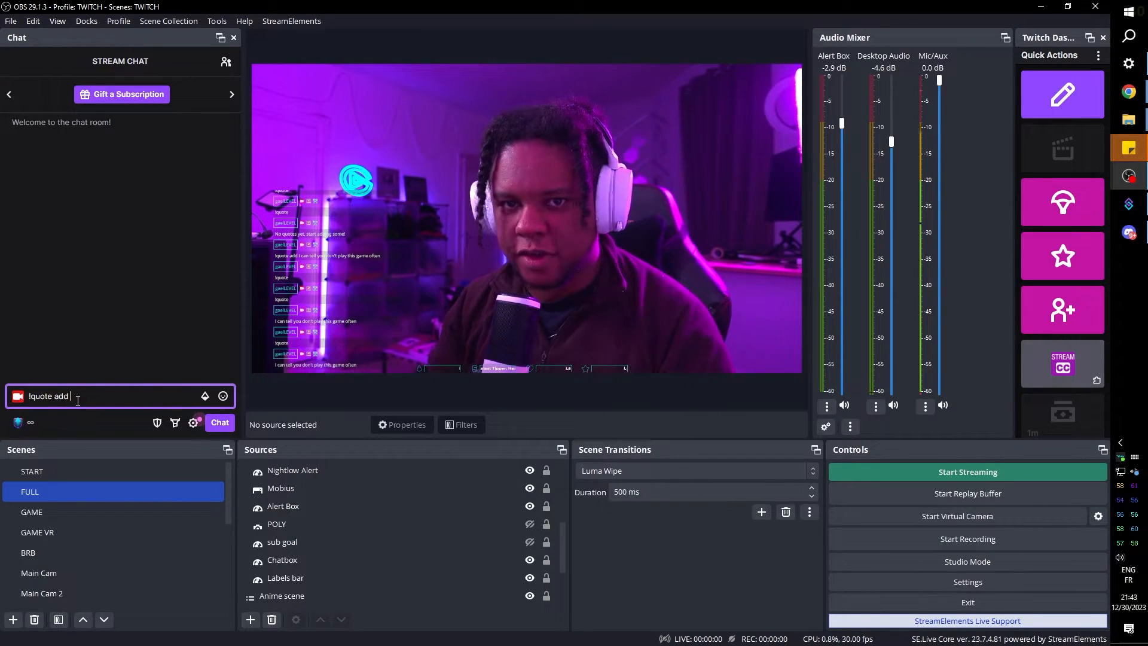
{"action": "key", "text": "Return"}
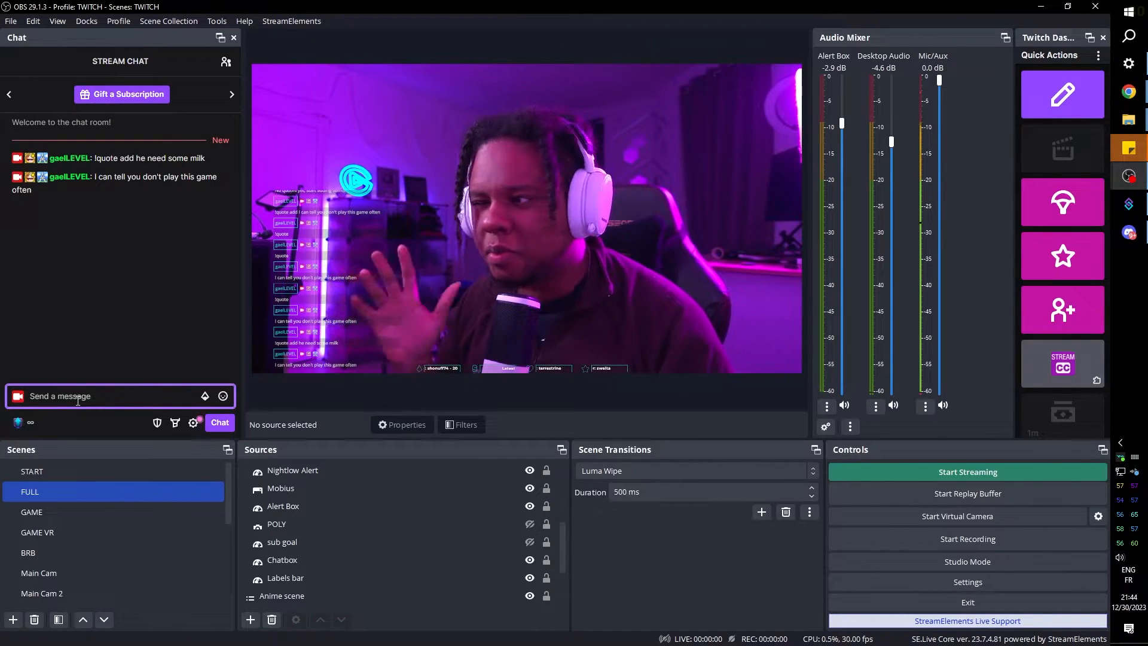
Switch to Streamer.bot, reposition its window over OBS and view the stored quotes in the Quotes settings.
{"action": "left_click", "coordinate": [1128, 204]}
{"action": "left_click_drag", "start_coordinate": [605, 163], "coordinate": [523, 43]}
{"action": "left_click", "coordinate": [271, 82]}
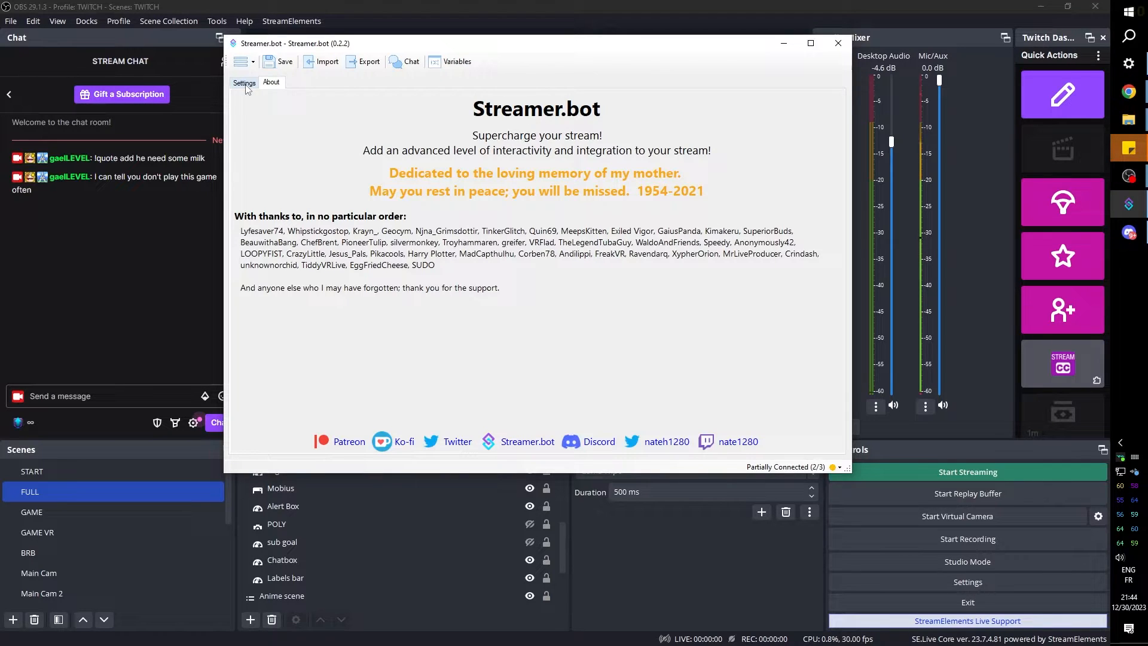
{"action": "left_click", "coordinate": [245, 83]}
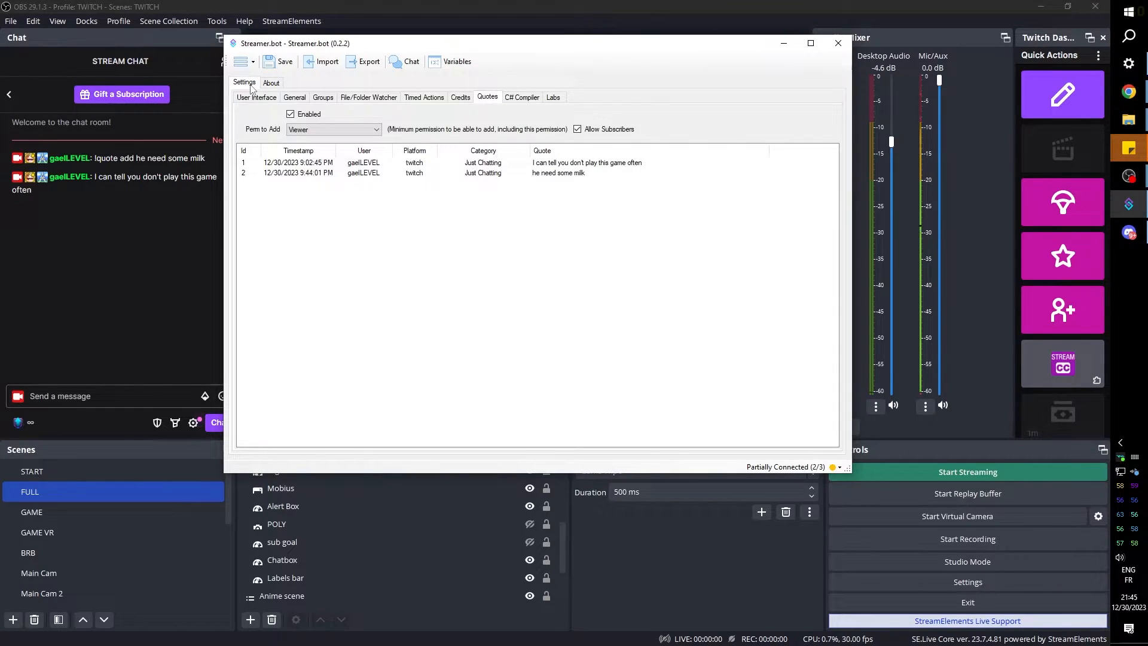
{"action": "left_click", "coordinate": [494, 99]}
Make the Actions section visible in the Streamer.bot window and open it.
{"action": "right_click", "coordinate": [258, 84]}
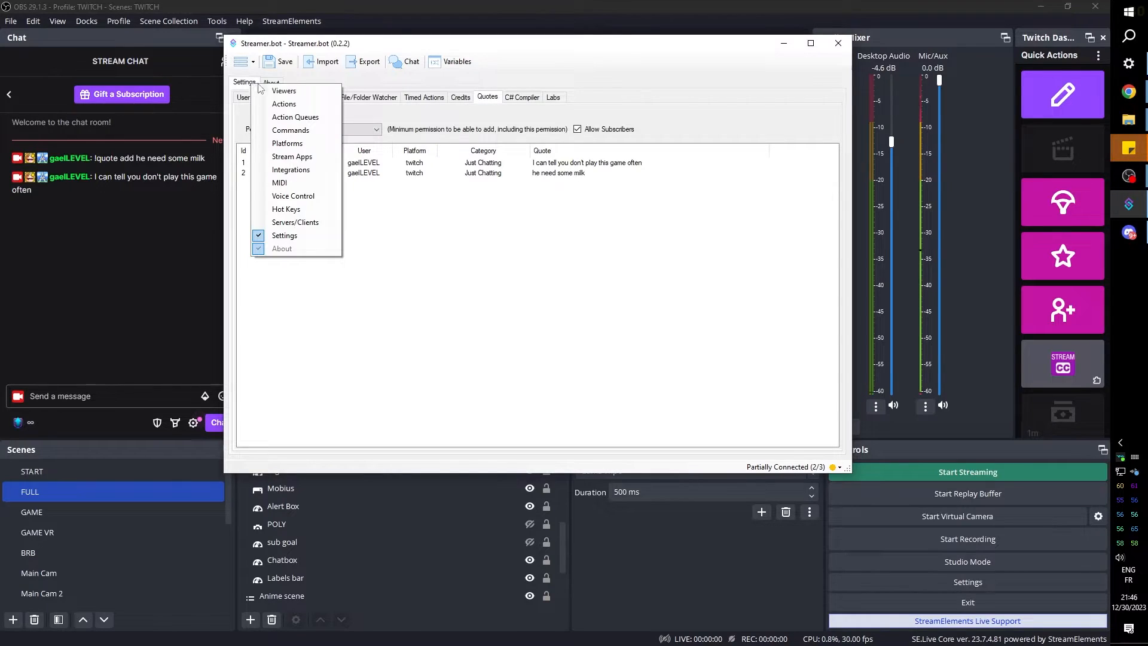
{"action": "left_click", "coordinate": [284, 103]}
{"action": "left_click", "coordinate": [274, 87]}
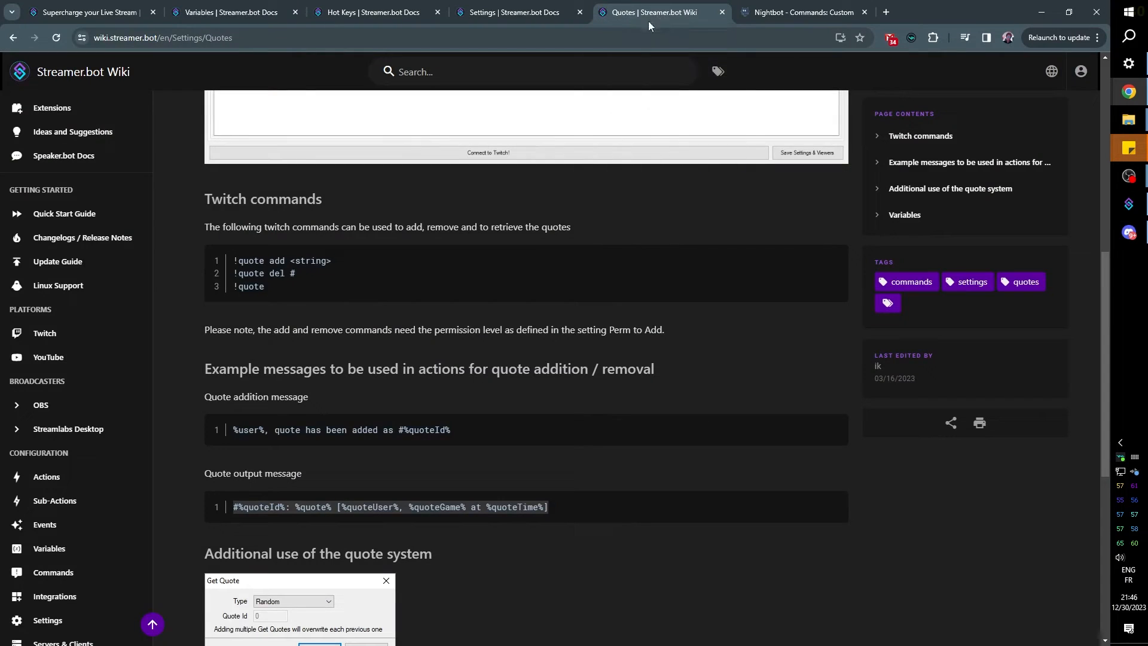
Read the Quotes wiki page through its example messages and variables, and switch back to Streamer.bot.
{"action": "scroll", "coordinate": [154, 279], "scroll_direction": "up", "scroll_amount": 10}
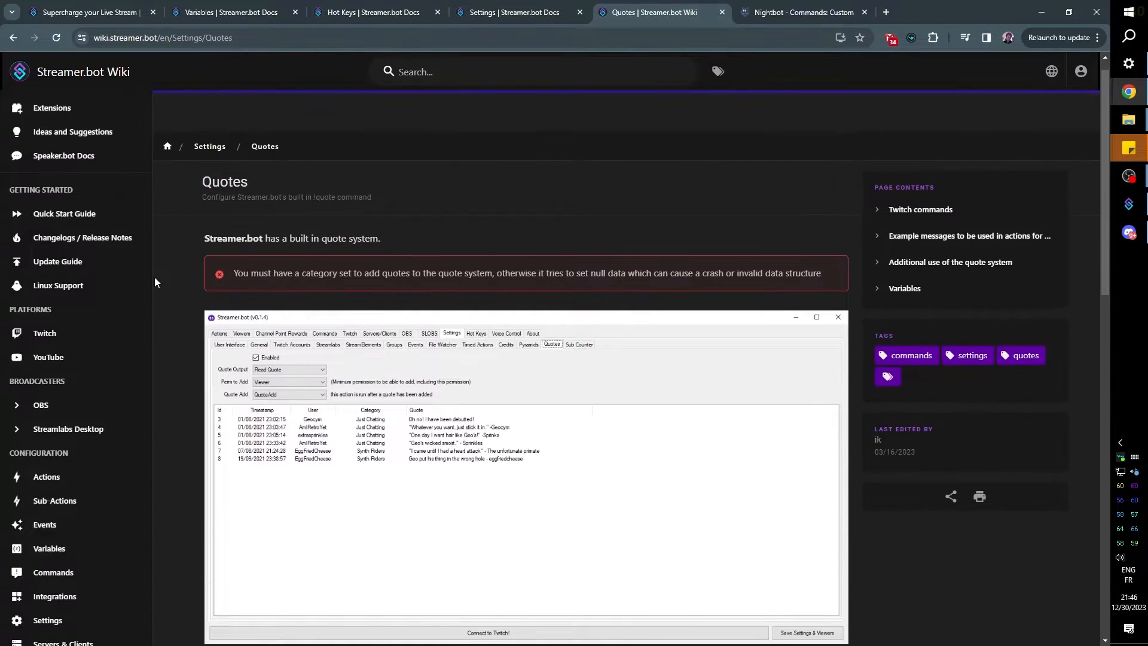
{"action": "scroll", "coordinate": [155, 277], "scroll_direction": "down", "scroll_amount": 8}
{"action": "scroll", "coordinate": [156, 277], "scroll_direction": "down", "scroll_amount": 6}
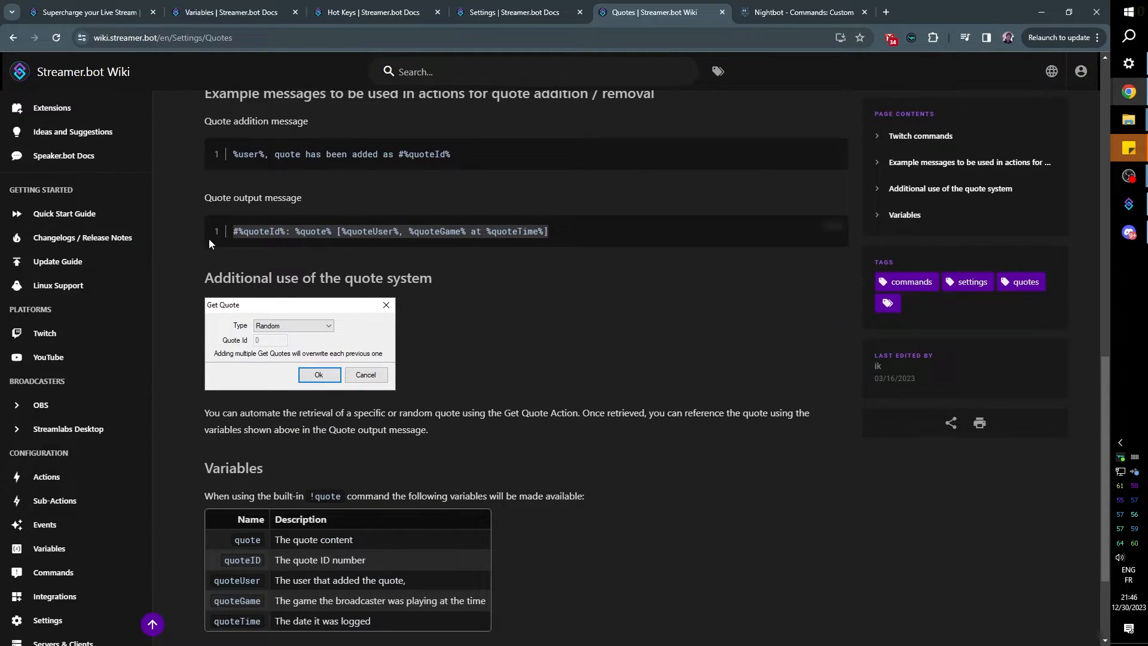
{"action": "scroll", "coordinate": [202, 243], "scroll_direction": "down", "scroll_amount": 2}
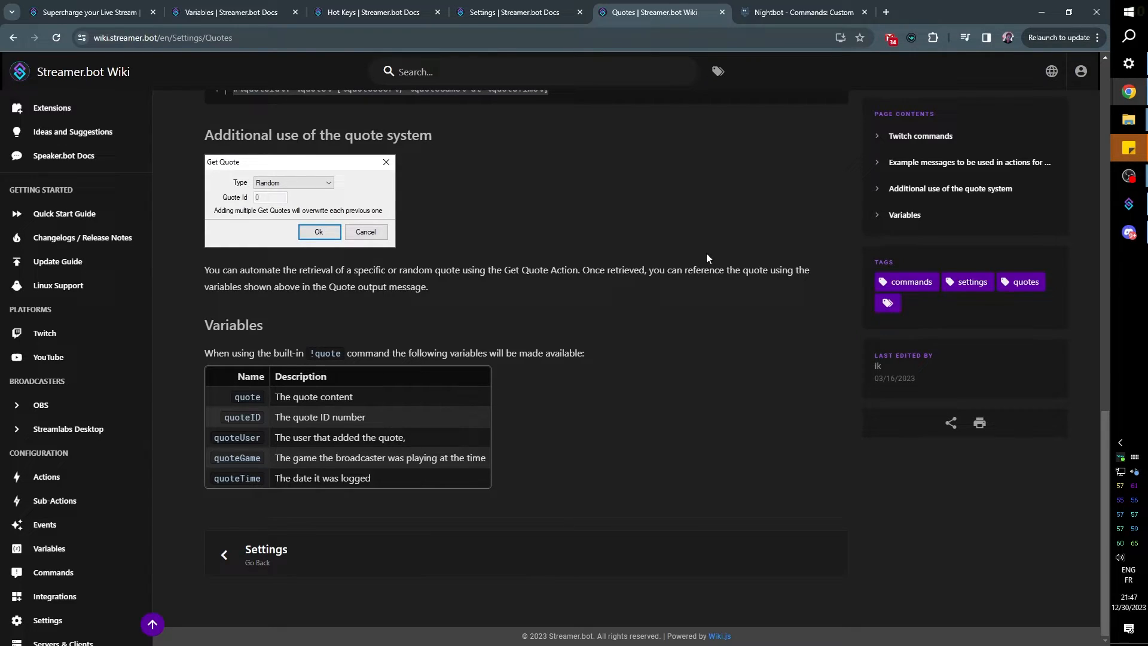
{"action": "left_click", "coordinate": [1127, 205]}
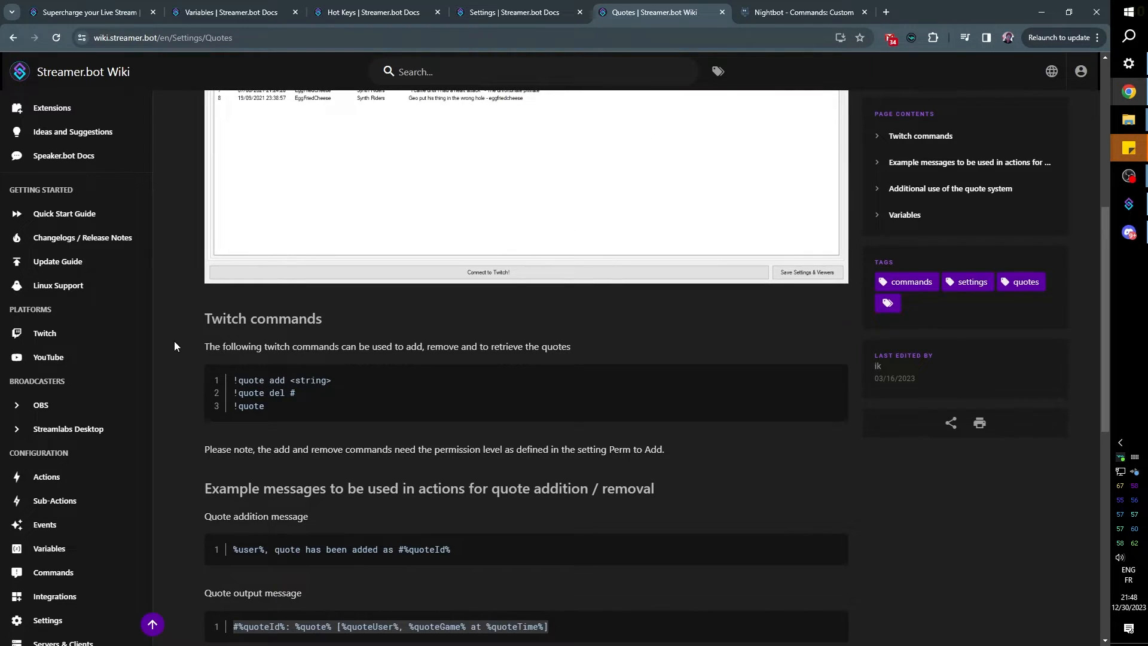
Examine the Twitch commands for adding, deleting and retrieving quotes on the Quotes wiki page, highlighting each one.
{"action": "scroll", "coordinate": [174, 346], "scroll_direction": "down", "scroll_amount": 2}
{"action": "left_click", "coordinate": [235, 260]}
{"action": "left_click_drag", "start_coordinate": [235, 261], "coordinate": [334, 263]}
{"action": "left_click_drag", "start_coordinate": [236, 275], "coordinate": [305, 272]}
{"action": "left_click", "coordinate": [230, 285]}
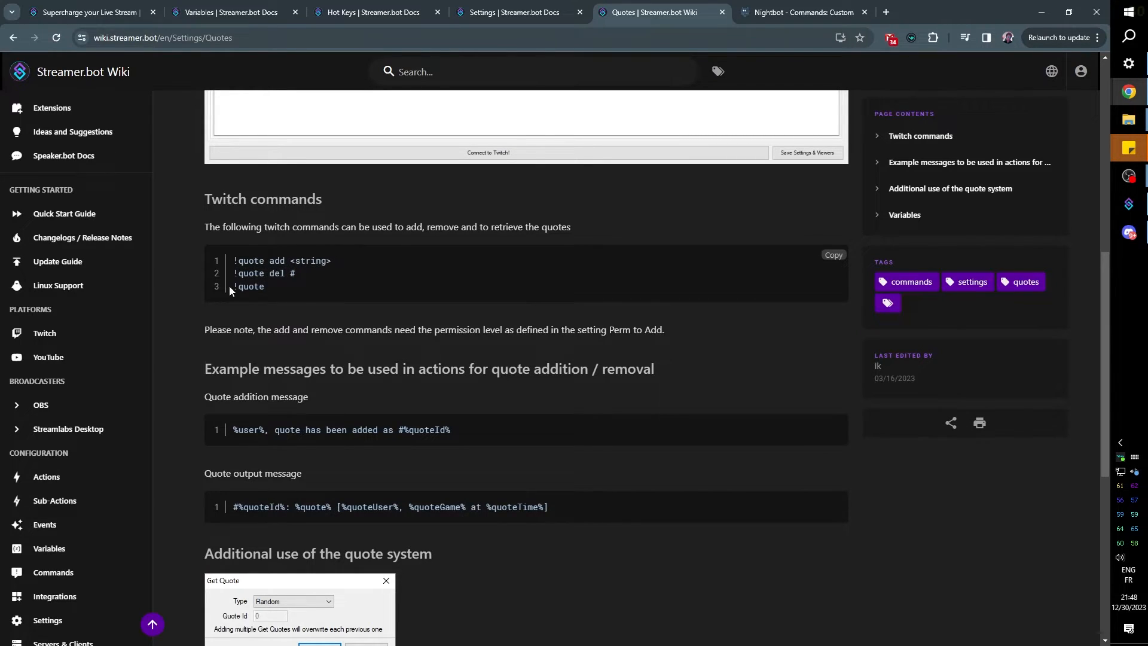
{"action": "left_click_drag", "start_coordinate": [231, 285], "coordinate": [243, 288]}
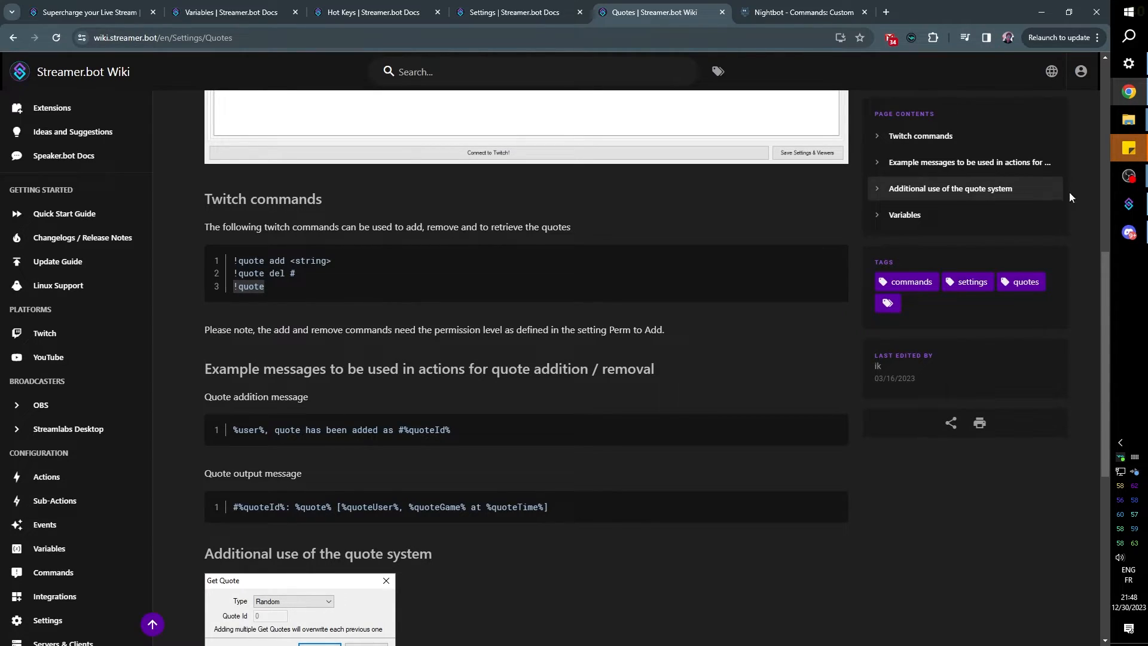
Turn off the Include option of the quote random command in Streamer.bot and return to the Quotes wiki page.
{"action": "left_click", "coordinate": [1128, 204]}
{"action": "left_click", "coordinate": [303, 84]}
{"action": "double_click", "coordinate": [332, 184]}
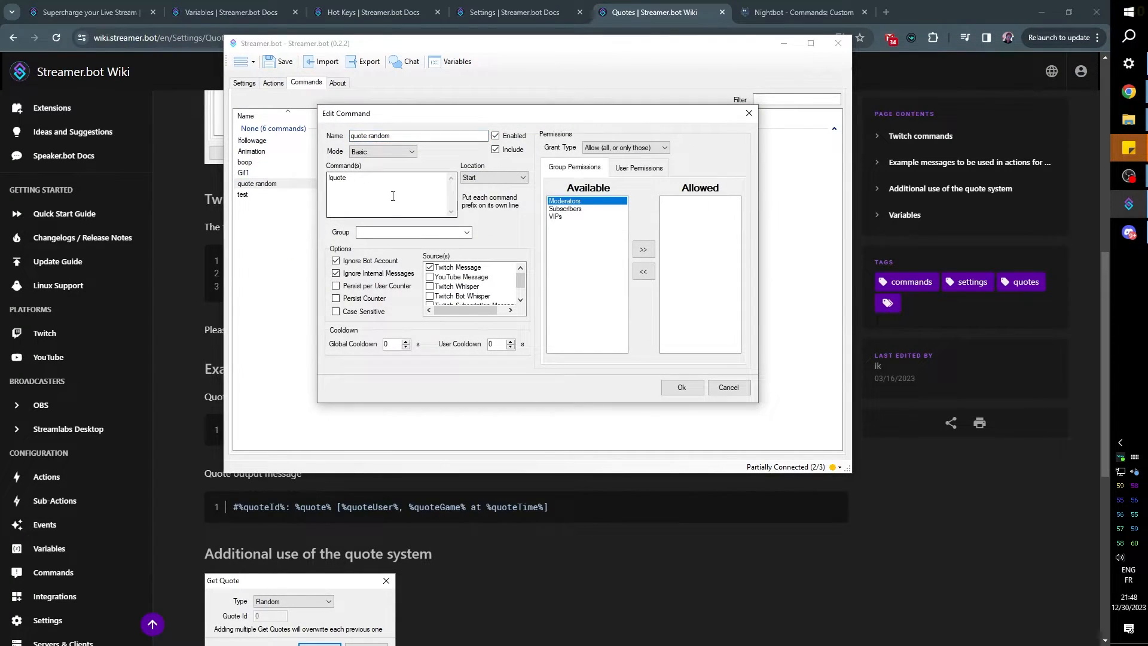
{"action": "left_click", "coordinate": [496, 150]}
{"action": "left_click", "coordinate": [683, 390]}
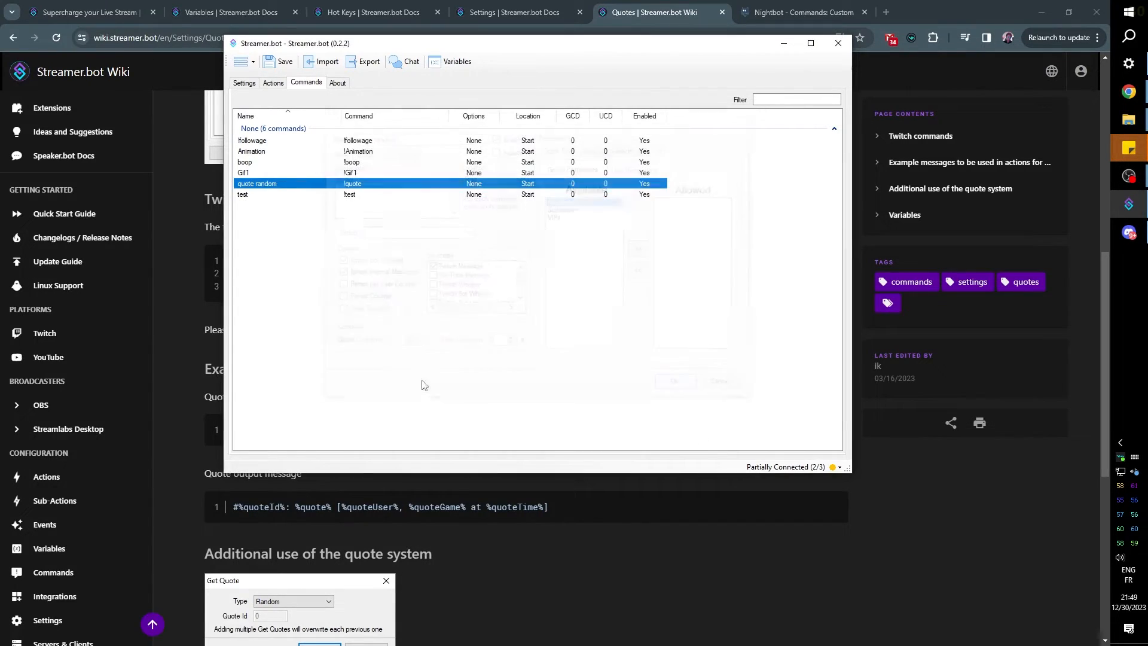
{"action": "left_click", "coordinate": [187, 323]}
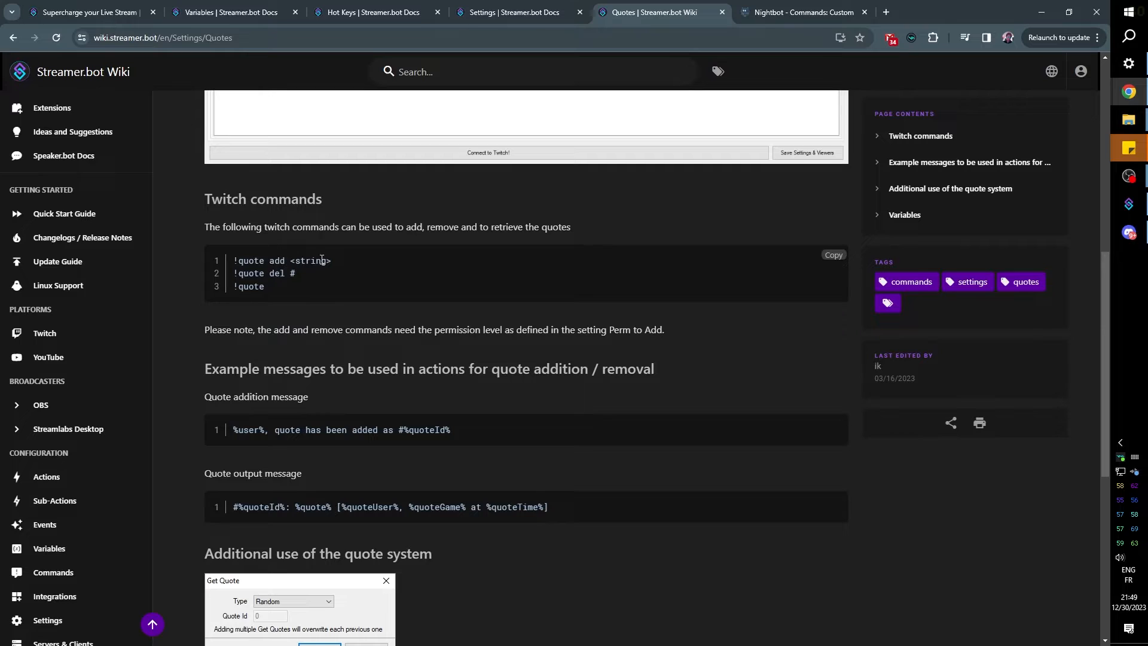
Switch to Streamer.bot and try a Get Quote sub-action of type Specific in the Quote Discord action.
{"action": "key", "text": "alt+Tab"}
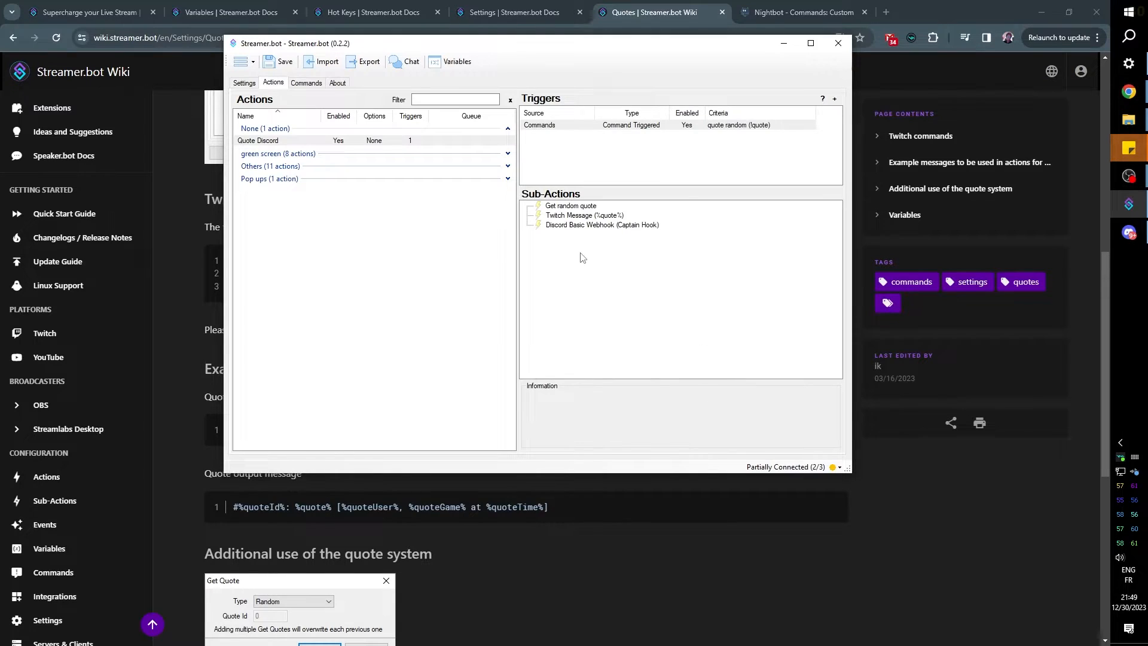
{"action": "right_click", "coordinate": [583, 257]}
{"action": "mouse_move", "coordinate": [665, 279]}
{"action": "mouse_move", "coordinate": [727, 422]}
{"action": "left_click", "coordinate": [819, 424]}
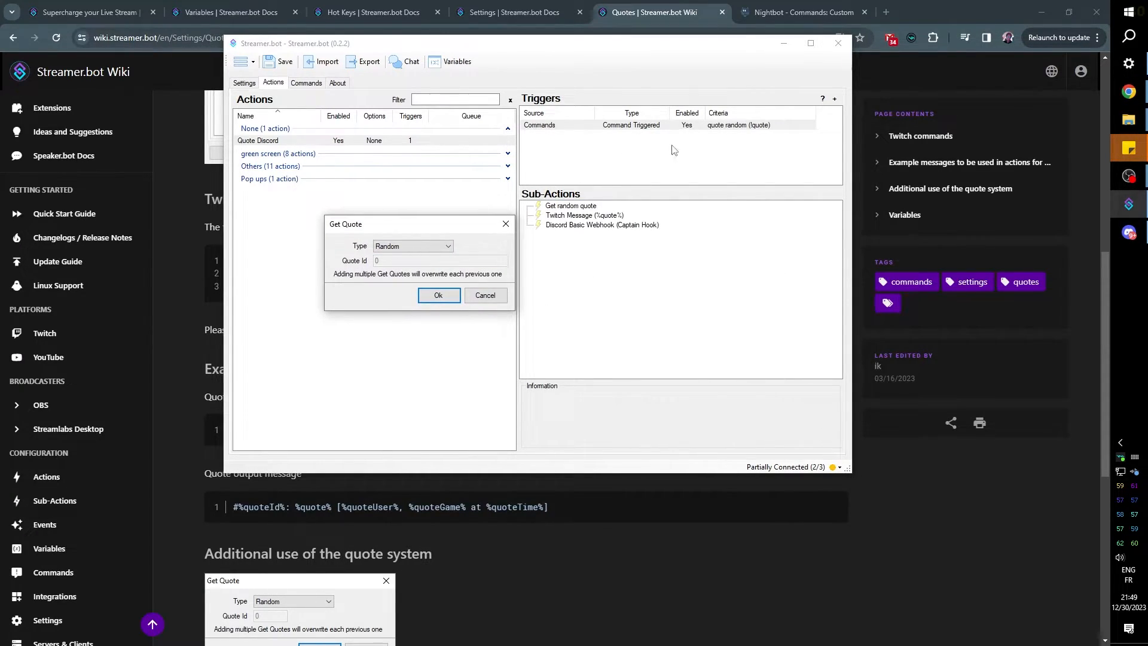
{"action": "left_click", "coordinate": [428, 247]}
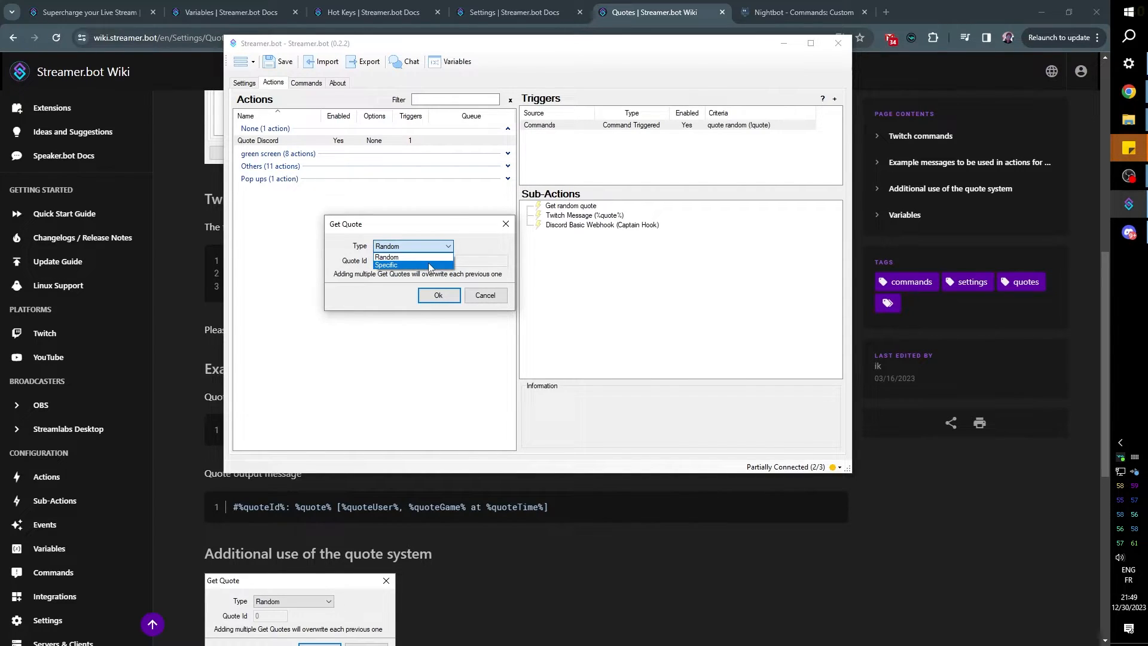
{"action": "left_click", "coordinate": [431, 265]}
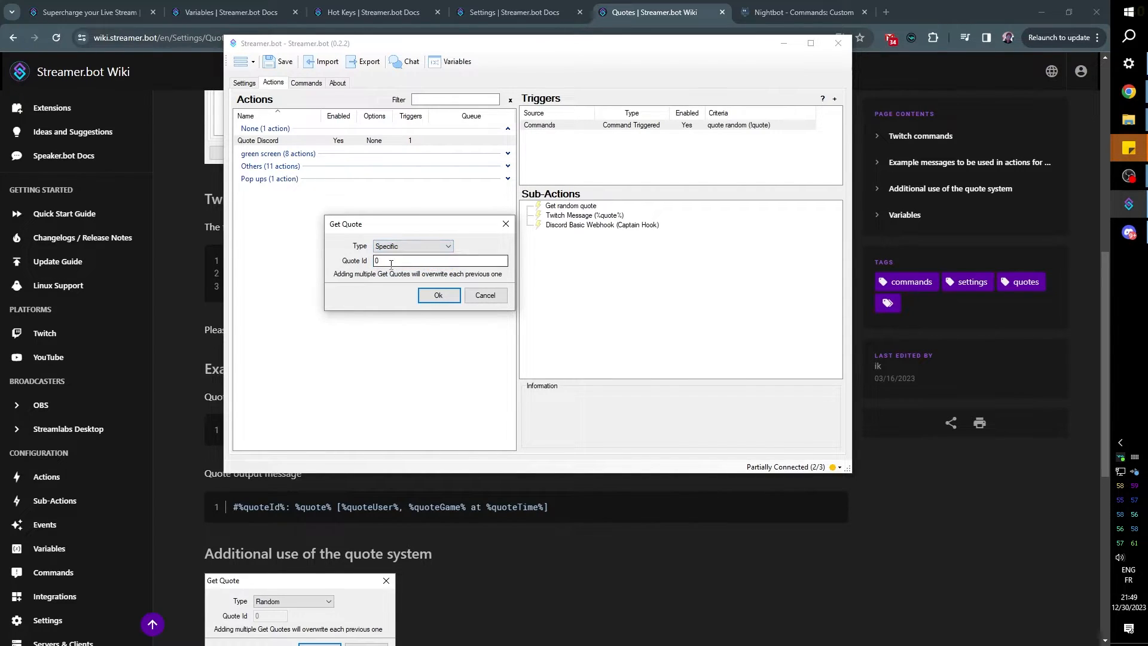
{"action": "left_click", "coordinate": [480, 299]}
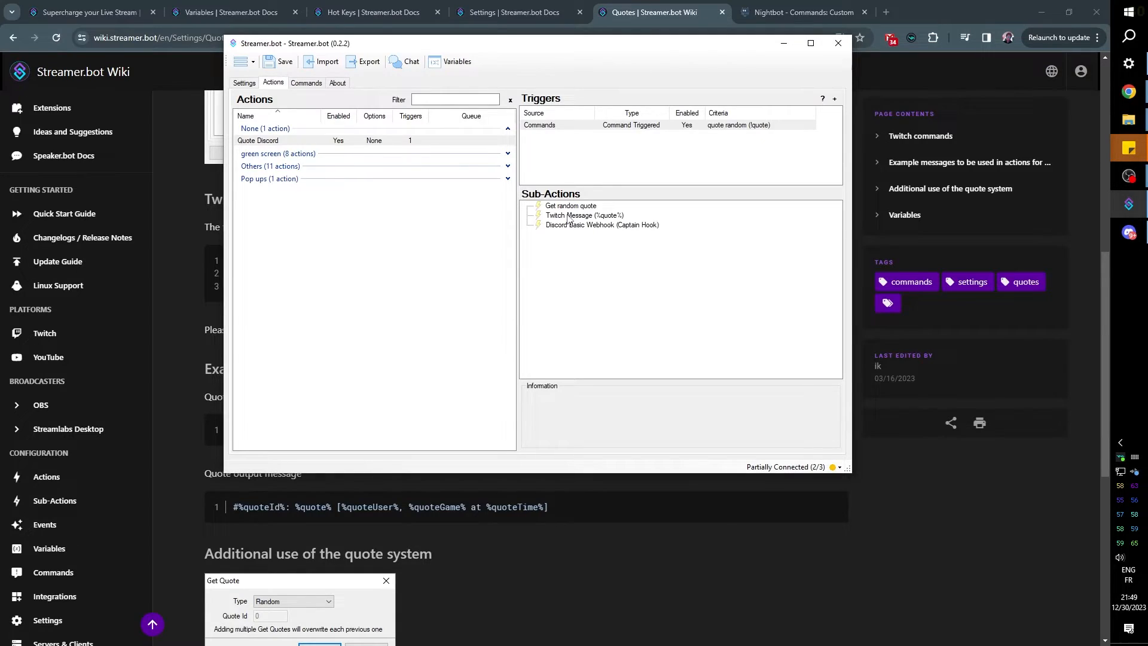
Confirm the action's Twitch chat message sub-action with %quote% as the message and Bot as the preferred account.
{"action": "right_click", "coordinate": [576, 259]}
{"action": "mouse_move", "coordinate": [655, 402]}
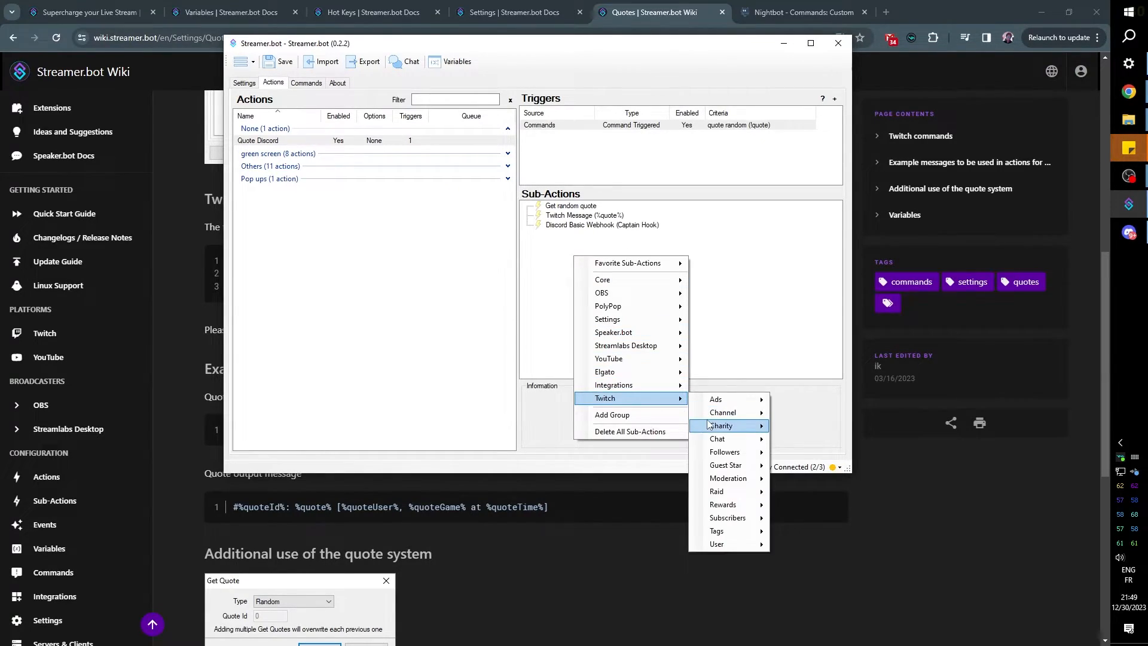
{"action": "mouse_move", "coordinate": [723, 439]}
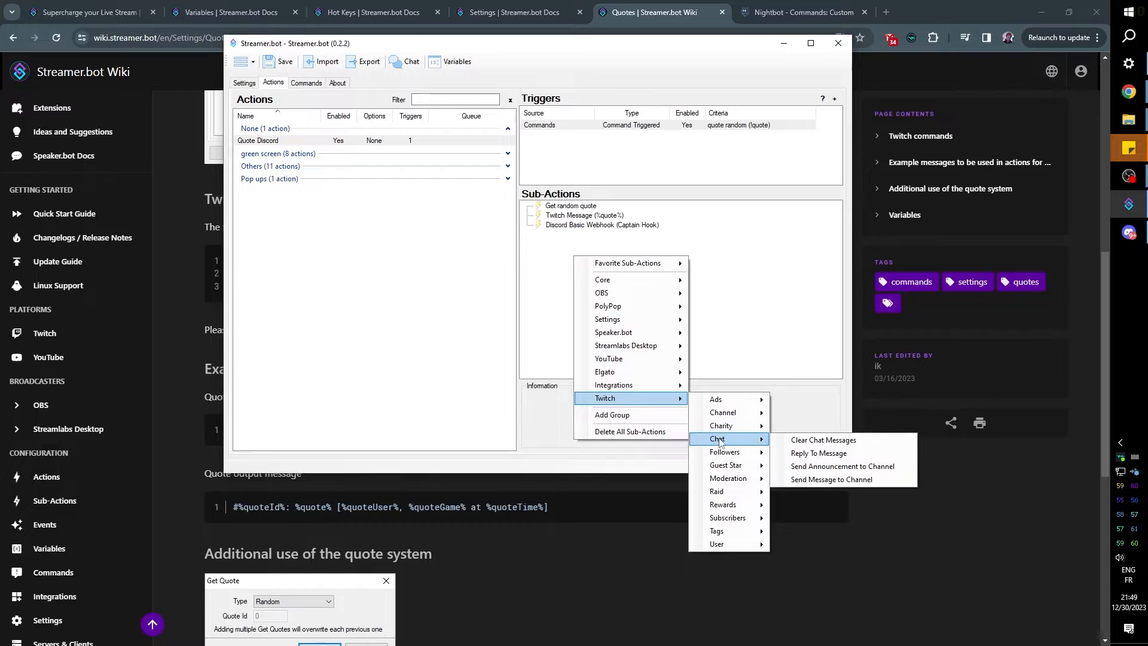
{"action": "left_click", "coordinate": [829, 480]}
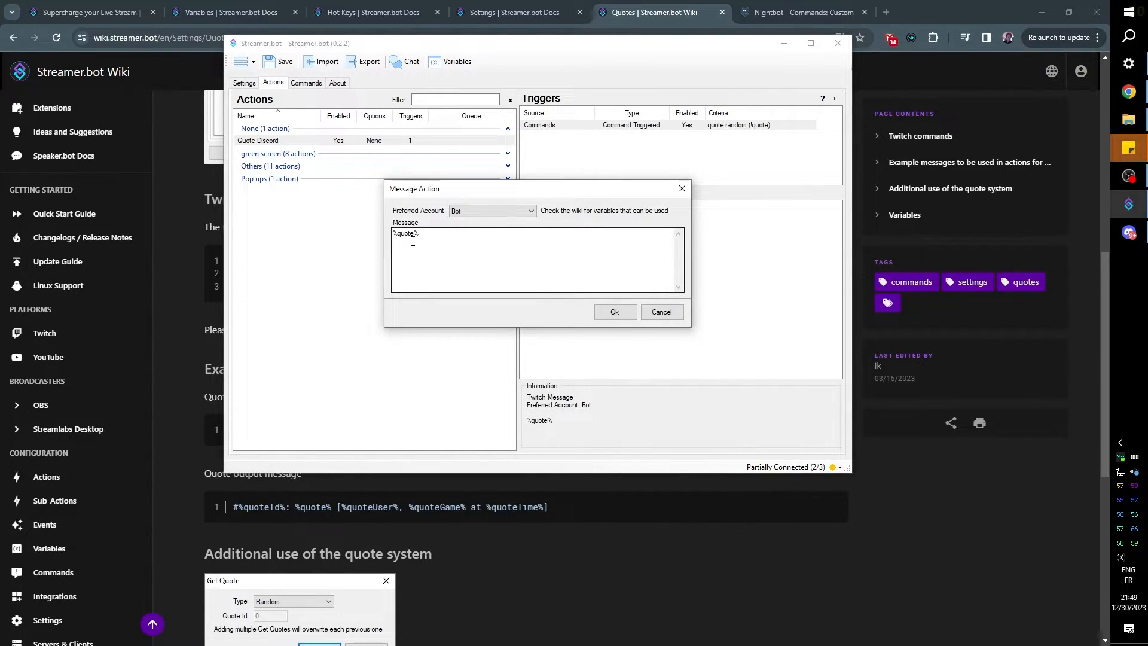
{"action": "left_click_drag", "start_coordinate": [581, 191], "coordinate": [583, 308]}
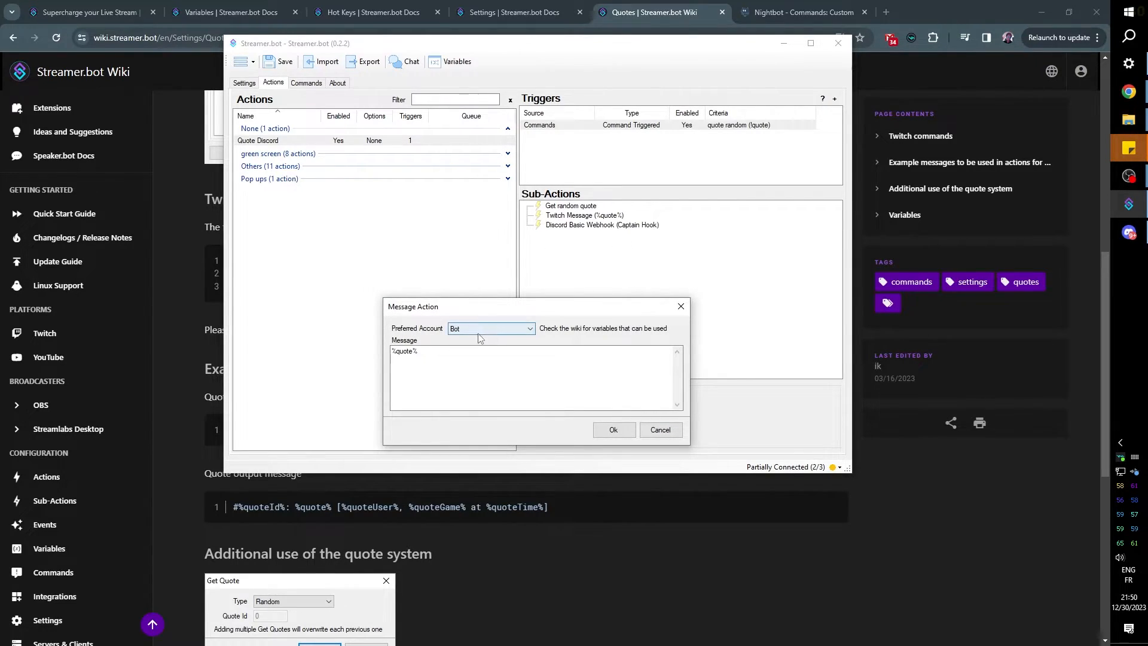
{"action": "left_click", "coordinate": [494, 330]}
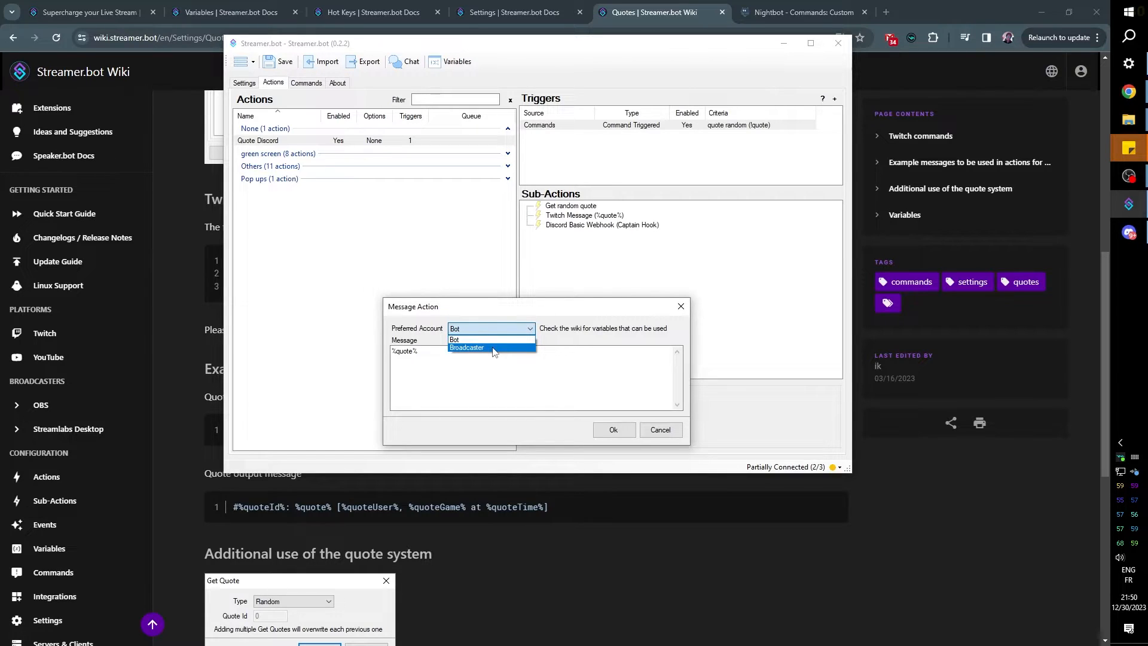
{"action": "left_click", "coordinate": [473, 339]}
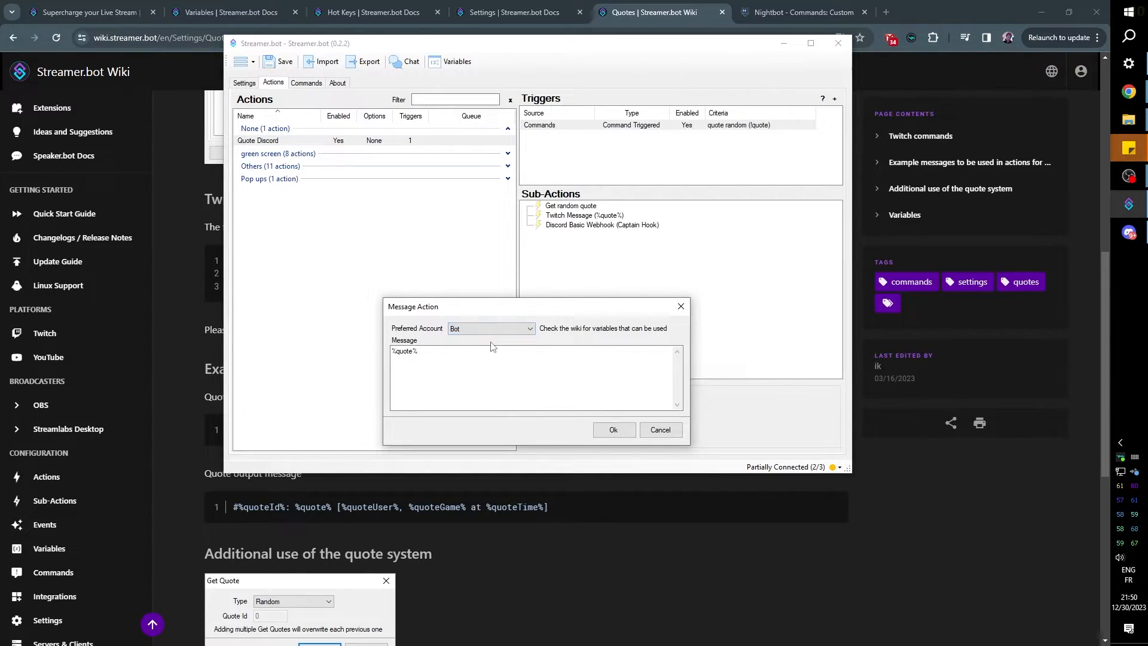
{"action": "left_click", "coordinate": [614, 431]}
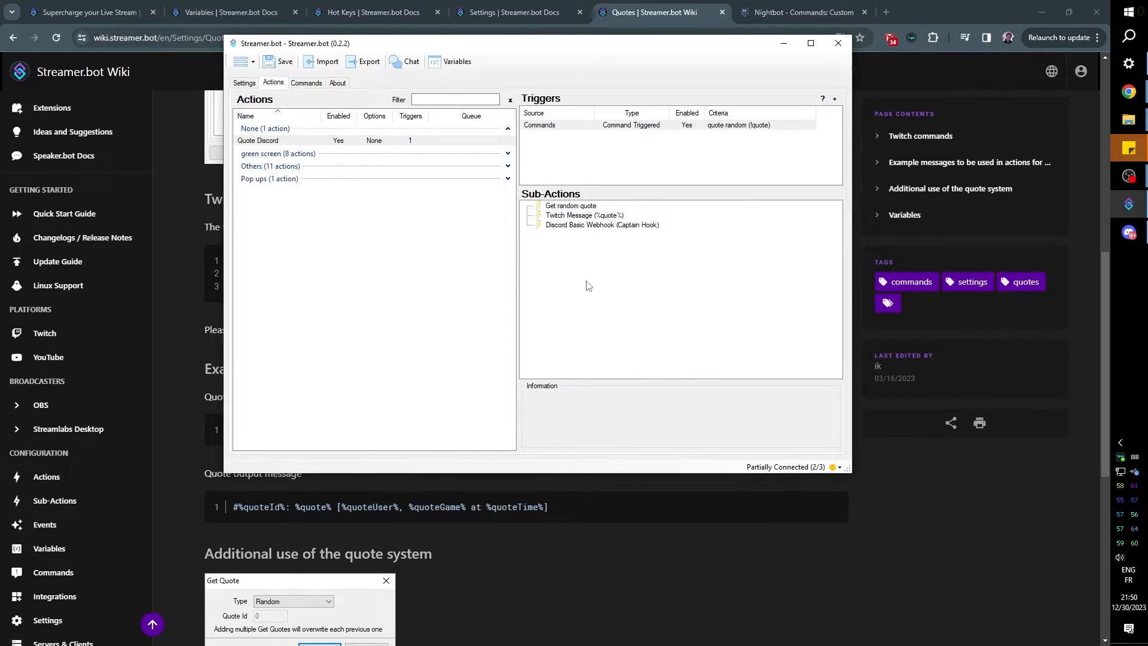
Switch to the OBS window with the TWITCH profile and send !quote in the stream chat.
{"action": "mouse_move", "coordinate": [1128, 176]}
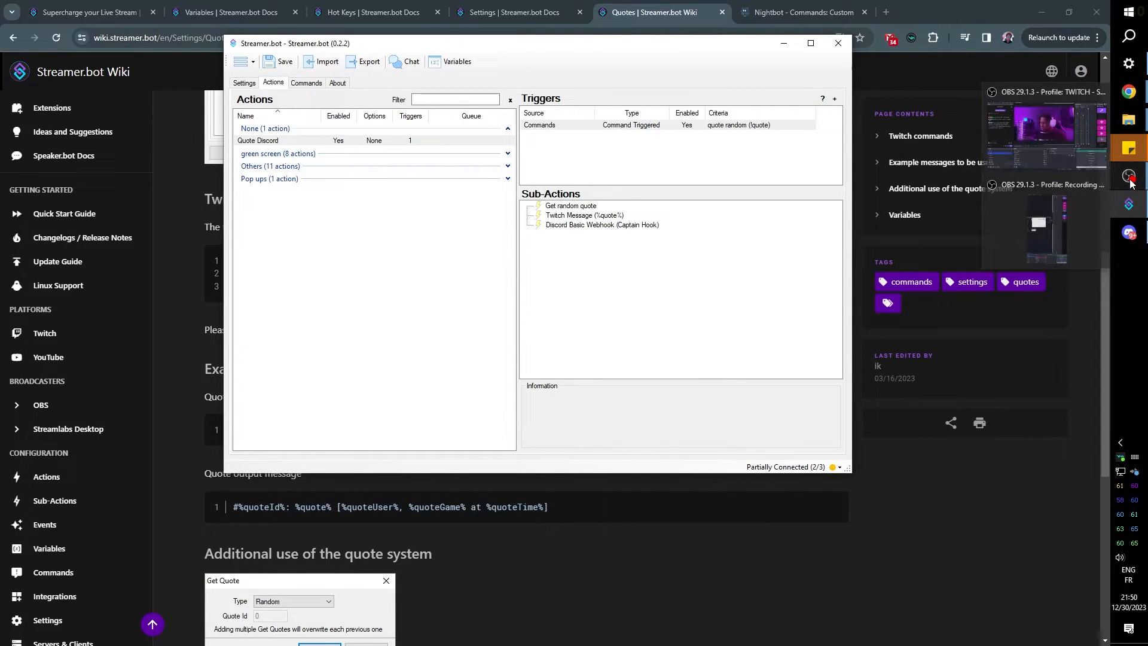
{"action": "left_click", "coordinate": [1046, 146]}
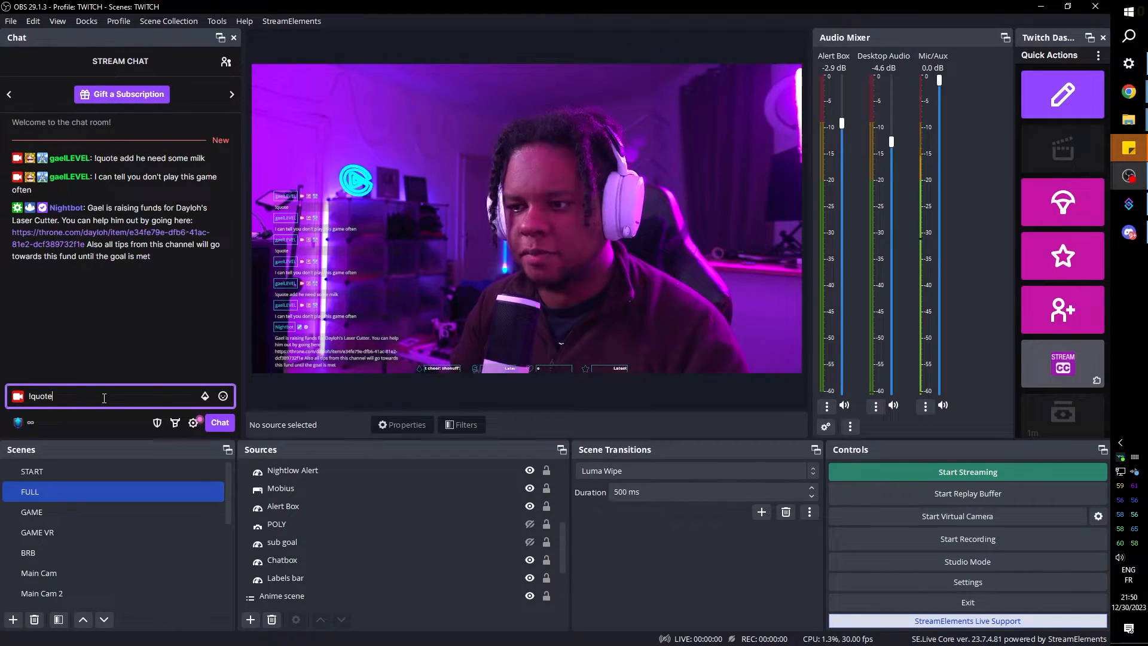
{"action": "key", "text": "Return"}
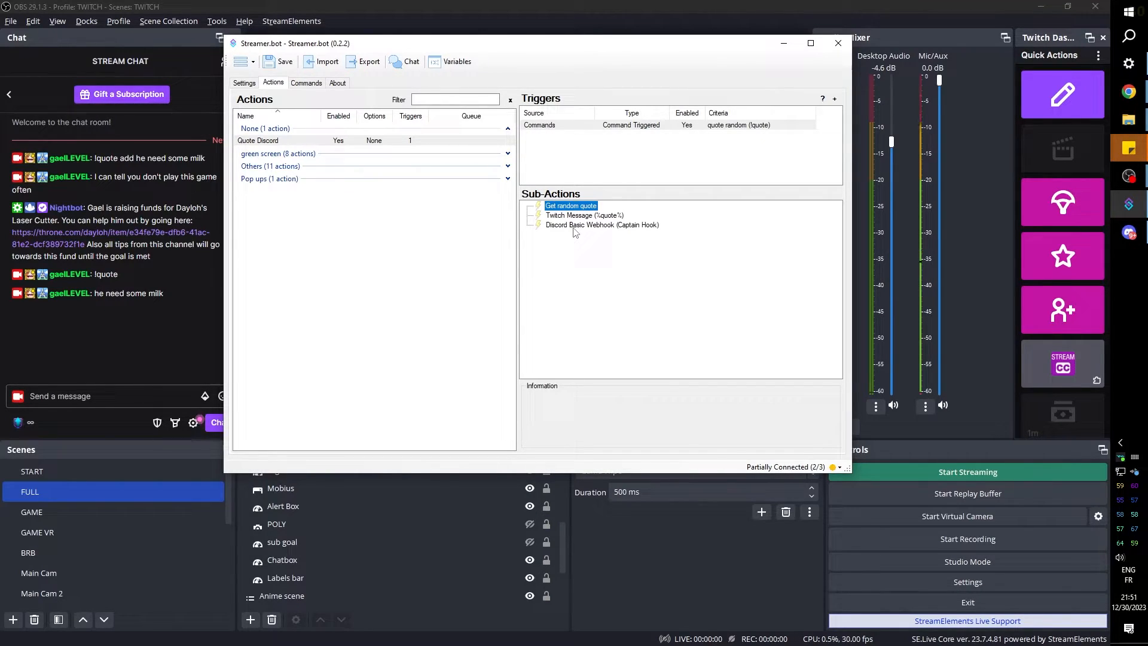
Start a new Discord Basic Webhook sub-action for the Quote Discord action in Streamer.bot.
{"action": "right_click", "coordinate": [580, 250]}
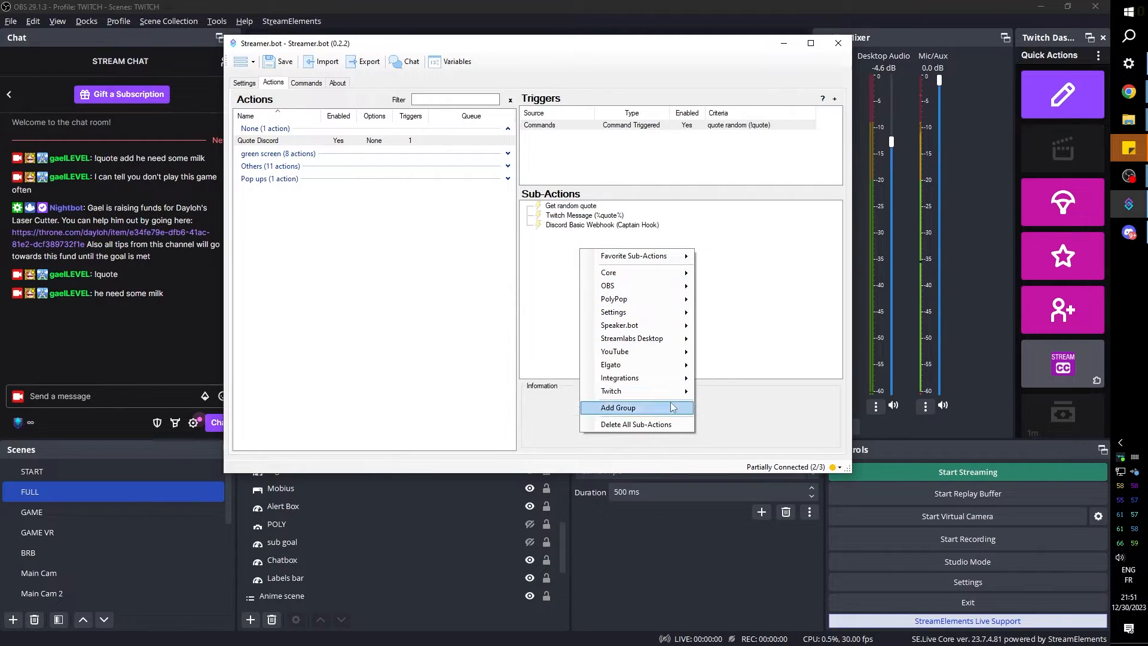
{"action": "mouse_move", "coordinate": [682, 380]}
{"action": "mouse_move", "coordinate": [752, 380]}
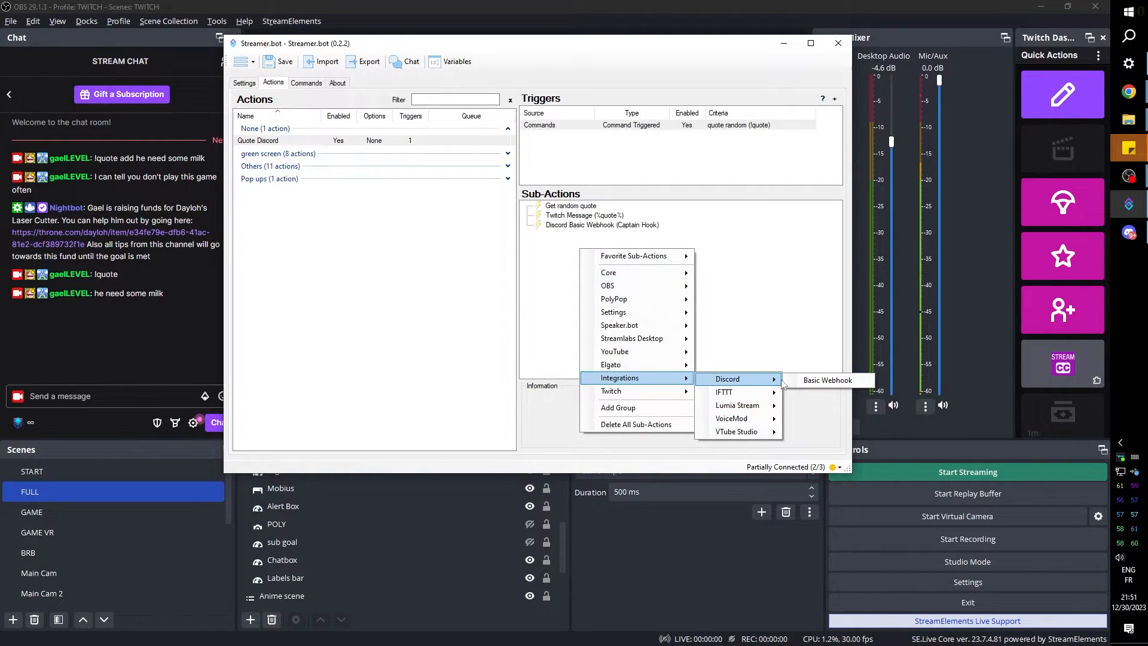
{"action": "left_click", "coordinate": [816, 382]}
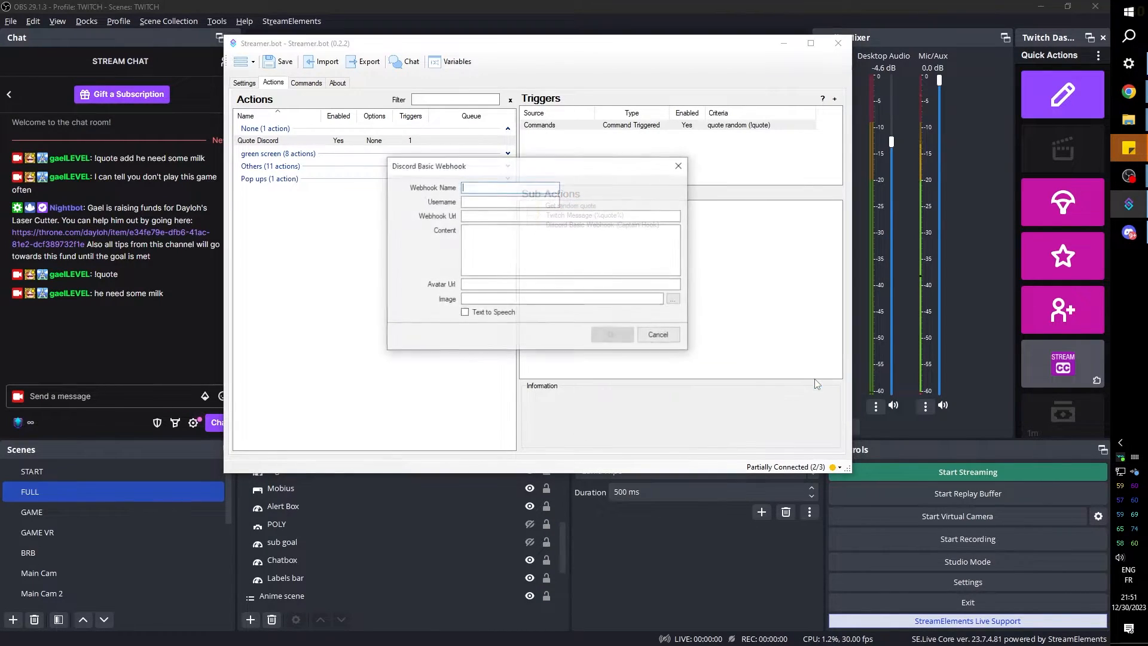
Switch to Discord and open the list of webhooks in the server's integration settings.
{"action": "left_click", "coordinate": [1128, 232]}
{"action": "left_click", "coordinate": [108, 28]}
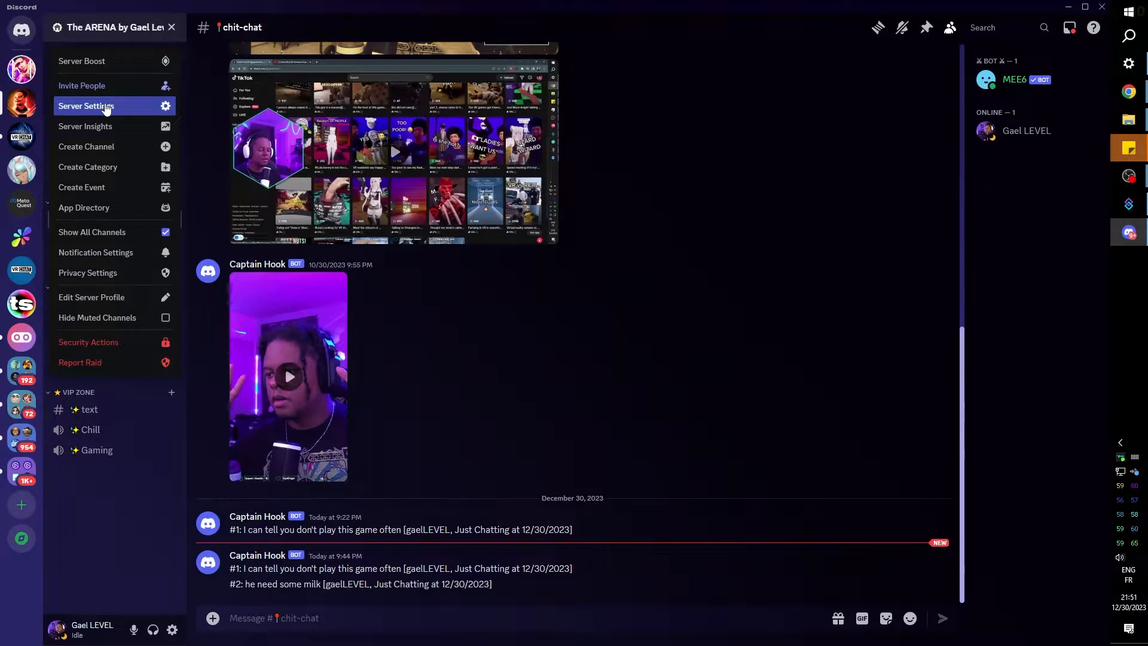
{"action": "left_click", "coordinate": [89, 106]}
{"action": "left_click", "coordinate": [281, 263]}
{"action": "left_click", "coordinate": [754, 177]}
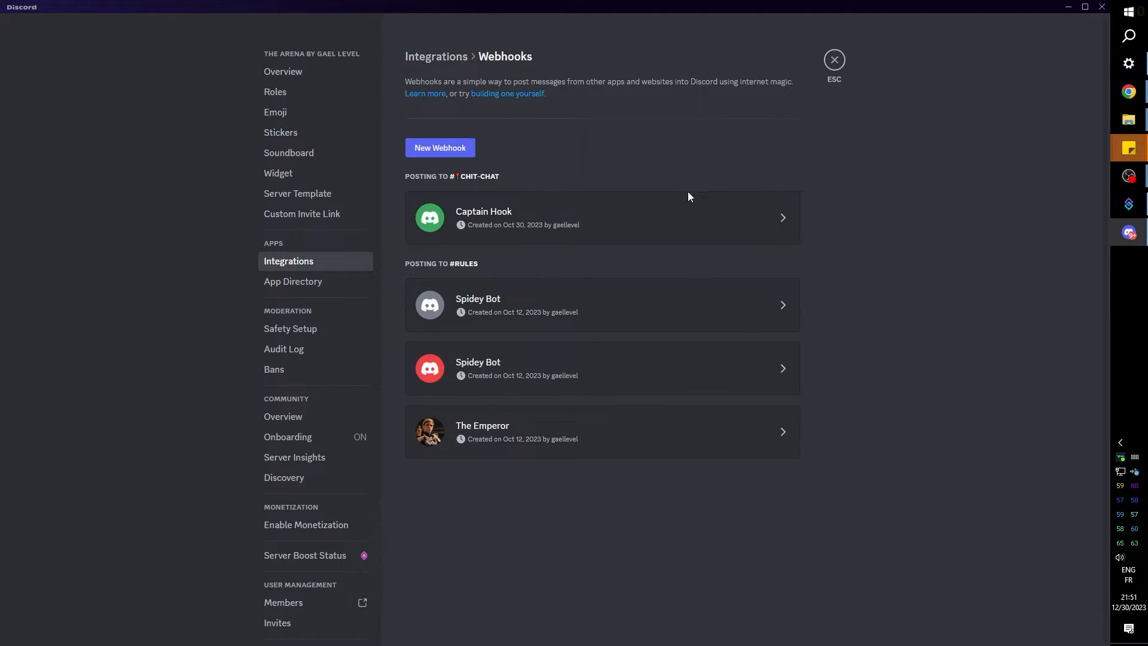
Try creating a new webhook and copying its URL, and delete that webhook again.
{"action": "left_click", "coordinate": [458, 151]}
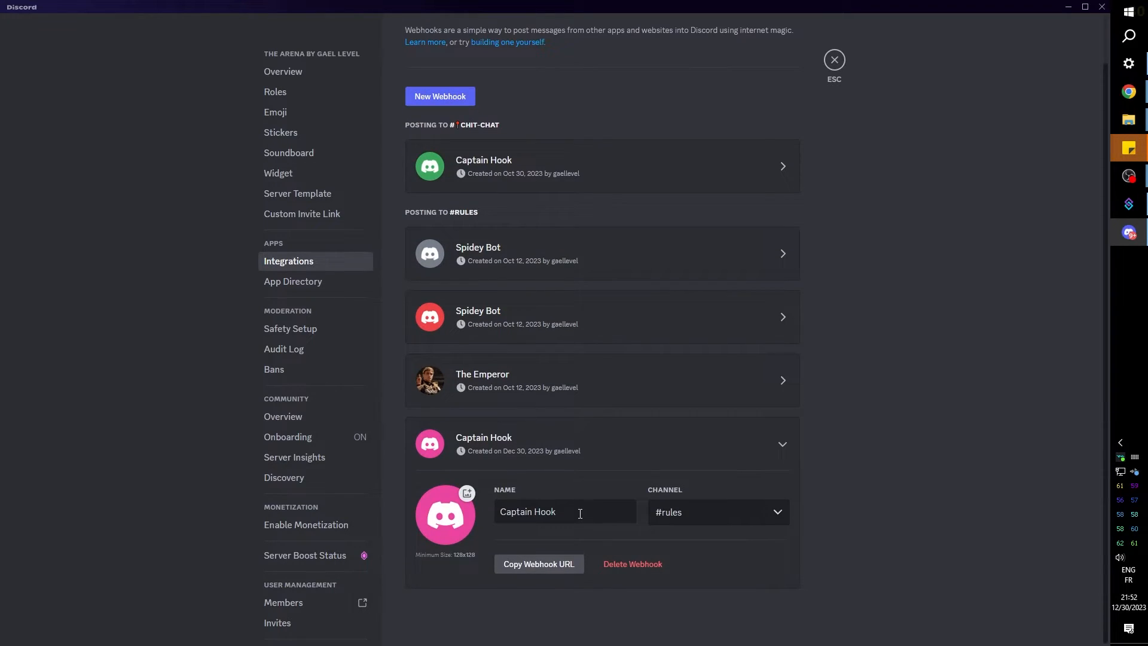
{"action": "left_click_drag", "start_coordinate": [580, 514], "coordinate": [445, 515]}
{"action": "left_click", "coordinate": [538, 563]}
{"action": "left_click", "coordinate": [639, 563]}
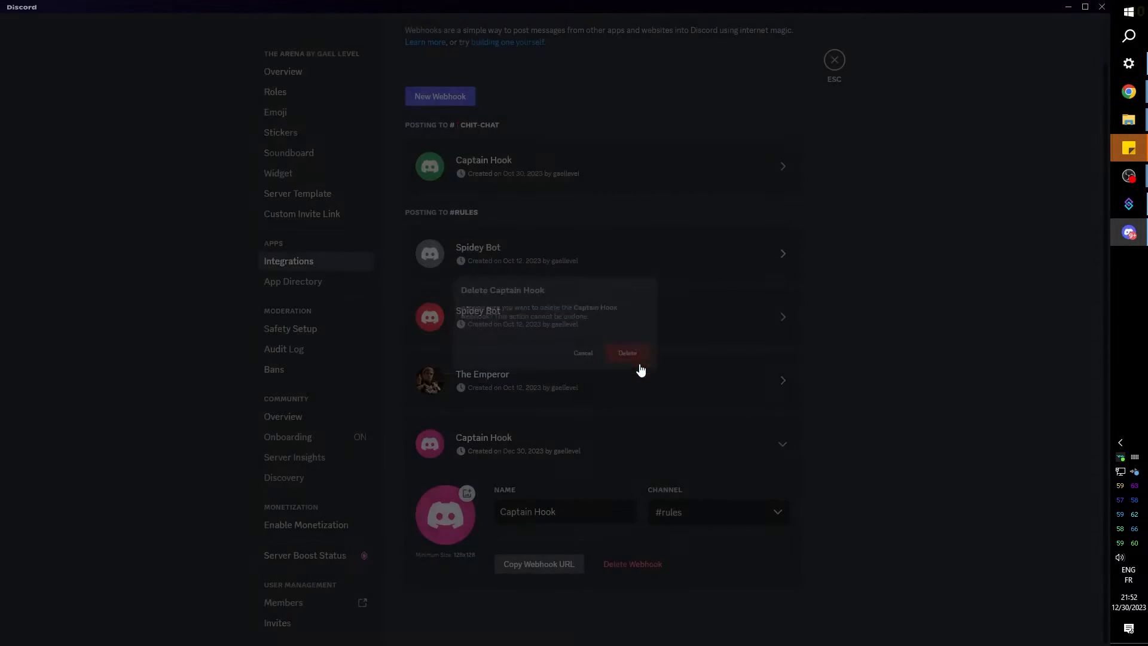
{"action": "left_click", "coordinate": [635, 359]}
Paste the webhook URL copied from the chit-chat Captain Hook webhook into Streamer.bot's webhook sub-action and set its content to %quote%.
{"action": "left_click", "coordinate": [546, 215]}
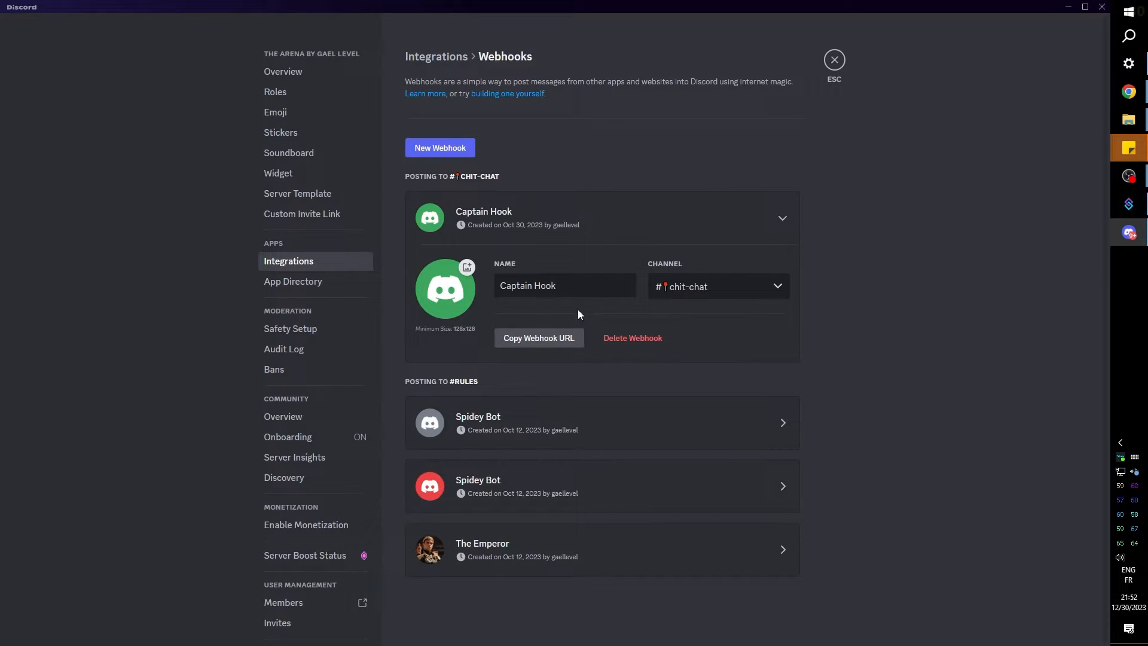
{"action": "left_click", "coordinate": [541, 338]}
{"action": "key", "text": "alt+Tab"}
{"action": "left_click", "coordinate": [489, 216]}
{"action": "key", "text": "ctrl+v"}
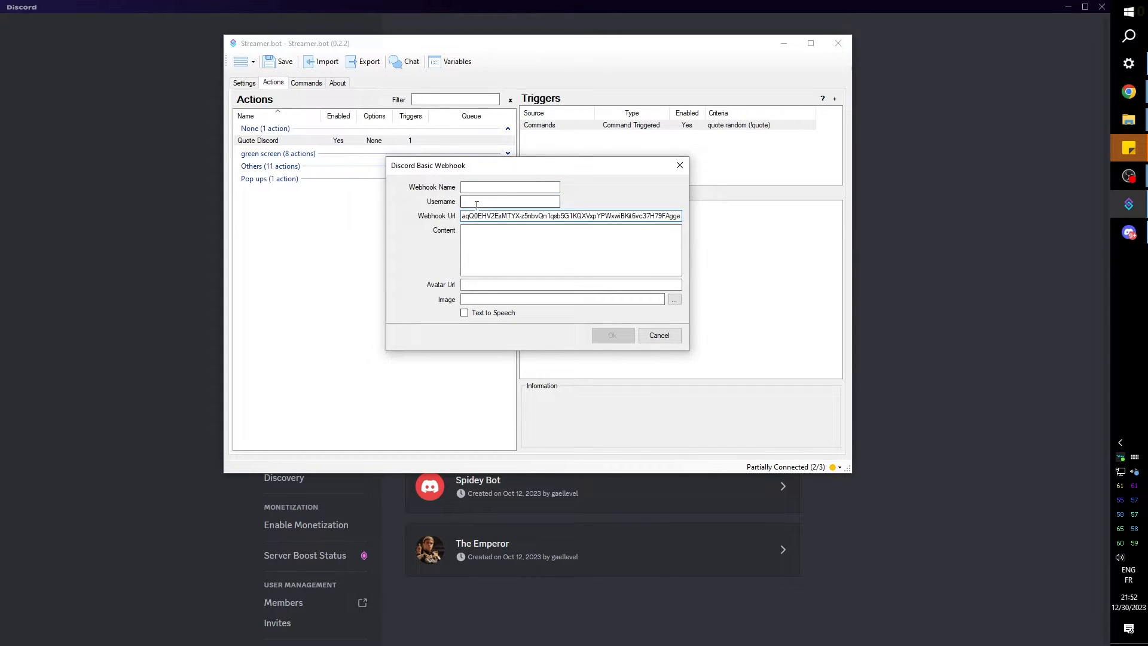
{"action": "left_click", "coordinate": [478, 188]}
{"action": "left_click", "coordinate": [504, 240]}
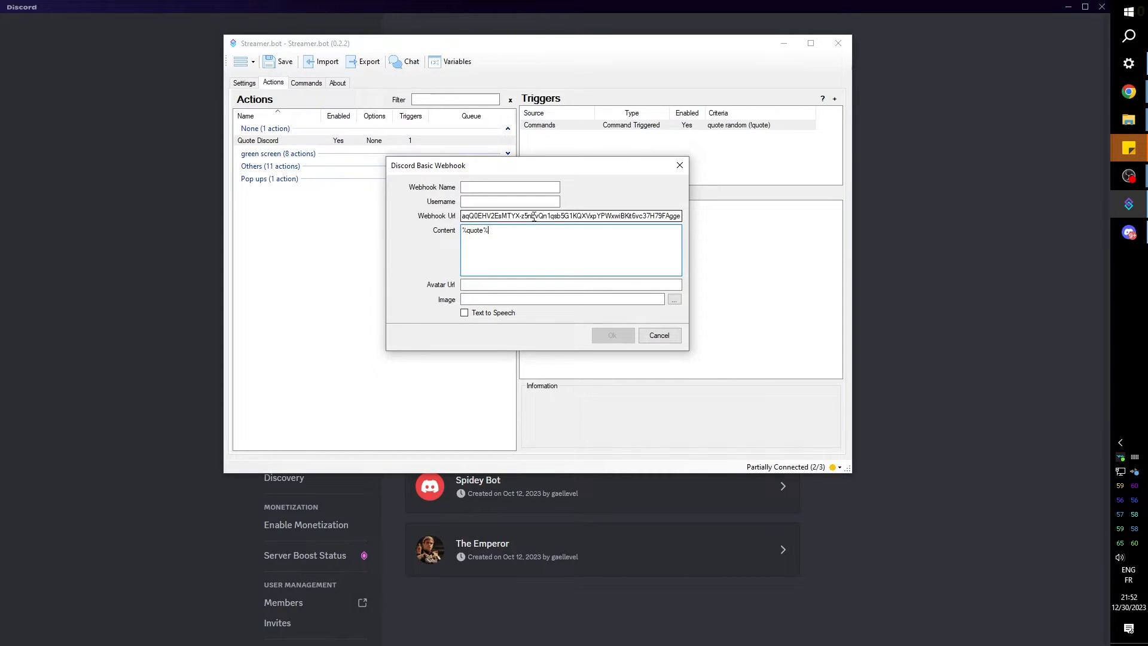
Try the Quotes wiki's output message #%quoteId%: %quote% [%quoteUser%, %quoteGame% at %quoteTime%] as the webhook content, and discard the new sub-action.
{"action": "left_click", "coordinate": [1128, 91]}
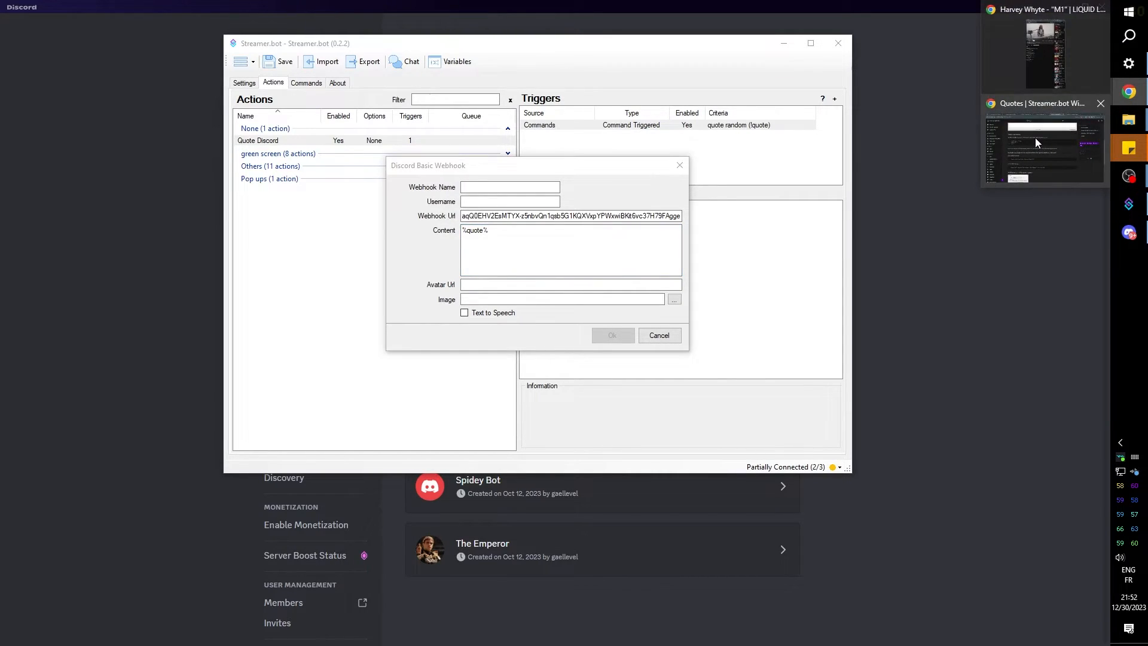
{"action": "left_click", "coordinate": [1034, 179]}
{"action": "scroll", "coordinate": [238, 264], "scroll_direction": "down", "scroll_amount": 6}
{"action": "scroll", "coordinate": [238, 263], "scroll_direction": "up", "scroll_amount": 2}
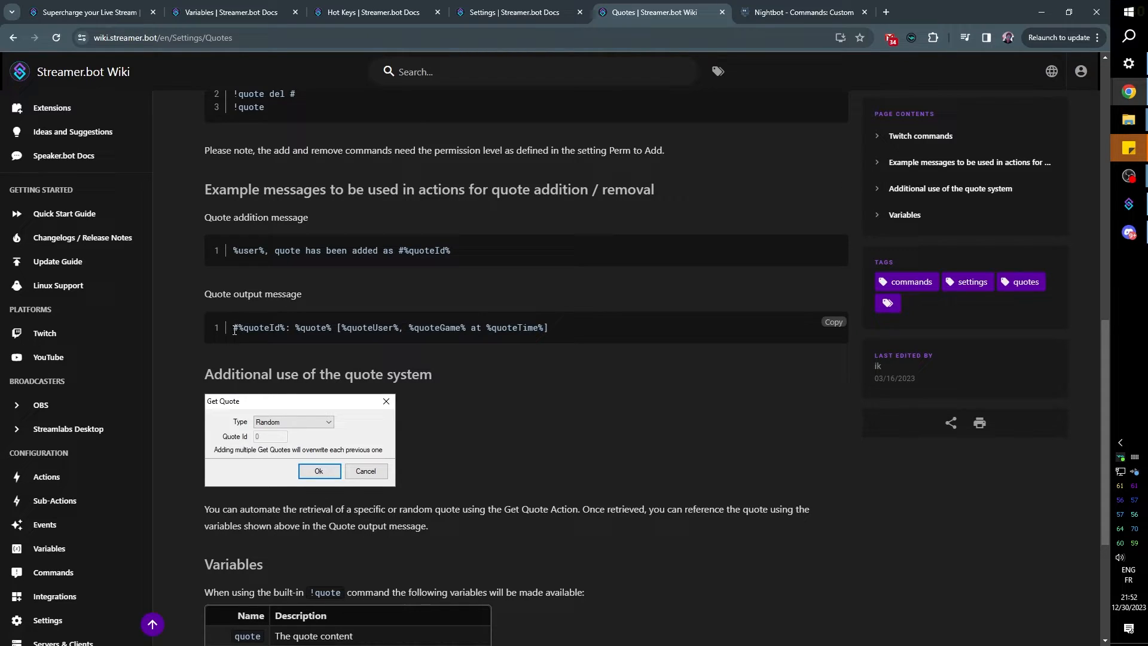
{"action": "left_click_drag", "start_coordinate": [242, 329], "coordinate": [526, 328]}
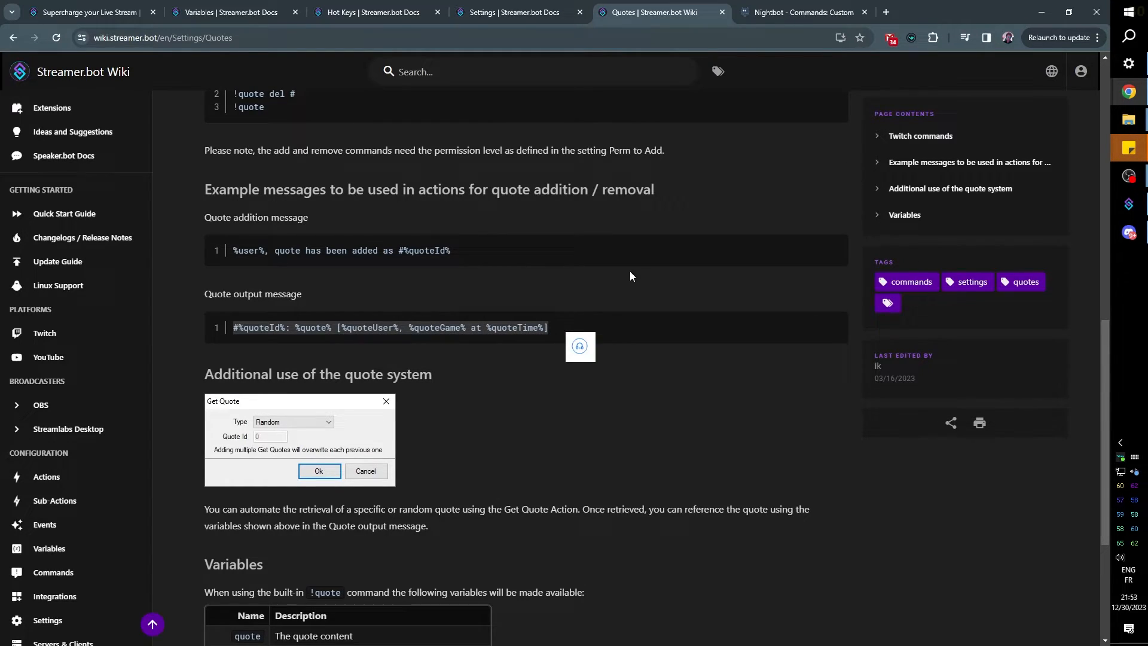
{"action": "left_click", "coordinate": [1128, 204]}
{"action": "key", "text": "ctrl+v"}
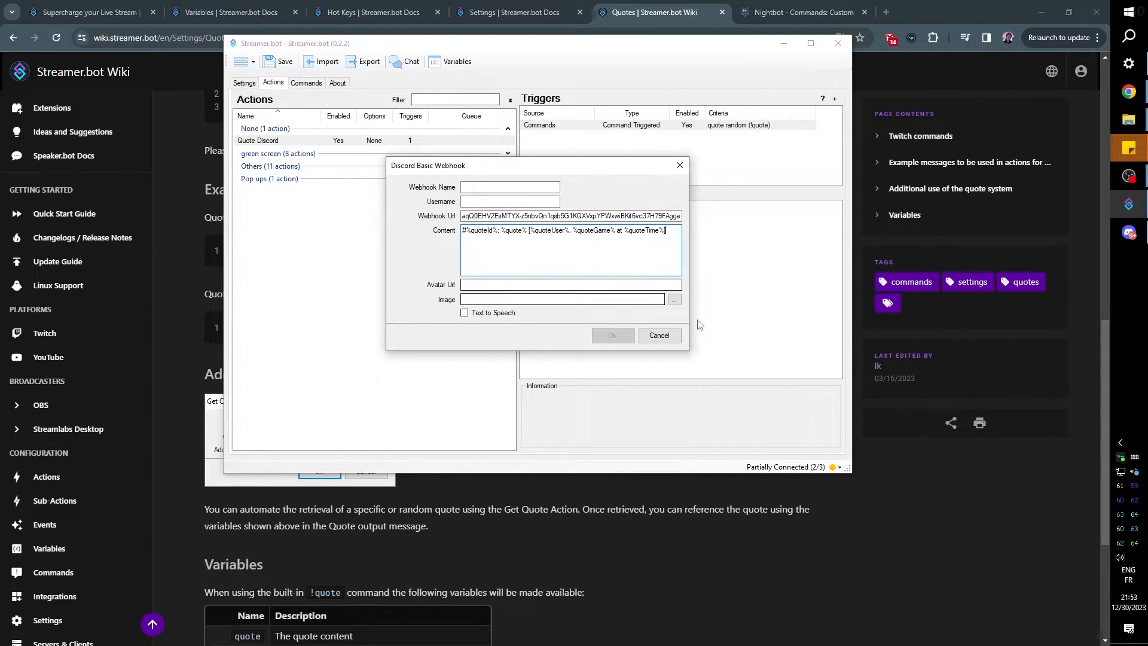
{"action": "left_click", "coordinate": [667, 335]}
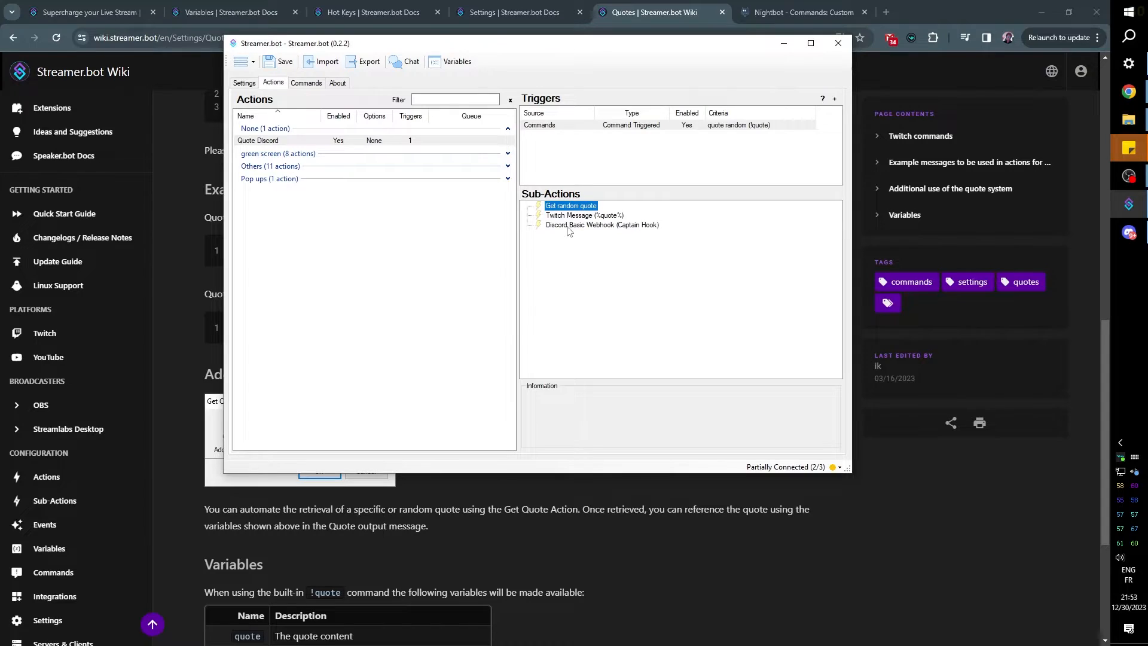
Examine the settings of the existing Captain Hook webhook sub-action and the quotes posted in Discord's chit-chat channel.
{"action": "double_click", "coordinate": [568, 226]}
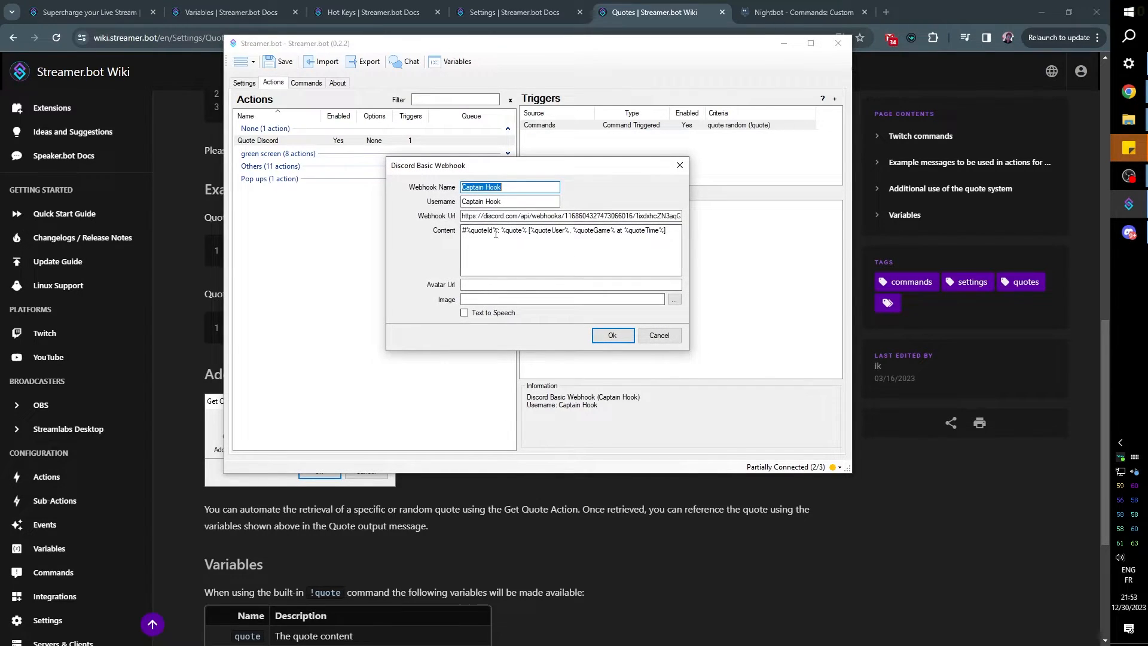
{"action": "left_click", "coordinate": [660, 335]}
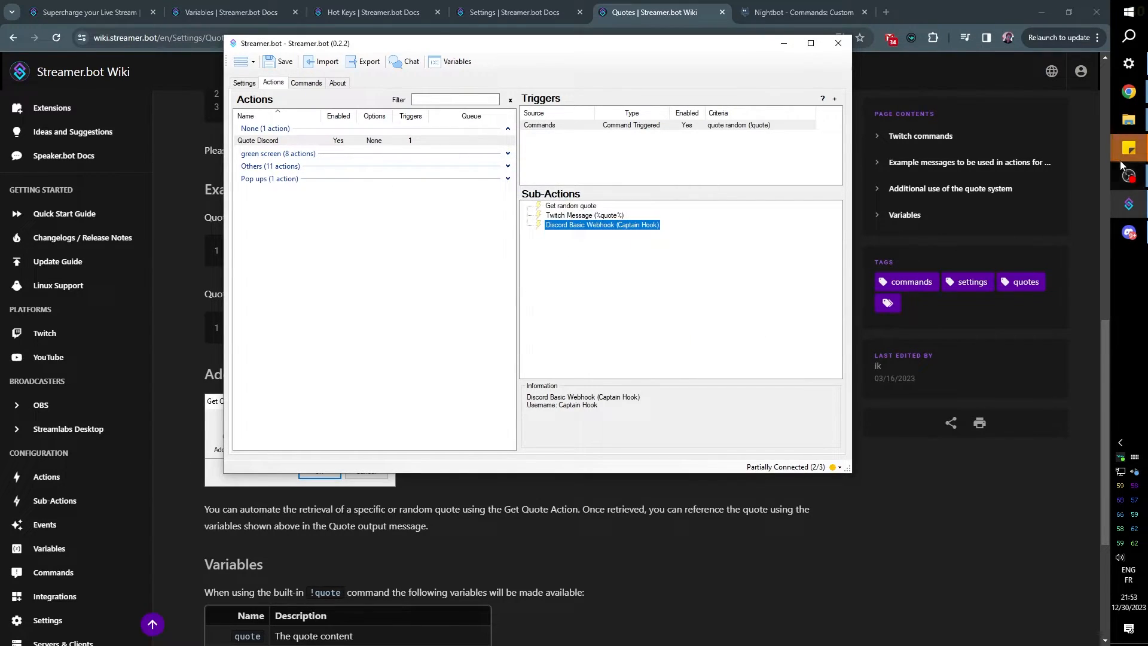
{"action": "left_click", "coordinate": [1128, 232]}
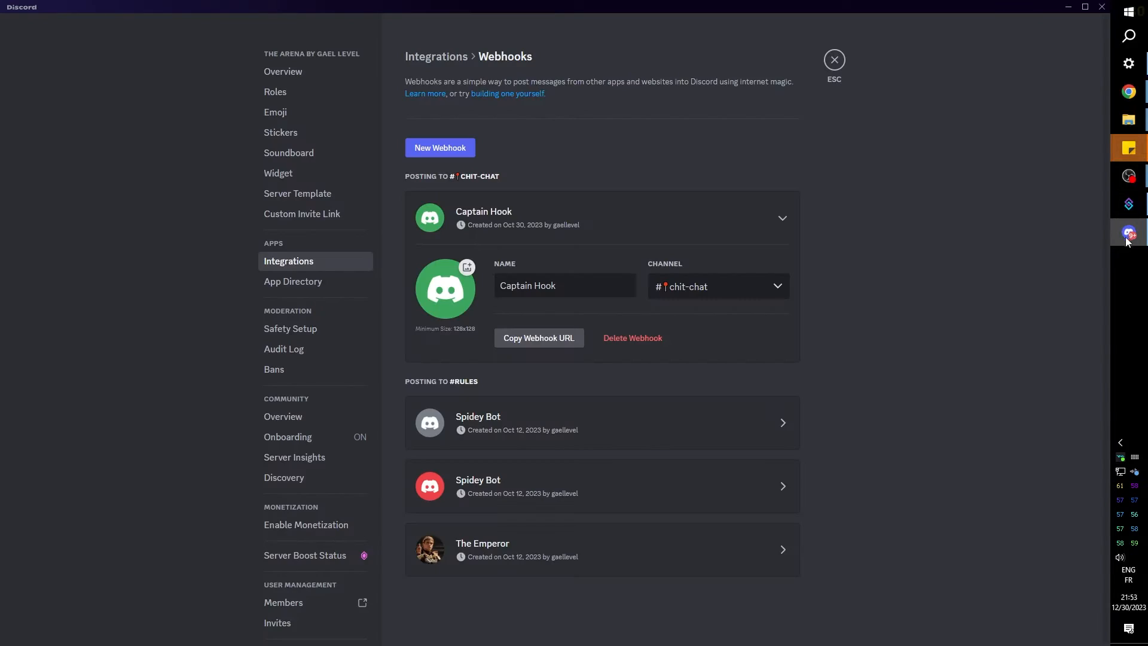
{"action": "left_click", "coordinate": [834, 60]}
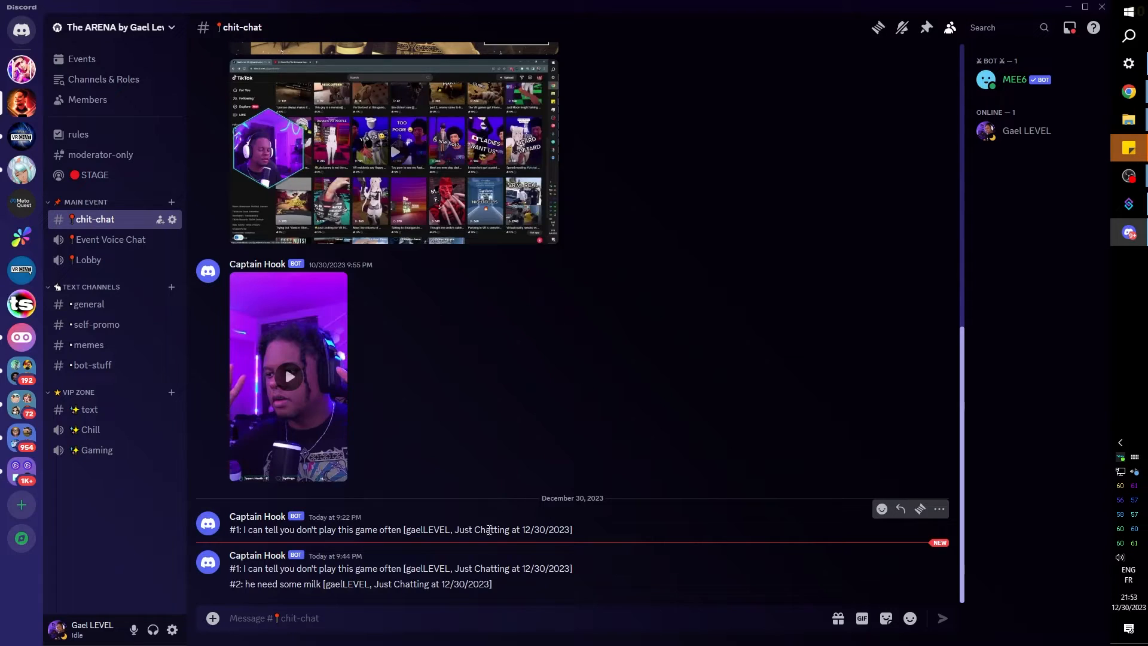
{"action": "key", "text": "alt+Tab"}
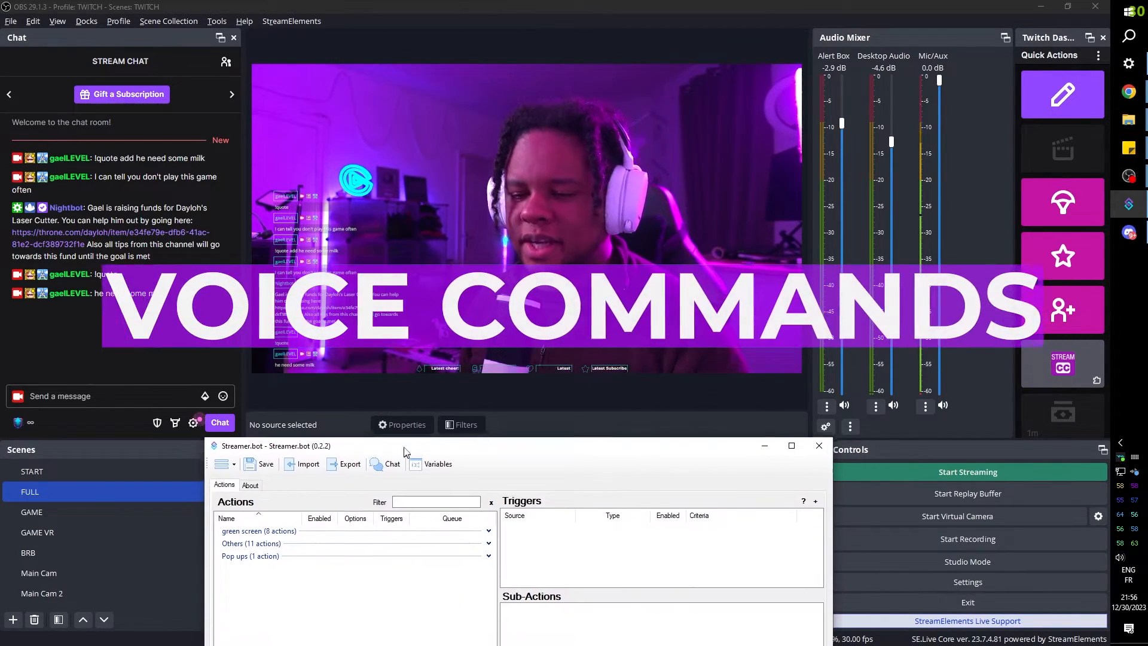
Show Streamer.bot's Voice Control section and start listening on the Mic In (Elgato Wave:XLR) input device.
{"action": "left_click_drag", "start_coordinate": [400, 458], "coordinate": [411, 101]}
{"action": "right_click", "coordinate": [268, 138]}
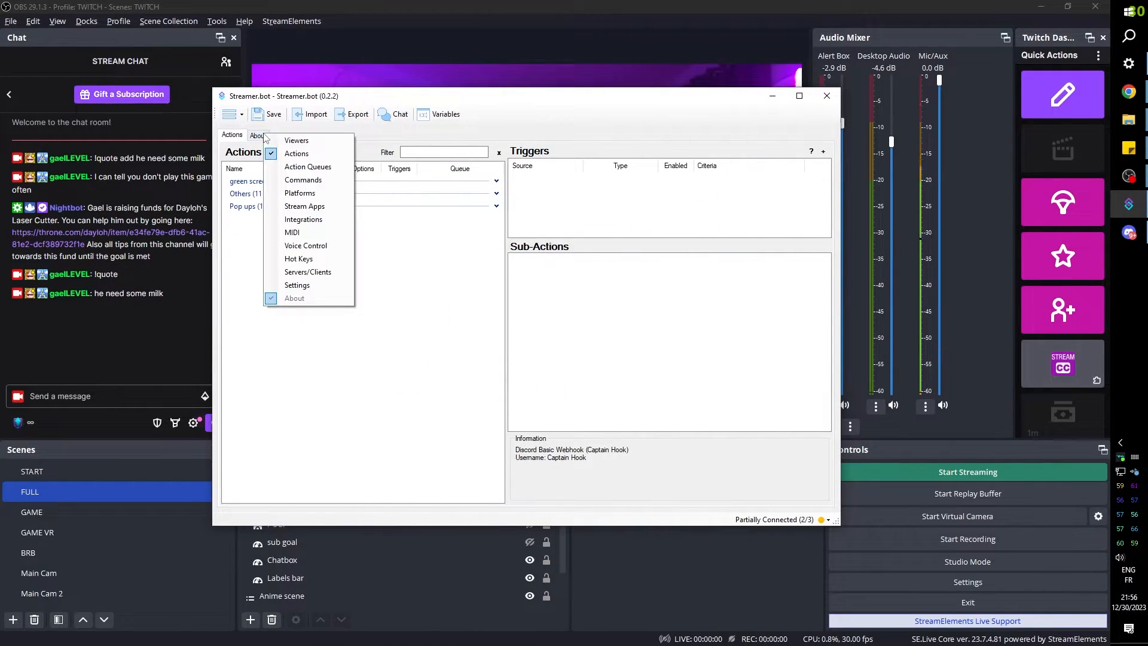
{"action": "left_click", "coordinate": [305, 246]}
{"action": "left_click", "coordinate": [269, 135]}
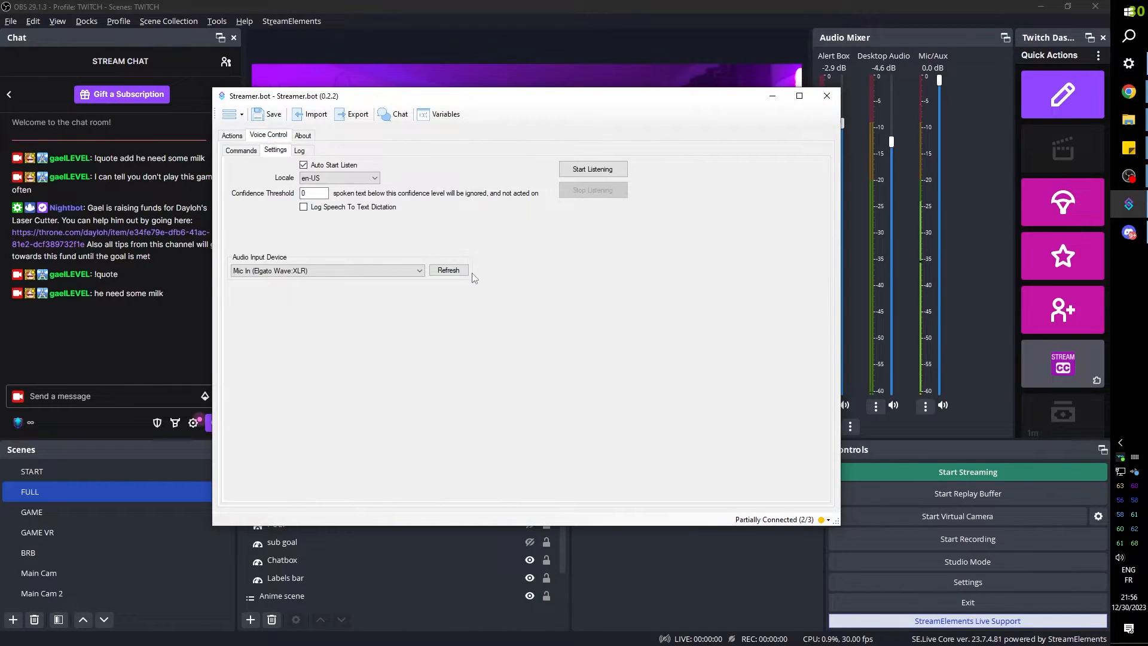
{"action": "left_click", "coordinate": [242, 151]}
{"action": "left_click", "coordinate": [275, 152]}
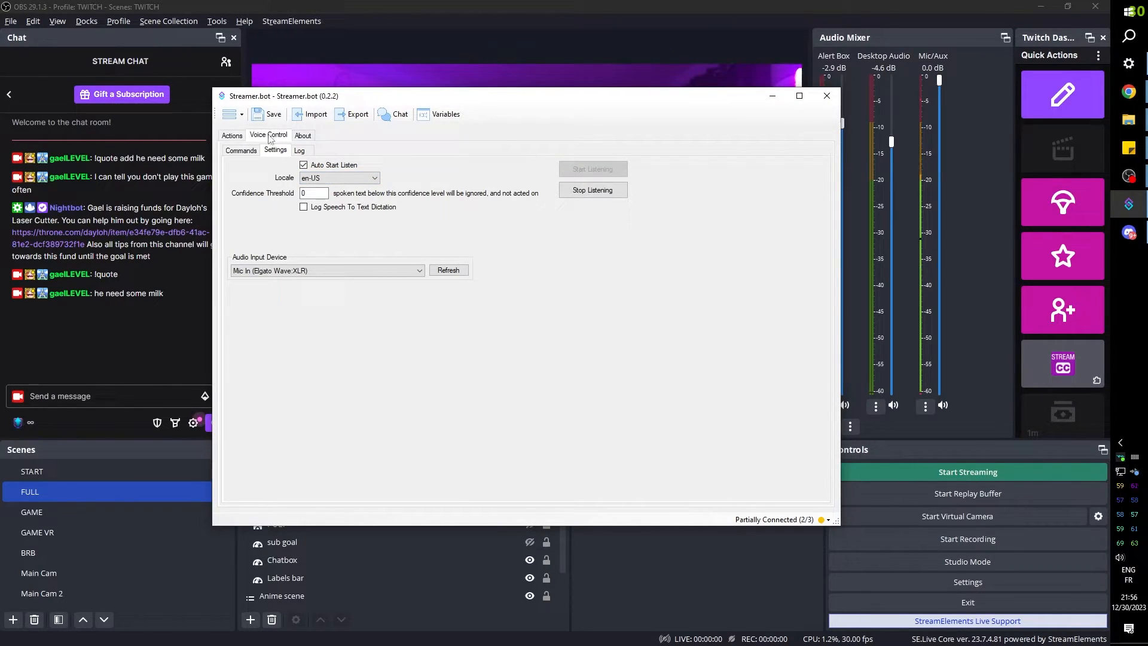
Add a speech-to-text command named Come with the spoken command come and its location set to Anywhere.
{"action": "left_click", "coordinate": [244, 153]}
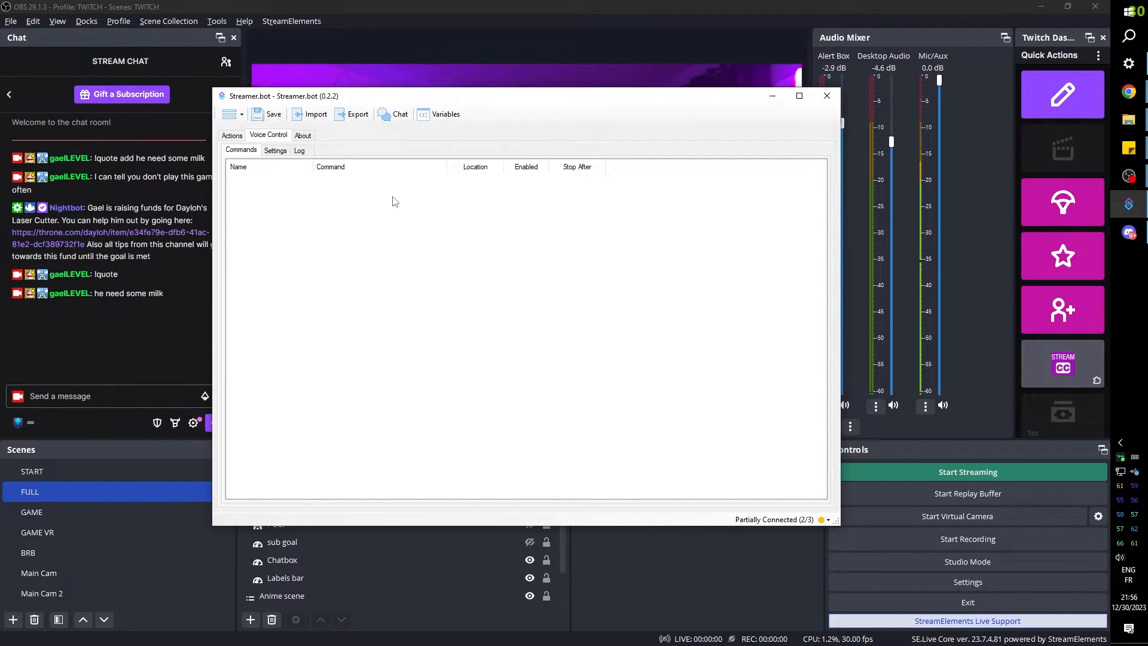
{"action": "right_click", "coordinate": [418, 209]}
{"action": "left_click", "coordinate": [446, 203]}
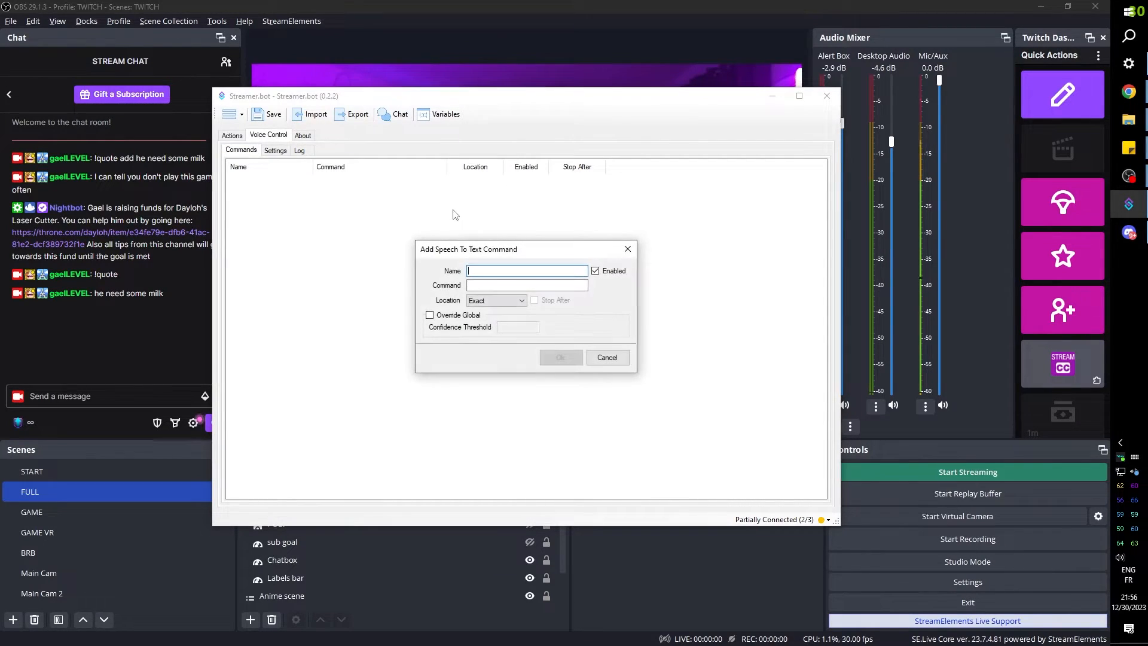
{"action": "type", "text": "Co"}
{"action": "left_click", "coordinate": [503, 284]}
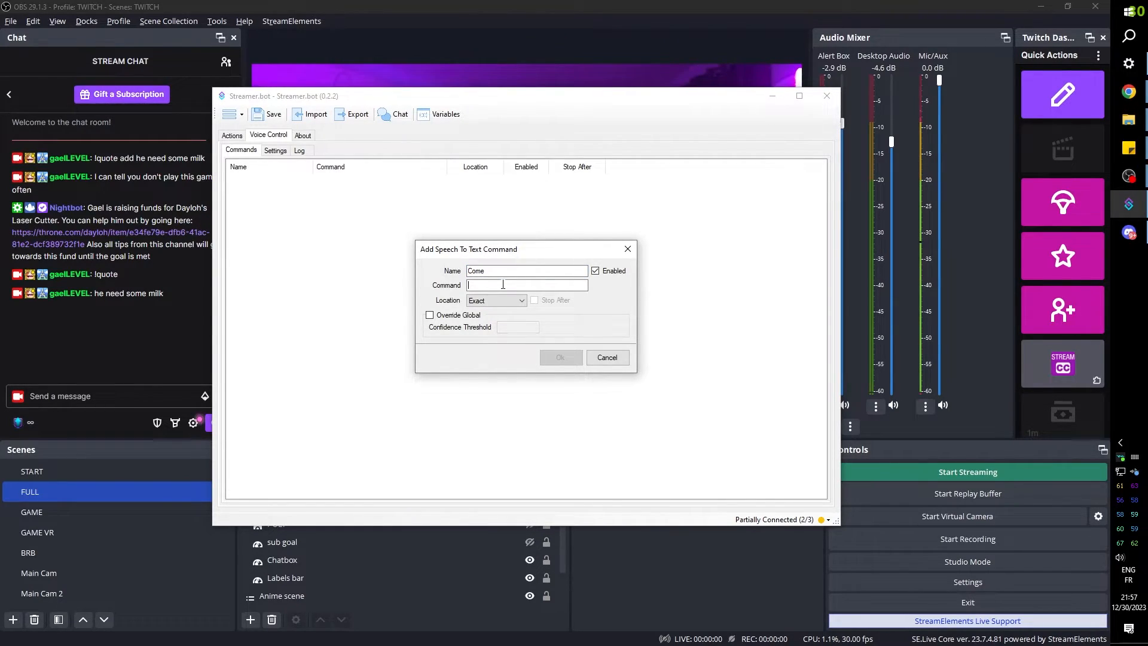
{"action": "type", "text": "come"}
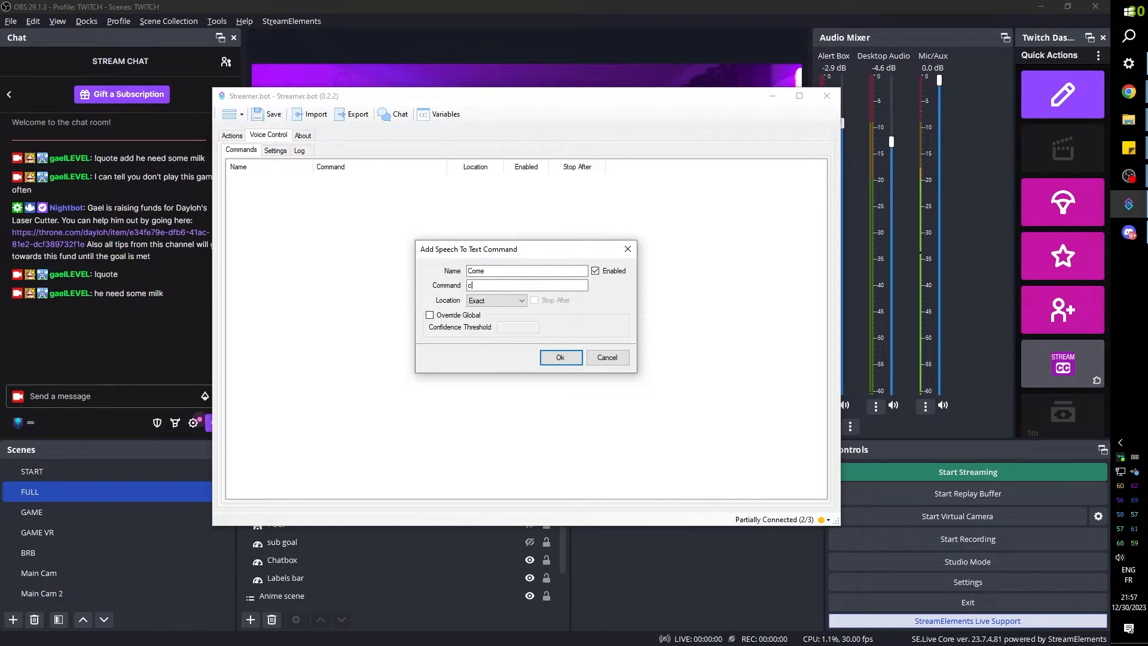
{"action": "left_click", "coordinate": [521, 301]}
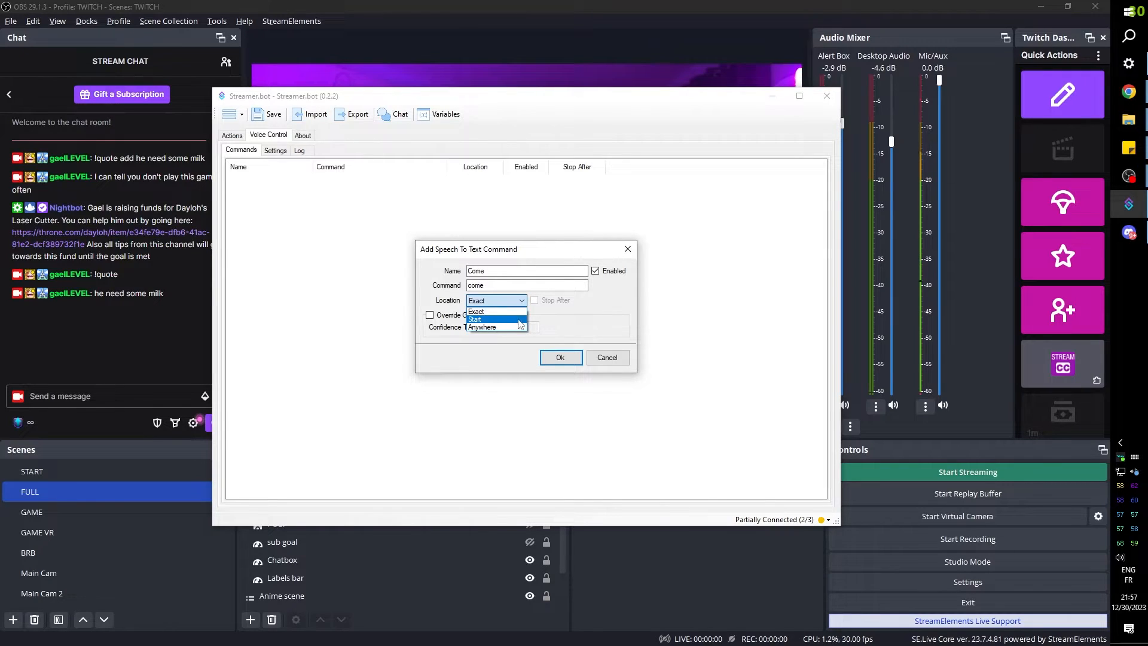
{"action": "left_click", "coordinate": [509, 328]}
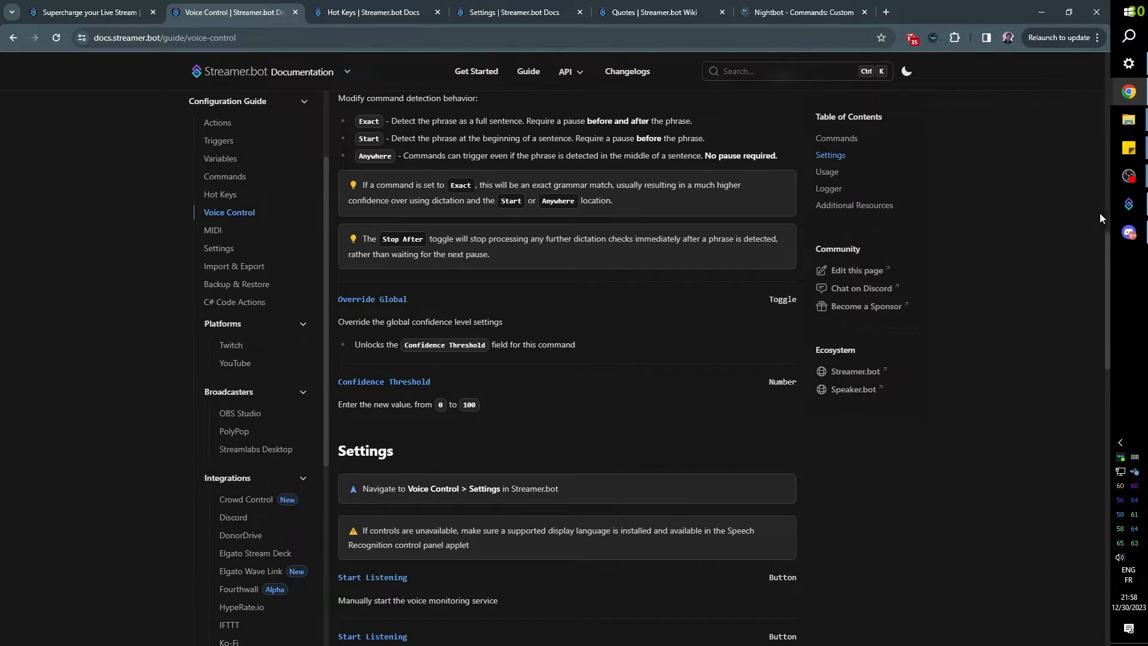
{"action": "left_click", "coordinate": [1128, 204]}
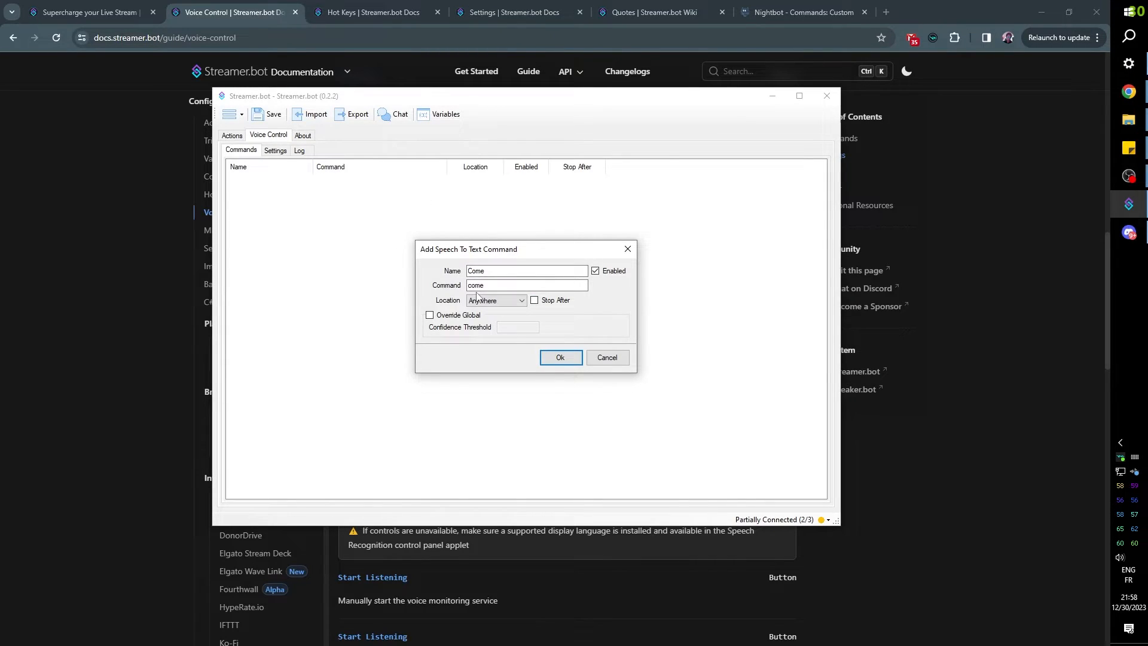
{"action": "left_click", "coordinate": [561, 358]}
Add a new action named Come with the default queue and no group.
{"action": "left_click", "coordinate": [275, 150]}
{"action": "left_click", "coordinate": [232, 135]}
{"action": "right_click", "coordinate": [297, 238]}
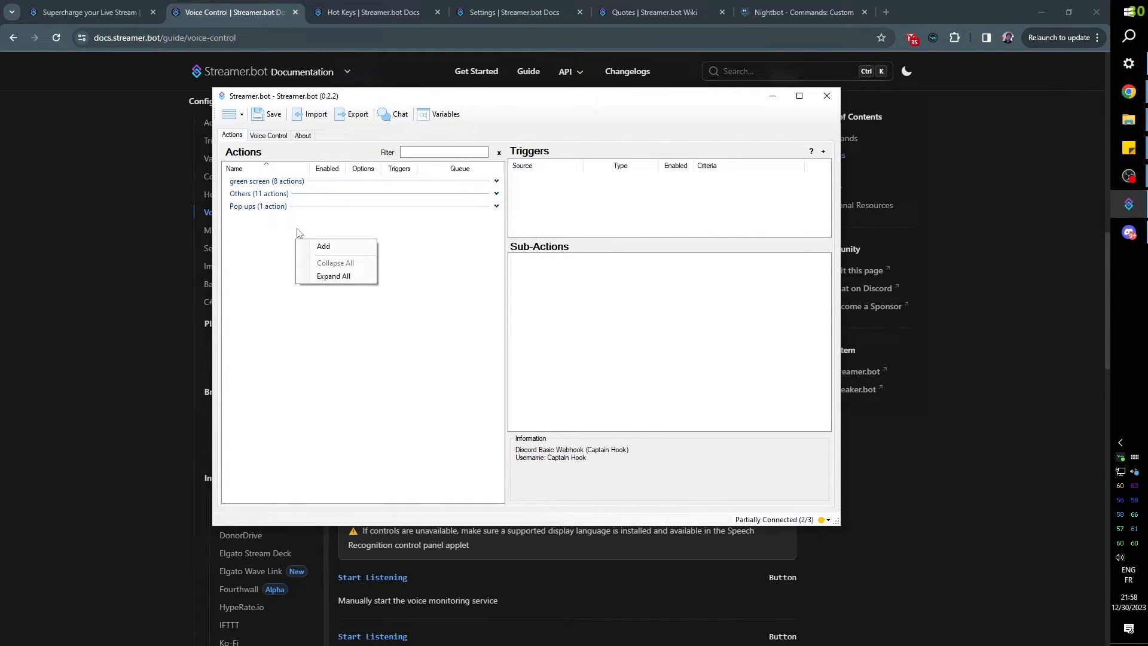
{"action": "left_click", "coordinate": [323, 246]}
{"action": "type", "text": "Come"}
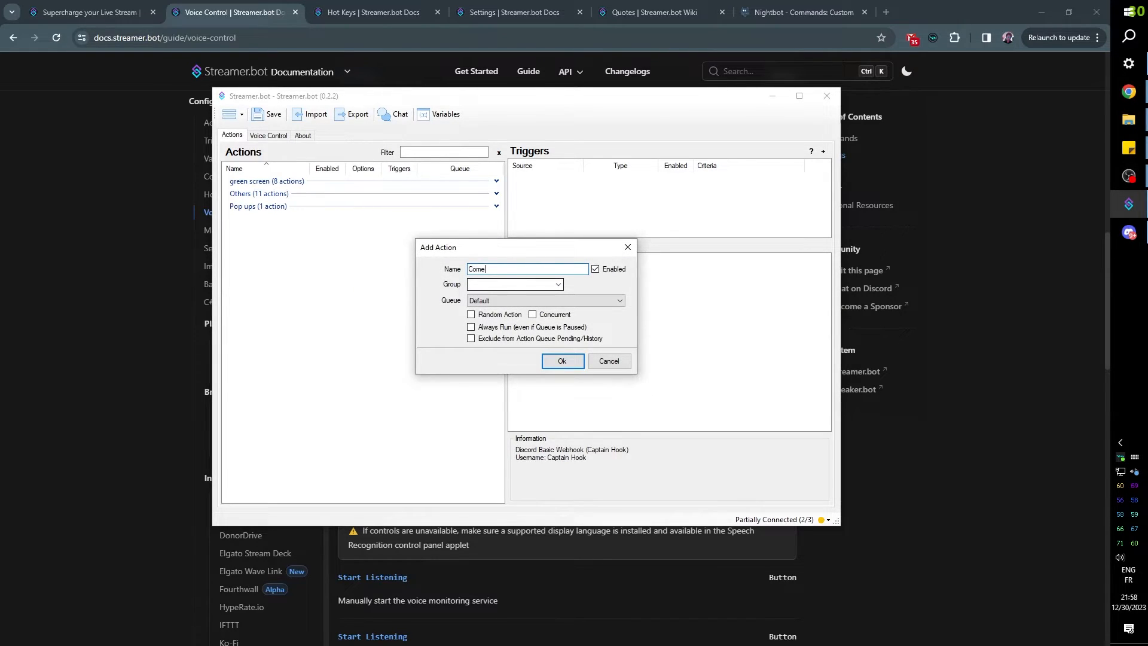
{"action": "key", "text": "Return"}
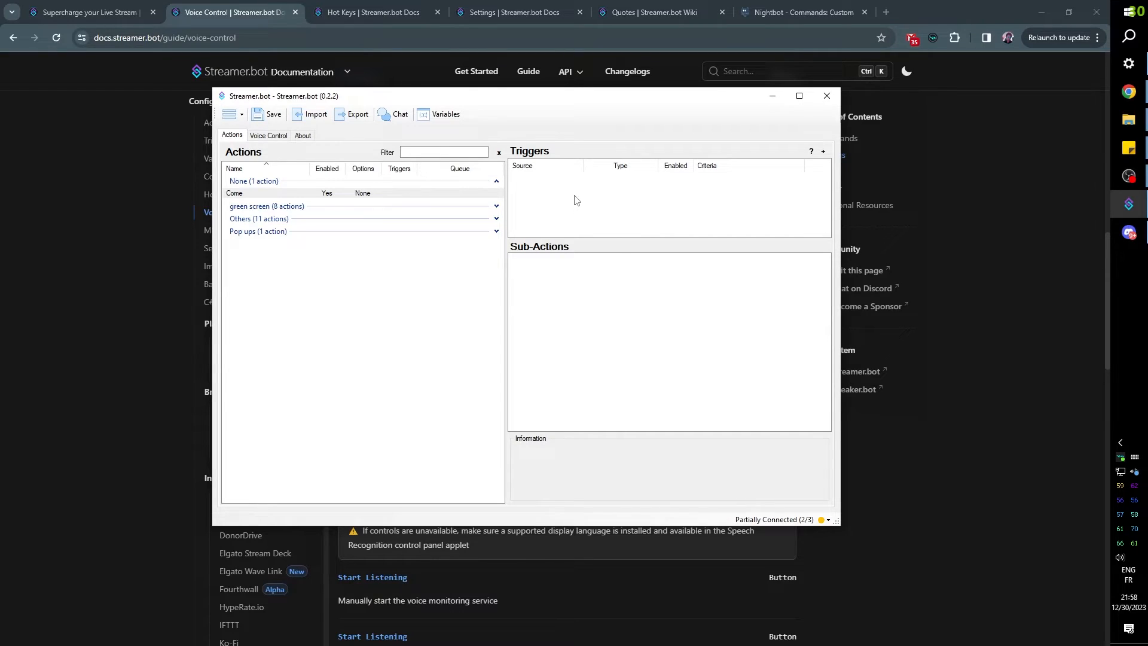
Give the Come action a Voice Control Dictation trigger that responds to the Come voice command.
{"action": "right_click", "coordinate": [577, 194]}
{"action": "mouse_move", "coordinate": [657, 251]}
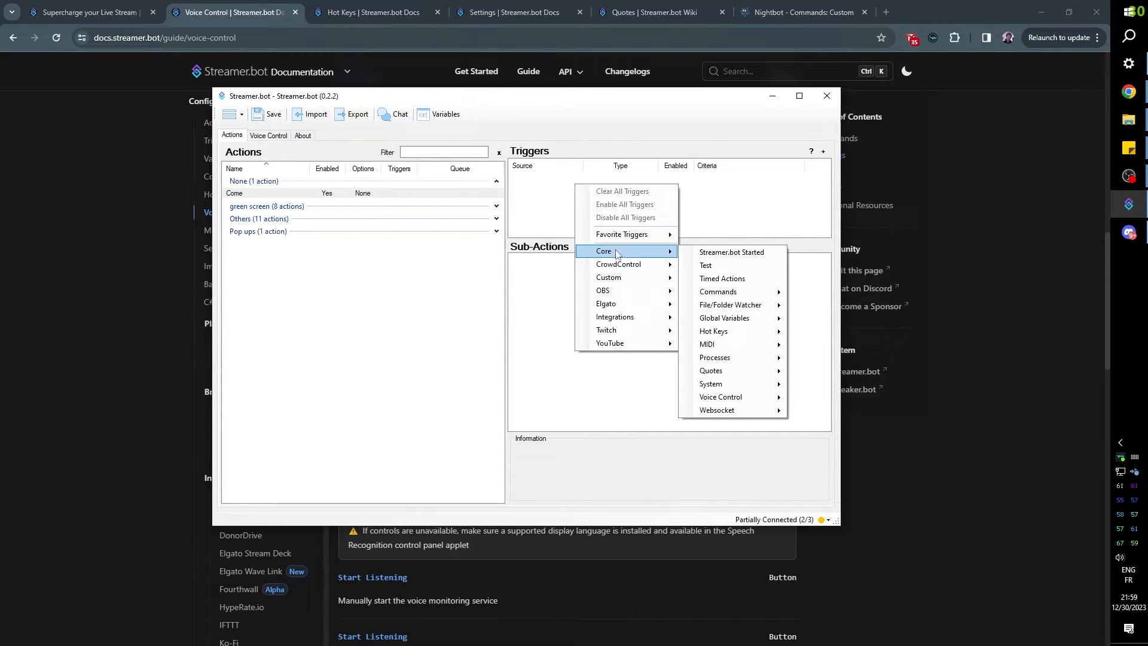
{"action": "mouse_move", "coordinate": [734, 398]}
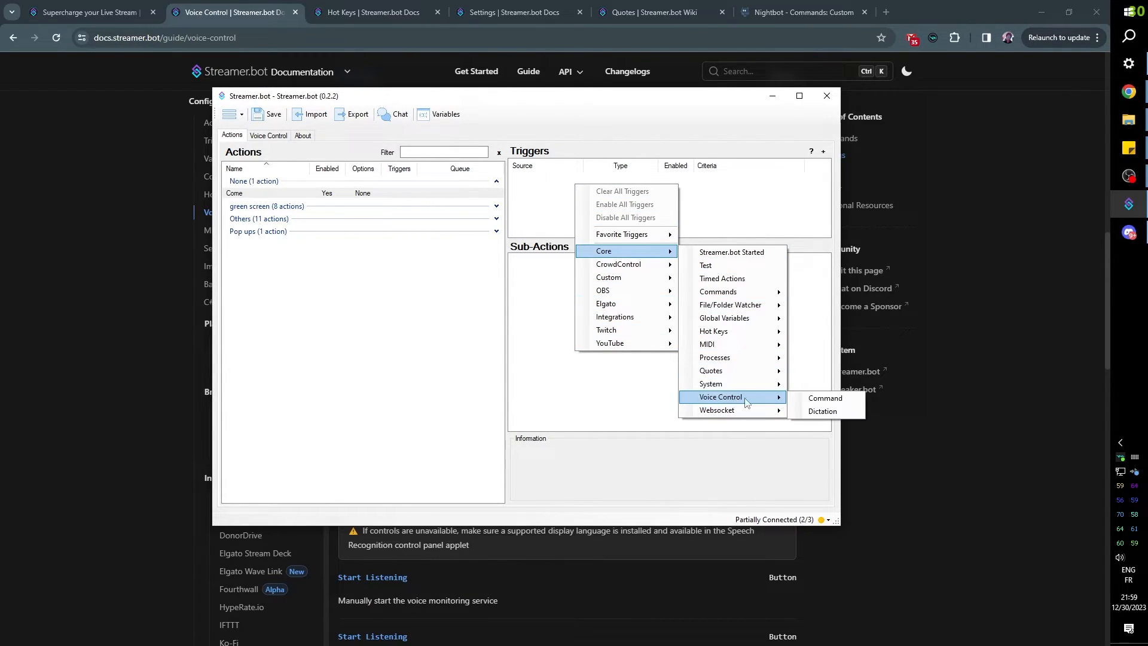
{"action": "left_click", "coordinate": [825, 411]}
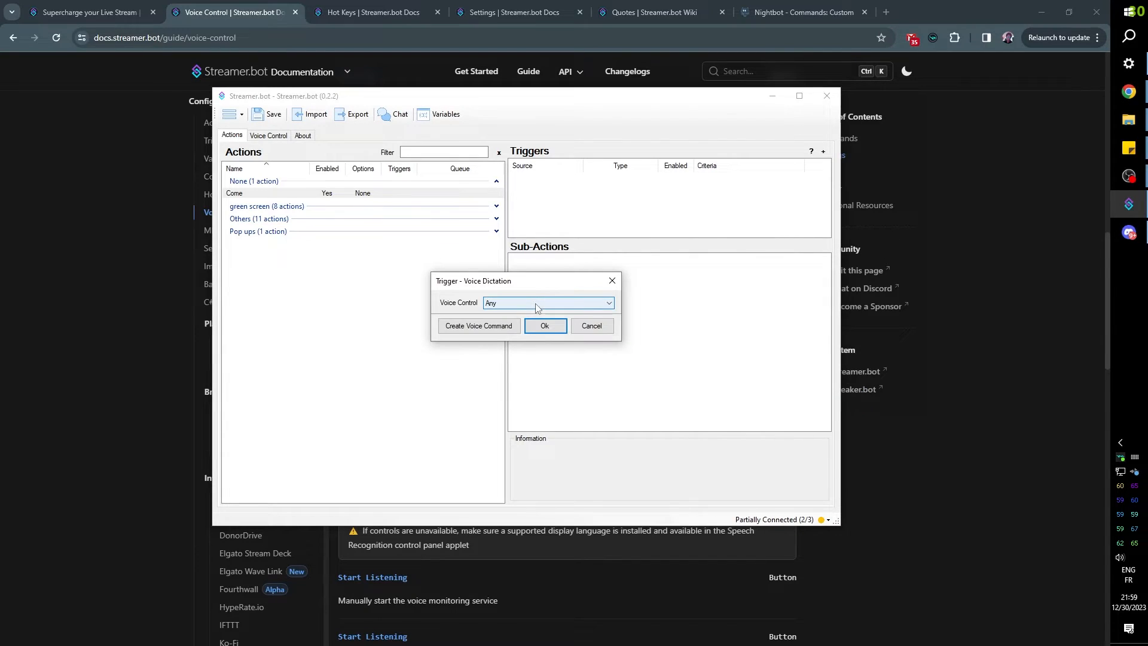
{"action": "left_click", "coordinate": [551, 327]}
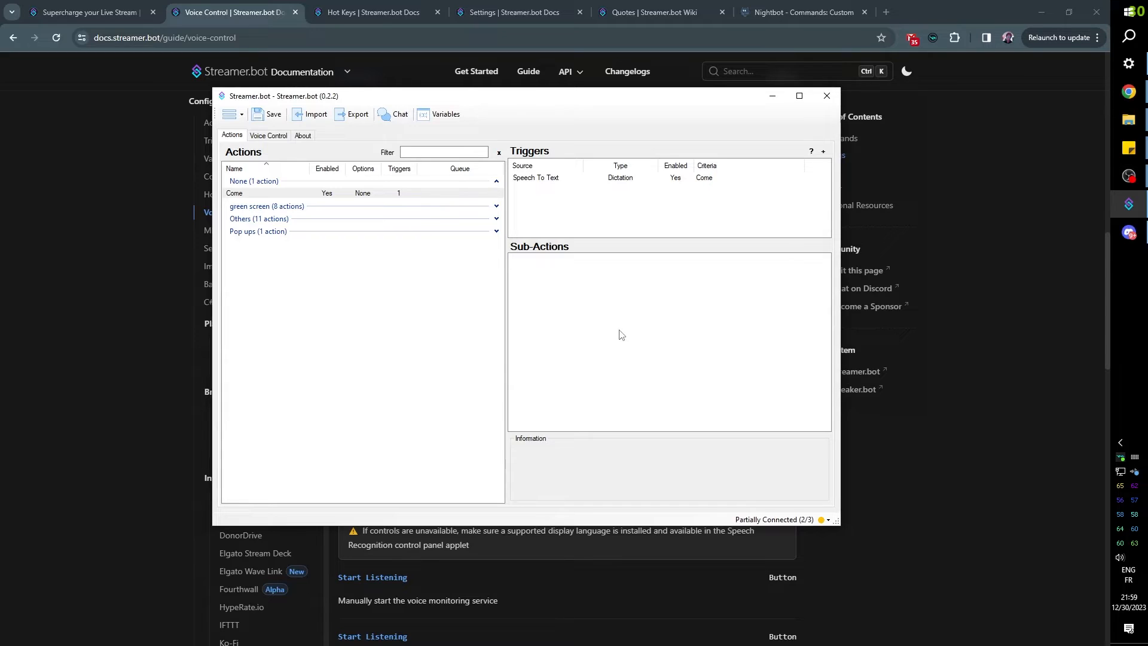
Switch to OBS, open the Main Cam scene and examine the Freeze filter on the ZV1 camera source.
{"action": "key", "text": "alt+Tab"}
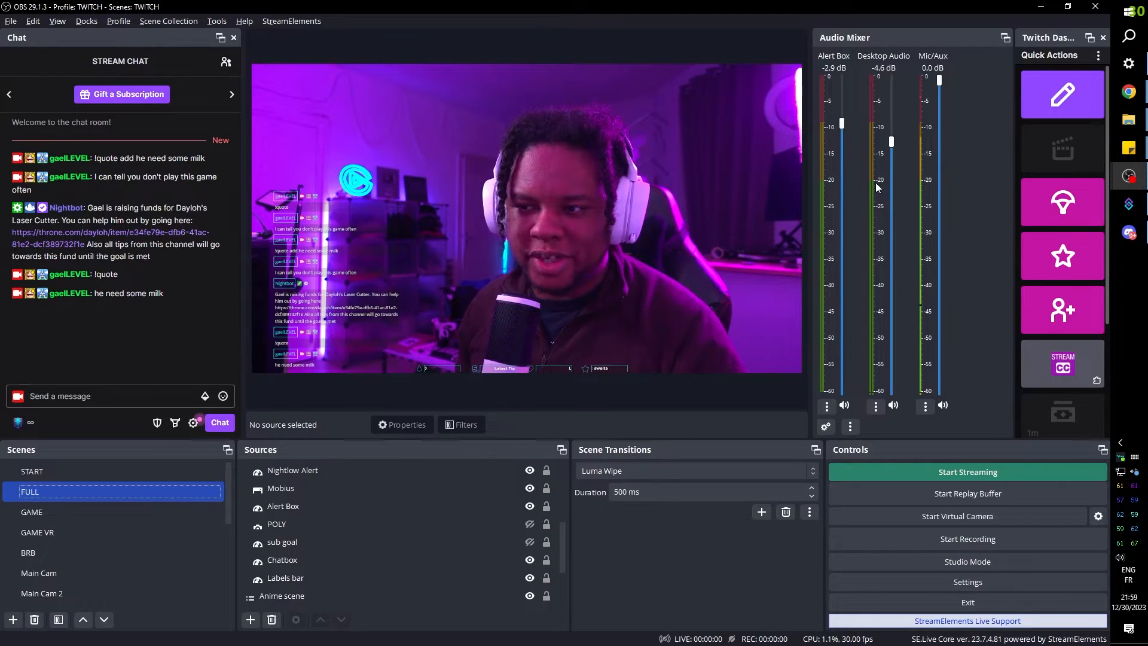
{"action": "left_click", "coordinate": [95, 517]}
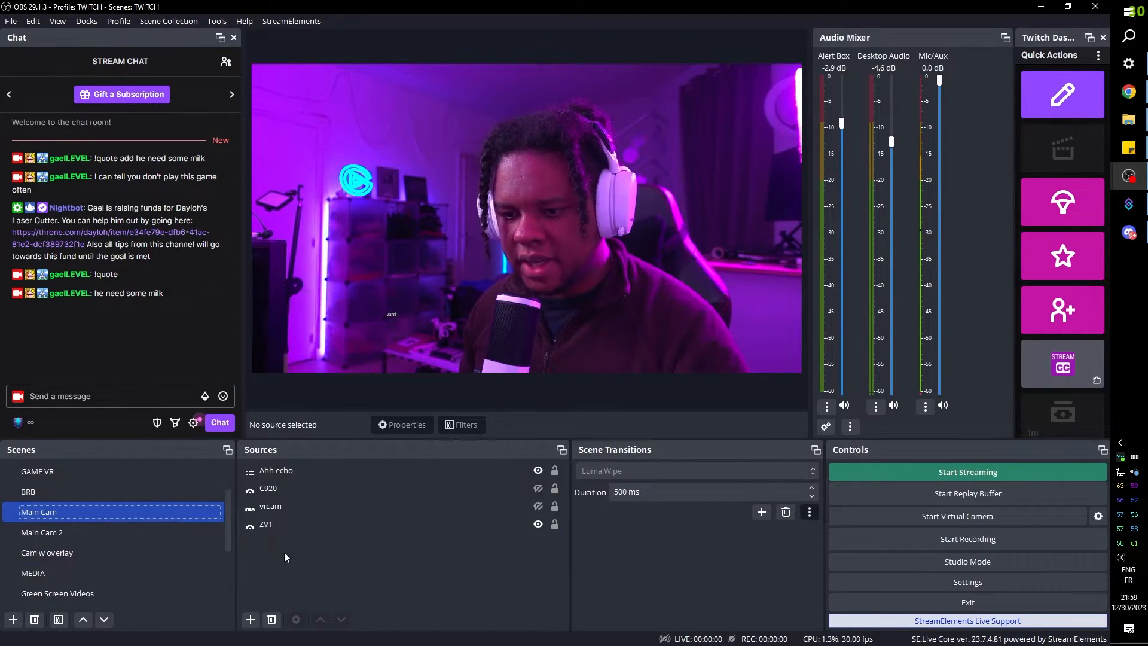
{"action": "left_click", "coordinate": [288, 525]}
{"action": "left_click", "coordinate": [463, 425]}
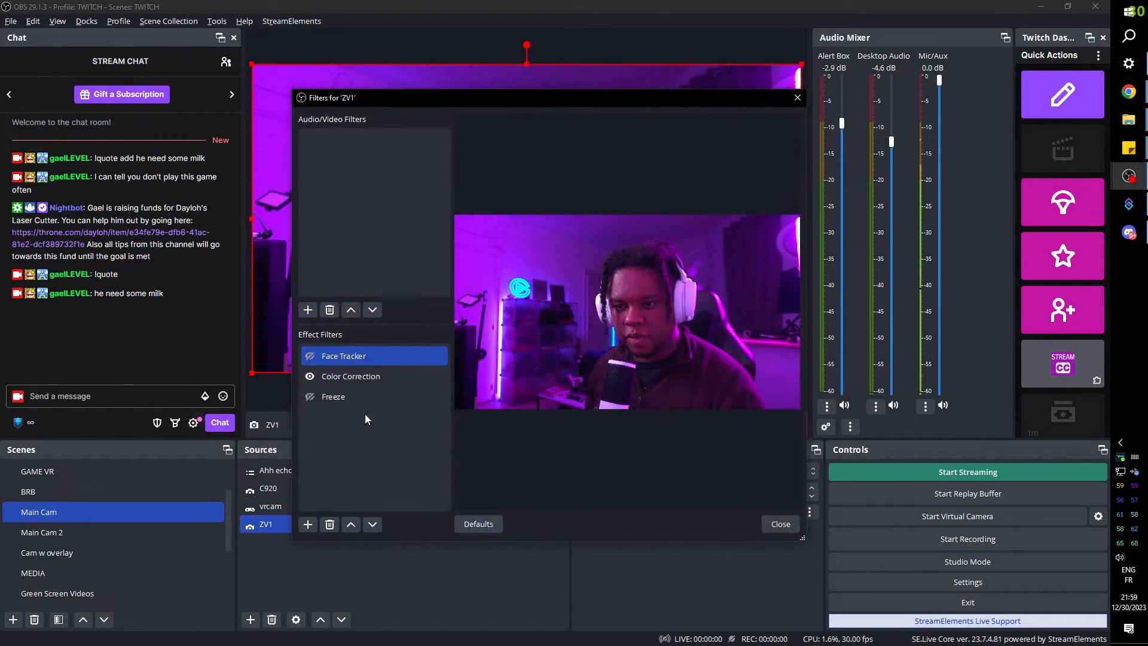
{"action": "left_click", "coordinate": [334, 397], "text": "ctrl"}
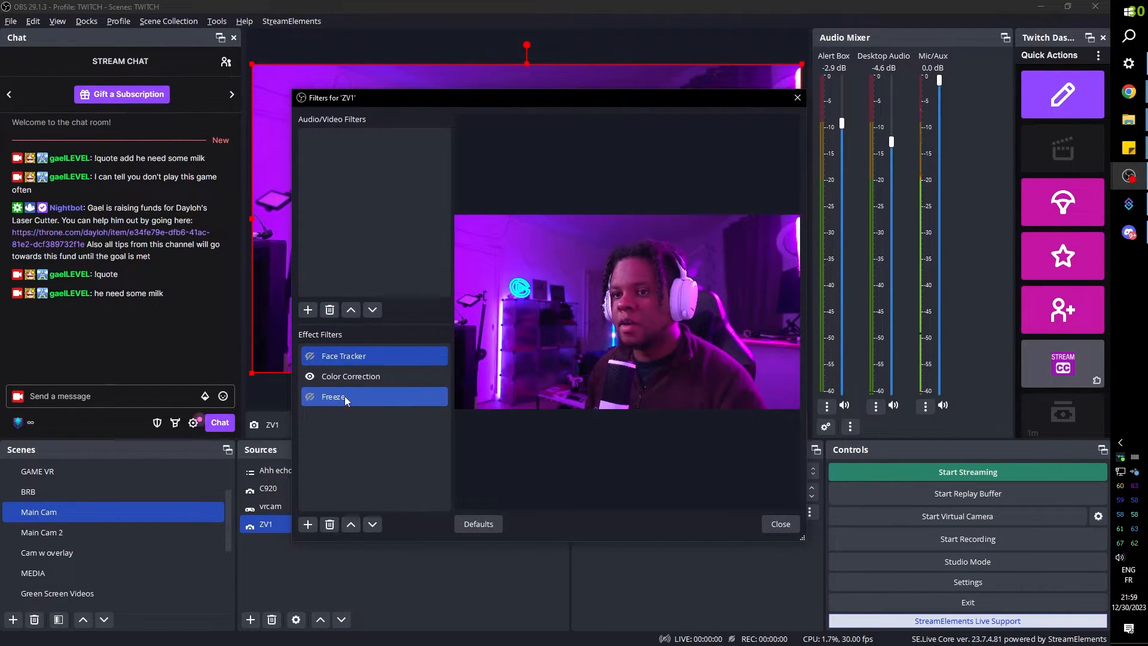
{"action": "left_click", "coordinate": [310, 397]}
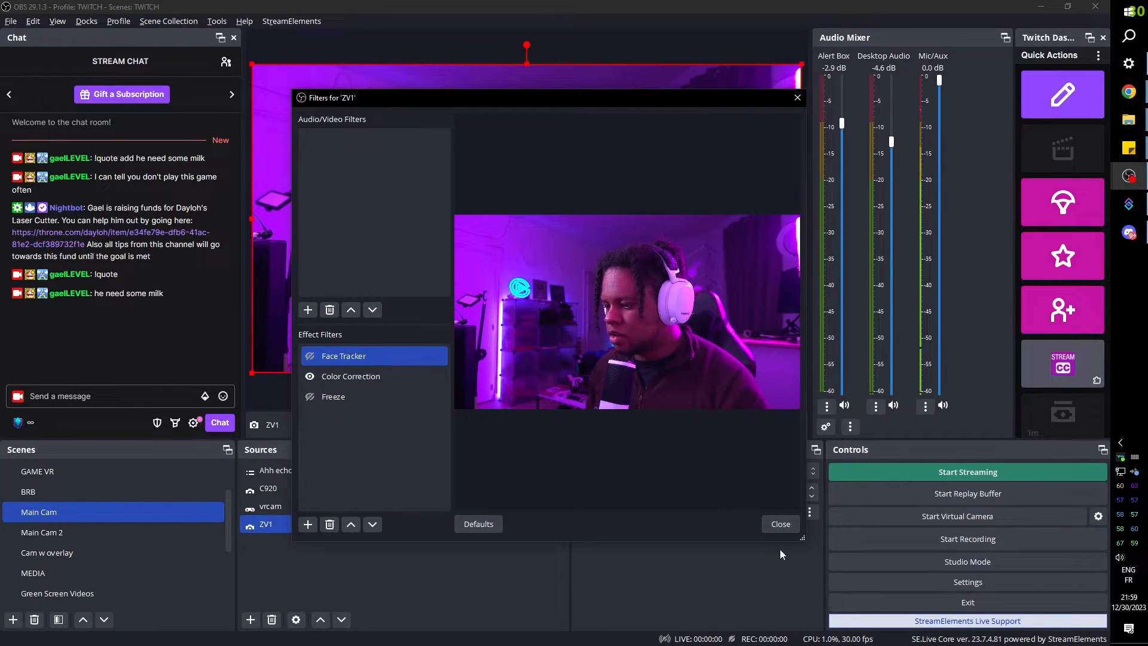
{"action": "left_click", "coordinate": [780, 524]}
{"action": "left_click", "coordinate": [508, 486], "text": "ctrl"}
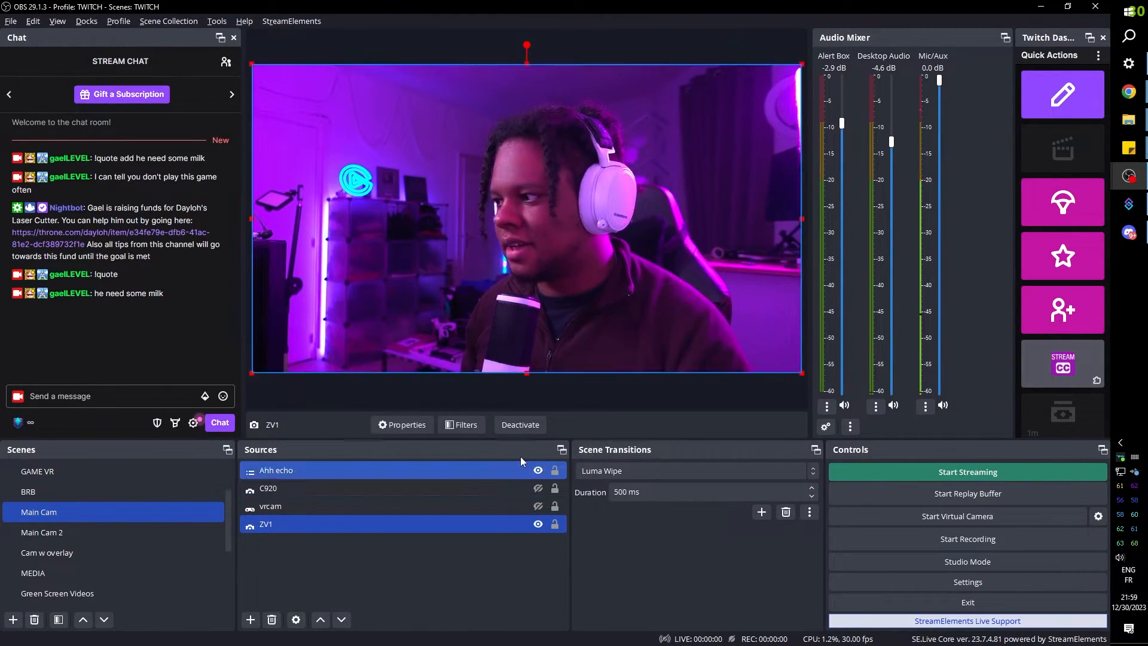
In Streamer.bot, add an OBS Set Source Filter State sub-action making the Freeze filter of ZV1 in Main Cam visible.
{"action": "left_click", "coordinate": [1130, 210]}
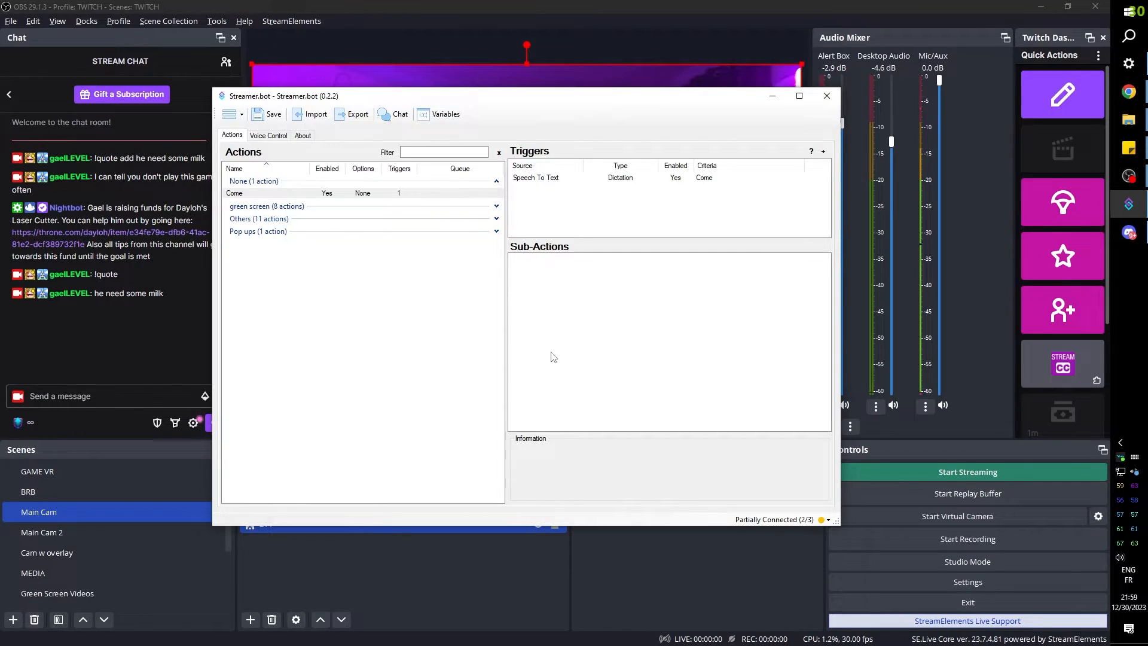
{"action": "right_click", "coordinate": [556, 271]}
{"action": "mouse_move", "coordinate": [603, 305]}
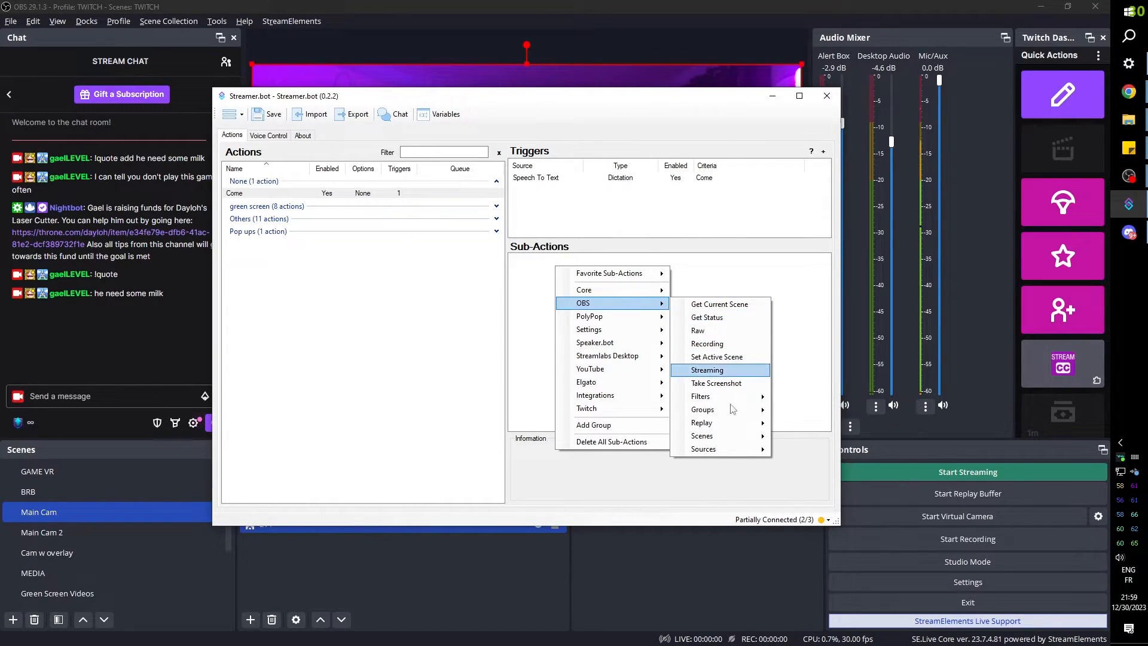
{"action": "mouse_move", "coordinate": [719, 449]}
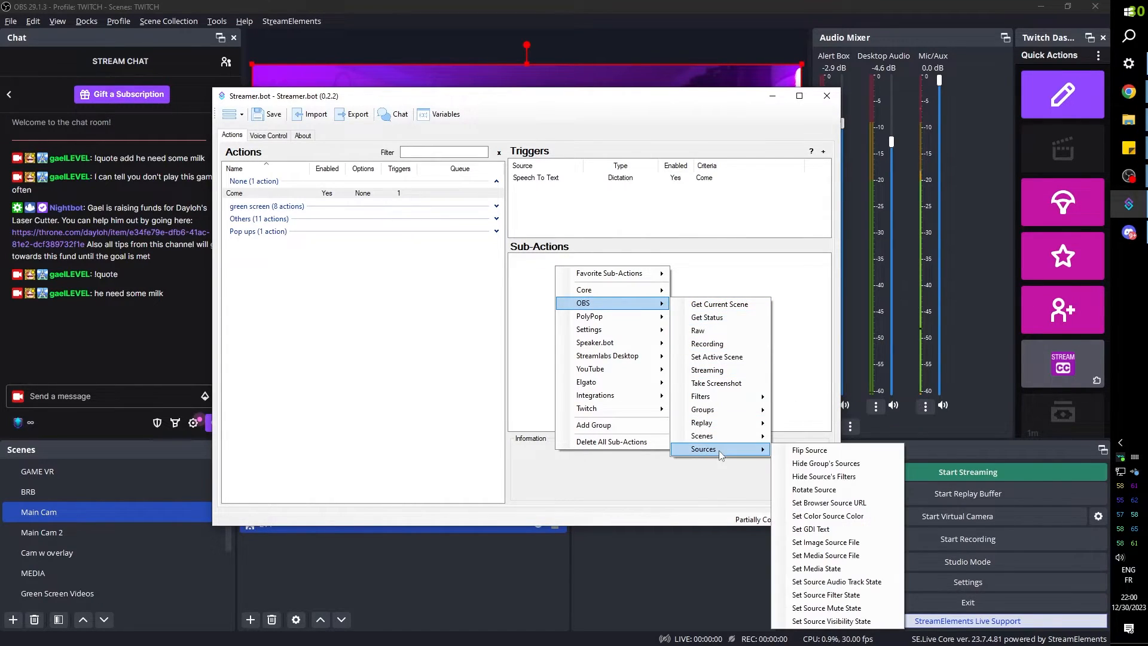
{"action": "left_click", "coordinate": [853, 598]}
{"action": "left_click", "coordinate": [607, 303]}
{"action": "left_click", "coordinate": [483, 327]}
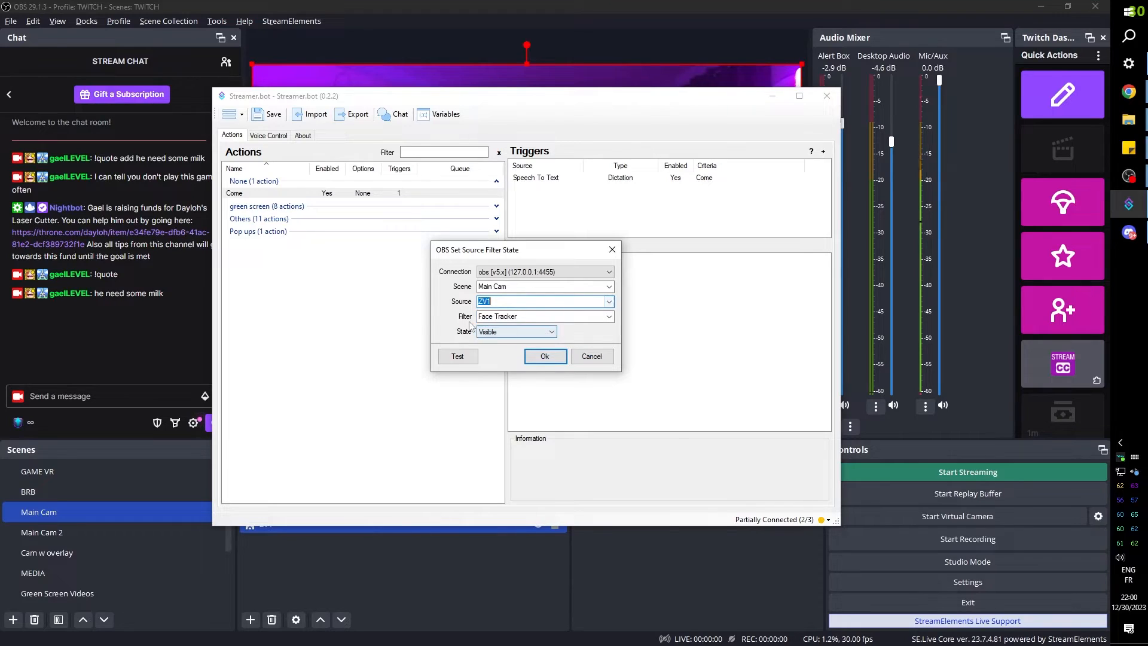
{"action": "left_click", "coordinate": [609, 317]}
{"action": "left_click", "coordinate": [566, 345]}
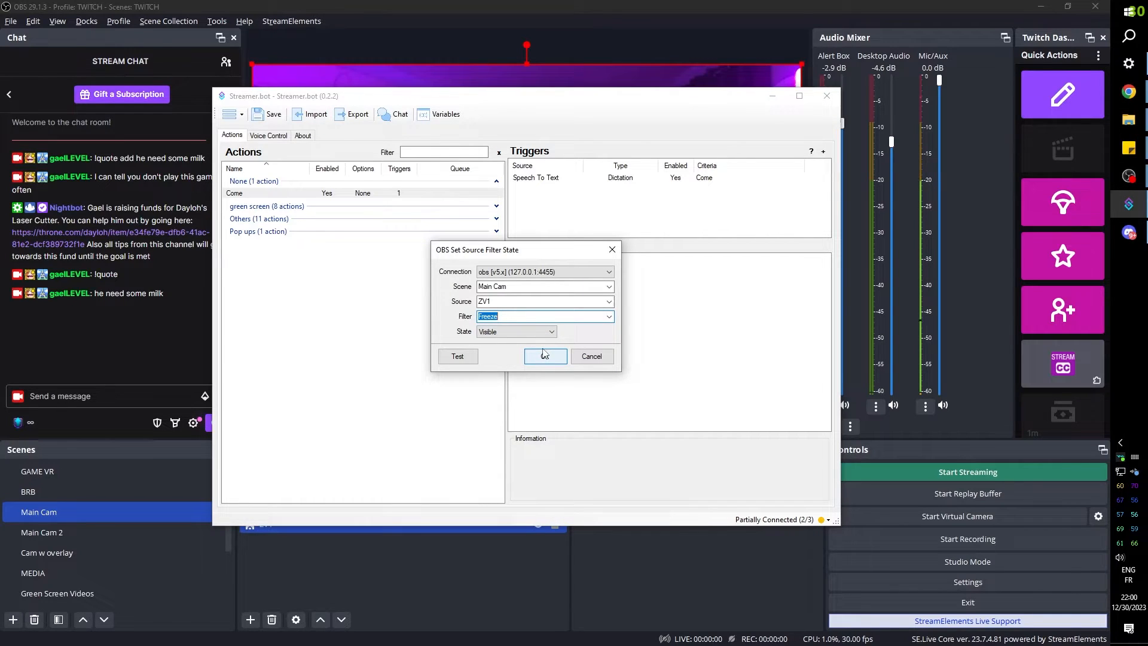
{"action": "left_click", "coordinate": [544, 355]}
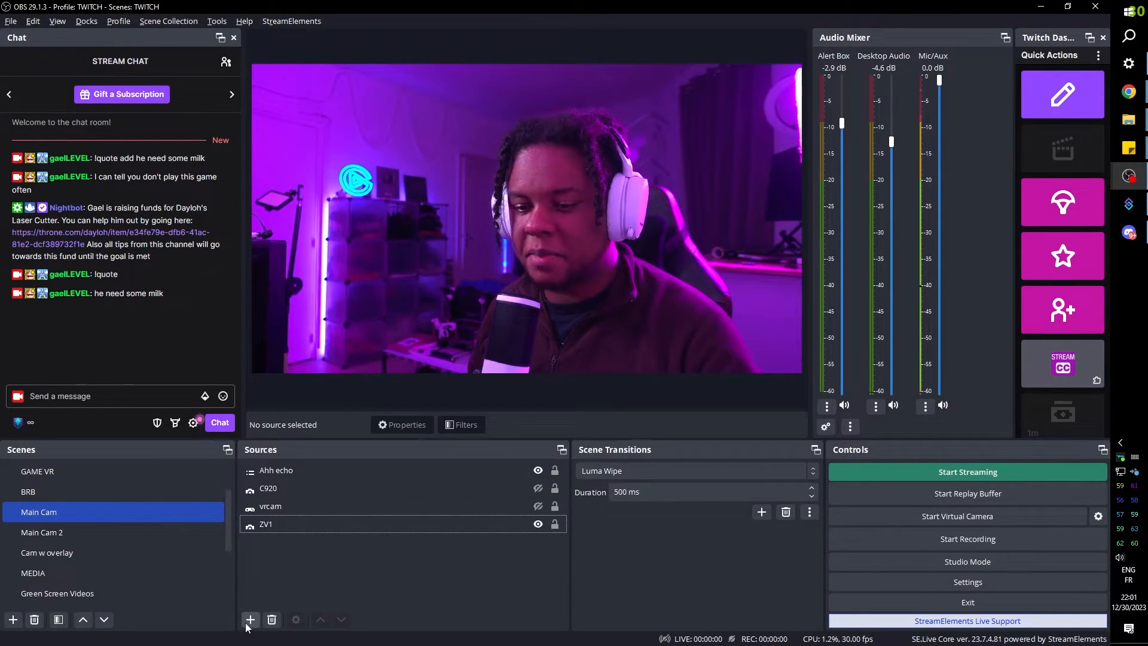
In OBS, add a text source named Coom to the Main Cam scene with the text CUM? in a bold font.
{"action": "left_click", "coordinate": [250, 619]}
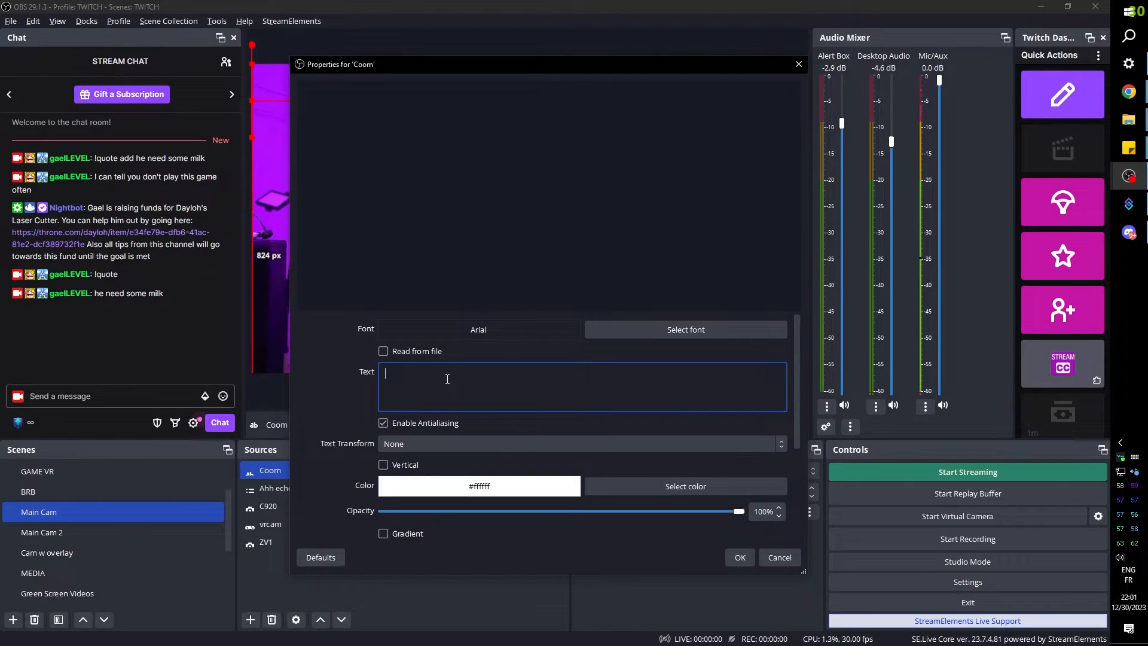
{"action": "type", "text": "CUM?"}
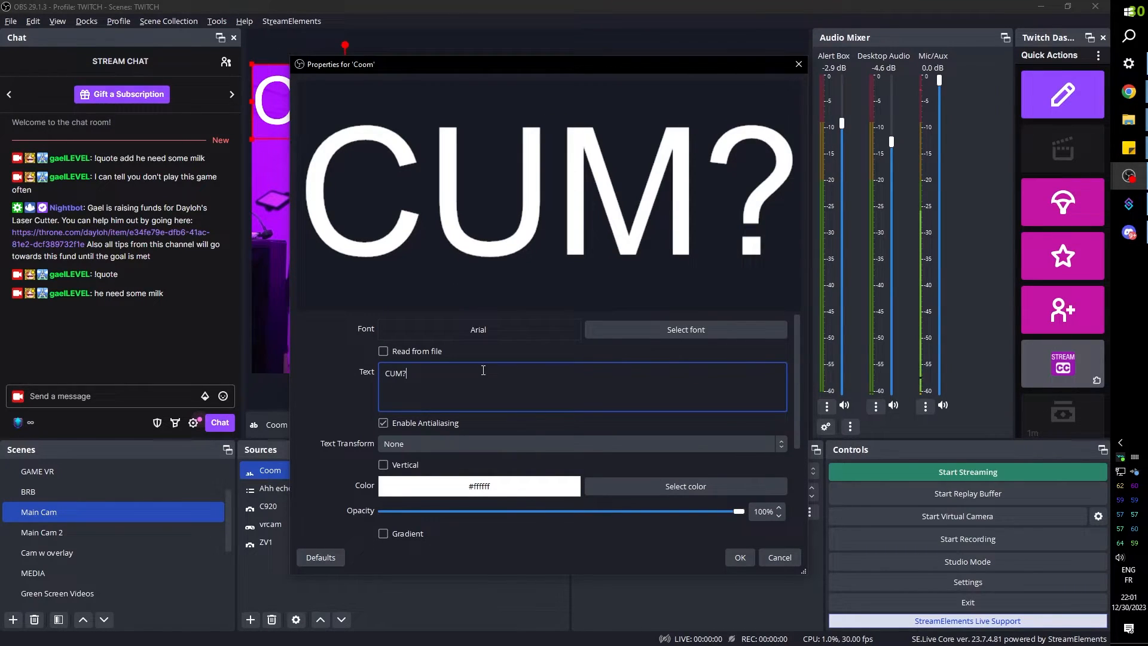
{"action": "left_click", "coordinate": [686, 329]}
{"action": "left_click", "coordinate": [632, 413]}
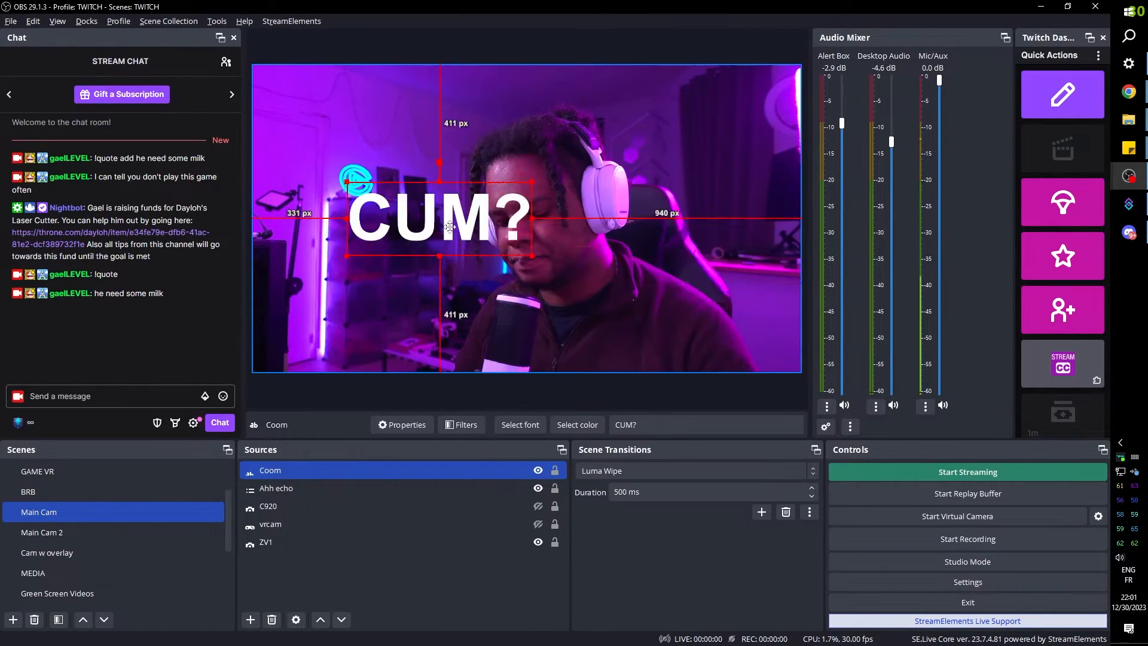
Enlarge the Coom text and centre it horizontally along the picture's lower edge, about 788 px from the top.
{"action": "left_click_drag", "start_coordinate": [438, 222], "coordinate": [542, 335]}
{"action": "left_click_drag", "start_coordinate": [634, 300], "coordinate": [678, 277]}
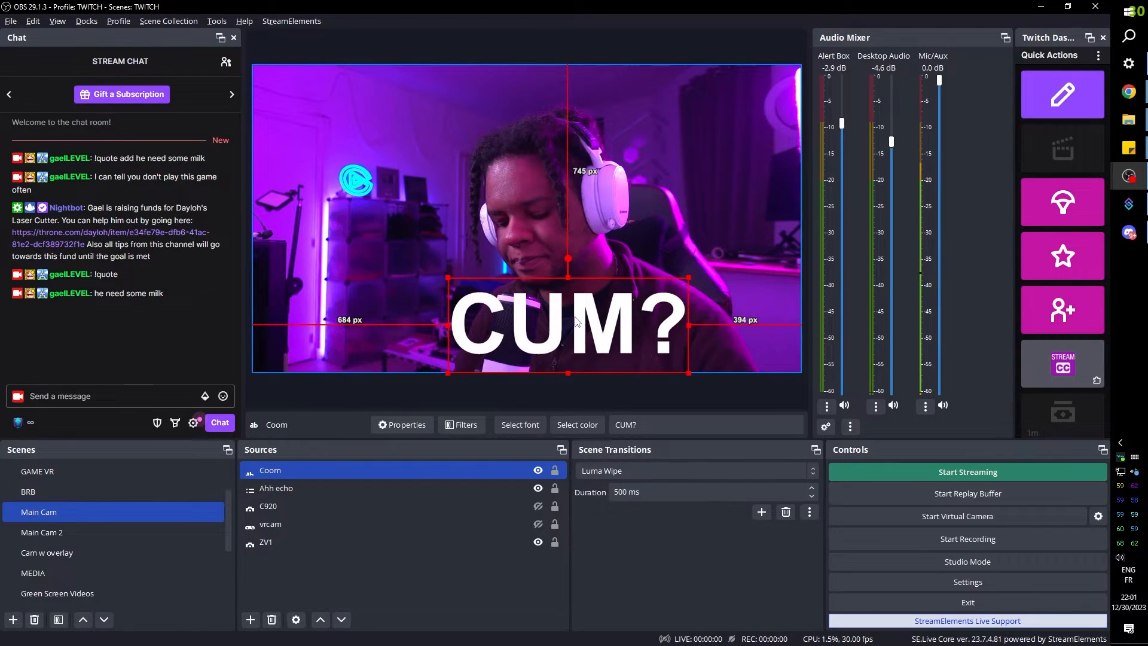
{"action": "left_click_drag", "start_coordinate": [576, 321], "coordinate": [534, 335]}
Select only the ZV1 source in the Main Cam scene, open its filters and turn off the Freeze filter.
{"action": "left_click", "coordinate": [317, 541], "text": "ctrl"}
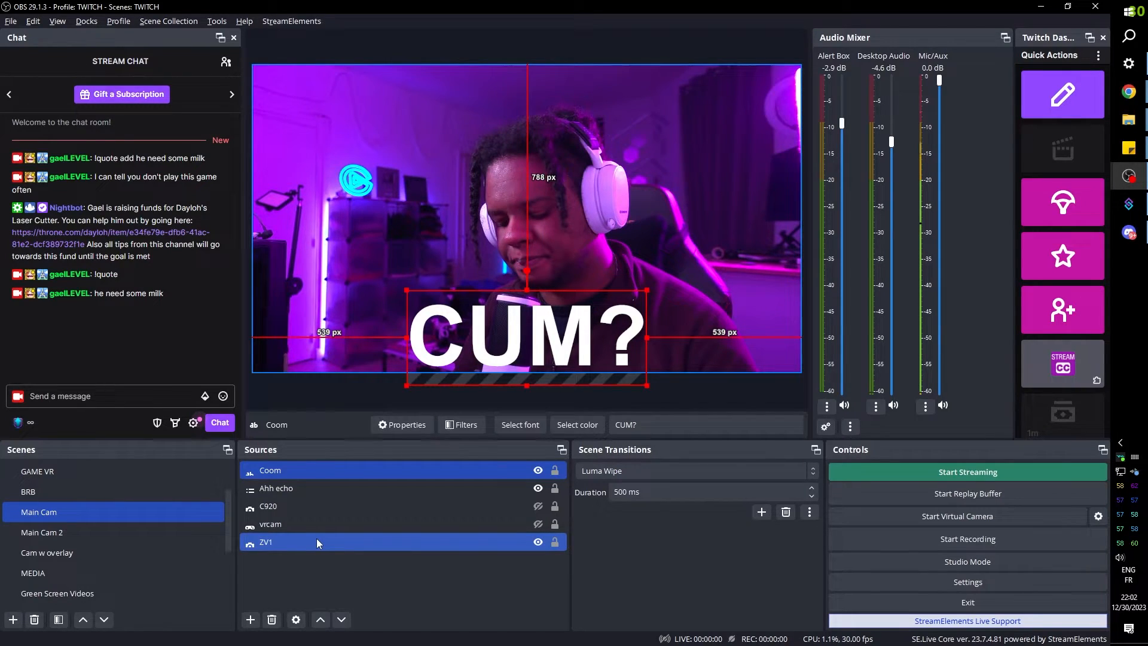
{"action": "left_click", "coordinate": [317, 542], "text": "ctrl"}
{"action": "left_click", "coordinate": [281, 541]}
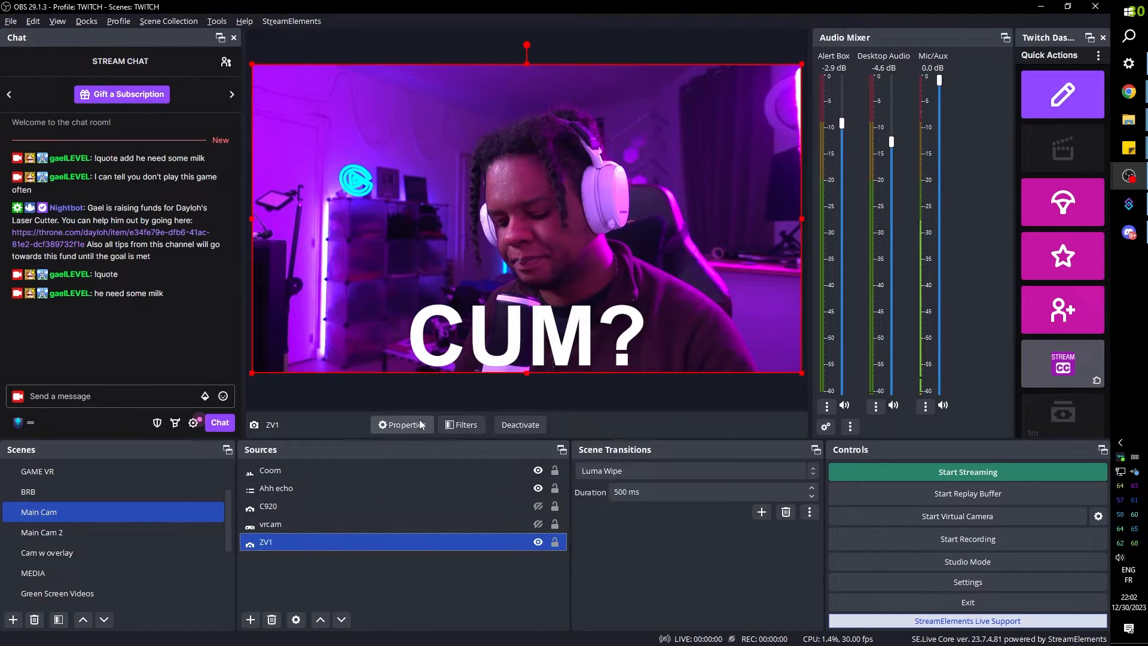
{"action": "left_click", "coordinate": [457, 424]}
{"action": "key", "text": "Escape"}
{"action": "left_click", "coordinate": [357, 508], "text": "ctrl"}
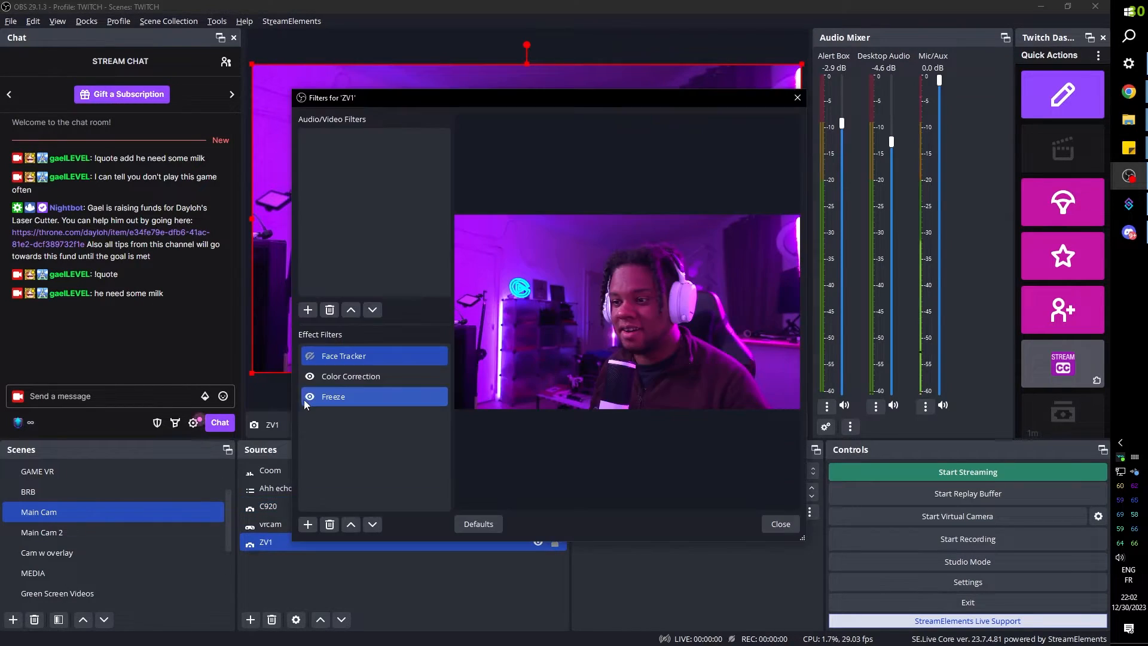
{"action": "left_click", "coordinate": [311, 395]}
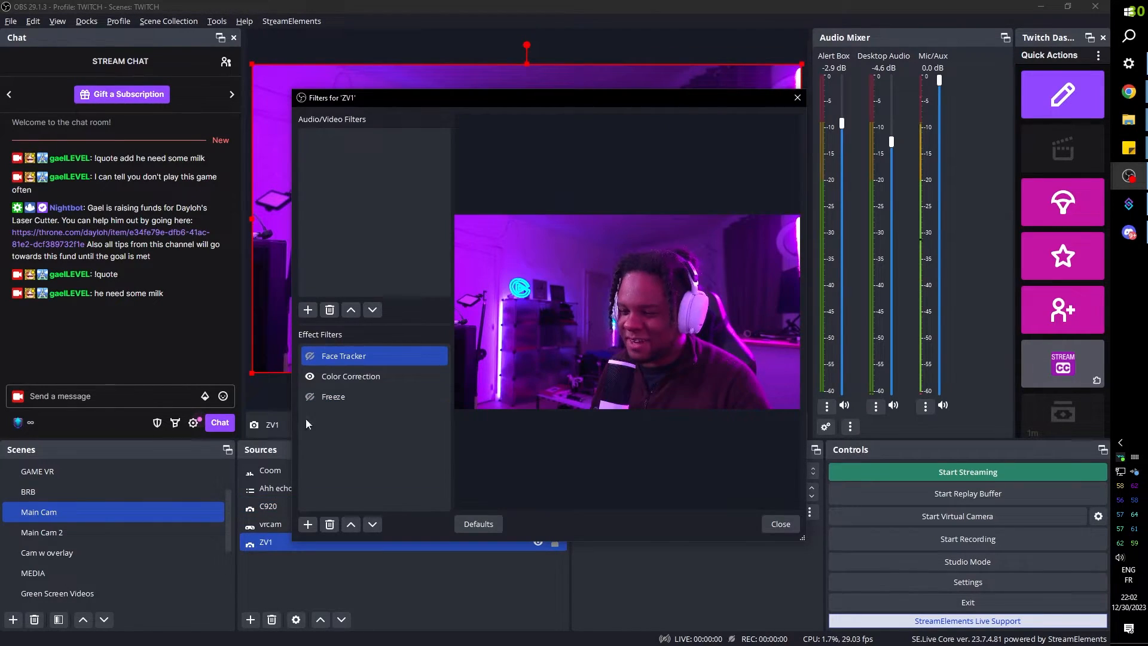
{"action": "left_click", "coordinate": [773, 520]}
Switch to Streamer.bot and add an OBS Set Source Visibility State sub-action making the Coom source in Main Cam visible.
{"action": "left_click", "coordinate": [1128, 203]}
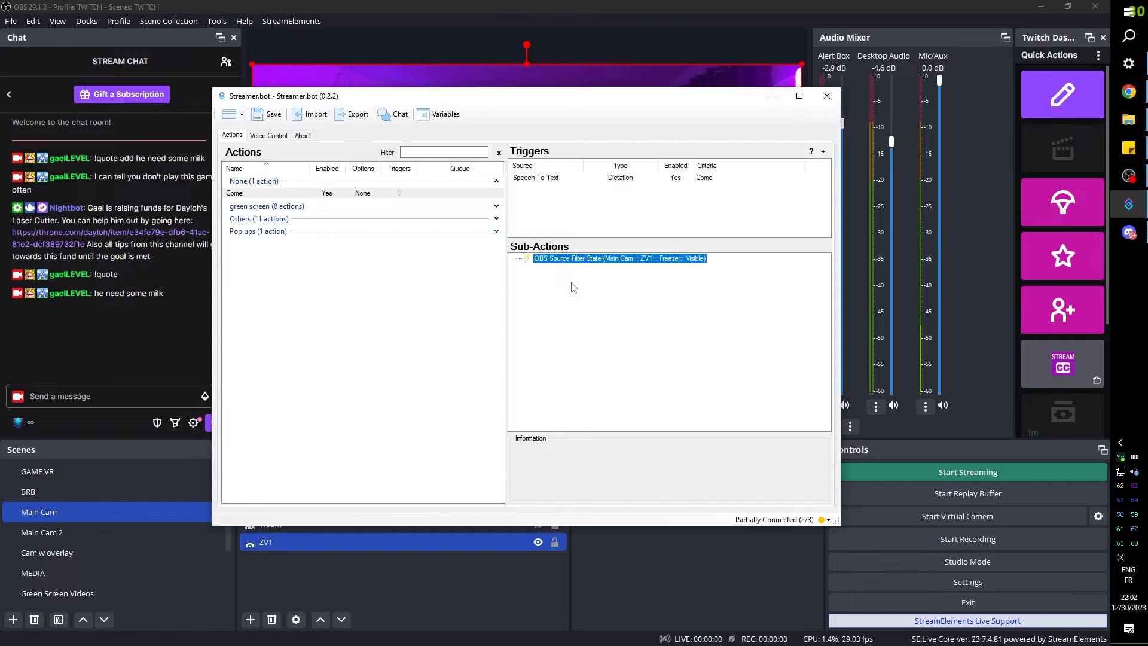
{"action": "right_click", "coordinate": [580, 278]}
{"action": "mouse_move", "coordinate": [650, 304]}
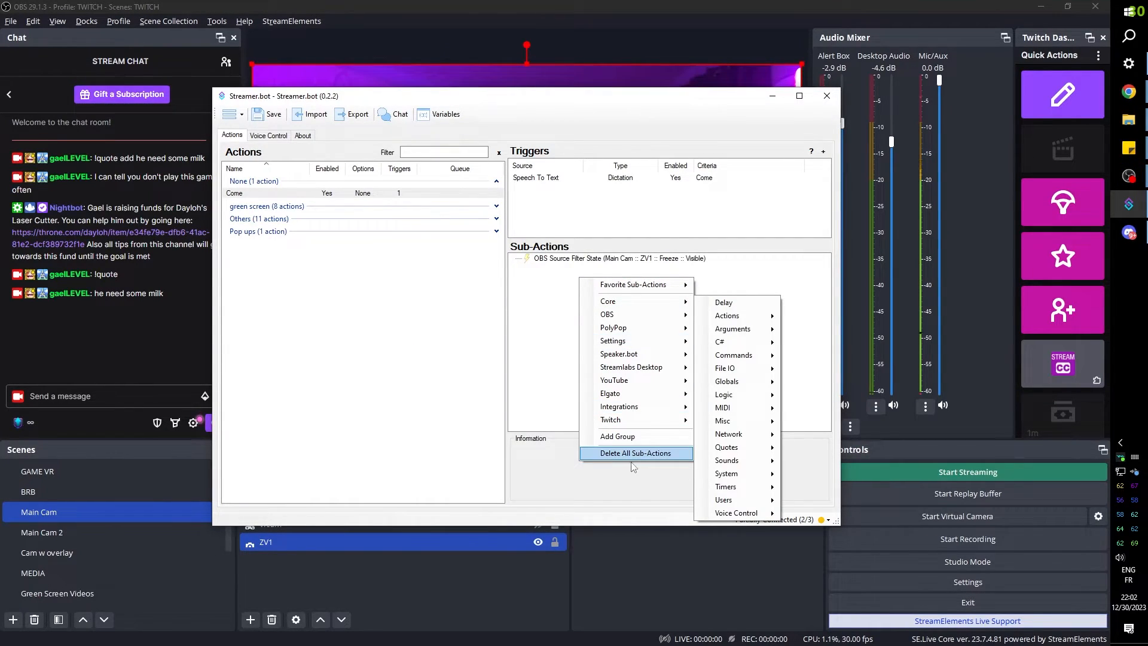
{"action": "mouse_move", "coordinate": [753, 462]}
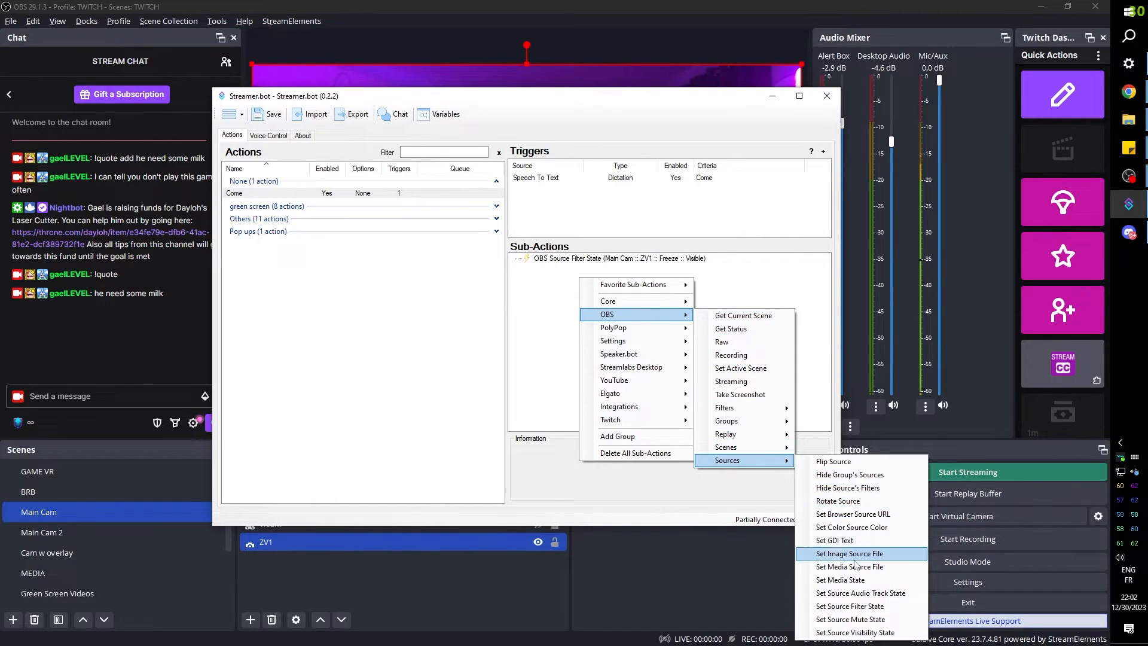
{"action": "left_click", "coordinate": [892, 633]}
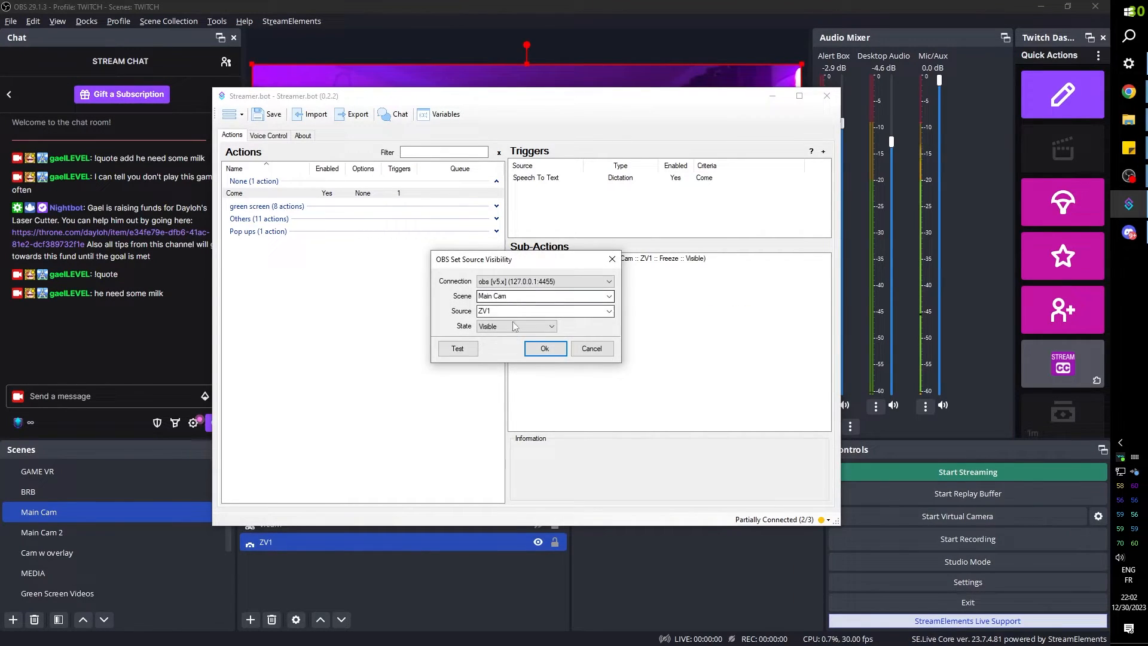
{"action": "left_click", "coordinate": [608, 312]}
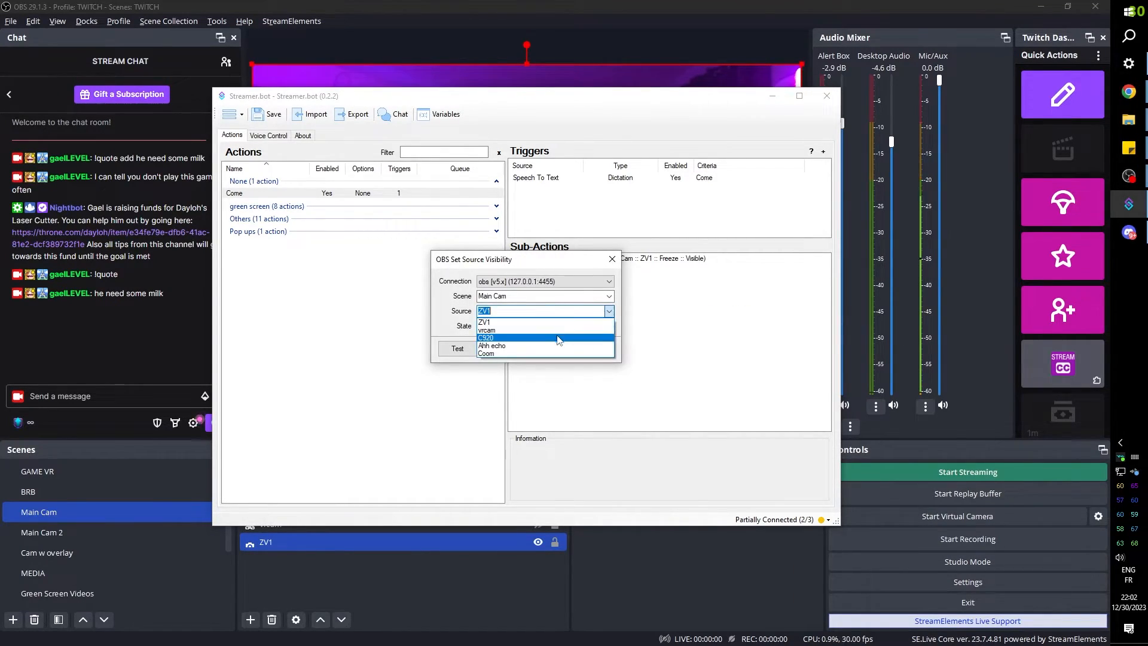
{"action": "left_click", "coordinate": [509, 338]}
{"action": "left_click", "coordinate": [544, 348]}
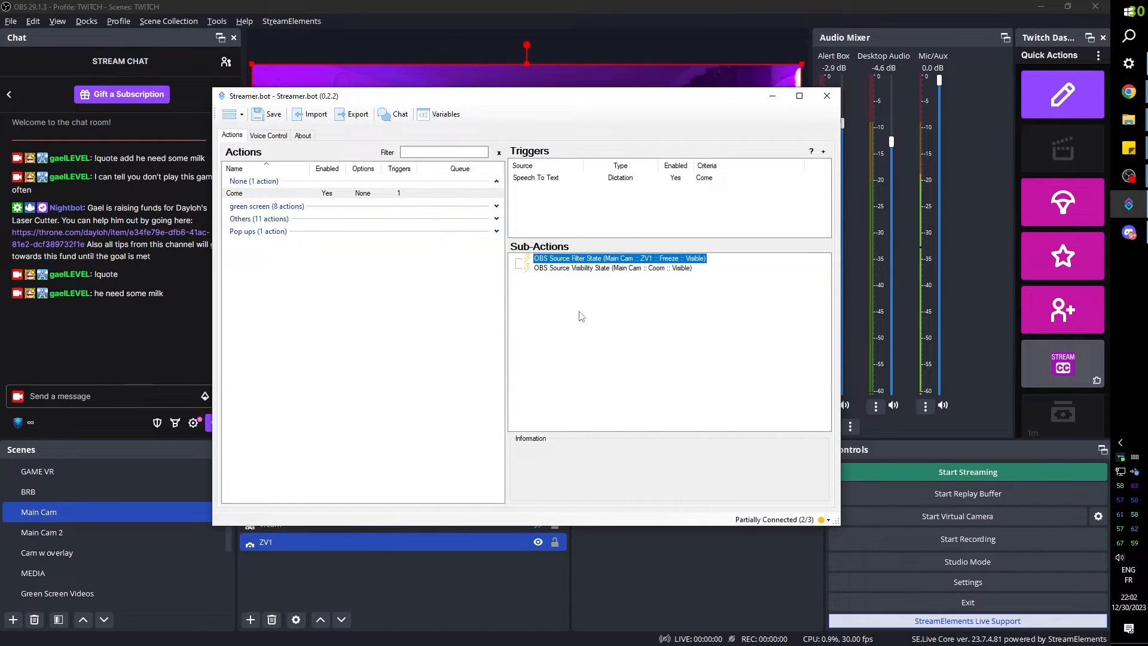
In OBS, add a Move Source filter named cam full to the Main Cam scene and store ZV1's current transform in it.
{"action": "right_click", "coordinate": [102, 513]}
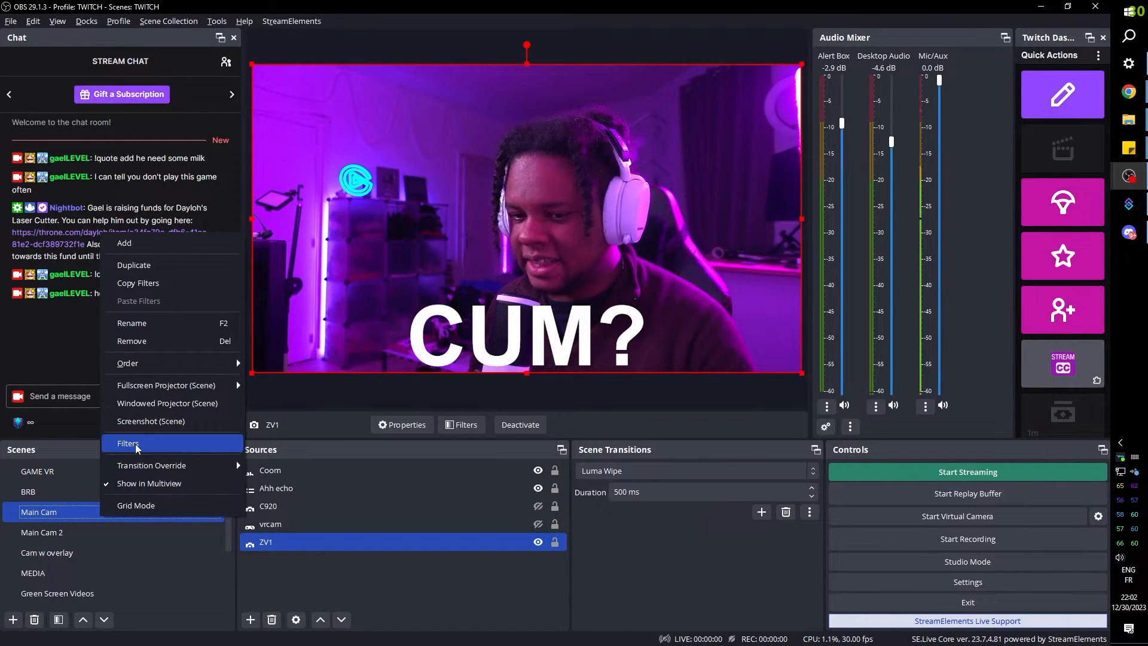
{"action": "left_click", "coordinate": [136, 445]}
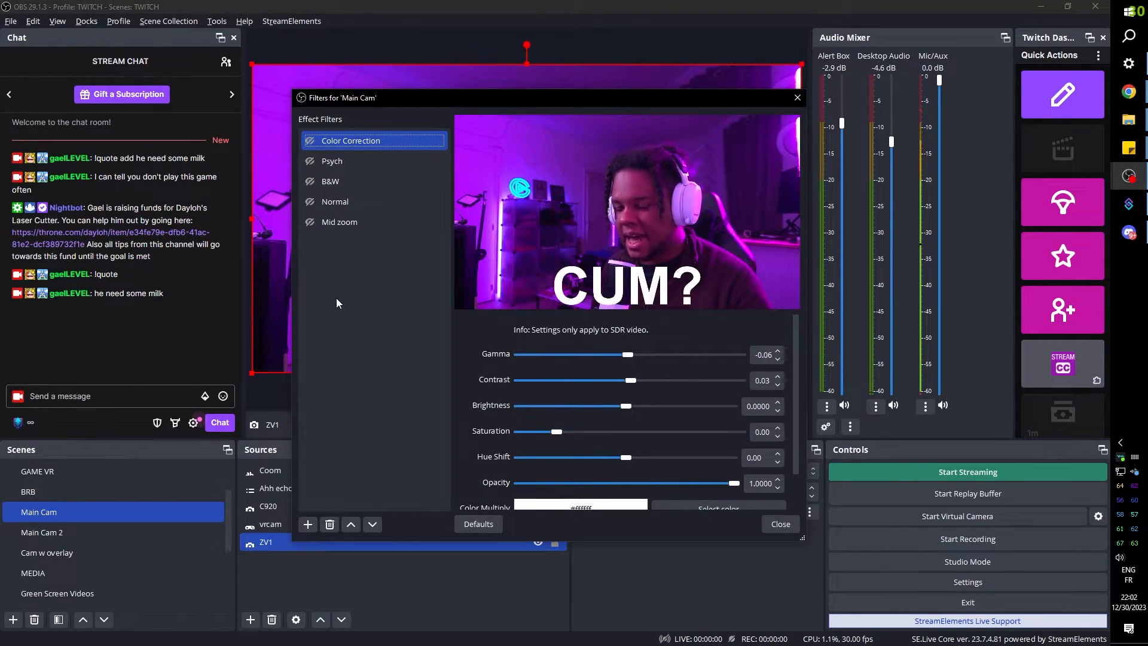
{"action": "left_click", "coordinate": [308, 524]}
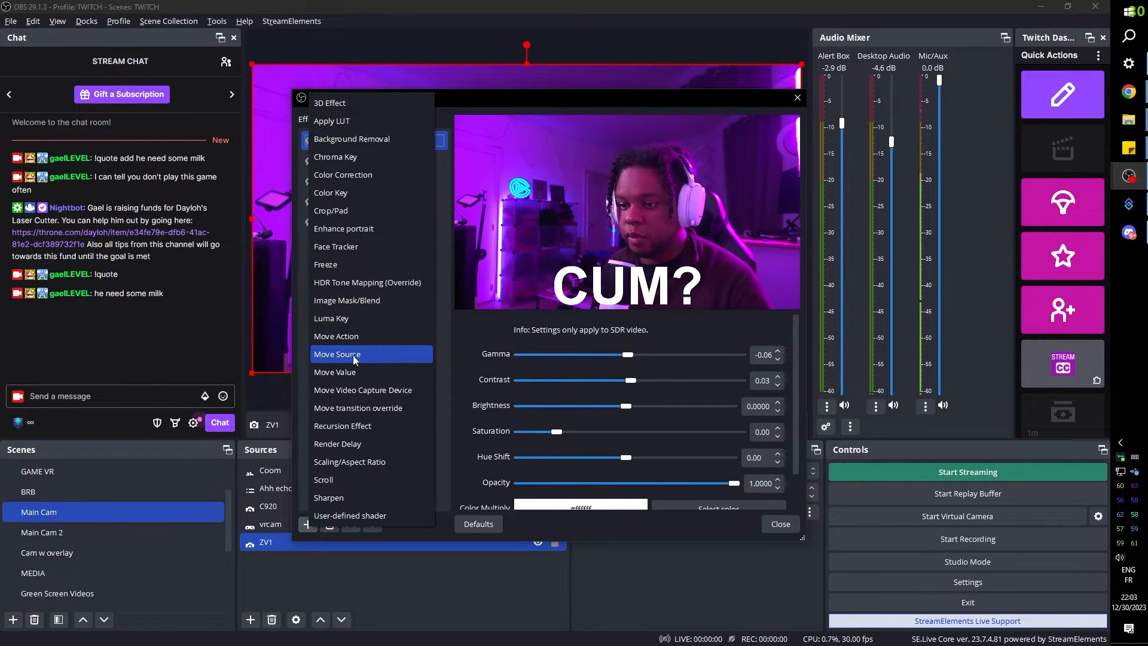
{"action": "left_click", "coordinate": [359, 354]}
{"action": "type", "text": "cam full"}
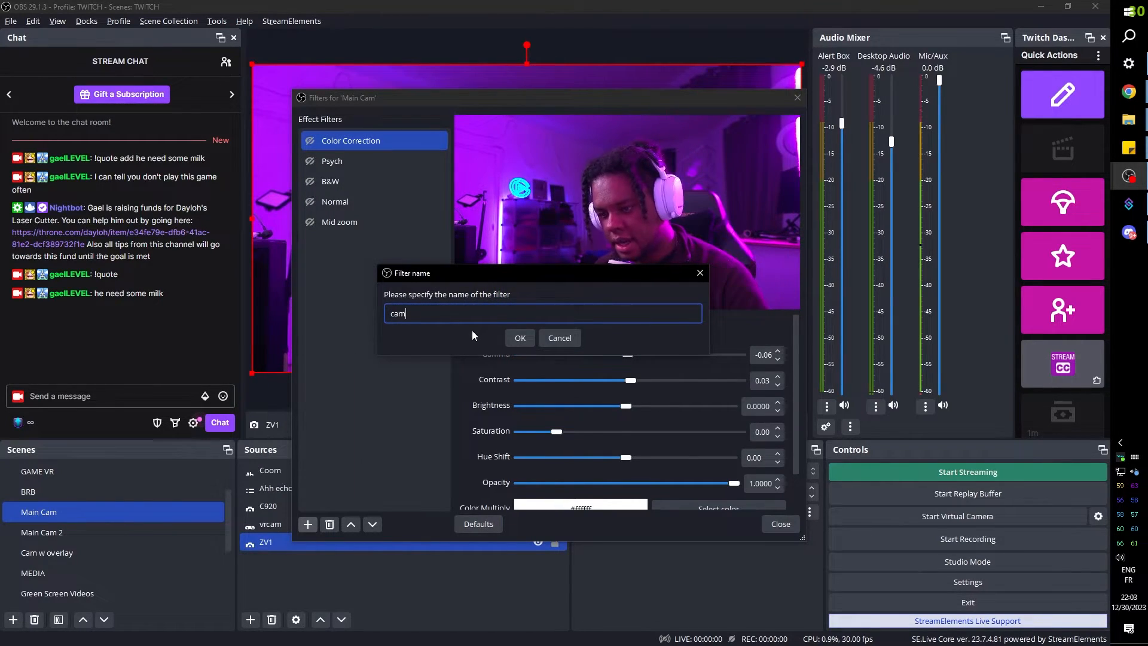
{"action": "key", "text": "Return"}
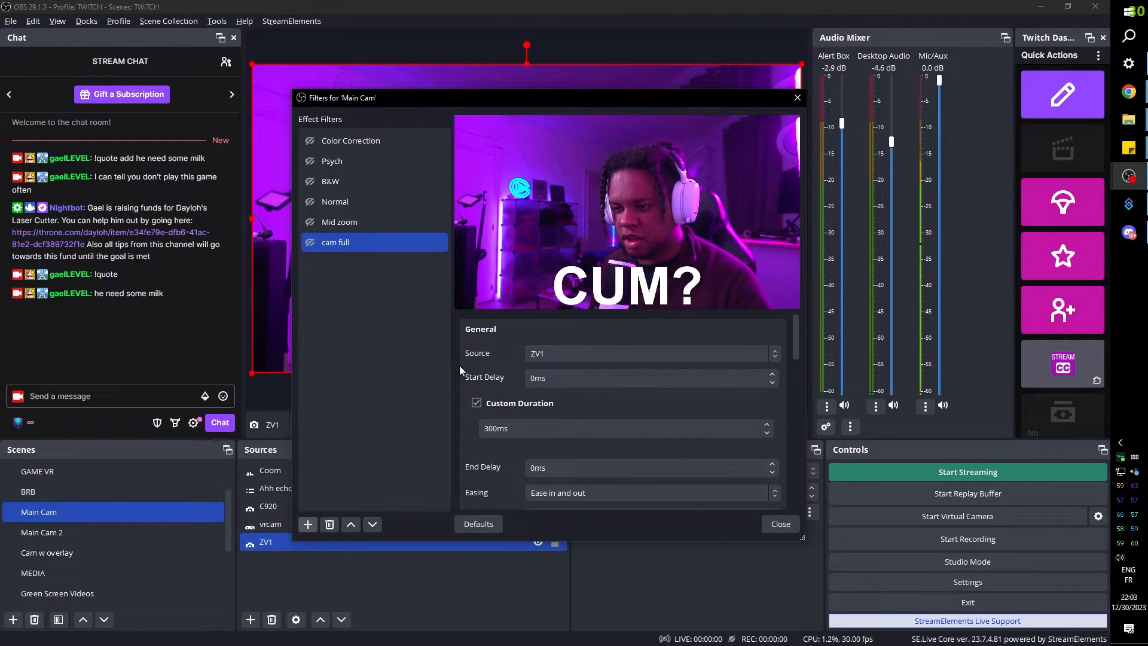
{"action": "scroll", "coordinate": [463, 371], "scroll_direction": "down", "scroll_amount": 4}
{"action": "left_click", "coordinate": [531, 425]}
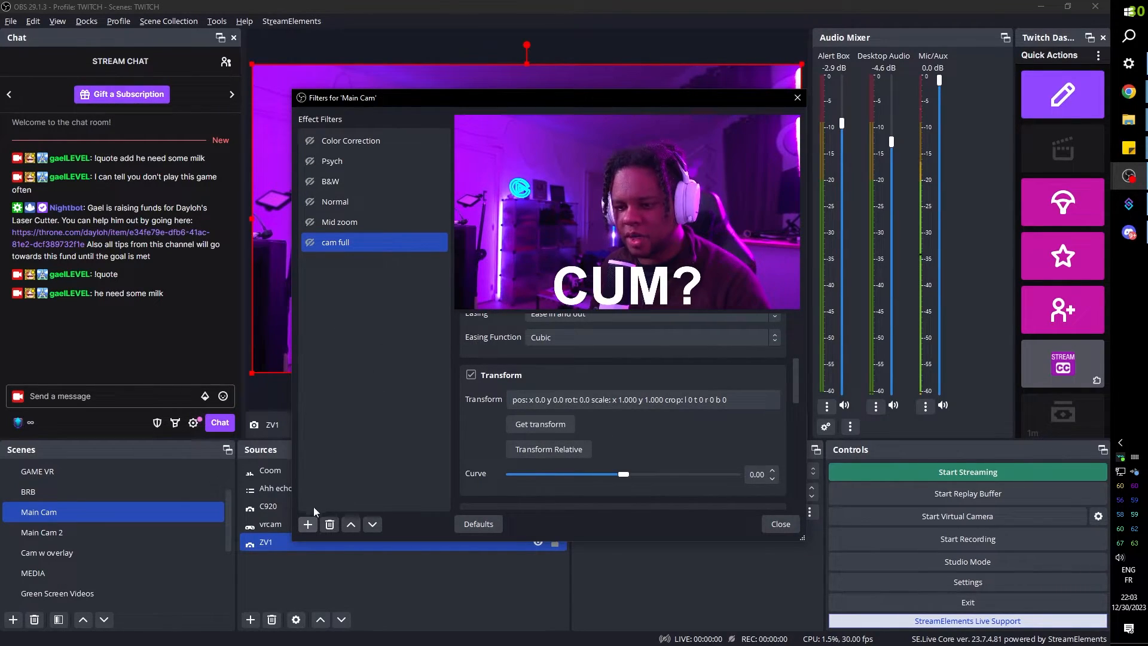
Duplicate the cam full filter under the name cam coom crop.
{"action": "right_click", "coordinate": [342, 245]}
{"action": "left_click", "coordinate": [363, 278]}
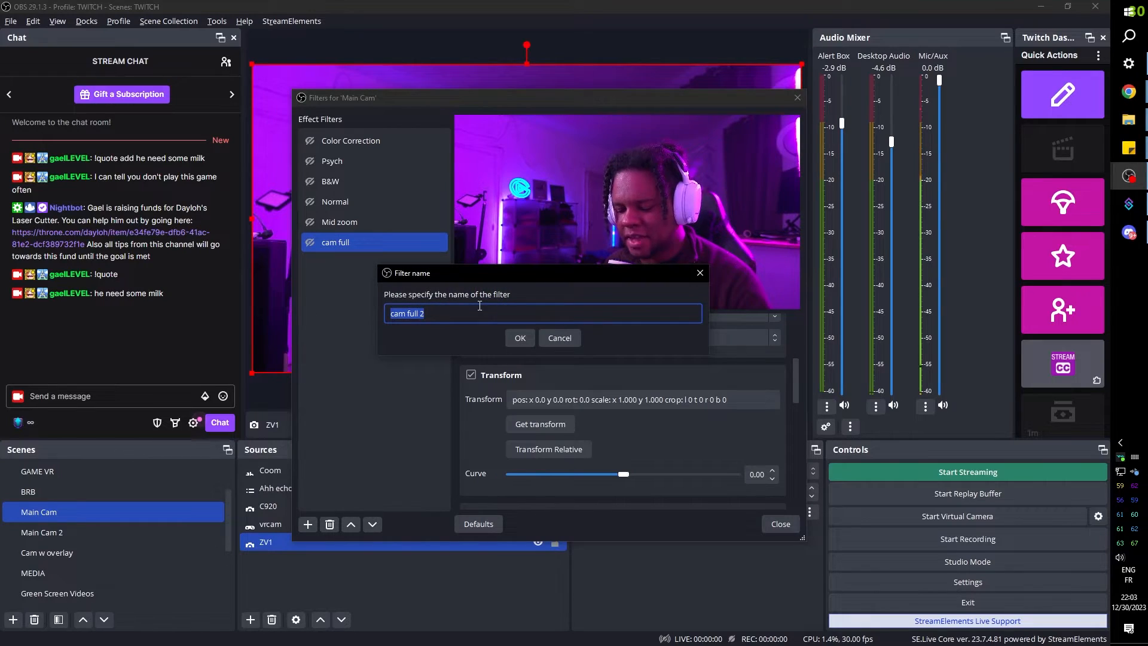
{"action": "type", "text": "cam coom"}
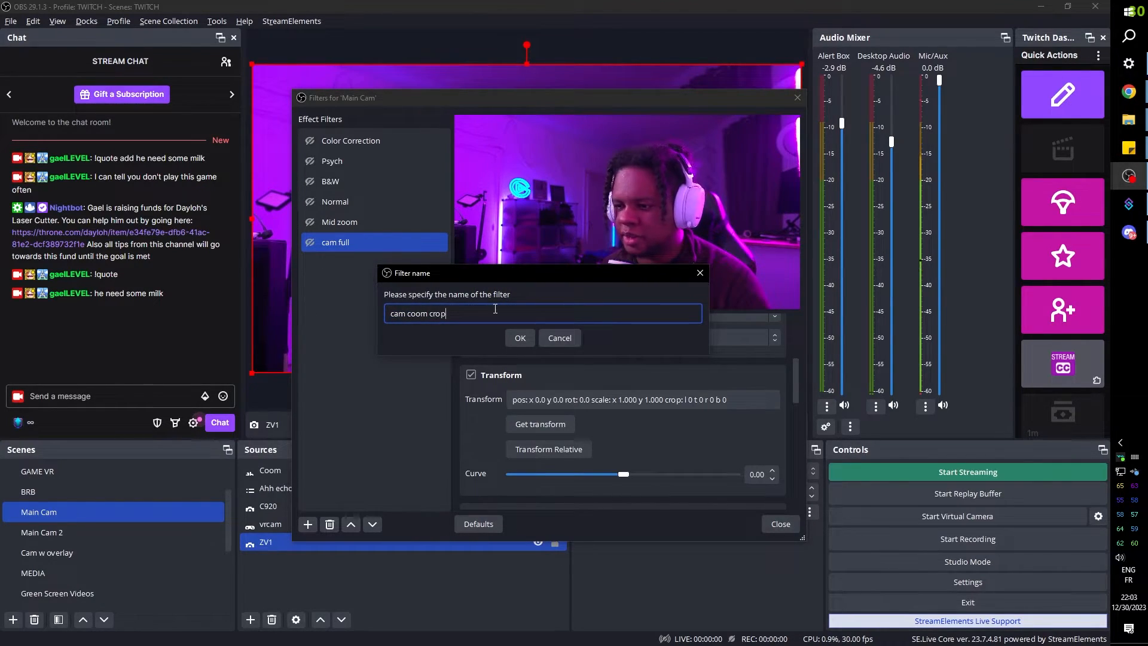
{"action": "key", "text": "Return"}
{"action": "key", "text": "Up"}
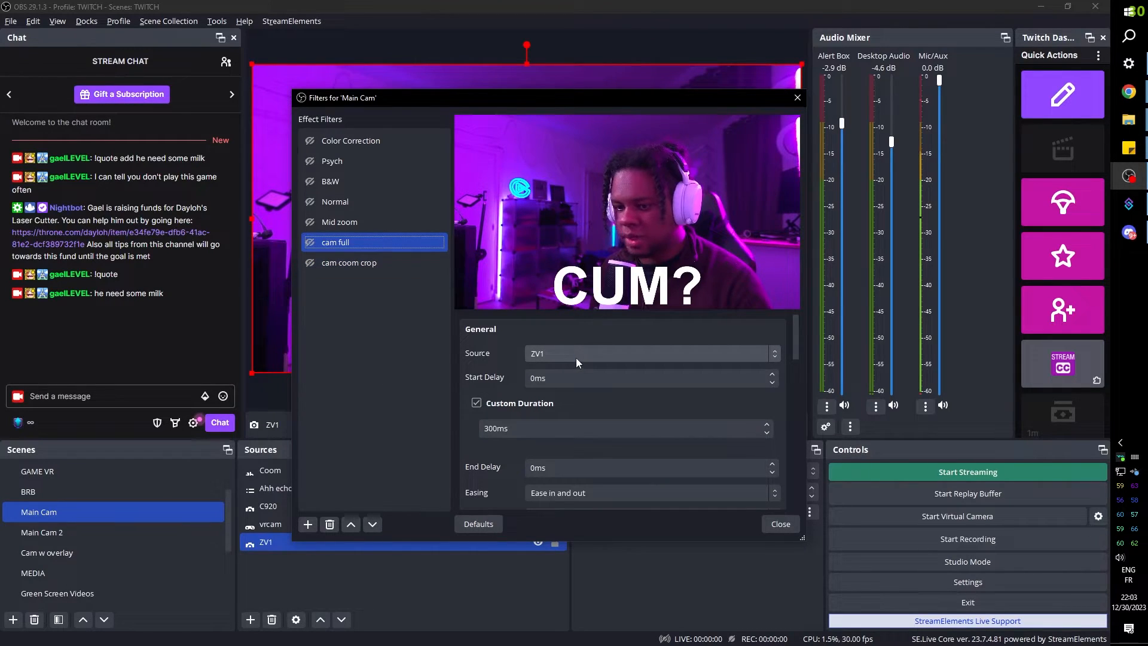
{"action": "left_click", "coordinate": [362, 267]}
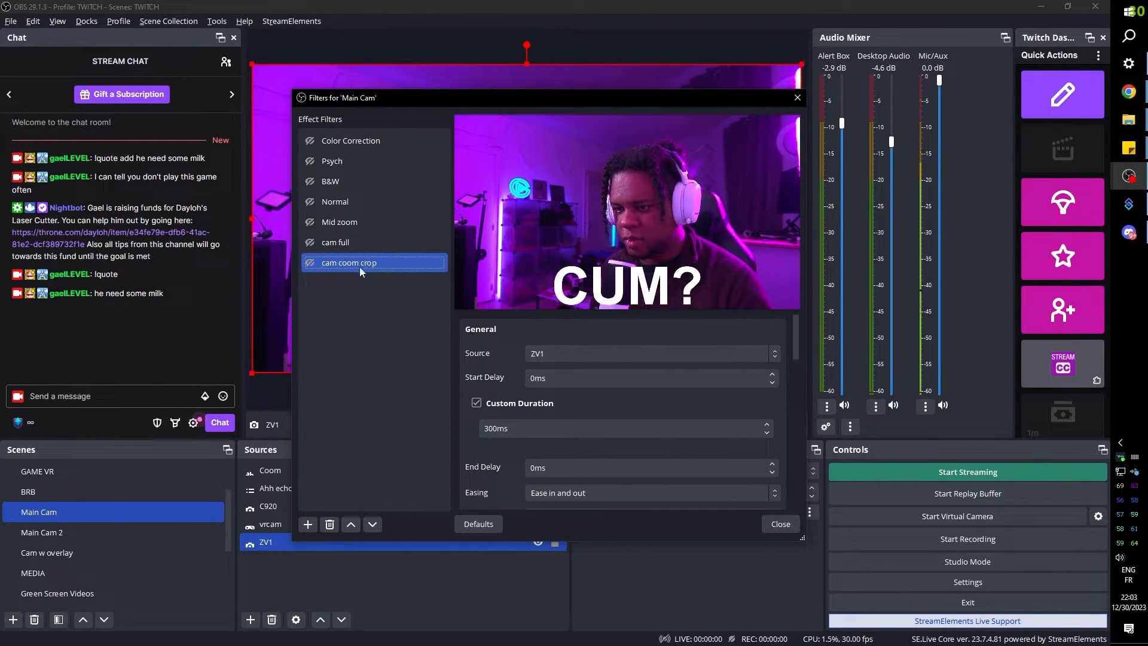
Crop ZV1 to sit centred above the text, about 350 px from the sides and 62 px from the top, and store its transform in cam coom crop.
{"action": "left_click_drag", "start_coordinate": [496, 100], "coordinate": [446, 455]}
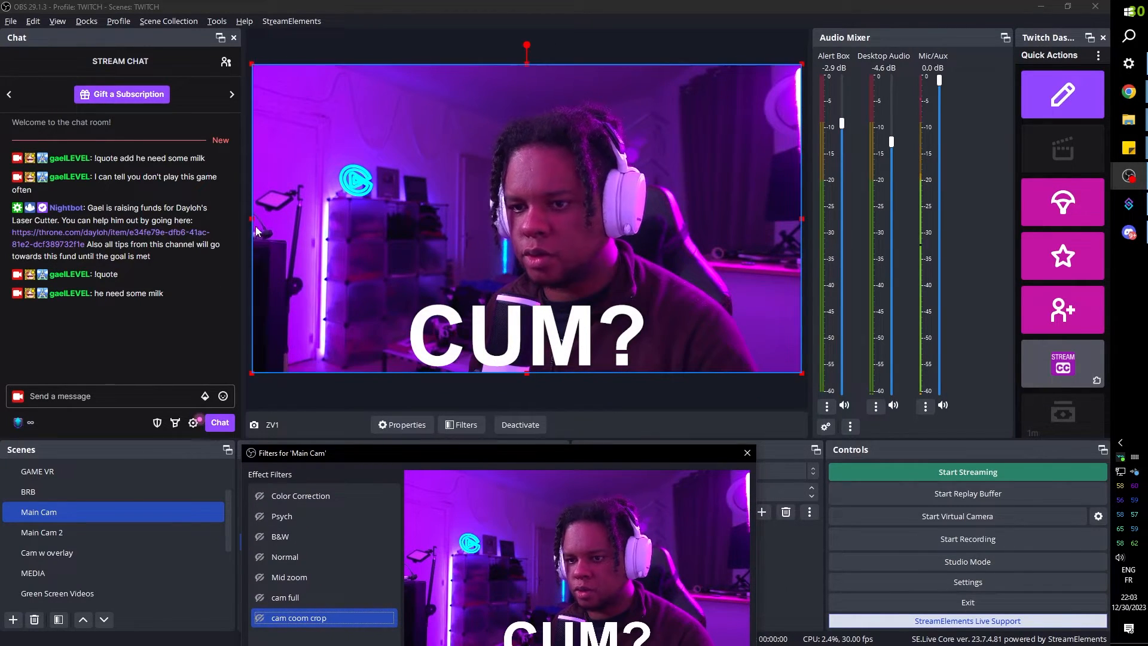
{"action": "left_click", "coordinate": [58, 514]}
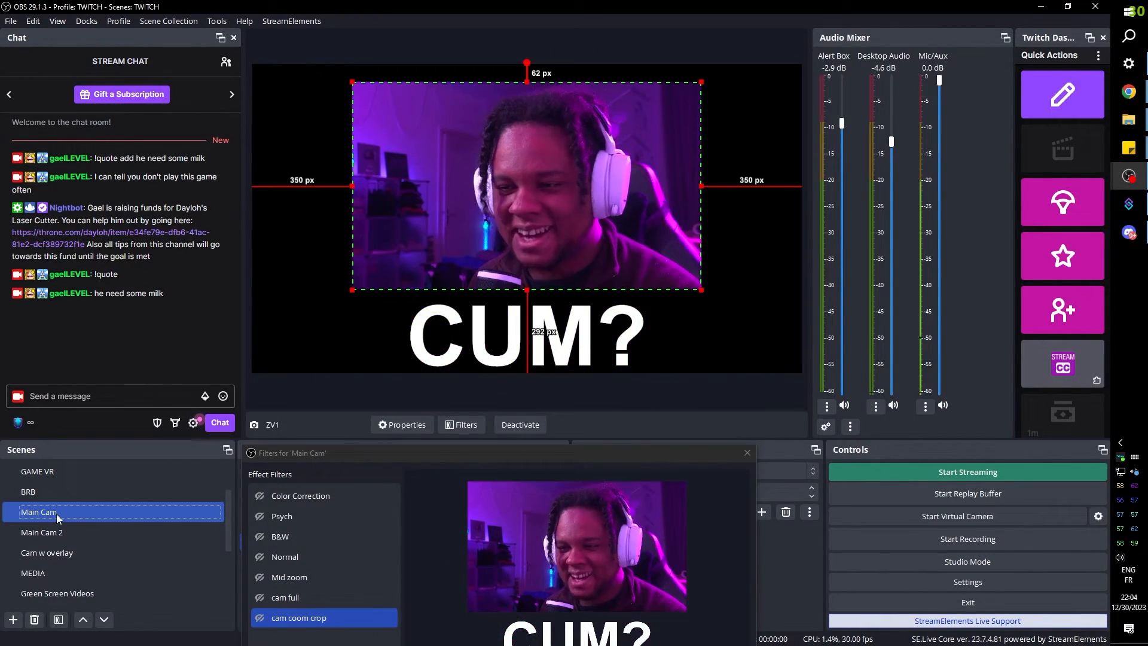
{"action": "right_click", "coordinate": [56, 514]}
{"action": "left_click", "coordinate": [92, 447]}
{"action": "left_click", "coordinate": [360, 263]}
{"action": "left_click_drag", "start_coordinate": [478, 101], "coordinate": [268, 177]}
{"action": "scroll", "coordinate": [255, 513], "scroll_direction": "down", "scroll_amount": 5}
{"action": "left_click", "coordinate": [326, 502]}
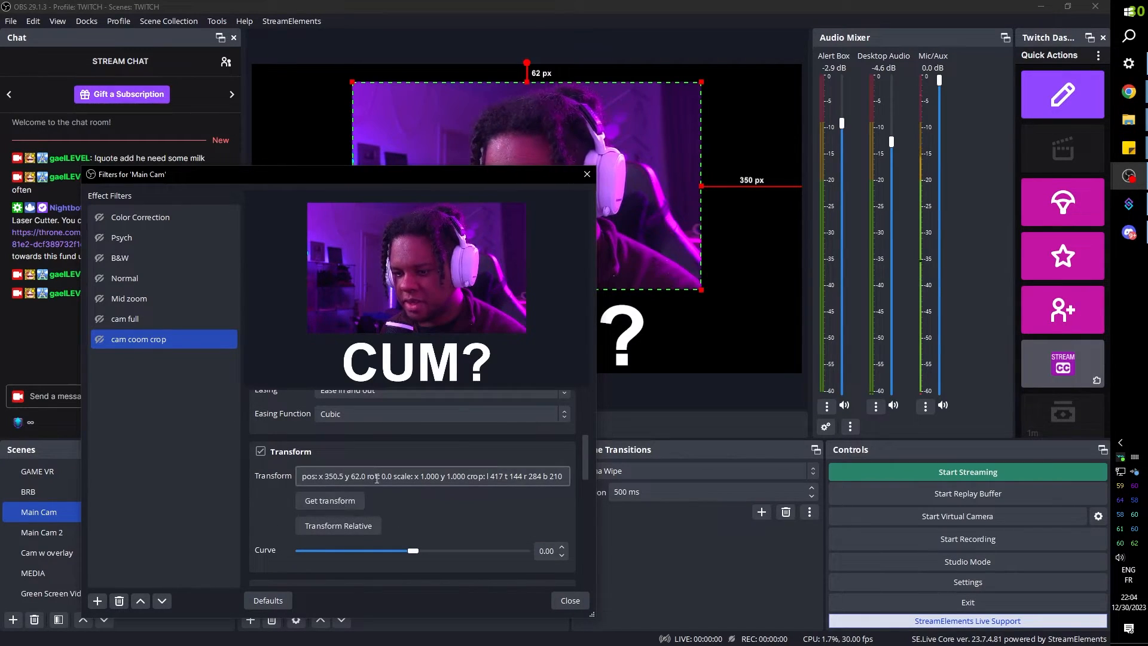
Test the camera move by running the cam full and cam coom crop filters in turn, ending with ZV1 at full frame.
{"action": "left_click_drag", "start_coordinate": [241, 173], "coordinate": [849, 108]}
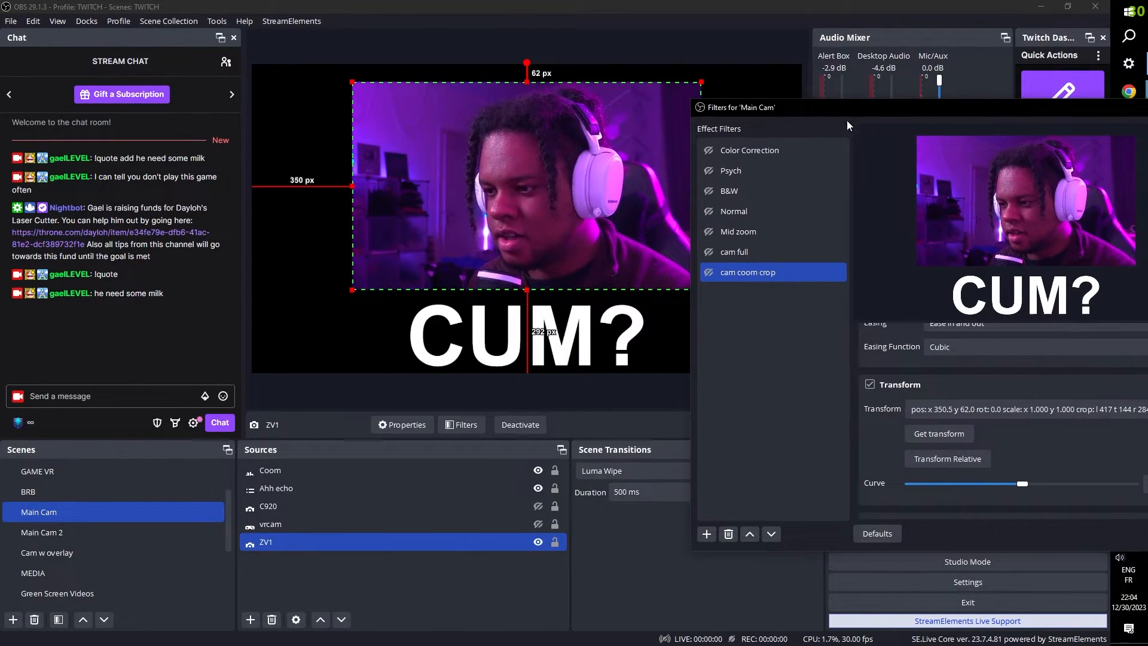
{"action": "left_click", "coordinate": [709, 252]}
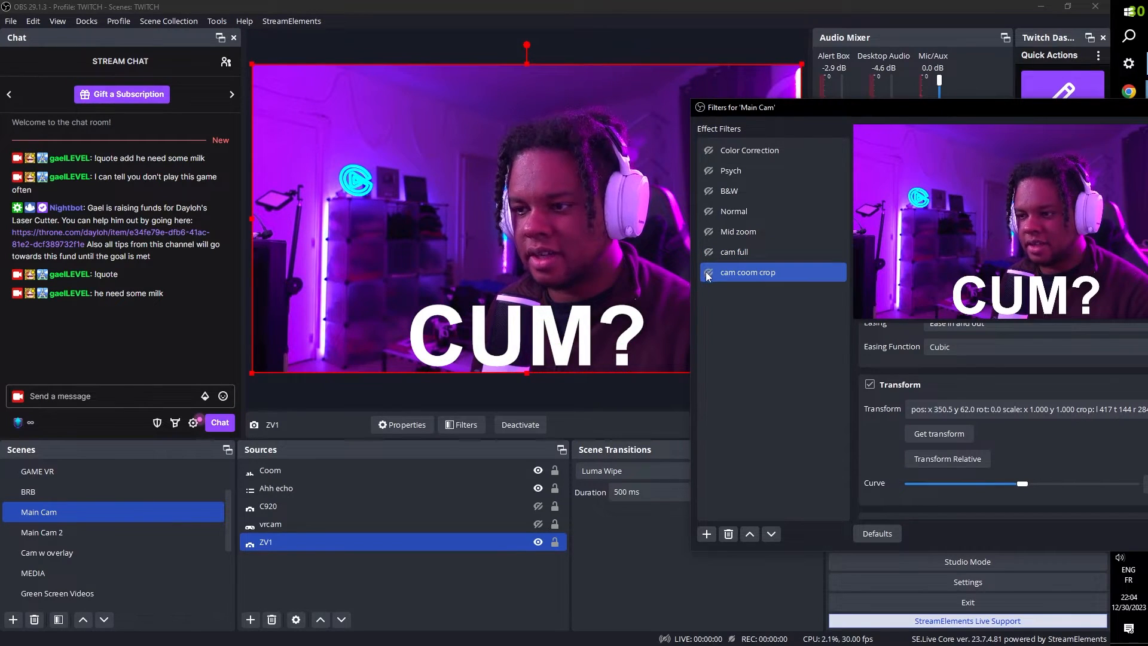
{"action": "left_click", "coordinate": [709, 252]}
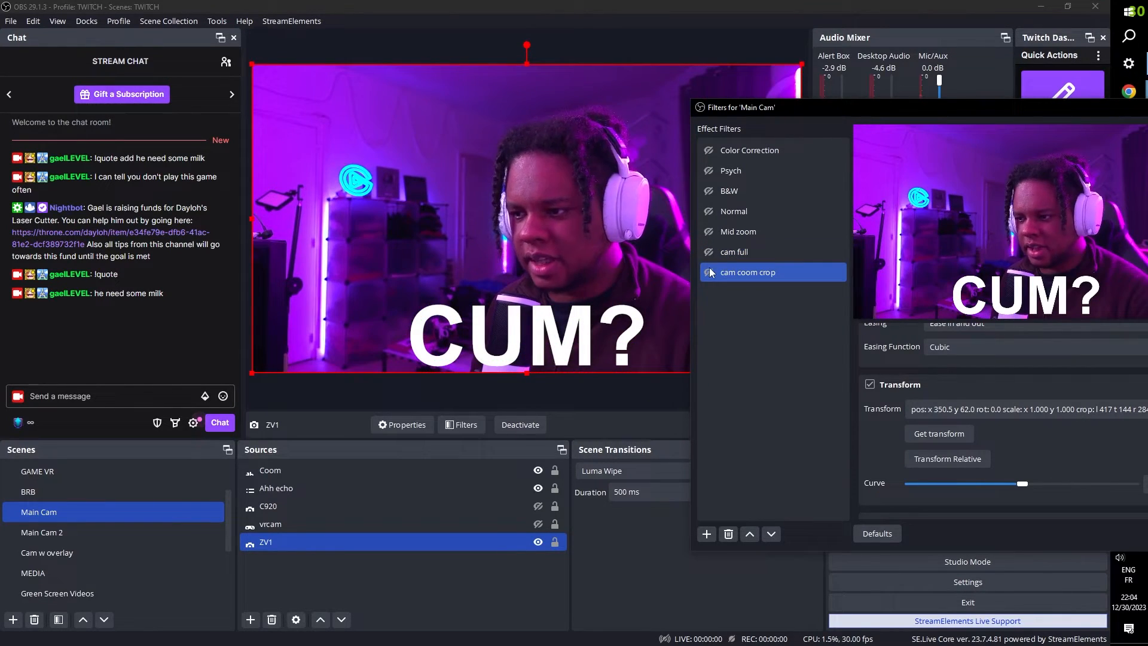
{"action": "left_click", "coordinate": [708, 252]}
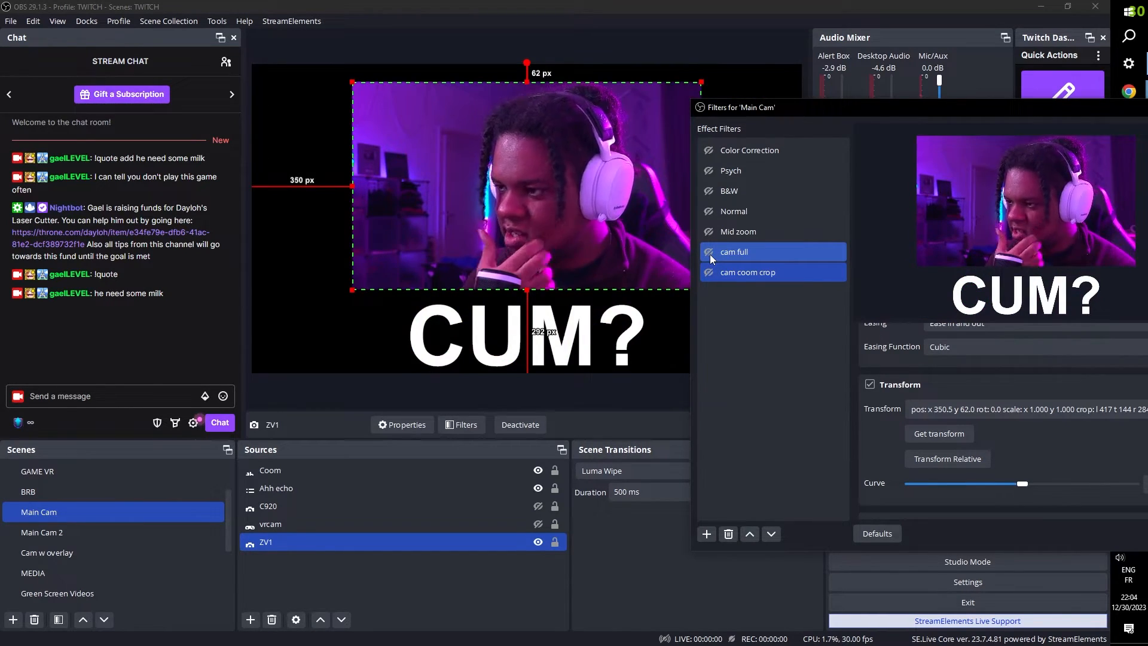
{"action": "left_click", "coordinate": [710, 254]}
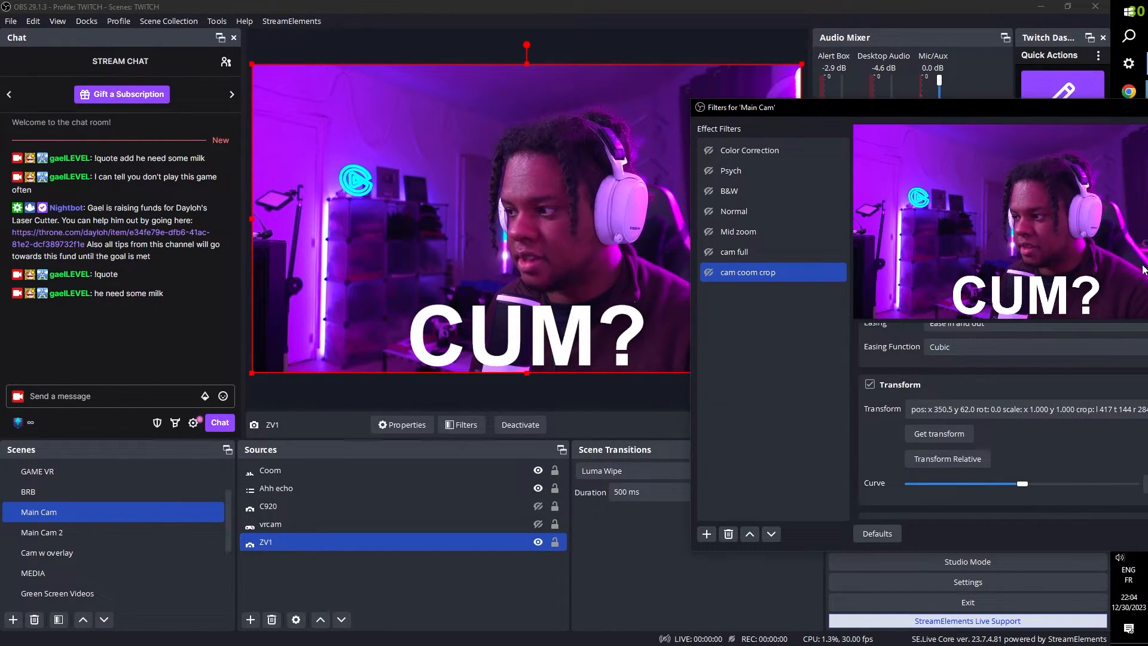
{"action": "left_click_drag", "start_coordinate": [1001, 108], "coordinate": [666, 66]}
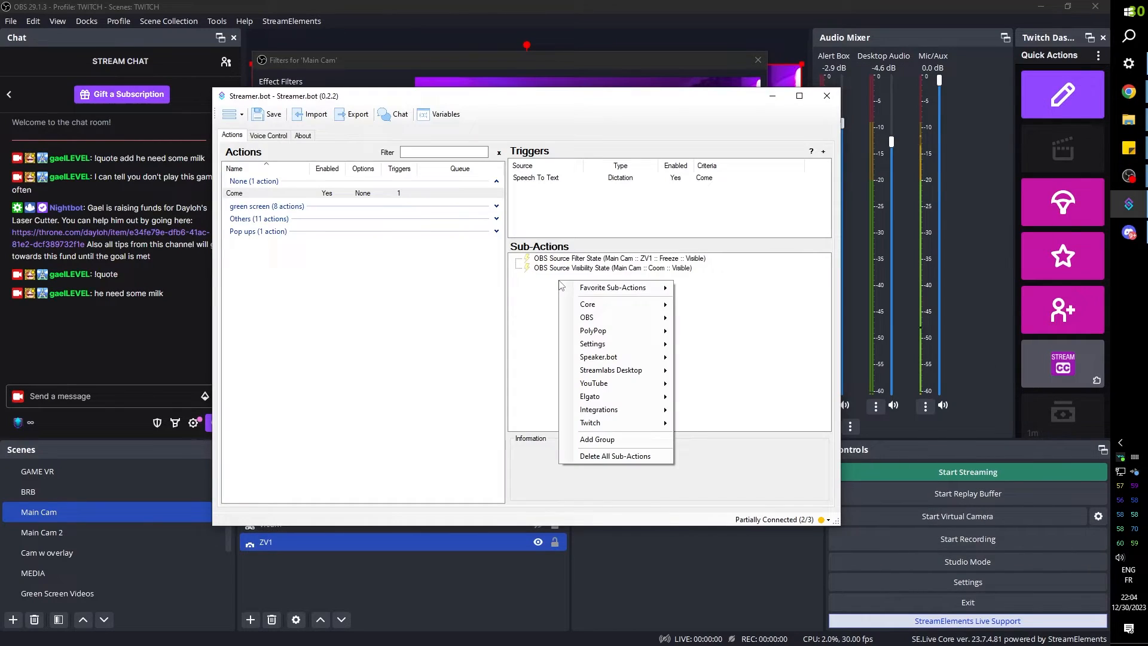
In Streamer.bot, add an OBS Set Scene Filter State sub-action making the cam coom crop filter of Main Cam visible.
{"action": "mouse_move", "coordinate": [615, 318]}
{"action": "mouse_move", "coordinate": [734, 455]}
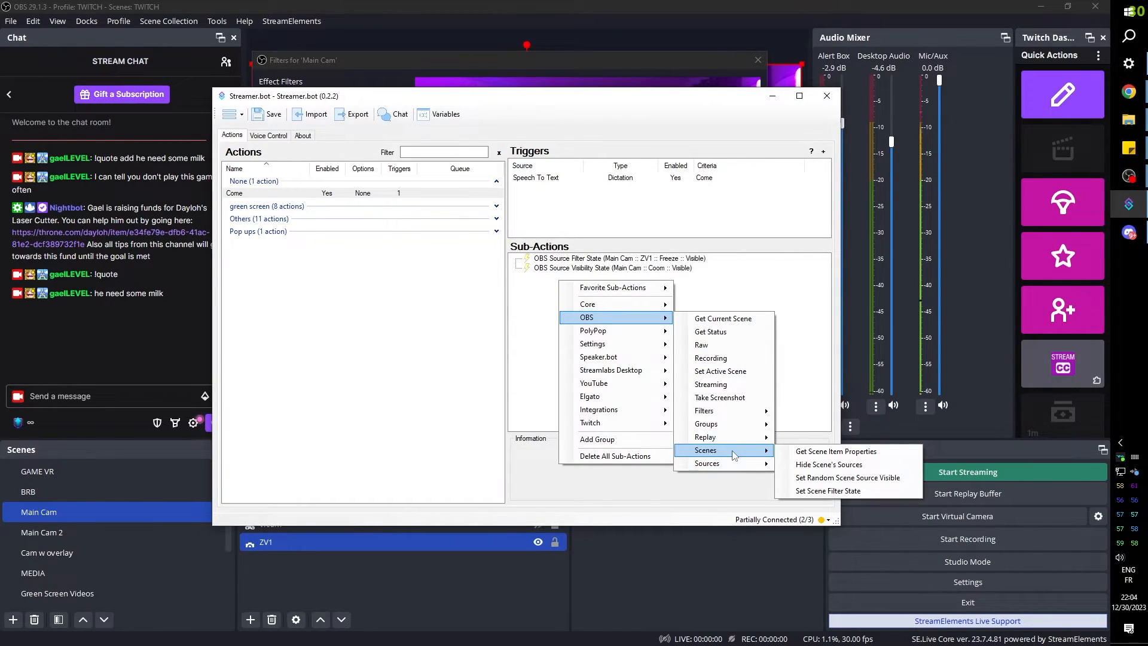
{"action": "left_click", "coordinate": [817, 496]}
{"action": "left_click", "coordinate": [532, 309]}
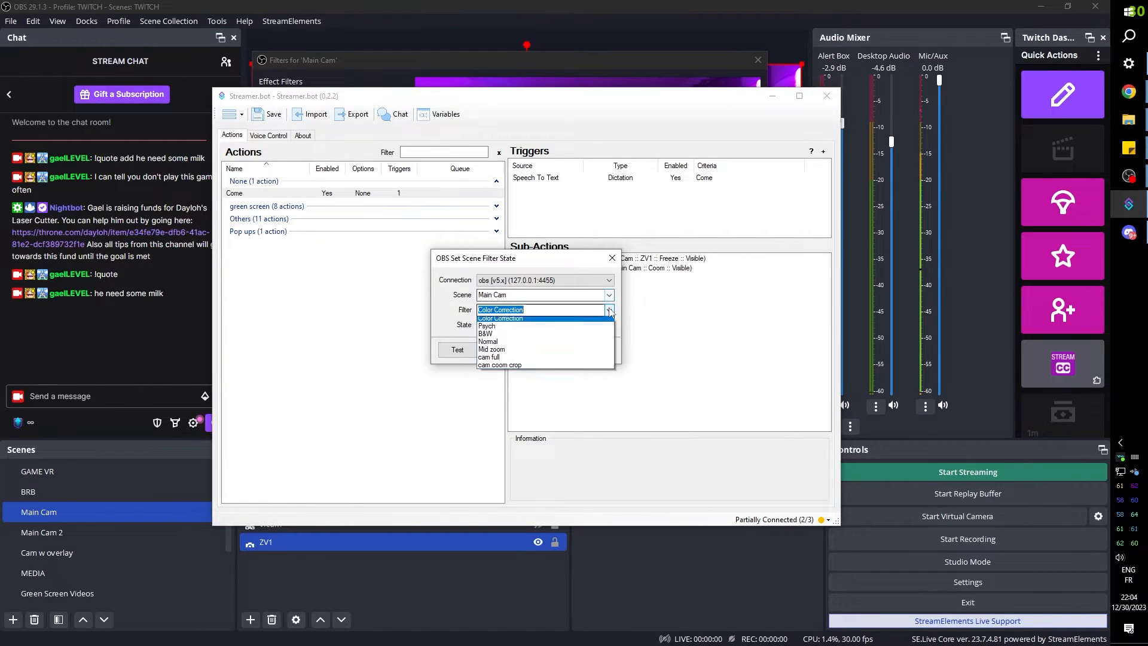
{"action": "left_click", "coordinate": [534, 370]}
{"action": "left_click", "coordinate": [544, 351]}
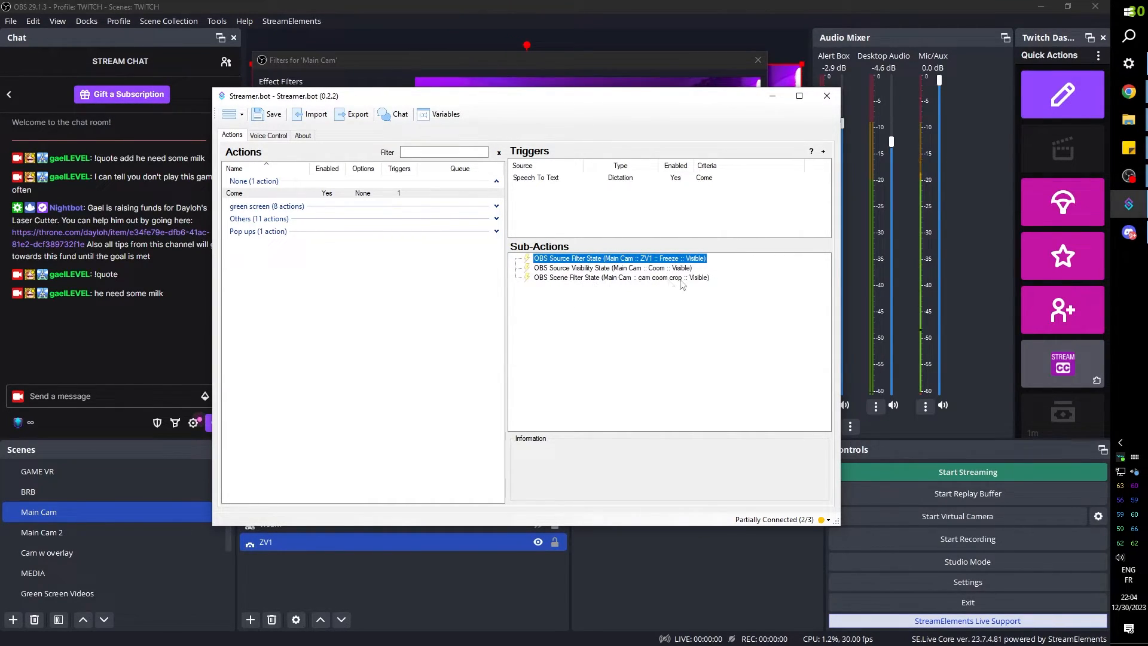
Add a Delay sub-action of 2000 ms to the end of the Come action.
{"action": "left_click_drag", "start_coordinate": [710, 103], "coordinate": [556, 212]}
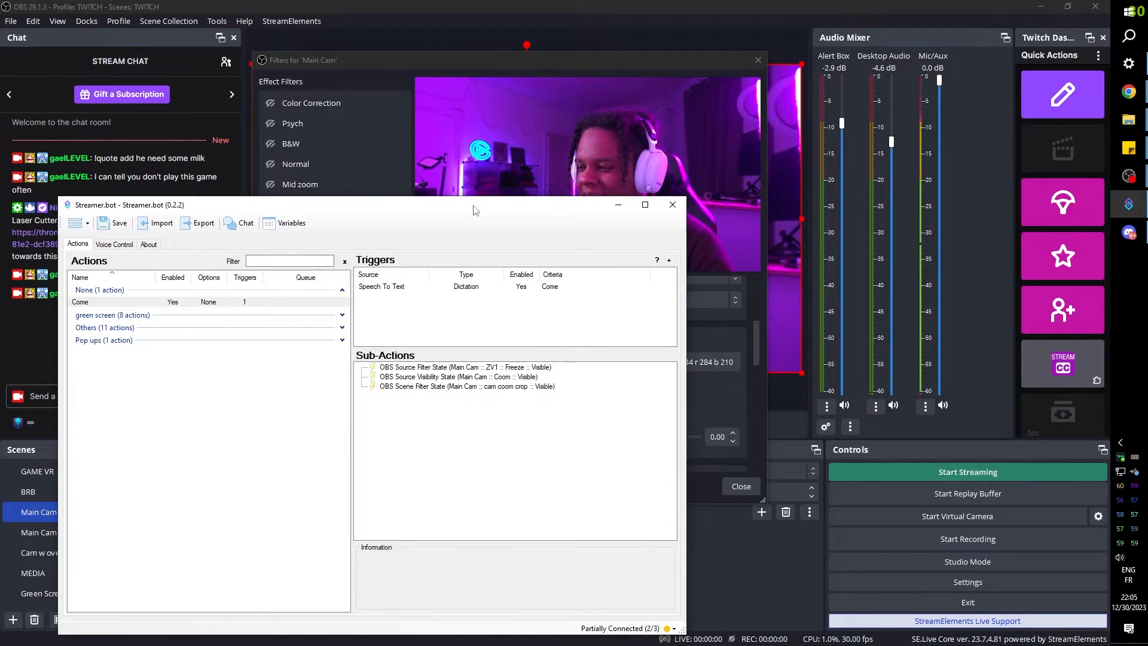
{"action": "right_click", "coordinate": [437, 417]}
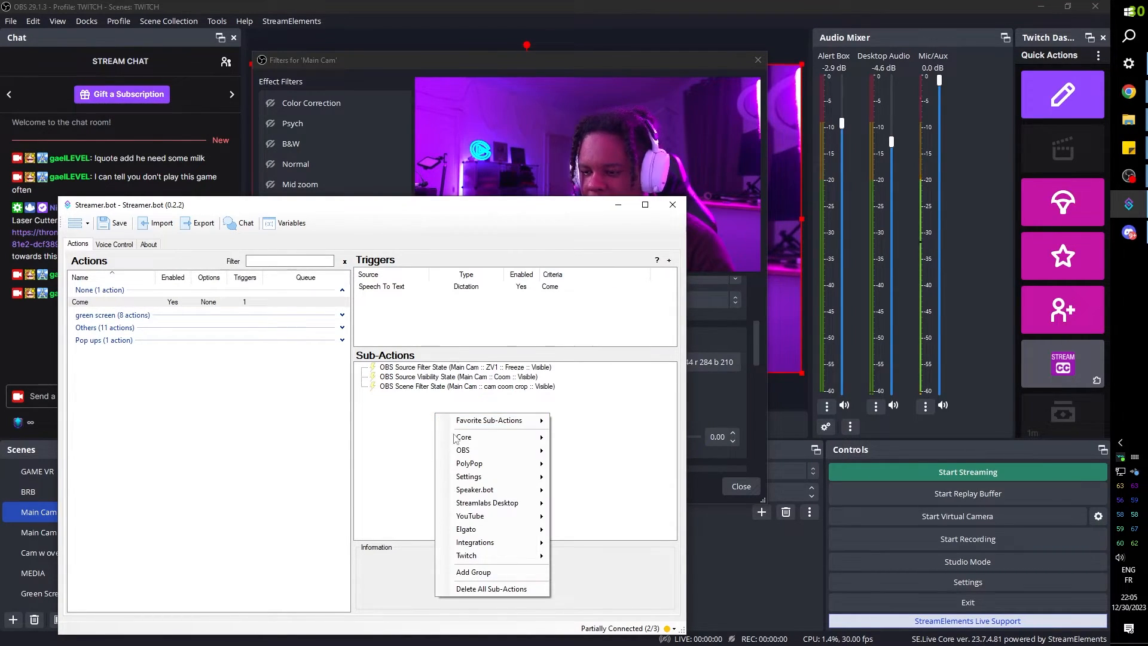
{"action": "mouse_move", "coordinate": [529, 444]}
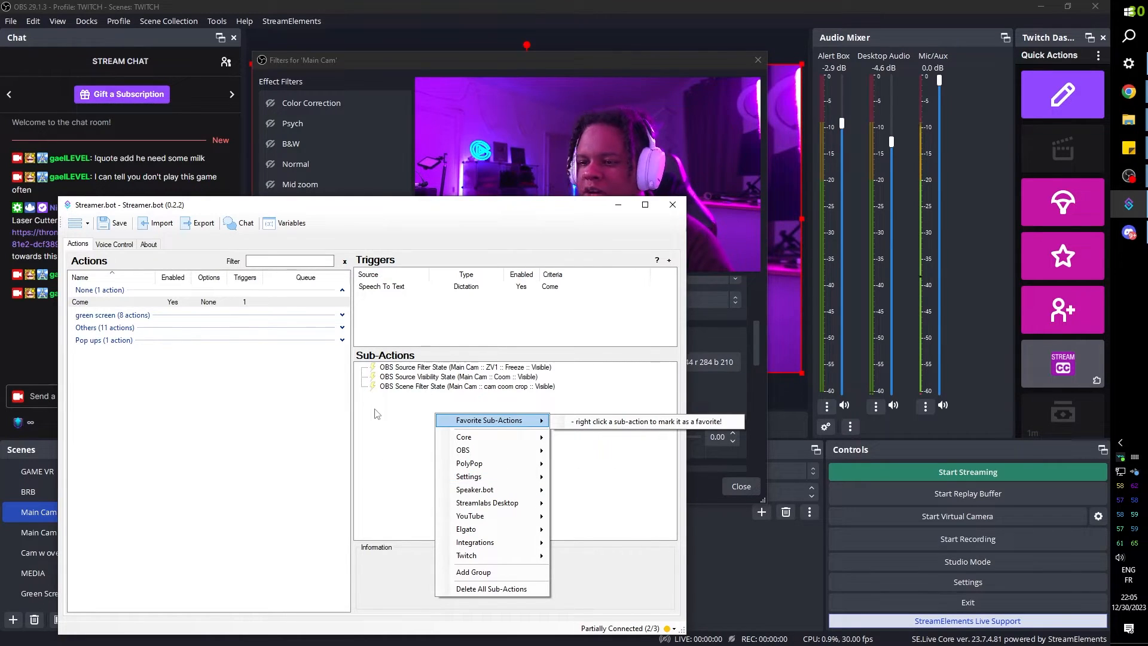
{"action": "left_click", "coordinate": [399, 401]}
{"action": "right_click", "coordinate": [404, 395]}
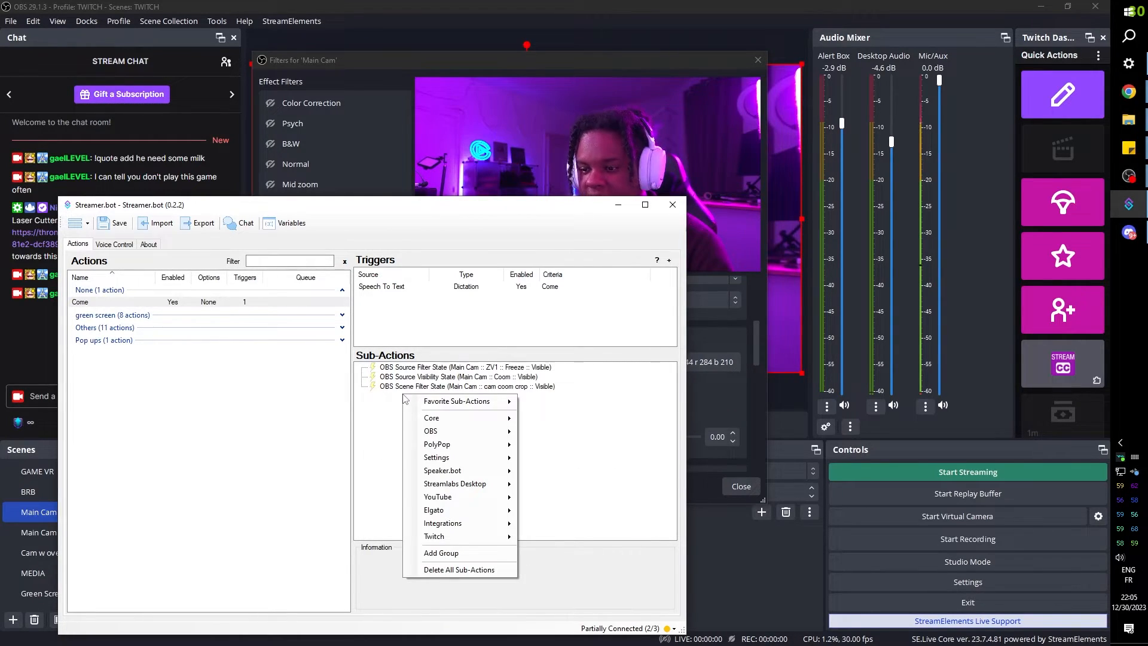
{"action": "mouse_move", "coordinate": [455, 417]}
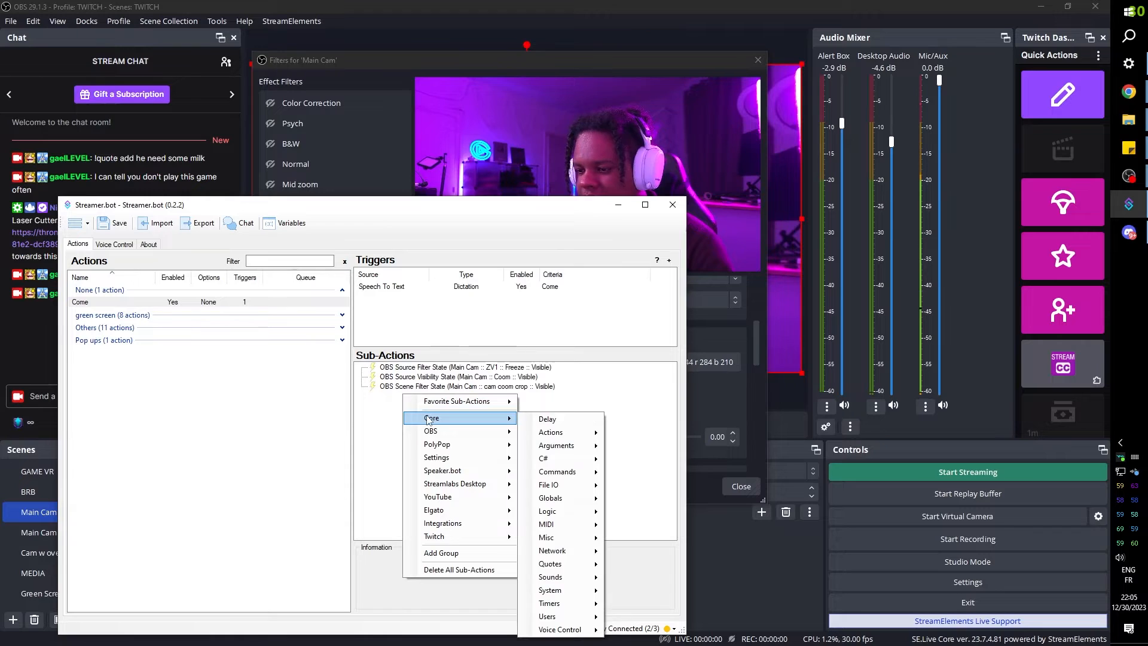
{"action": "left_click", "coordinate": [550, 417]}
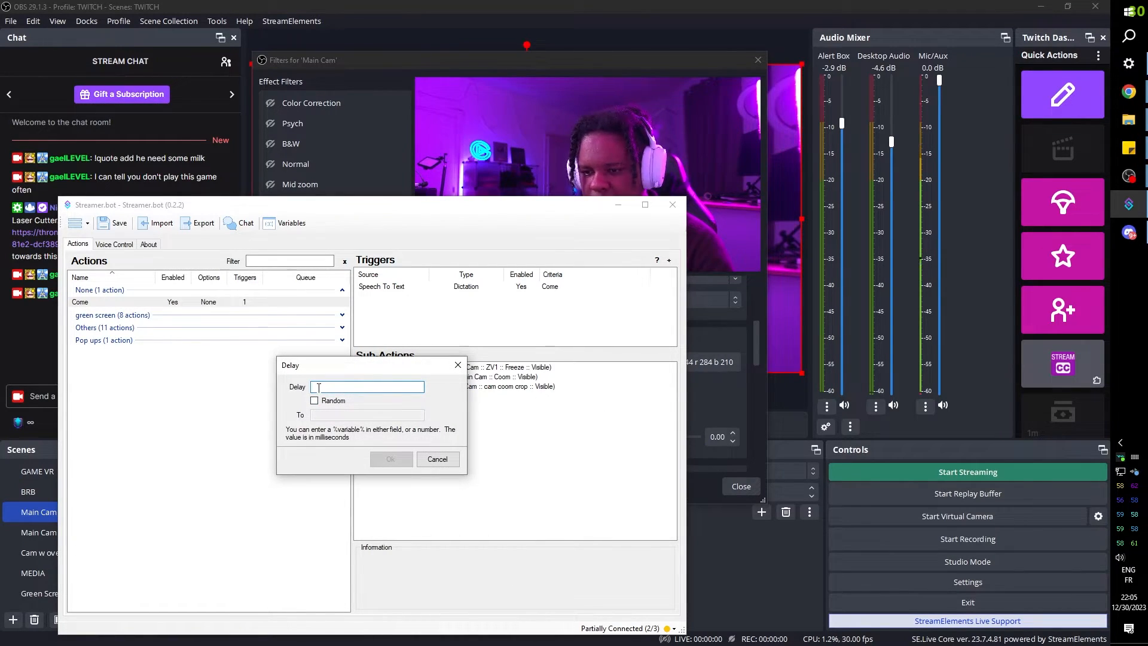
{"action": "type", "text": "2000"}
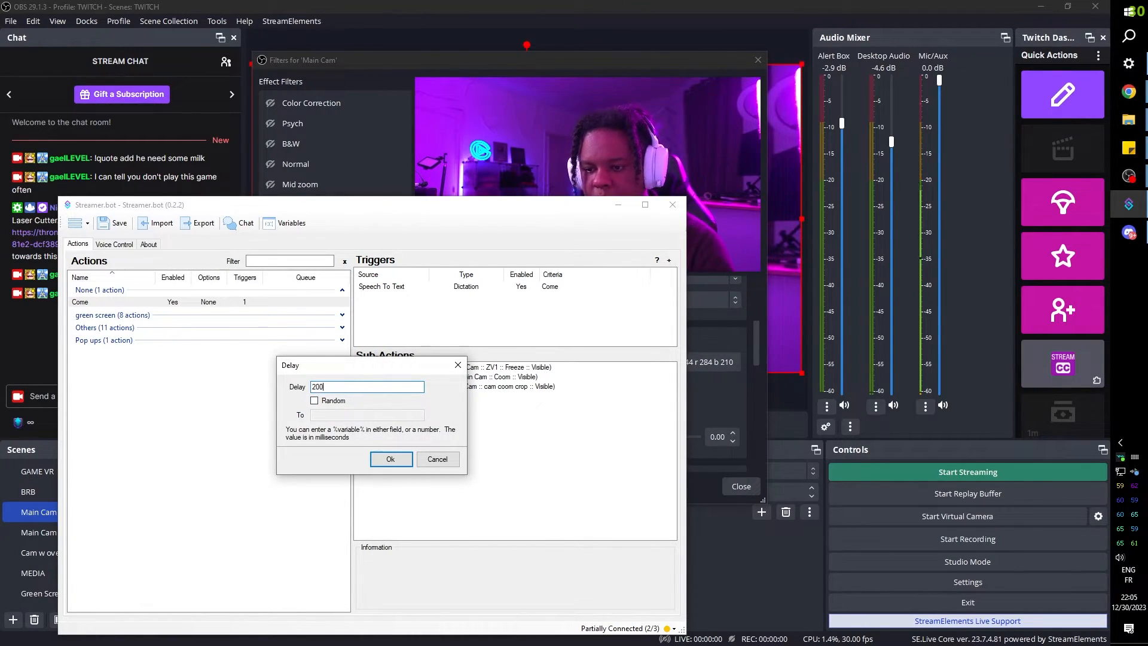
{"action": "left_click", "coordinate": [390, 458]}
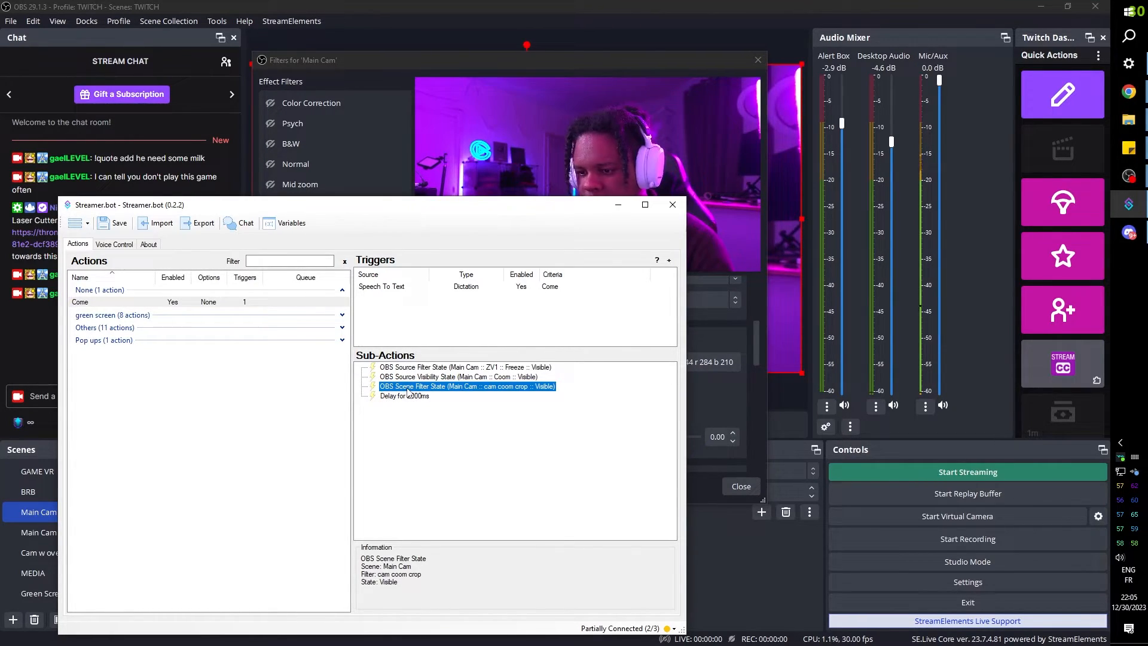
Duplicate the cam coom crop scene filter sub-action and set the copy's filter to cam full.
{"action": "right_click", "coordinate": [408, 391]}
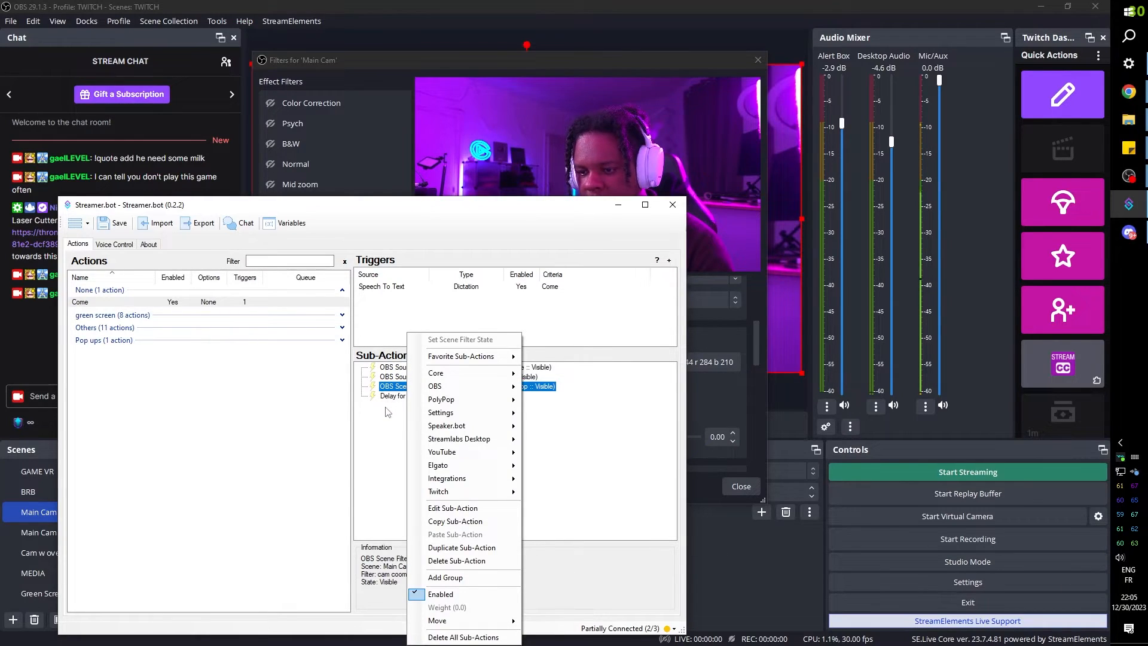
{"action": "left_click", "coordinate": [387, 410]}
{"action": "left_click", "coordinate": [400, 391]}
{"action": "right_click", "coordinate": [412, 391]}
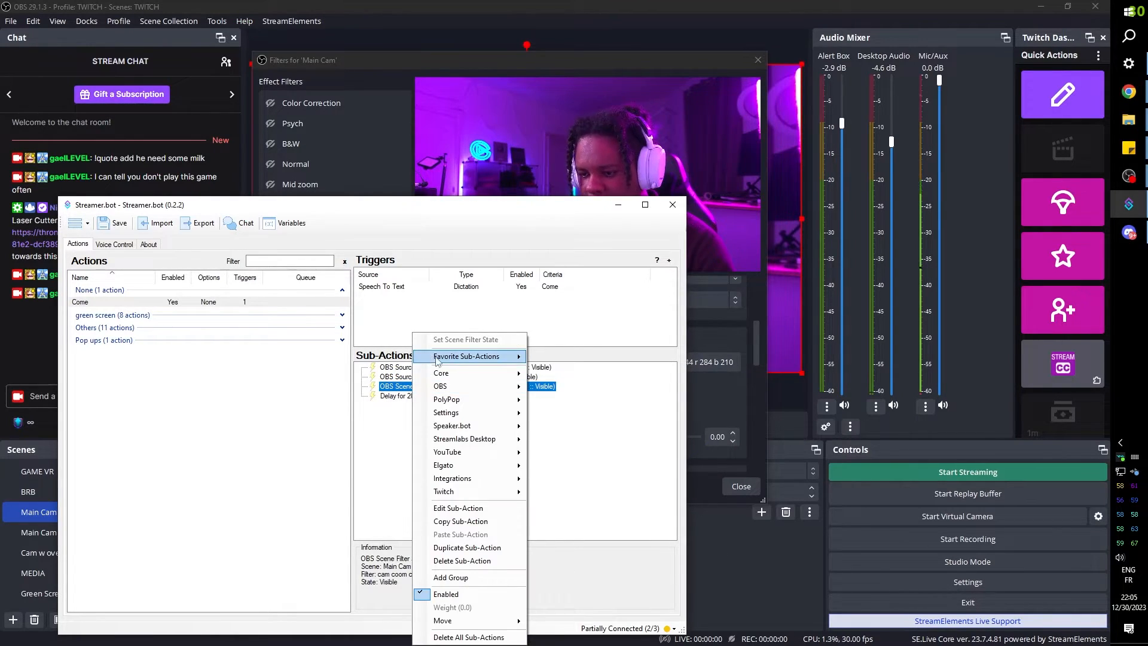
{"action": "left_click", "coordinate": [454, 548]}
{"action": "double_click", "coordinate": [435, 406]}
{"action": "left_click", "coordinate": [454, 418]}
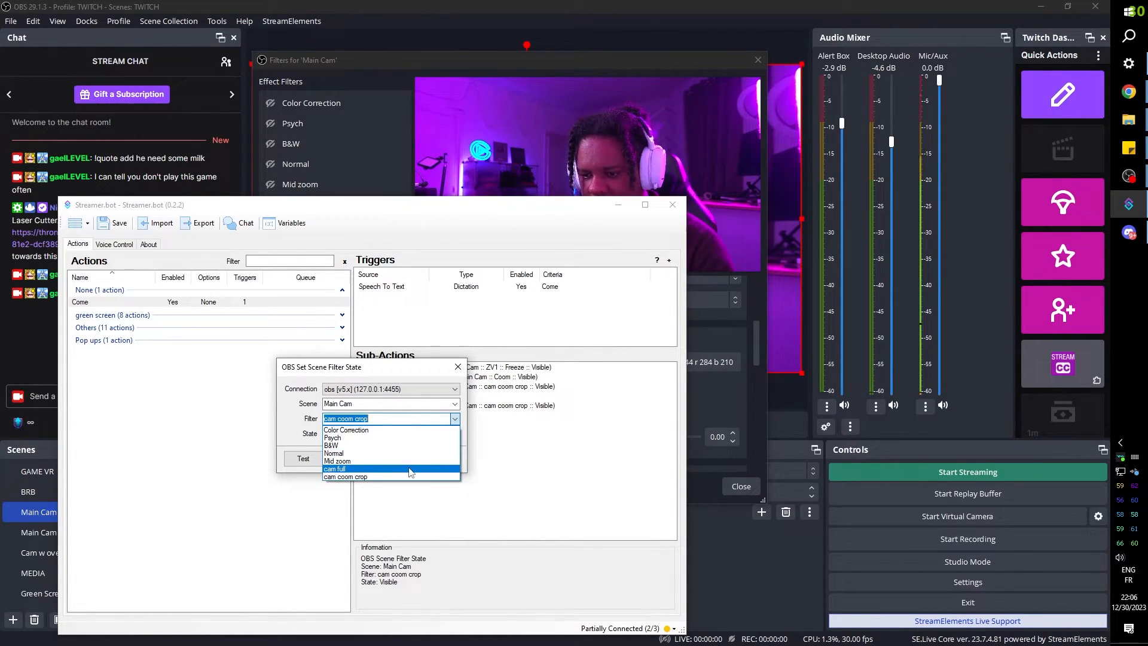
{"action": "left_click", "coordinate": [410, 469]}
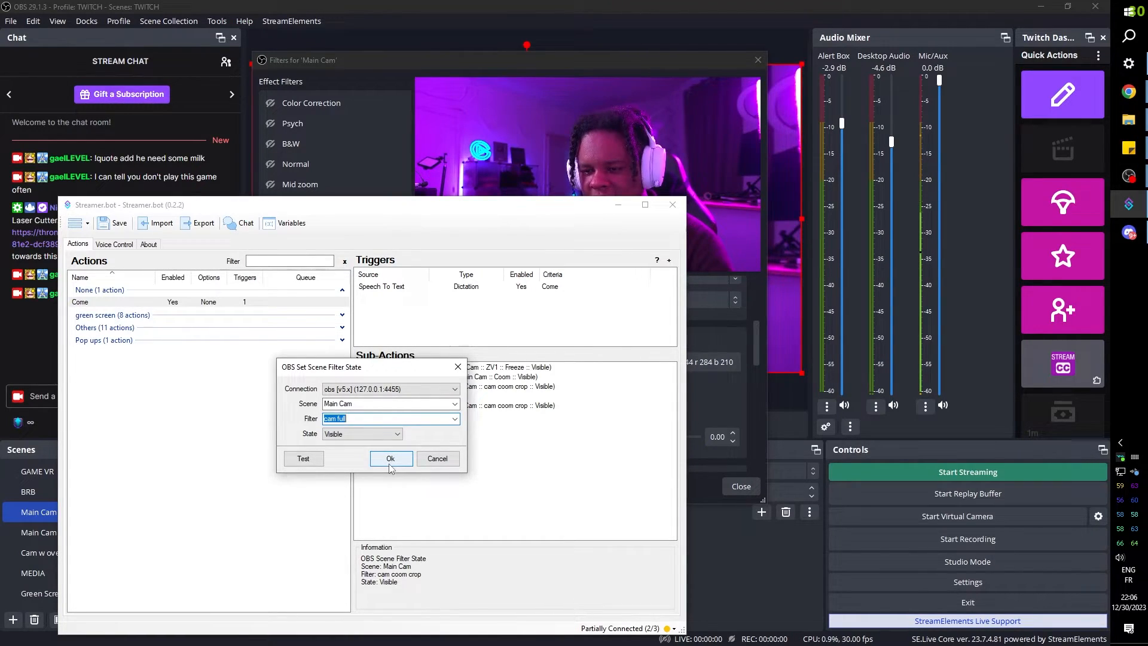
{"action": "left_click", "coordinate": [390, 461]}
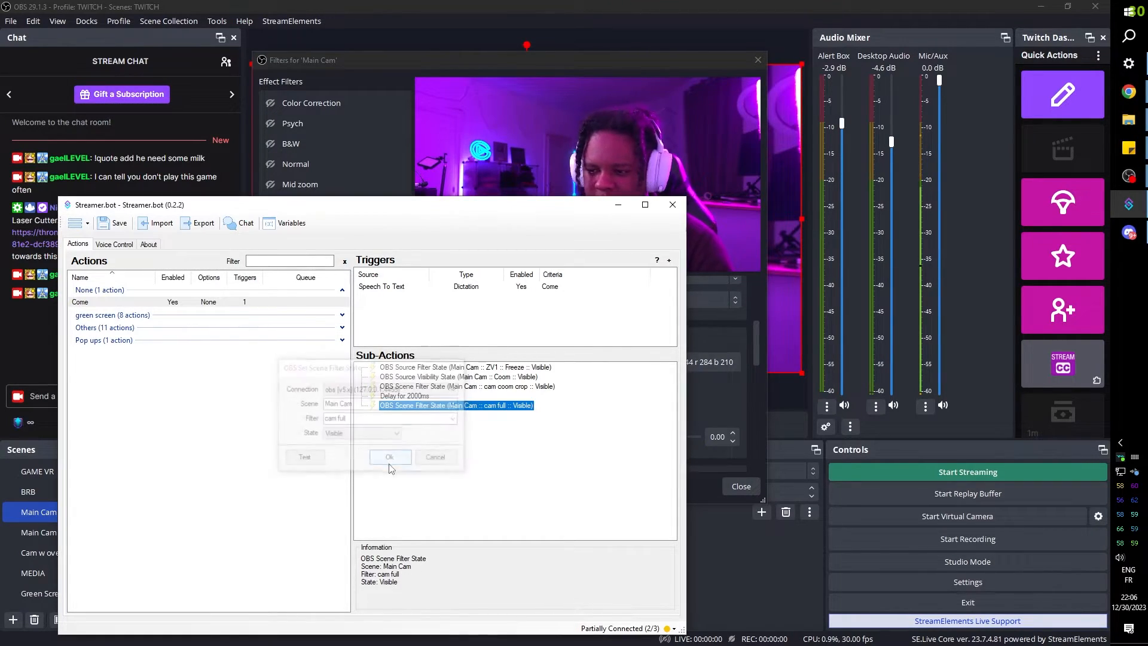
Duplicate the Coom source visibility sub-action and set the copy's state to Hidden.
{"action": "left_click", "coordinate": [407, 377]}
{"action": "right_click", "coordinate": [408, 379]}
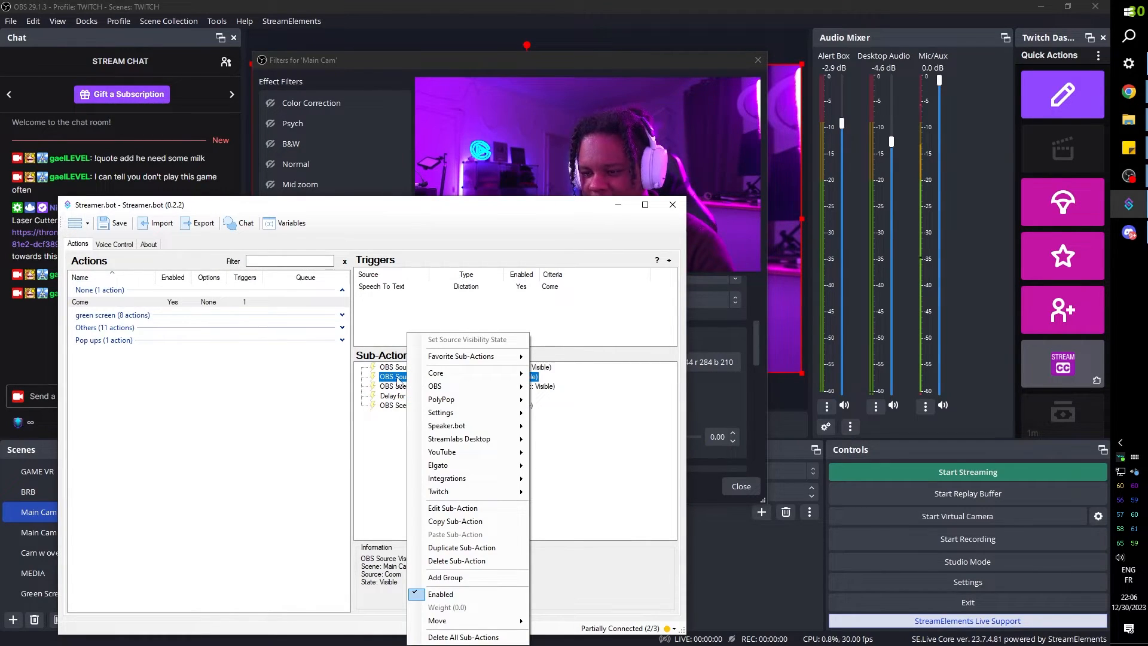
{"action": "left_click", "coordinate": [397, 379]}
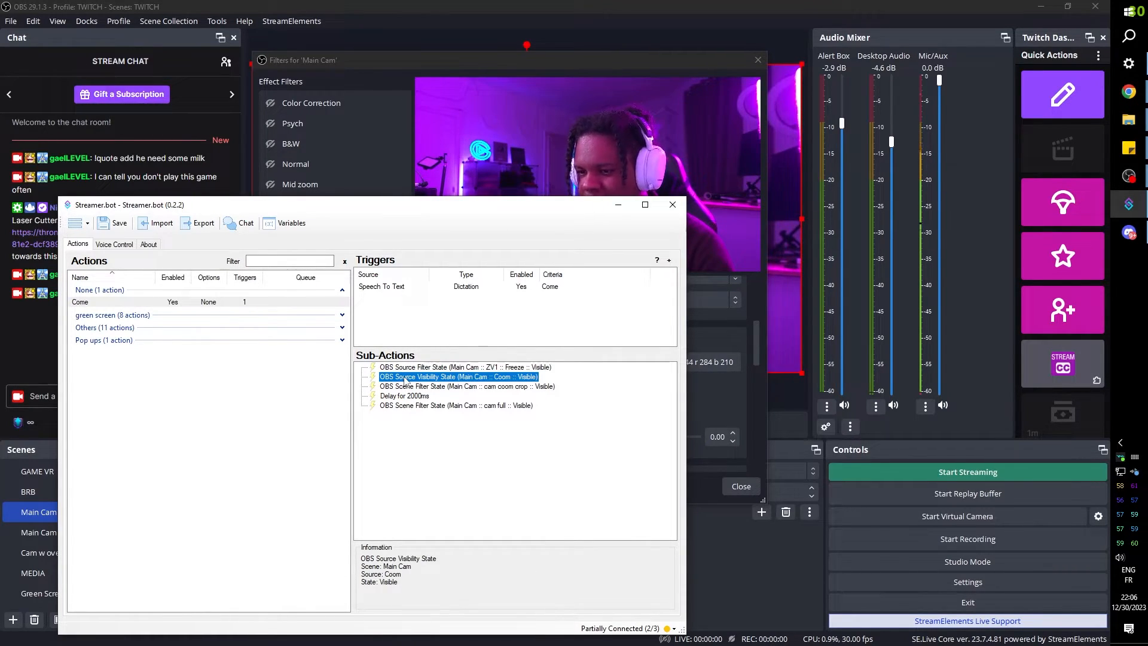
{"action": "right_click", "coordinate": [405, 380]}
{"action": "left_click", "coordinate": [456, 556]}
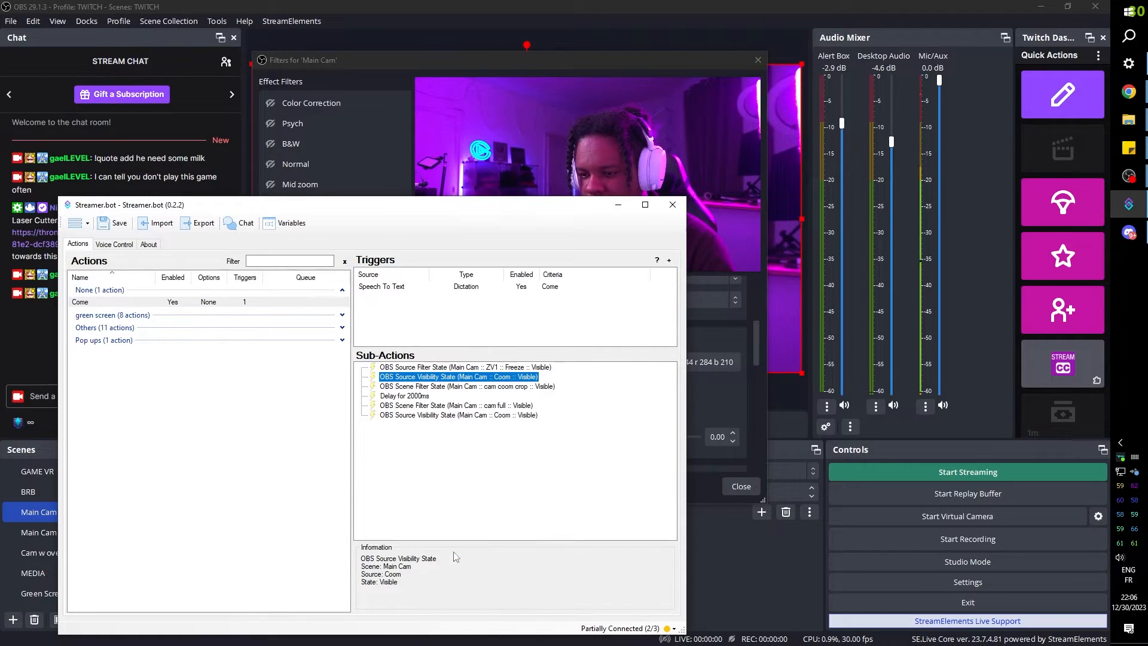
{"action": "double_click", "coordinate": [405, 415]}
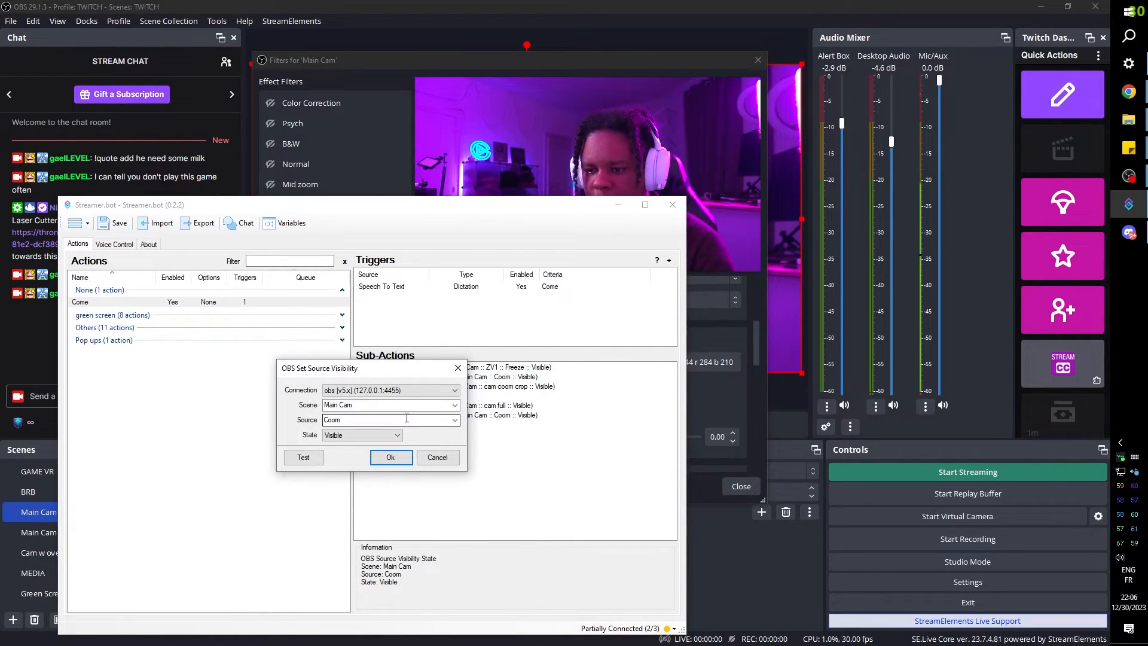
{"action": "left_click", "coordinate": [394, 434]}
{"action": "left_click", "coordinate": [359, 457]}
{"action": "left_click", "coordinate": [391, 458]}
Duplicate the ZV1 Freeze filter sub-action and set the copy's state to Hidden.
{"action": "left_click", "coordinate": [421, 371]}
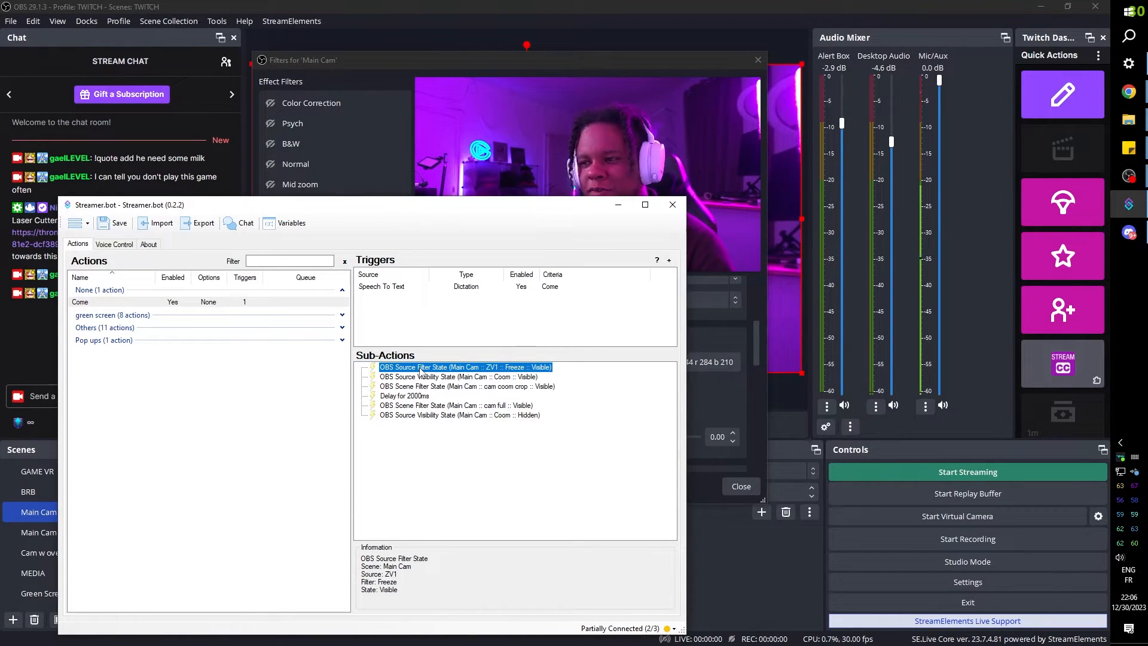
{"action": "right_click", "coordinate": [421, 372]}
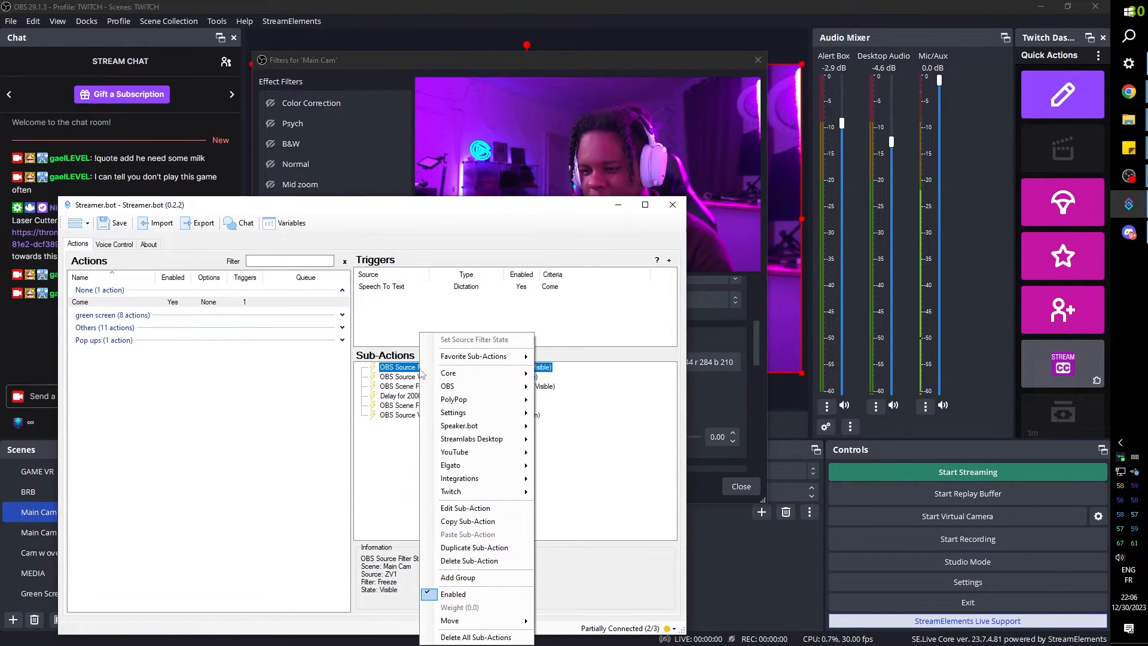
{"action": "left_click", "coordinate": [457, 548]}
{"action": "left_click", "coordinate": [422, 425]}
{"action": "double_click", "coordinate": [422, 425]}
{"action": "left_click", "coordinate": [362, 440]}
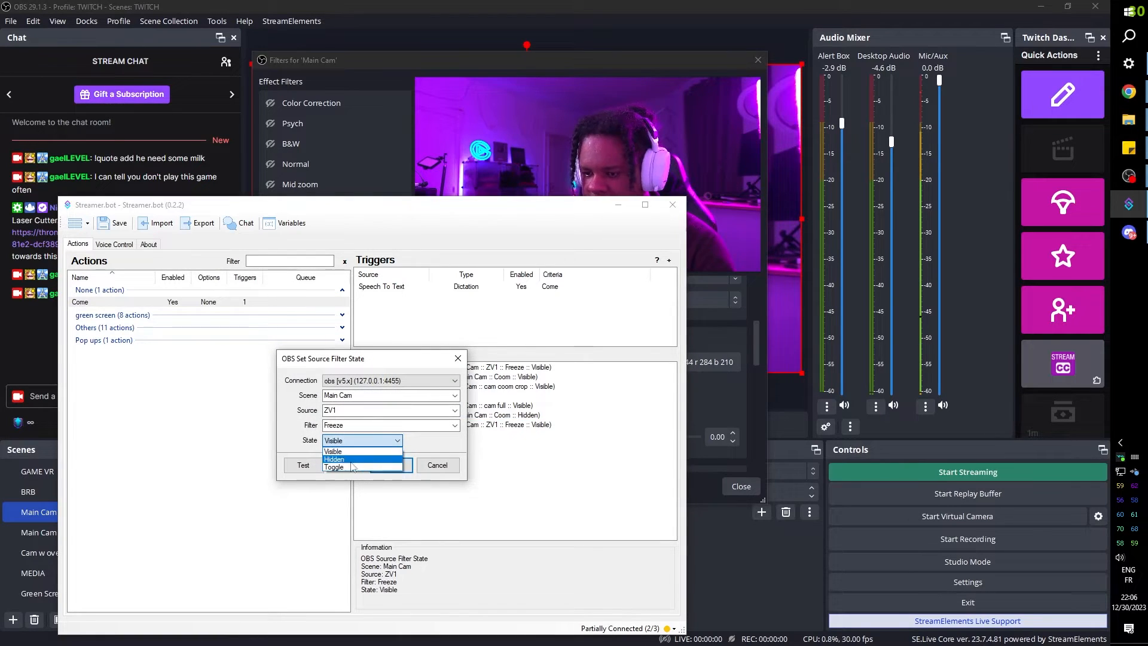
{"action": "left_click", "coordinate": [354, 460]}
{"action": "left_click", "coordinate": [390, 465]}
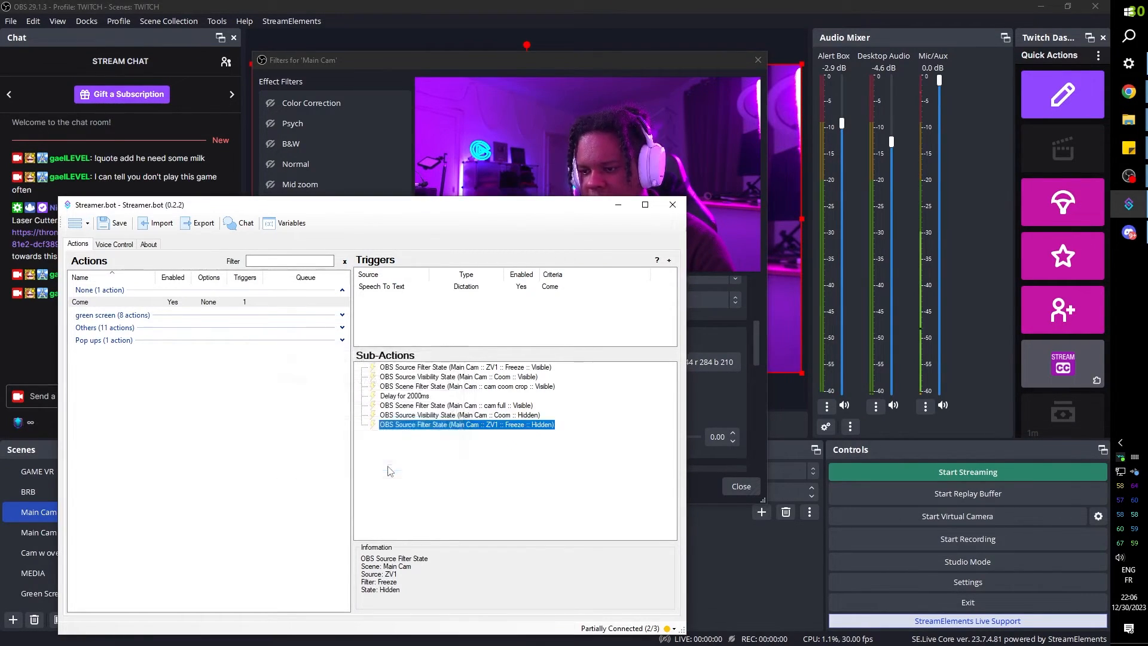
Back in OBS, leave the Main Cam filters, hide the Coom source, and switch to the FULL scene.
{"action": "left_click", "coordinate": [644, 487]}
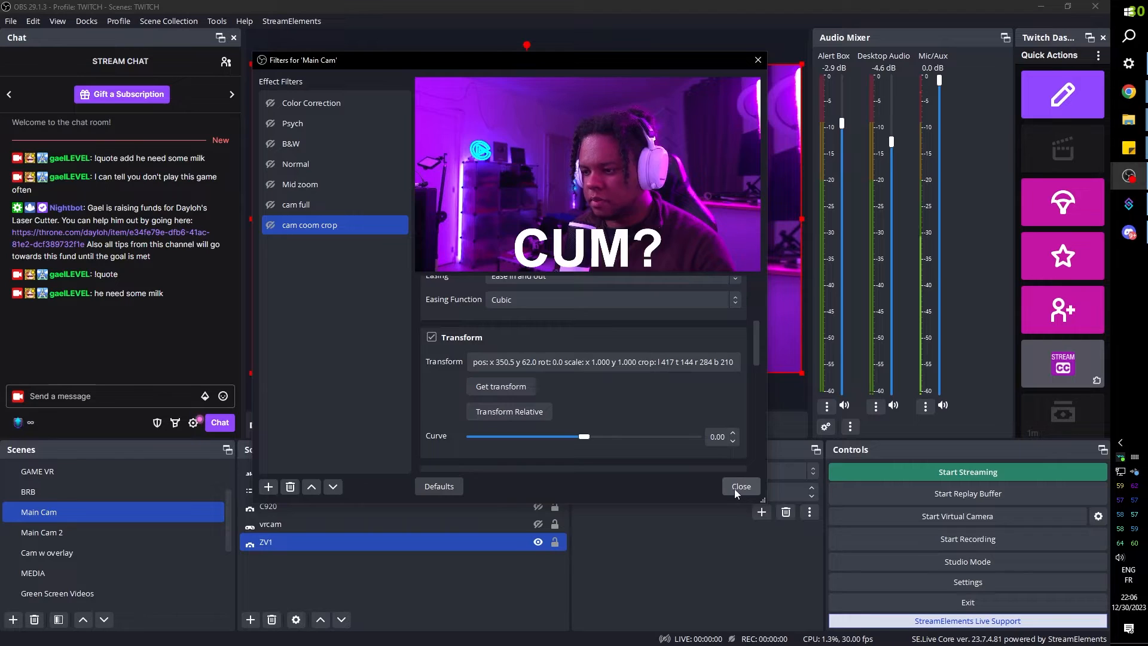
{"action": "left_click", "coordinate": [735, 487]}
{"action": "scroll", "coordinate": [52, 494], "scroll_direction": "up", "scroll_amount": 2}
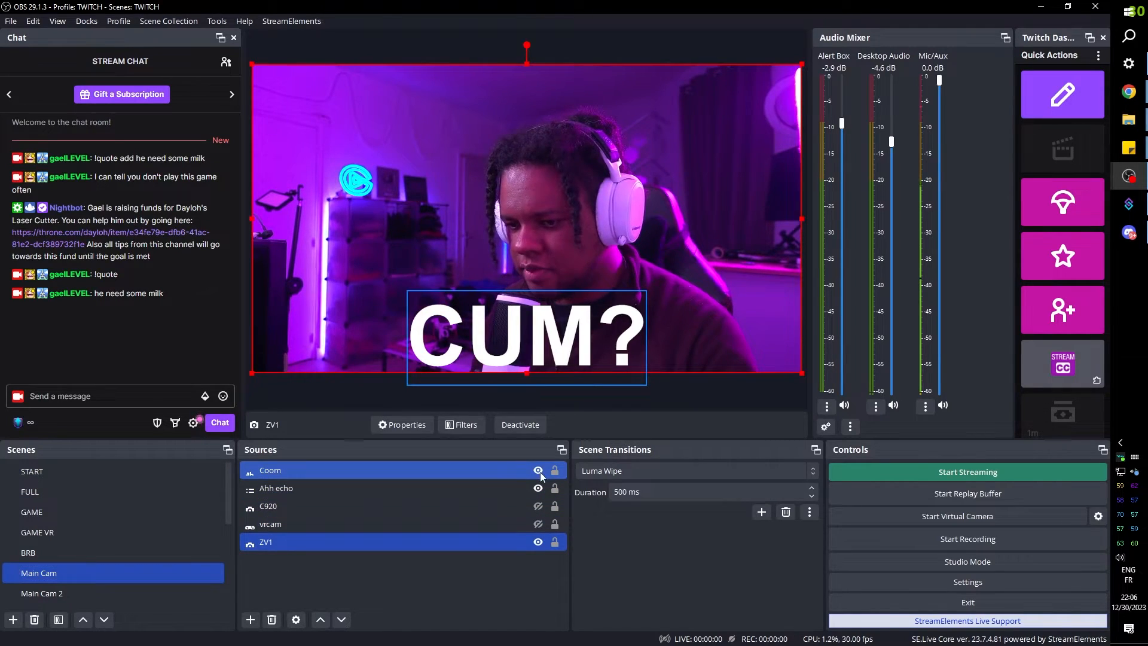
{"action": "left_click", "coordinate": [70, 493]}
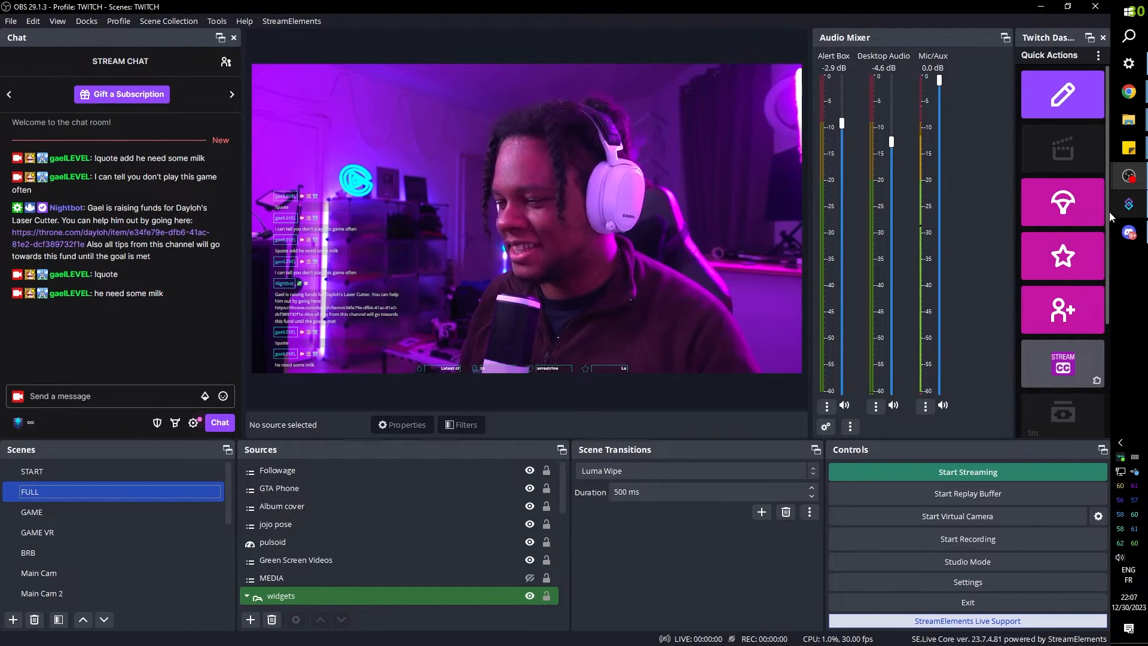
Stop speech listening in Streamer.bot's Voice Control settings and minimize its window.
{"action": "mouse_move", "coordinate": [1127, 209]}
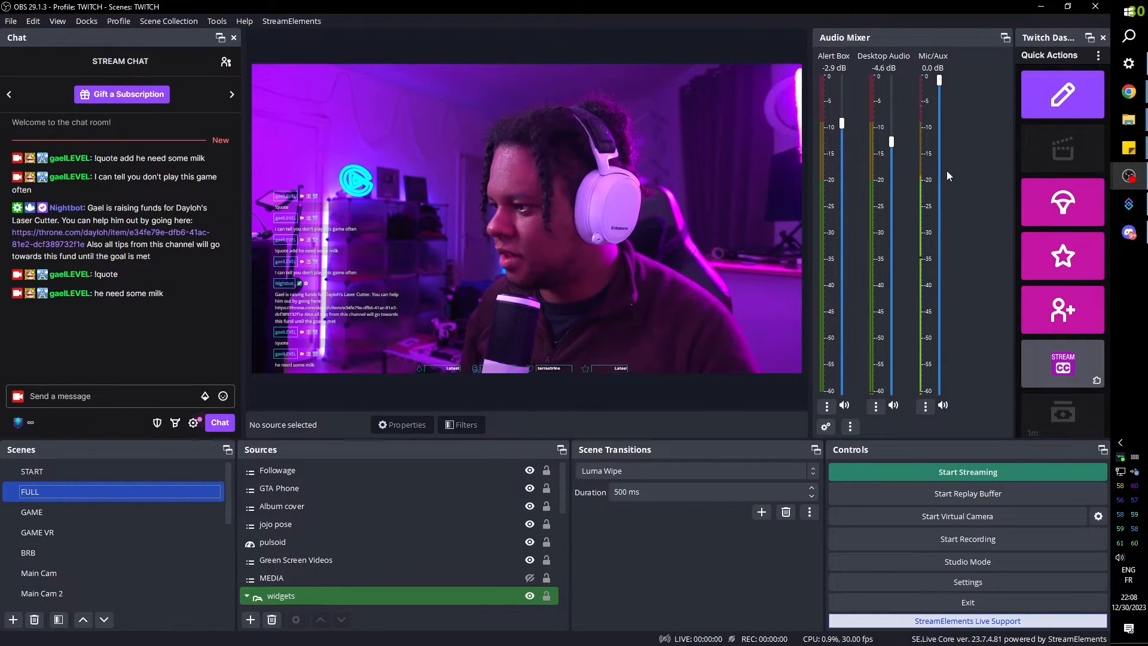
{"action": "left_click", "coordinate": [1128, 204]}
{"action": "left_click_drag", "start_coordinate": [205, 179], "coordinate": [288, 400]}
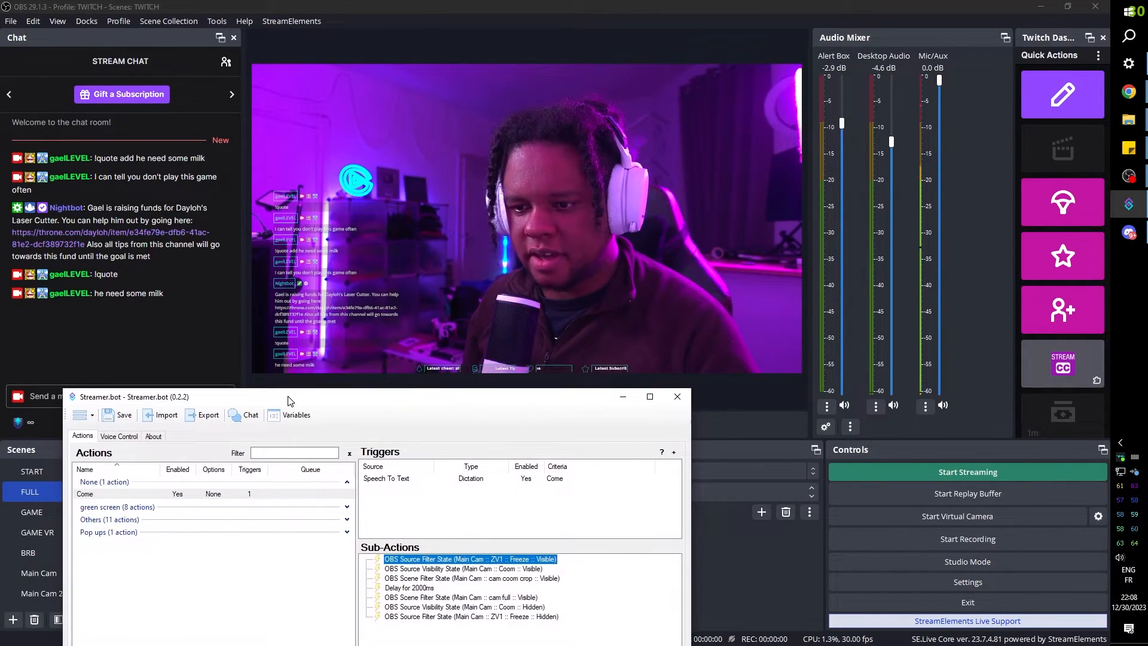
{"action": "left_click", "coordinate": [122, 436]}
{"action": "left_click", "coordinate": [445, 497]}
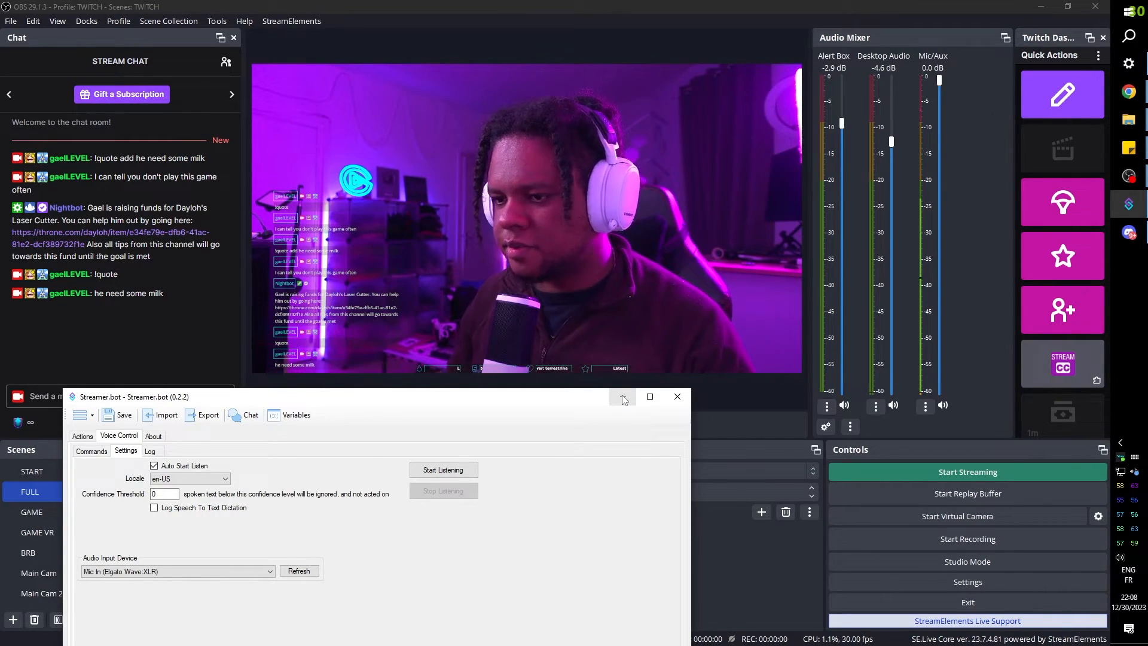
{"action": "left_click", "coordinate": [622, 398]}
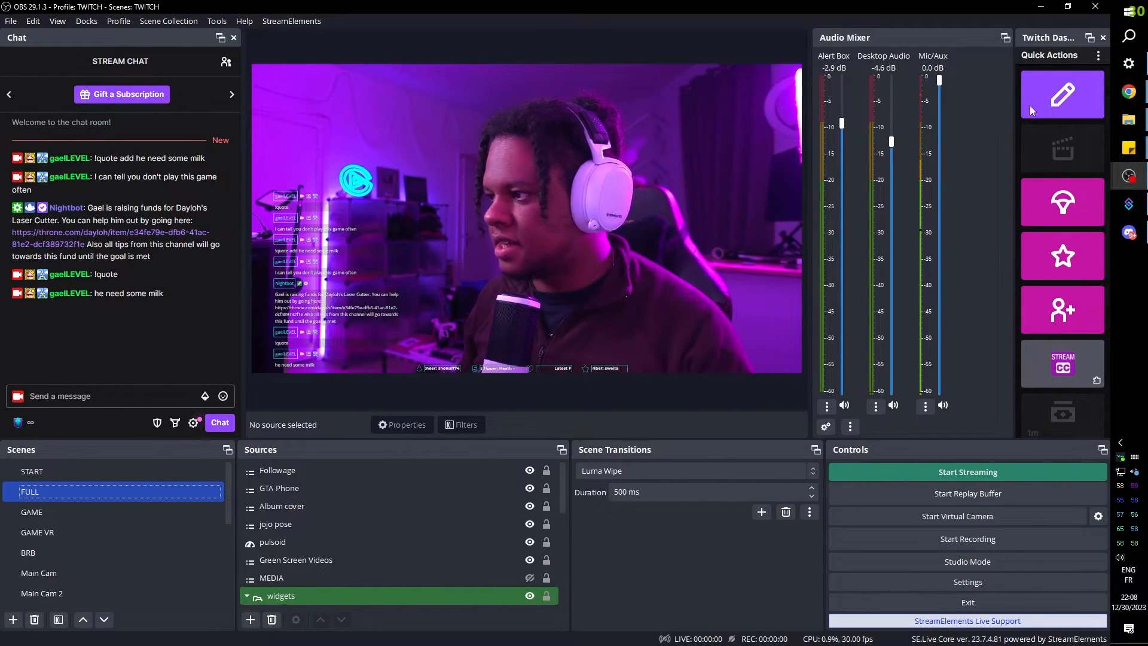
In Chrome, browse the animal crossing text bubble image results and preview the Reddit New Horizons message box meme template.
{"action": "mouse_move", "coordinate": [1128, 91]}
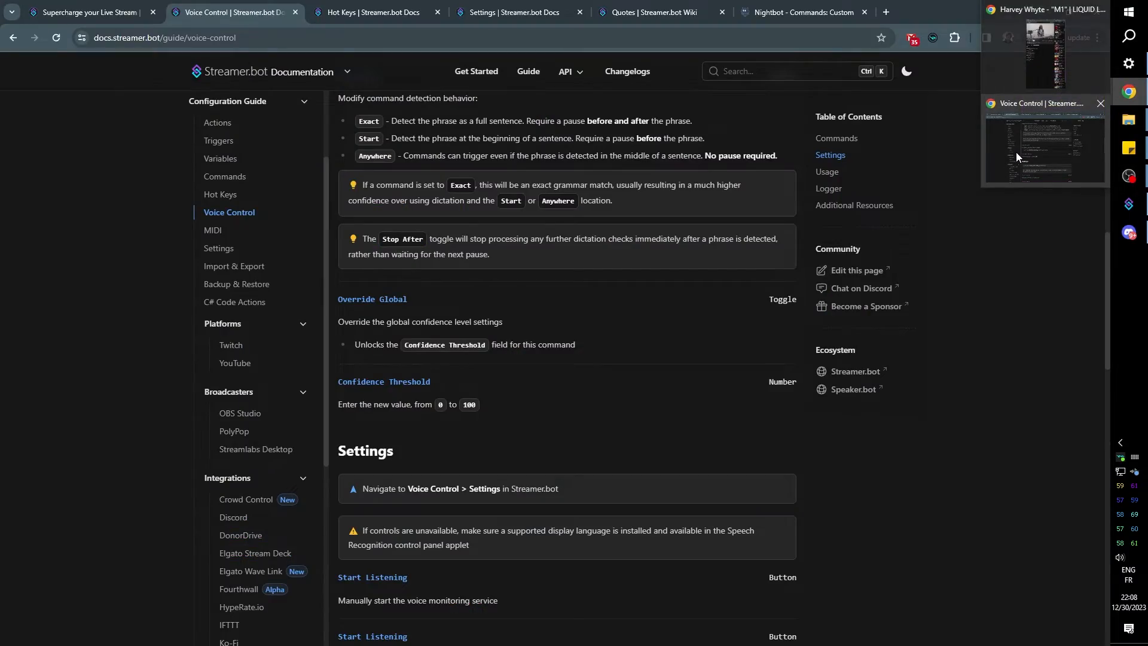
{"action": "left_click", "coordinate": [1012, 153]}
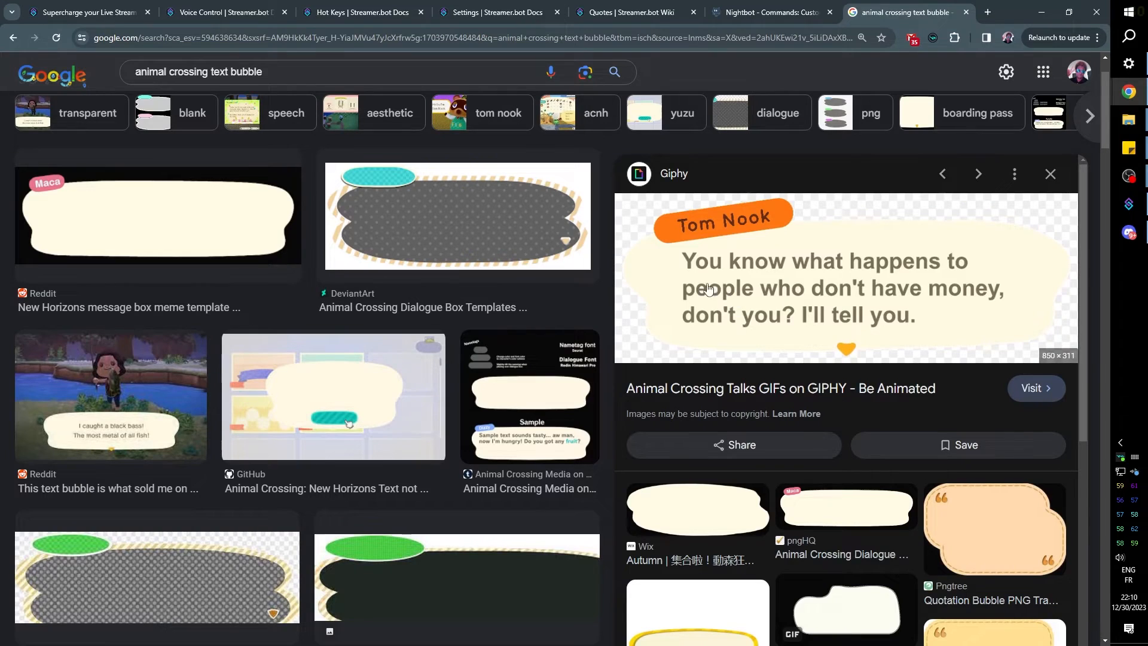
{"action": "scroll", "coordinate": [654, 292], "scroll_direction": "down", "scroll_amount": 5}
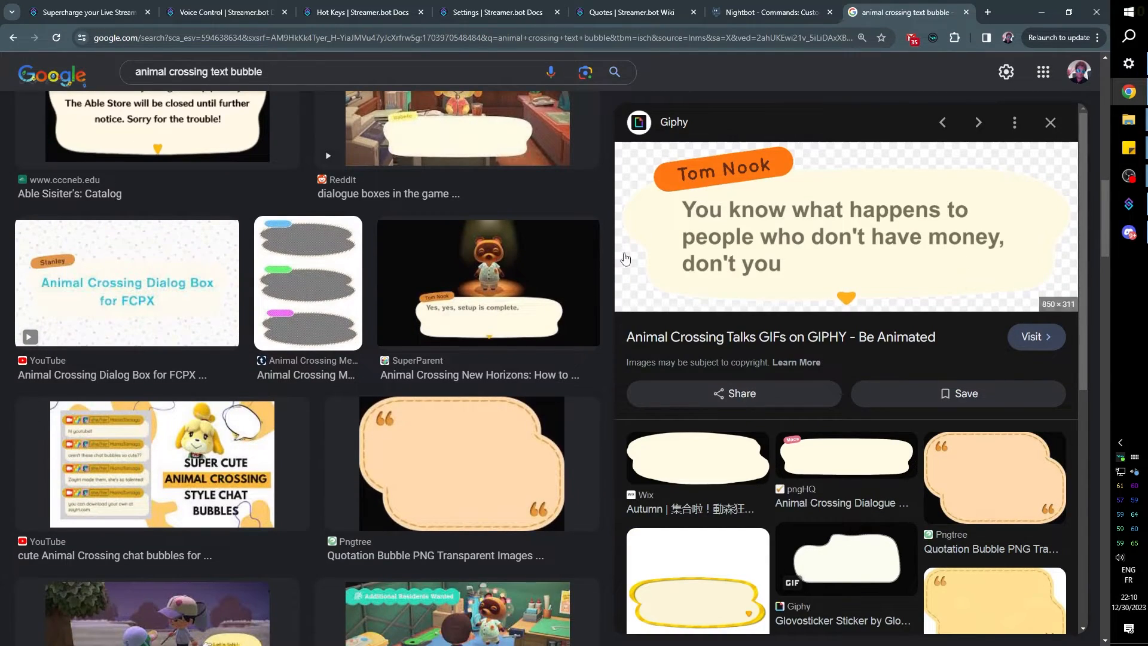
{"action": "scroll", "coordinate": [303, 200], "scroll_direction": "down", "scroll_amount": 7}
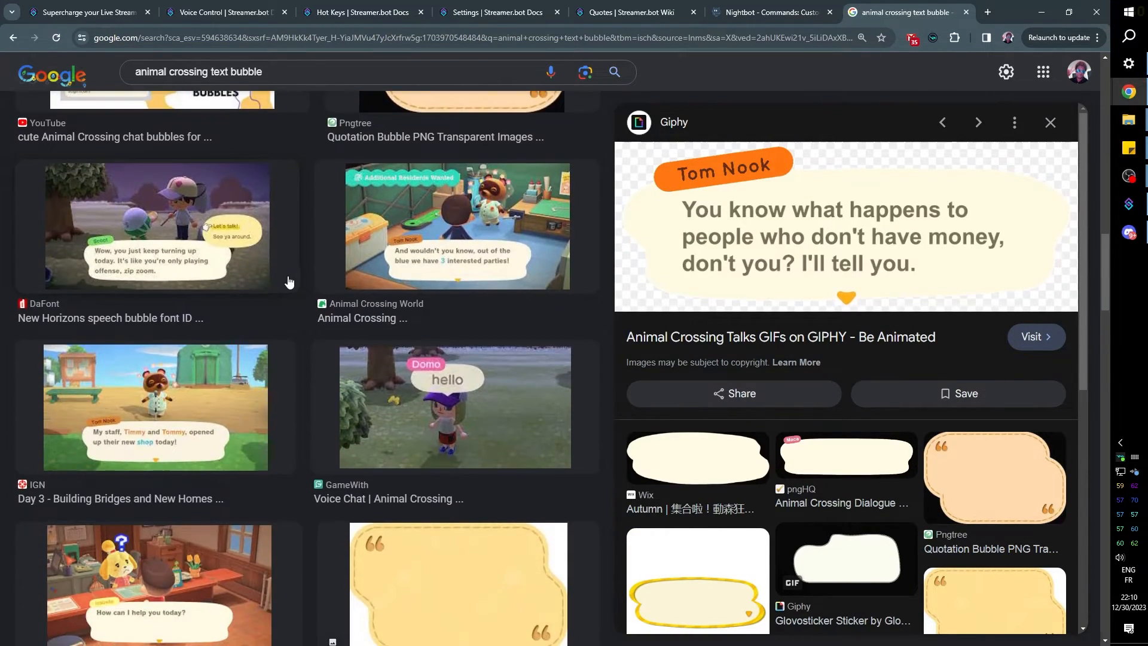
{"action": "scroll", "coordinate": [236, 285], "scroll_direction": "up", "scroll_amount": 6}
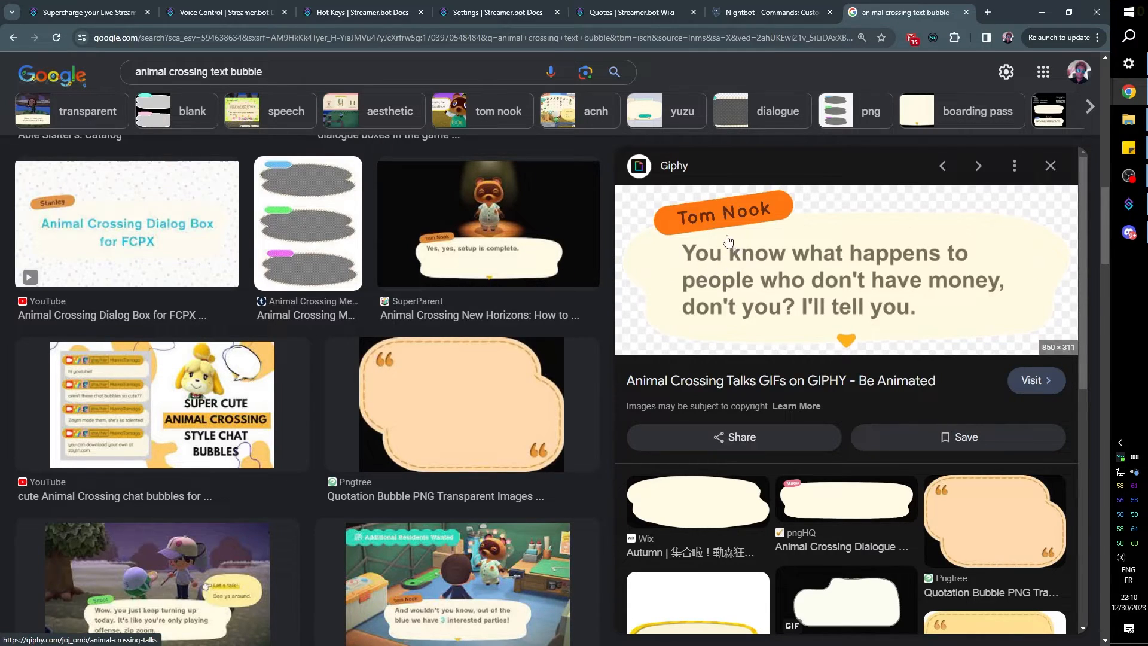
{"action": "scroll", "coordinate": [252, 320], "scroll_direction": "up", "scroll_amount": 12}
{"action": "scroll", "coordinate": [252, 319], "scroll_direction": "down", "scroll_amount": 5}
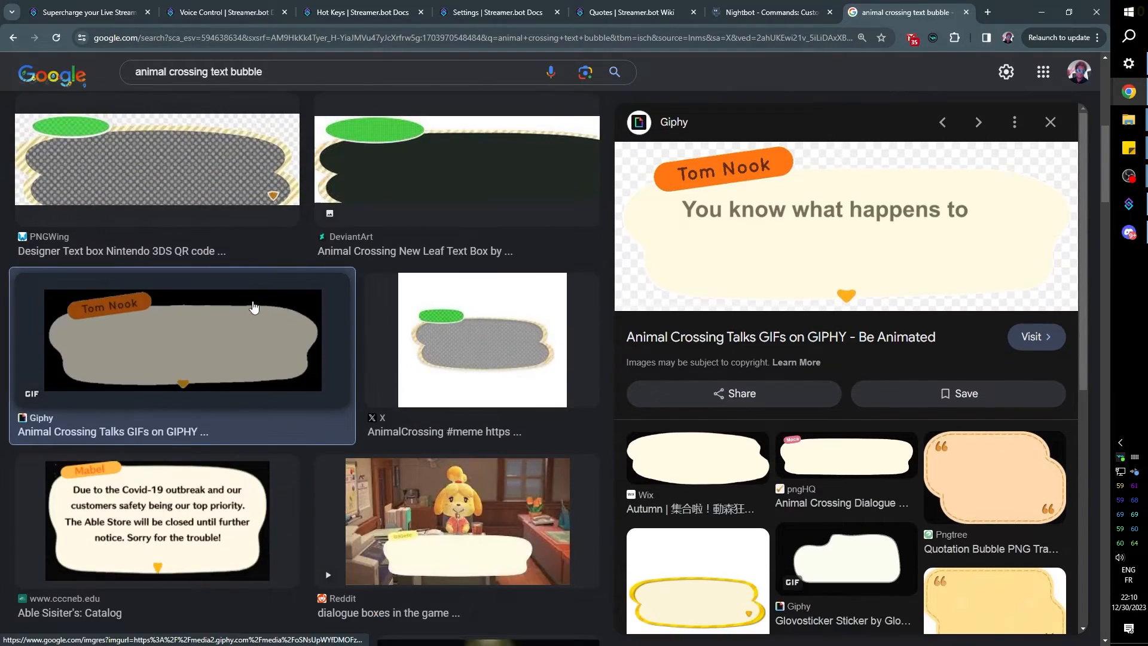
{"action": "scroll", "coordinate": [252, 320], "scroll_direction": "up", "scroll_amount": 5}
{"action": "scroll", "coordinate": [251, 320], "scroll_direction": "up", "scroll_amount": 4}
{"action": "left_click", "coordinate": [143, 296]}
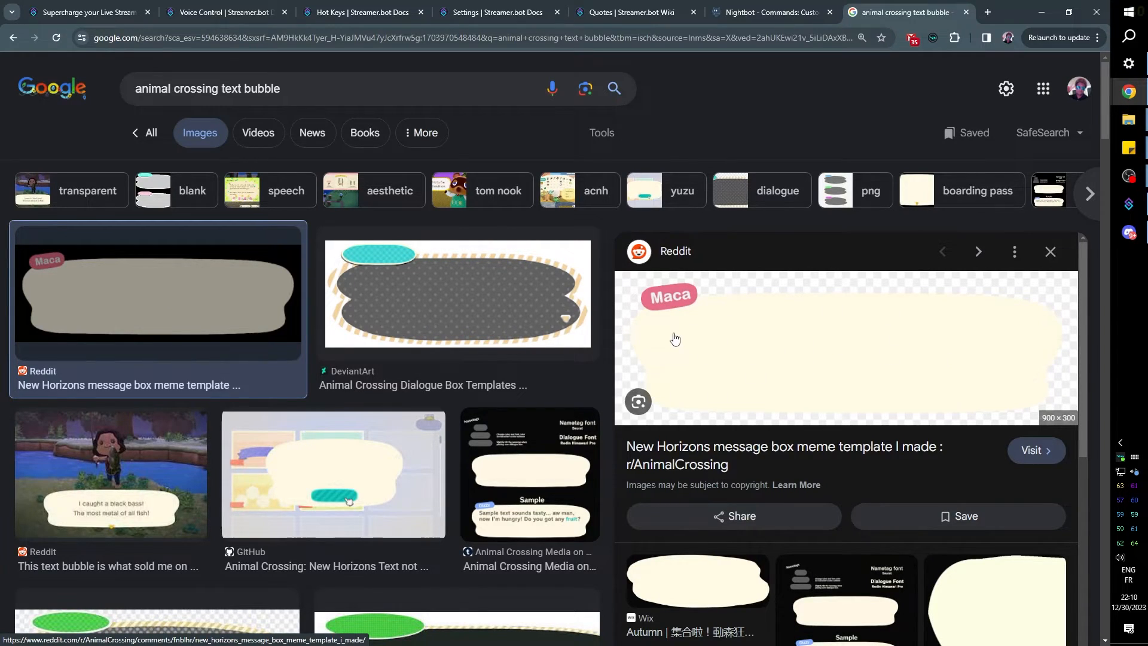
Switch to OBS and add a new scene named AC bubble.
{"action": "scroll", "coordinate": [675, 339], "scroll_direction": "down", "scroll_amount": 3}
{"action": "left_click", "coordinate": [1128, 175]}
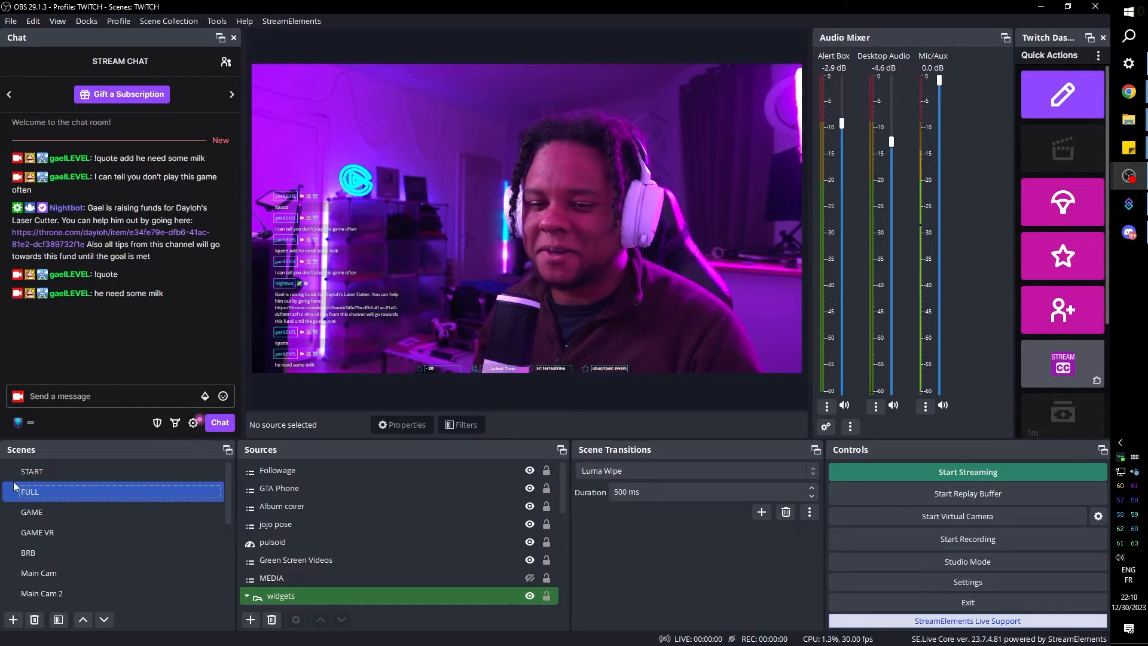
{"action": "scroll", "coordinate": [84, 503], "scroll_direction": "down", "scroll_amount": 5}
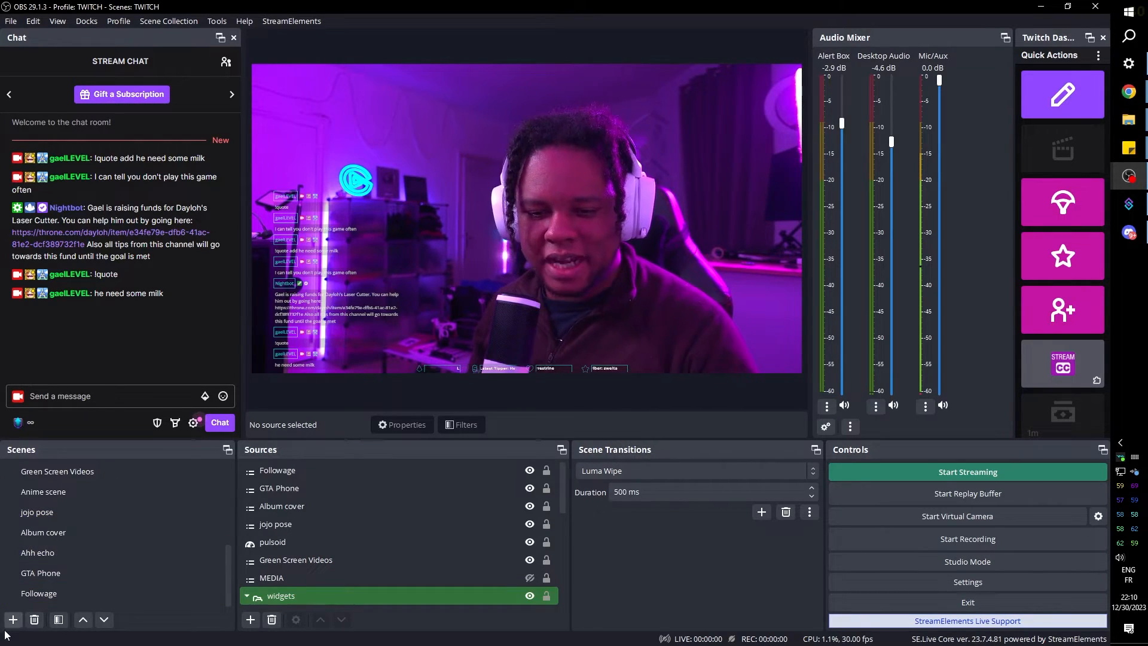
{"action": "left_click", "coordinate": [13, 619]}
{"action": "type", "text": "AC bubble"}
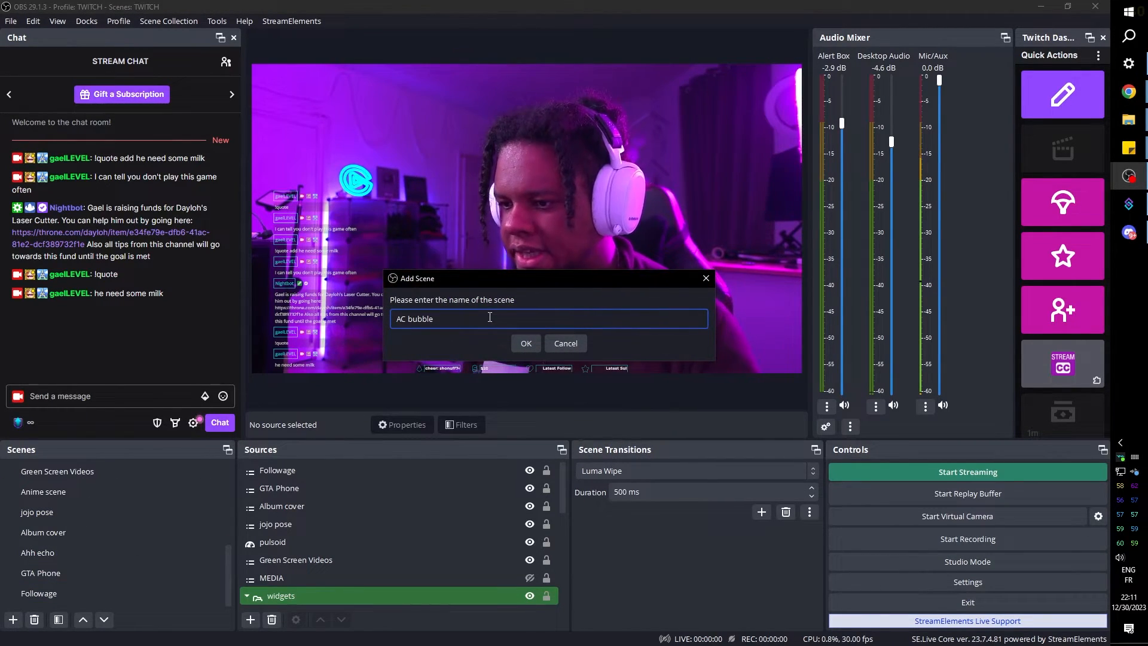
{"action": "left_click", "coordinate": [526, 343]}
Add a Color Source named back1 to the AC bubble scene.
{"action": "left_click", "coordinate": [251, 619]}
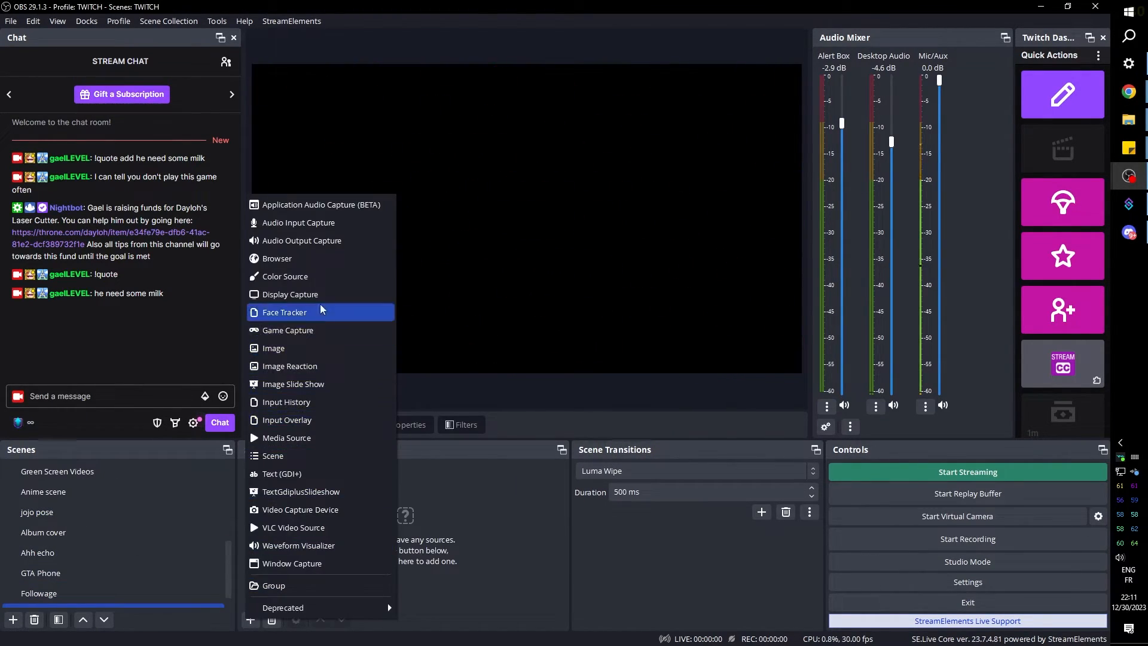
{"action": "left_click", "coordinate": [303, 277]}
{"action": "type", "text": "back1"}
{"action": "left_click", "coordinate": [586, 398]}
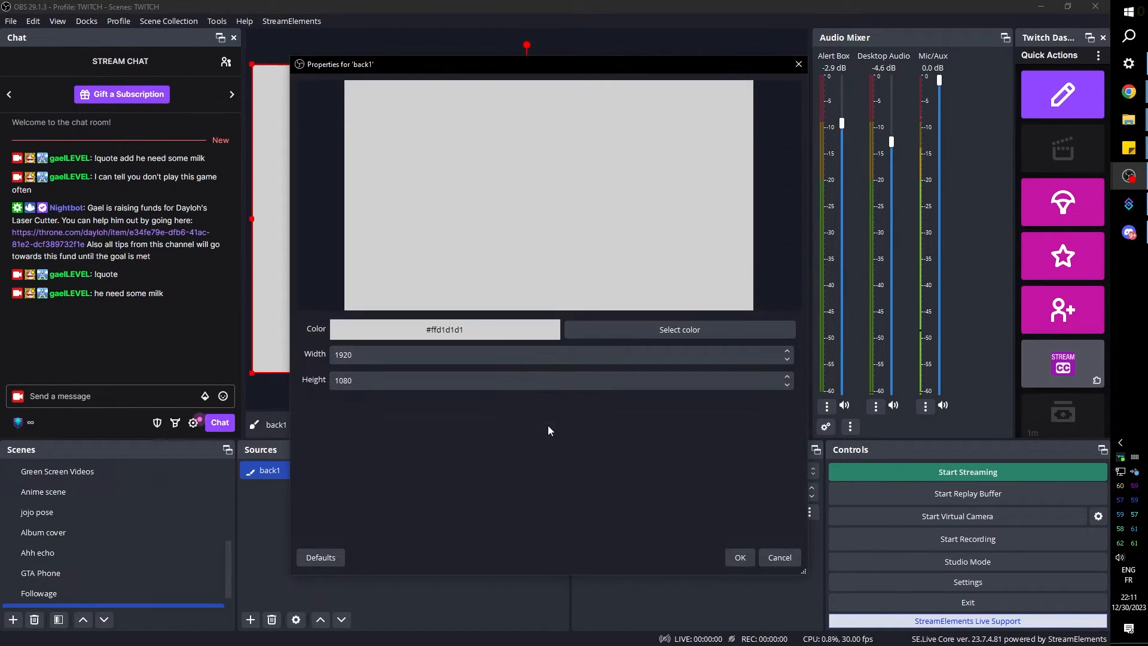
Sample the cream color #fffae5 from the Chrome bubble image as the back1 source's color.
{"action": "left_click_drag", "start_coordinate": [761, 7], "coordinate": [389, 19]}
{"action": "left_click", "coordinate": [575, 327]}
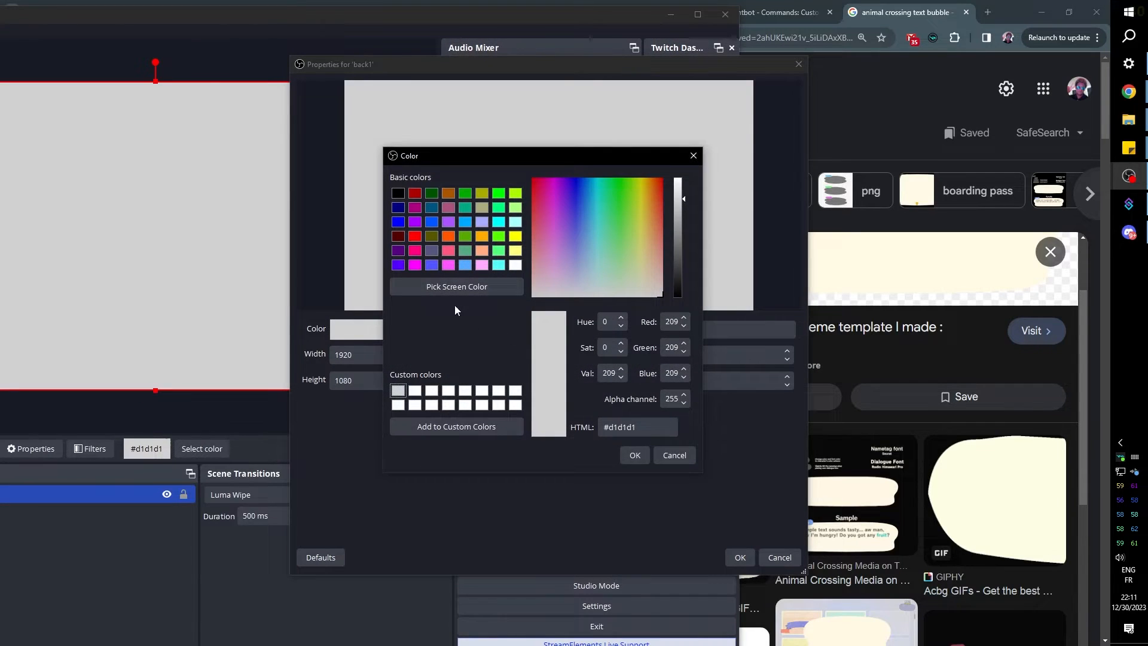
{"action": "left_click", "coordinate": [447, 289]}
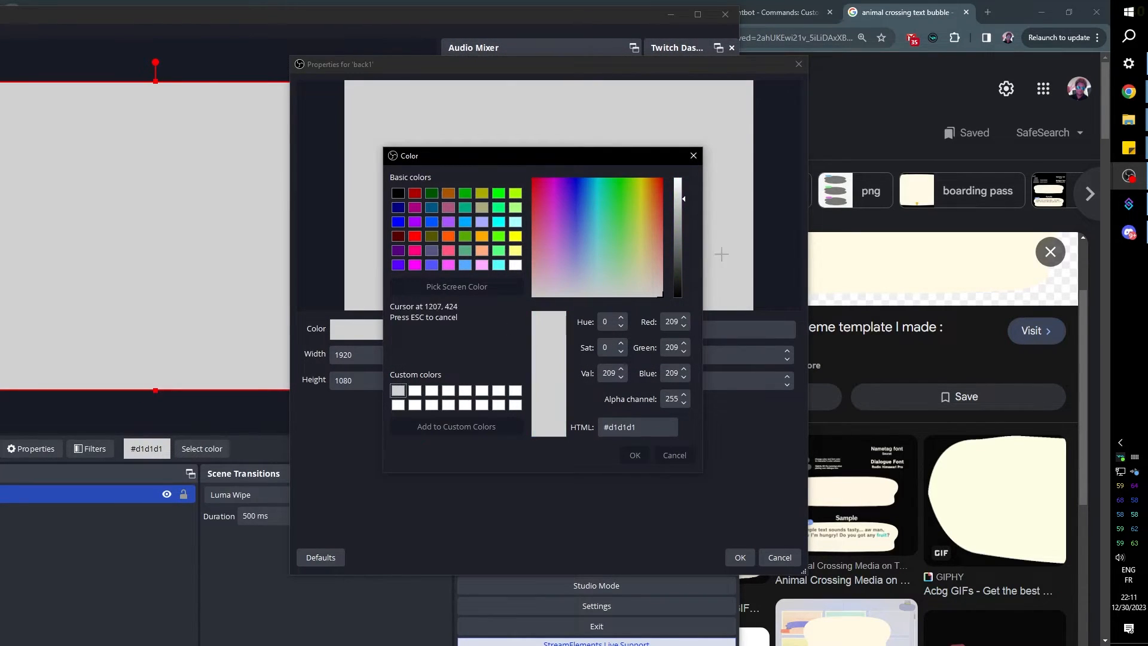
{"action": "left_click", "coordinate": [896, 259]}
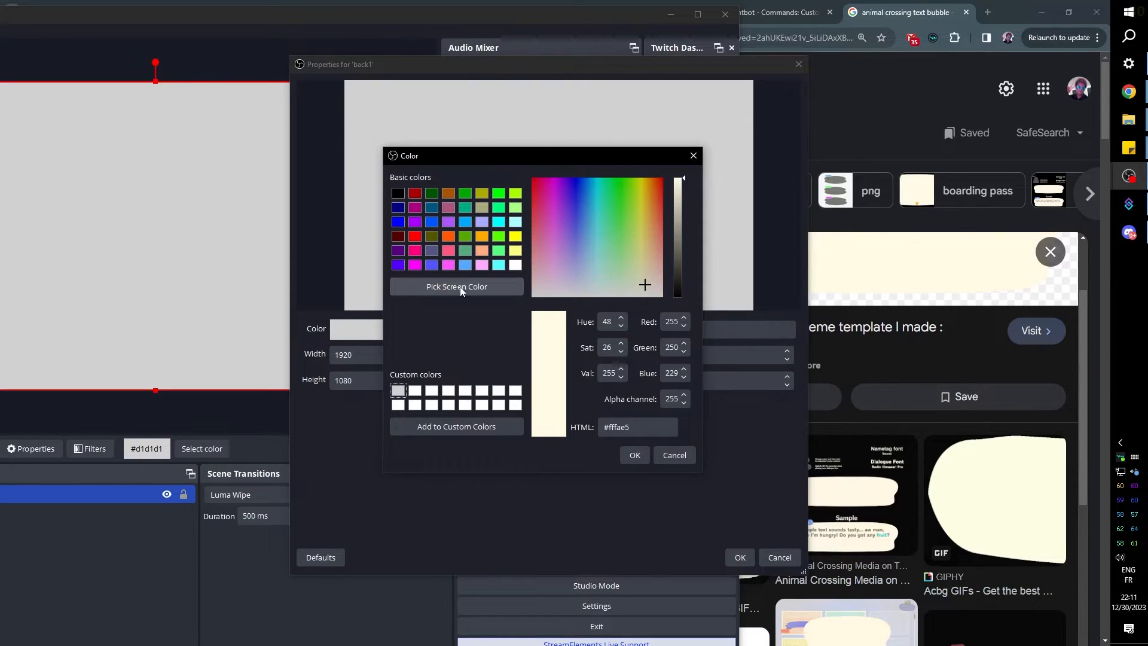
{"action": "left_click", "coordinate": [635, 456]}
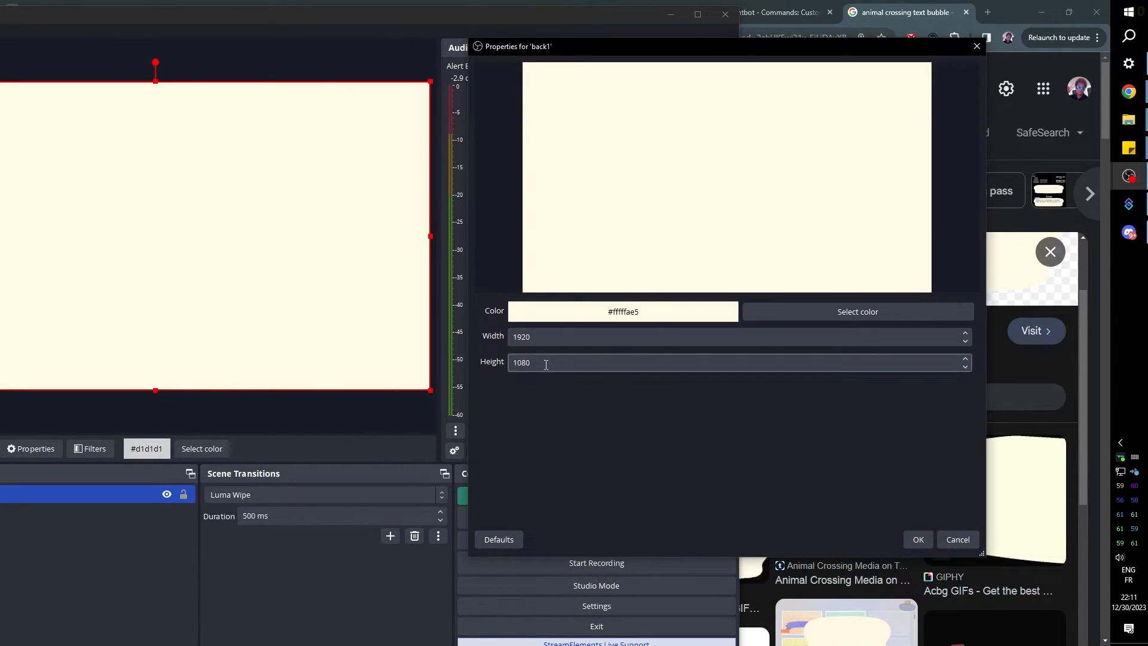
Set the back1 color source's width to 1000 and height to 400, and accept its properties.
{"action": "left_click_drag", "start_coordinate": [532, 340], "coordinate": [494, 341]}
{"action": "type", "text": "1000"}
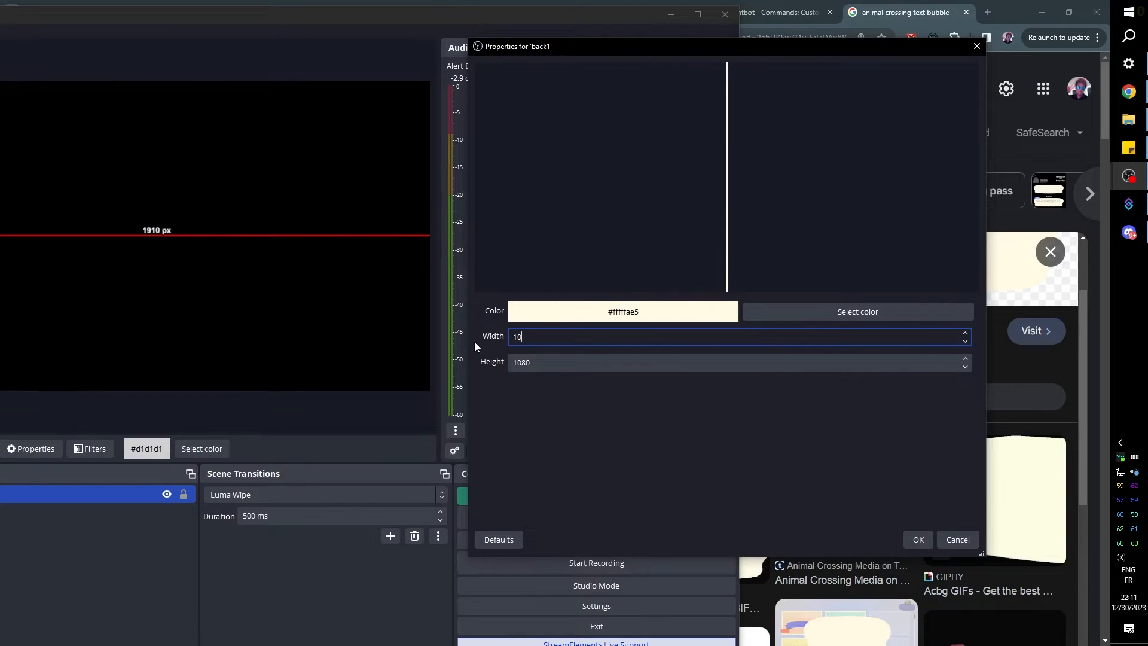
{"action": "key", "text": "Tab"}
{"action": "type", "text": "800"}
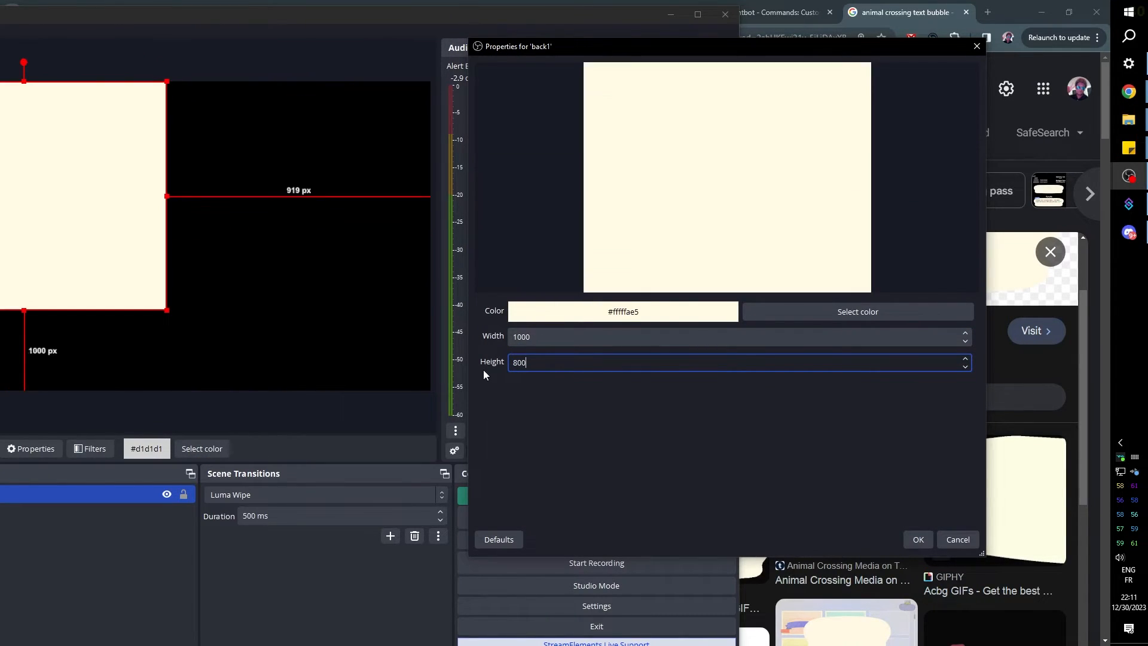
{"action": "left_click_drag", "start_coordinate": [311, 14], "coordinate": [644, 1]}
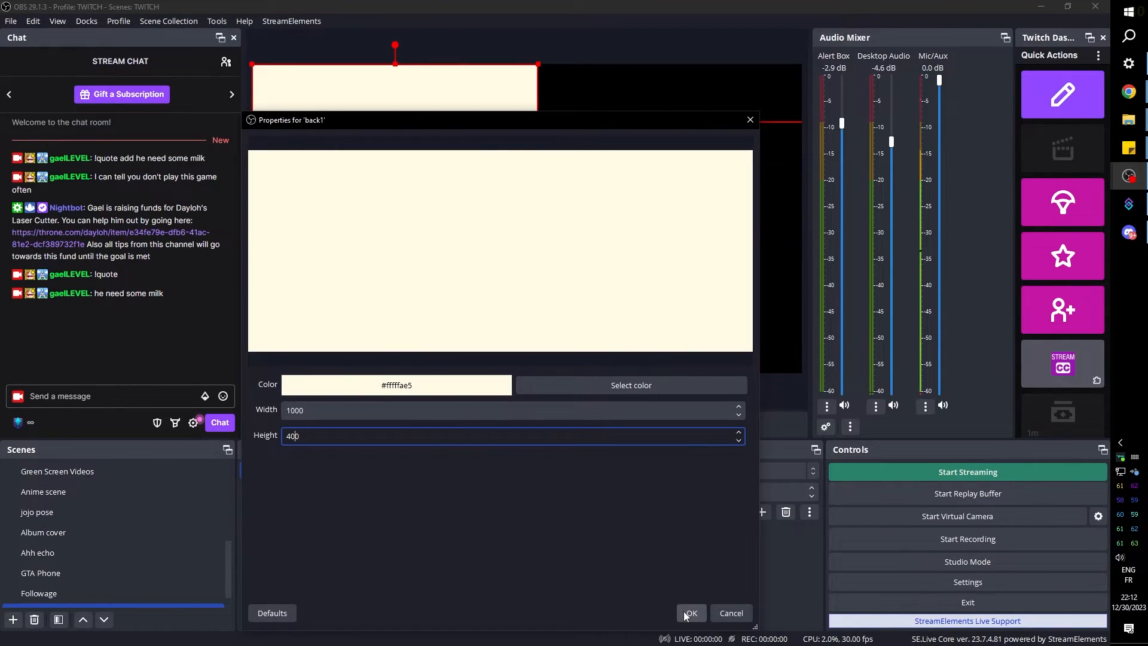
{"action": "left_click", "coordinate": [683, 611]}
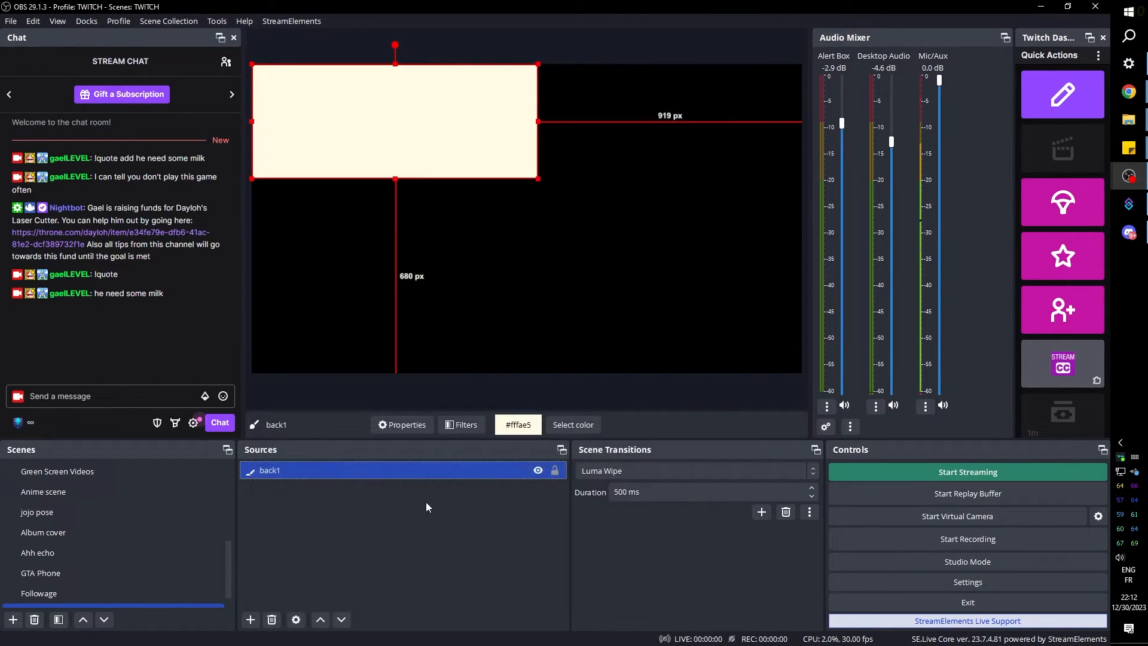
Add a User-defined shader filter with its default name to the back1 source.
{"action": "right_click", "coordinate": [337, 470]}
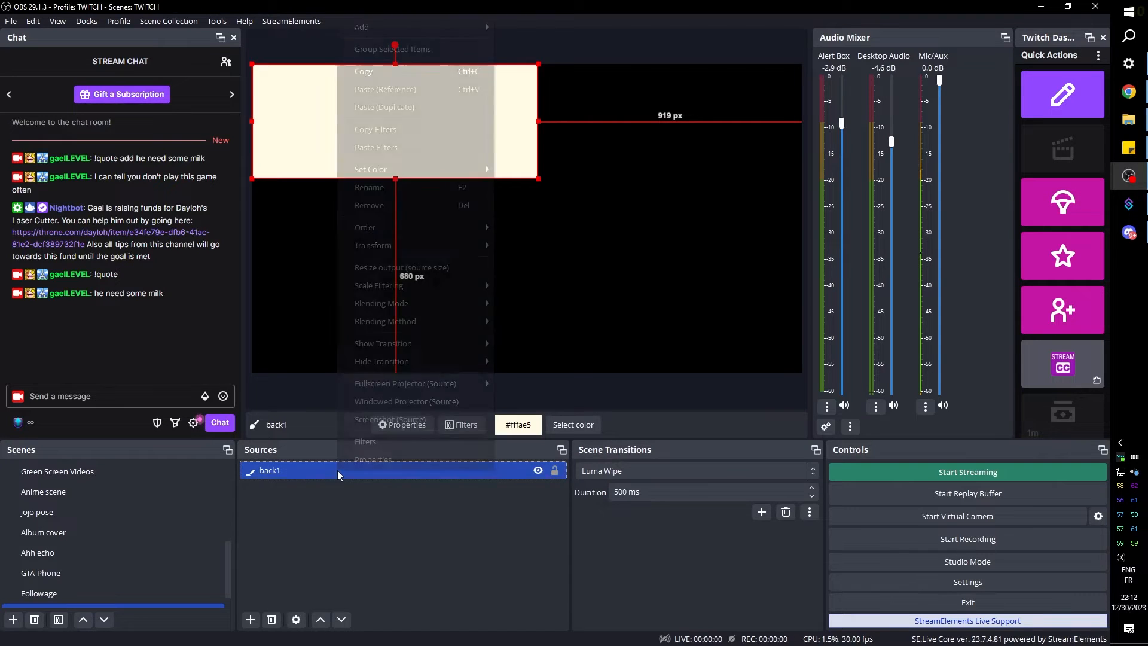
{"action": "left_click", "coordinate": [346, 485]}
{"action": "left_click", "coordinate": [448, 471]}
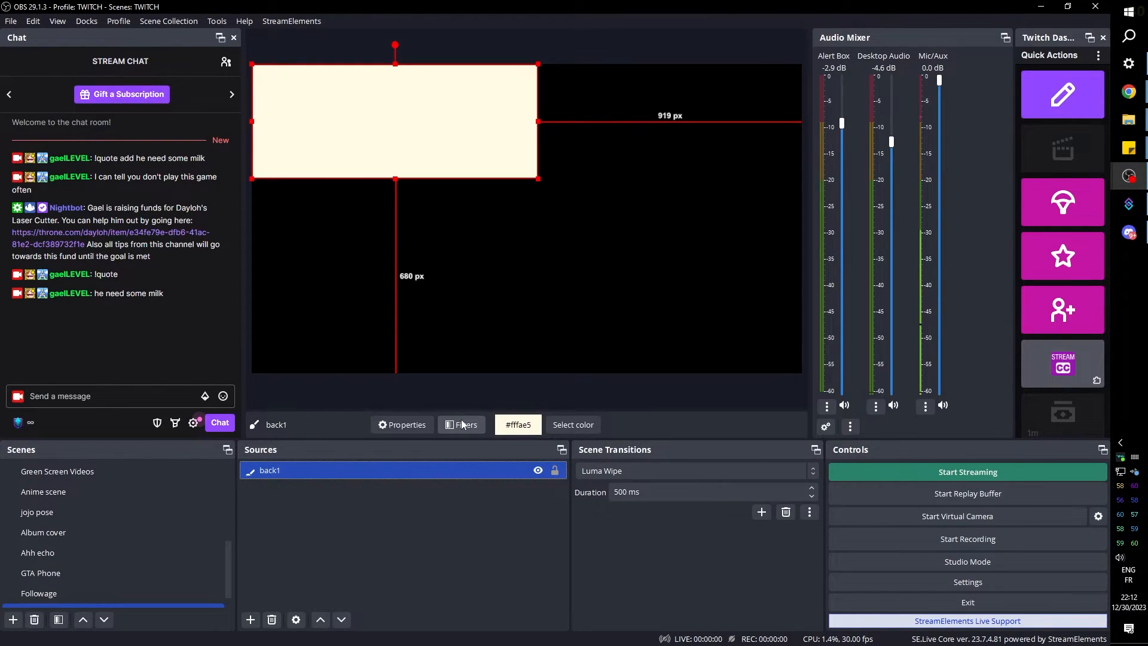
{"action": "left_click", "coordinate": [465, 424]}
{"action": "left_click", "coordinate": [308, 524]}
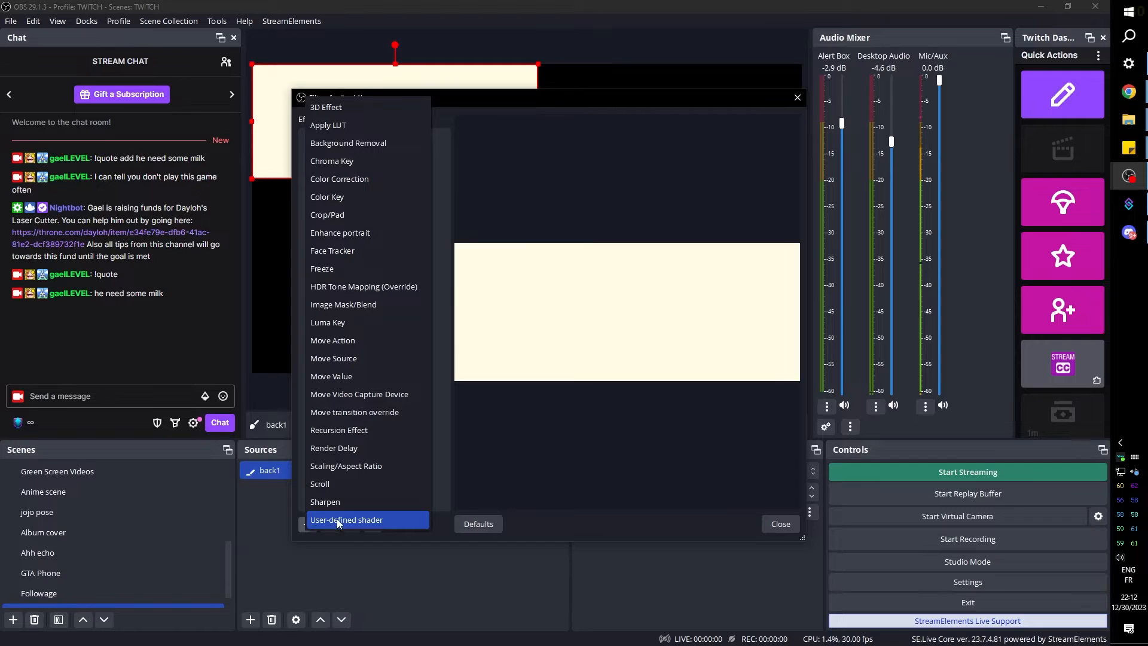
{"action": "left_click", "coordinate": [336, 518]}
{"action": "left_click", "coordinate": [520, 338]}
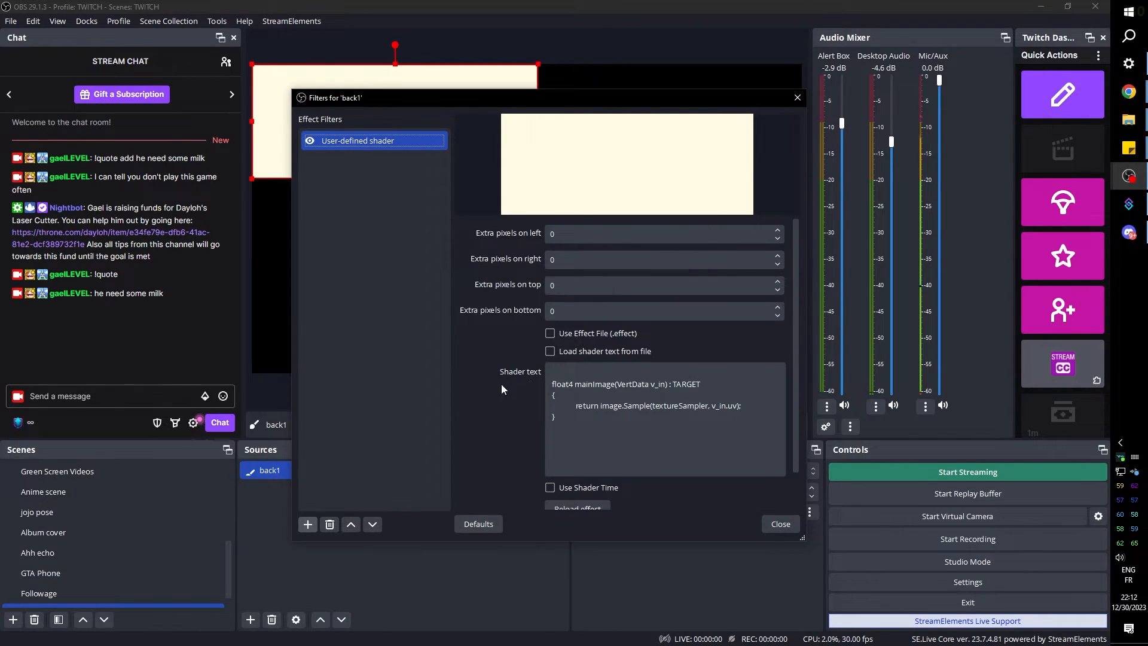
Load the shader text from rounded_rect.shader, set the corner radius to 200, and close the filters.
{"action": "scroll", "coordinate": [508, 382], "scroll_direction": "down", "scroll_amount": 1}
{"action": "left_click", "coordinate": [550, 311]}
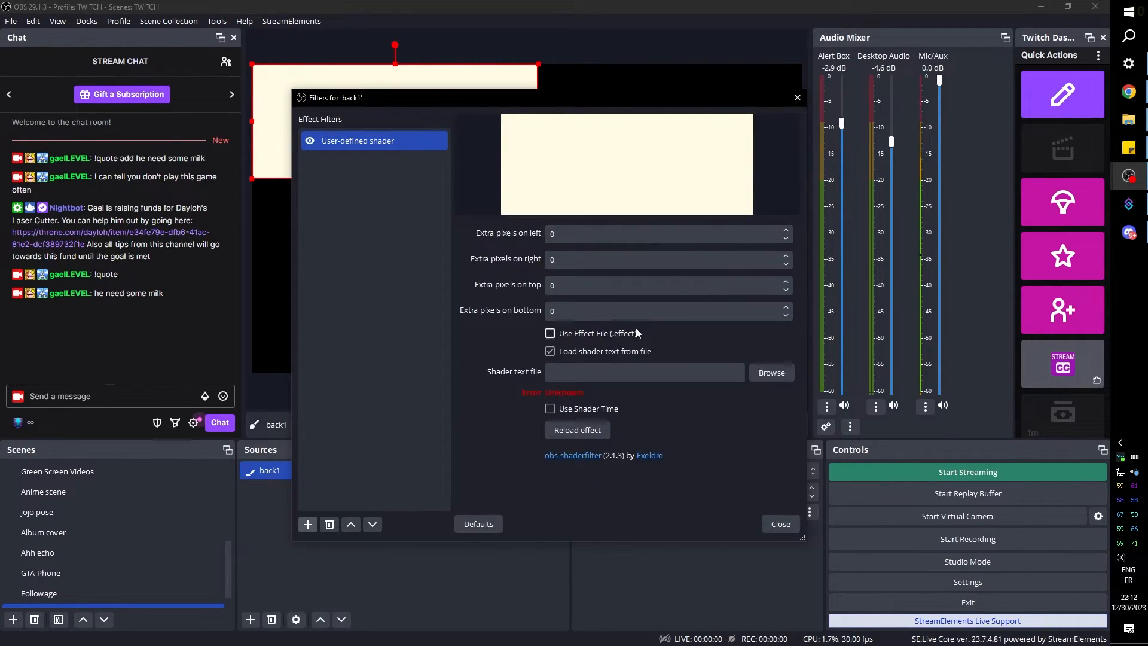
{"action": "left_click", "coordinate": [773, 372]}
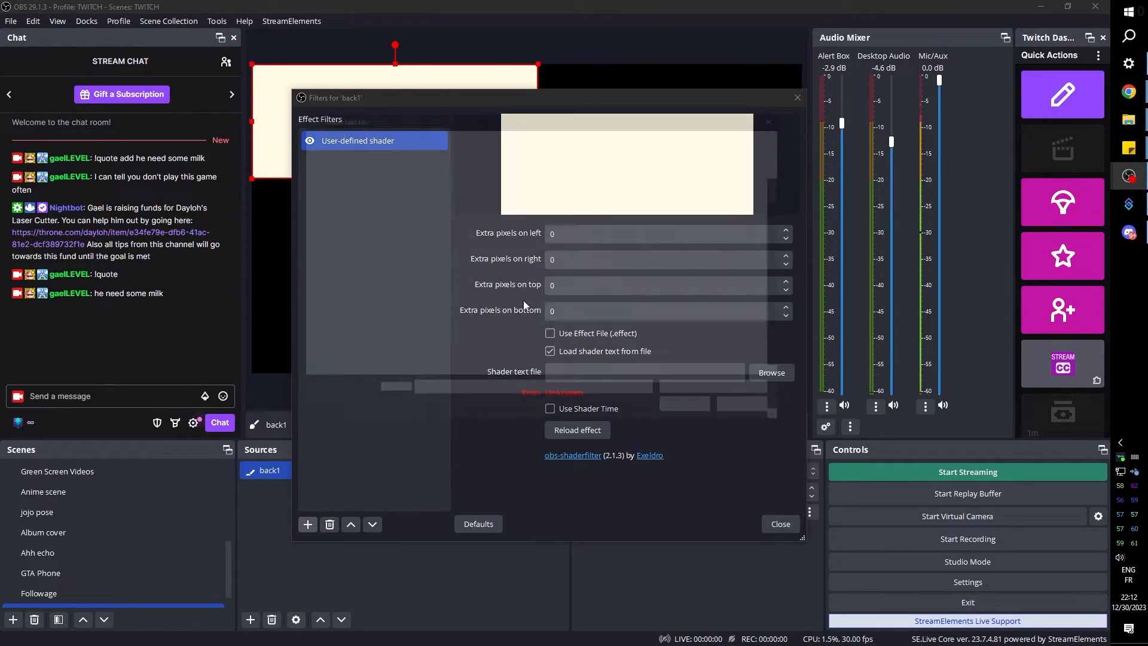
{"action": "left_click", "coordinate": [523, 304]}
{"action": "key", "text": "r"}
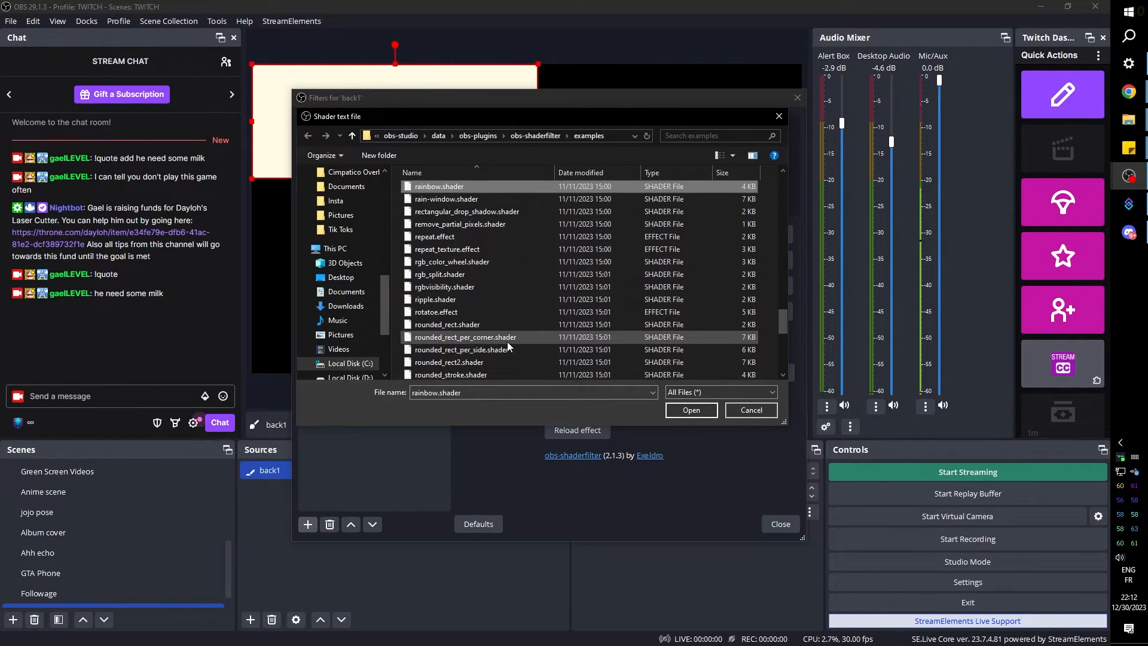
{"action": "scroll", "coordinate": [508, 341], "scroll_direction": "down", "scroll_amount": 1}
{"action": "double_click", "coordinate": [454, 297]}
{"action": "left_click_drag", "start_coordinate": [548, 441], "coordinate": [770, 448]}
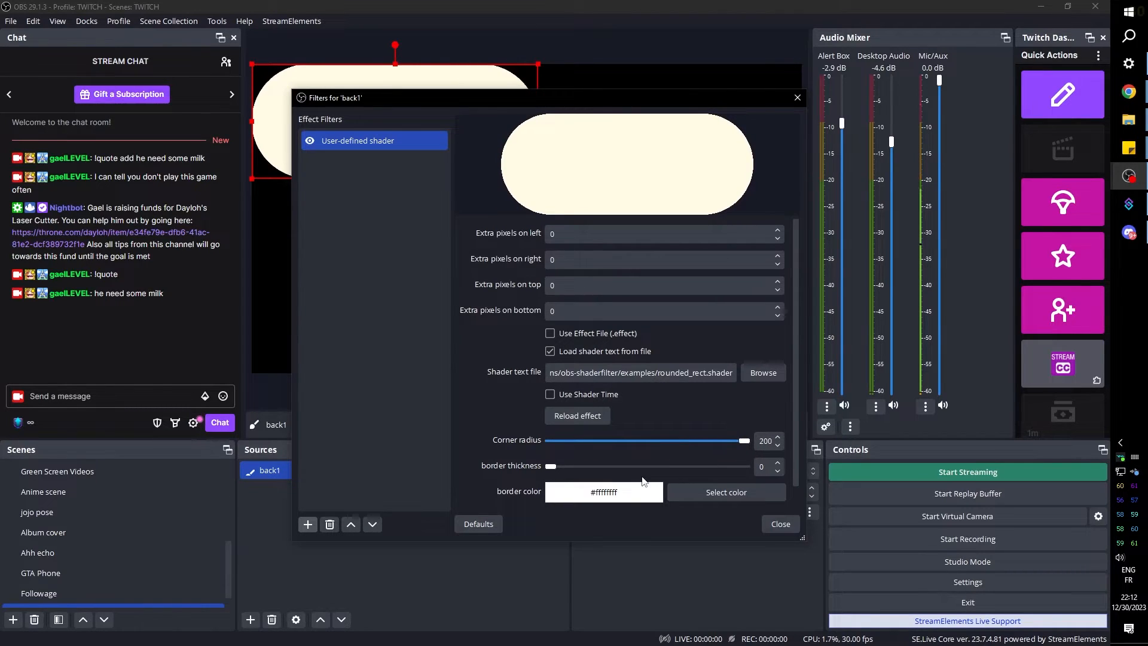
{"action": "left_click", "coordinate": [780, 524]}
Enlarge and reshape back1 in the preview, placing it about 340 px from the canvas top and 245 px from the bottom.
{"action": "left_click_drag", "start_coordinate": [538, 126], "coordinate": [701, 140]}
{"action": "left_click_drag", "start_coordinate": [409, 118], "coordinate": [462, 214]}
{"action": "left_click_drag", "start_coordinate": [747, 217], "coordinate": [737, 223]}
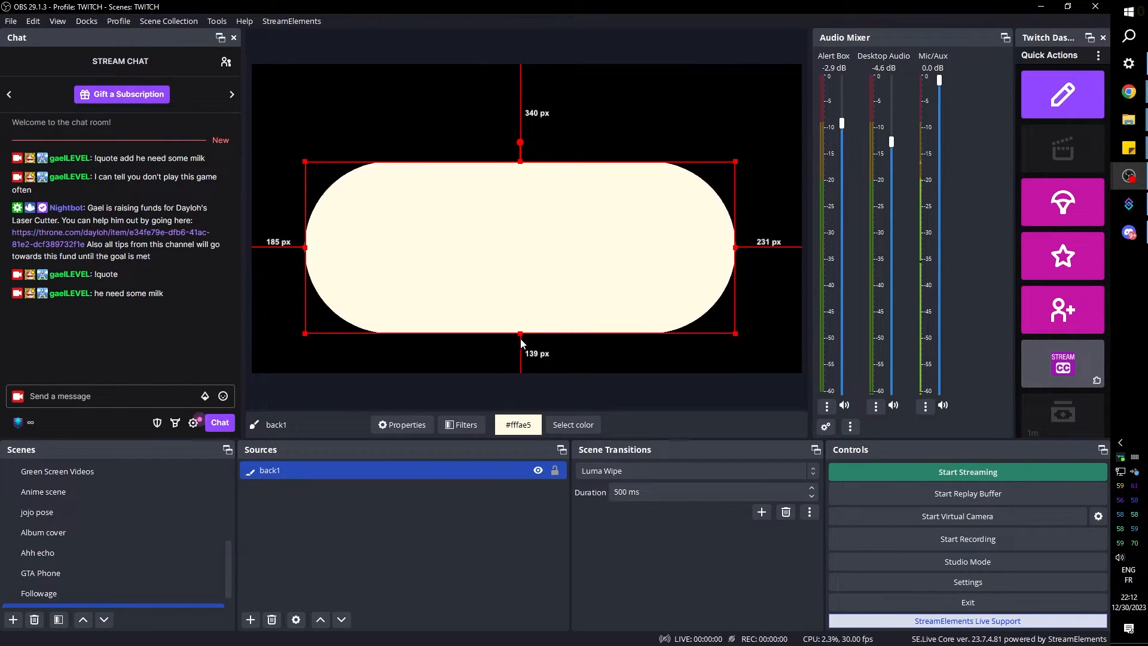
{"action": "left_click_drag", "start_coordinate": [521, 335], "coordinate": [521, 303]}
Paste a duplicate of back1 and reshape it over the lower half, about 228 px from the canvas's left edge and 116 px from the bottom.
{"action": "right_click", "coordinate": [303, 472]}
{"action": "left_click", "coordinate": [345, 75]}
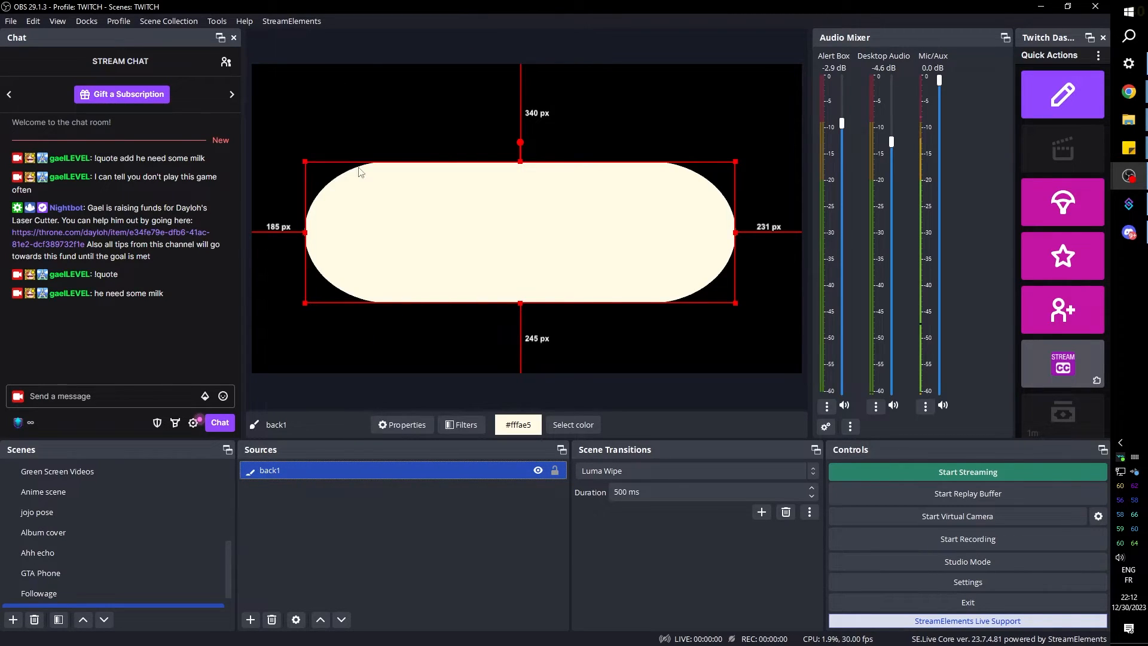
{"action": "right_click", "coordinate": [347, 480]}
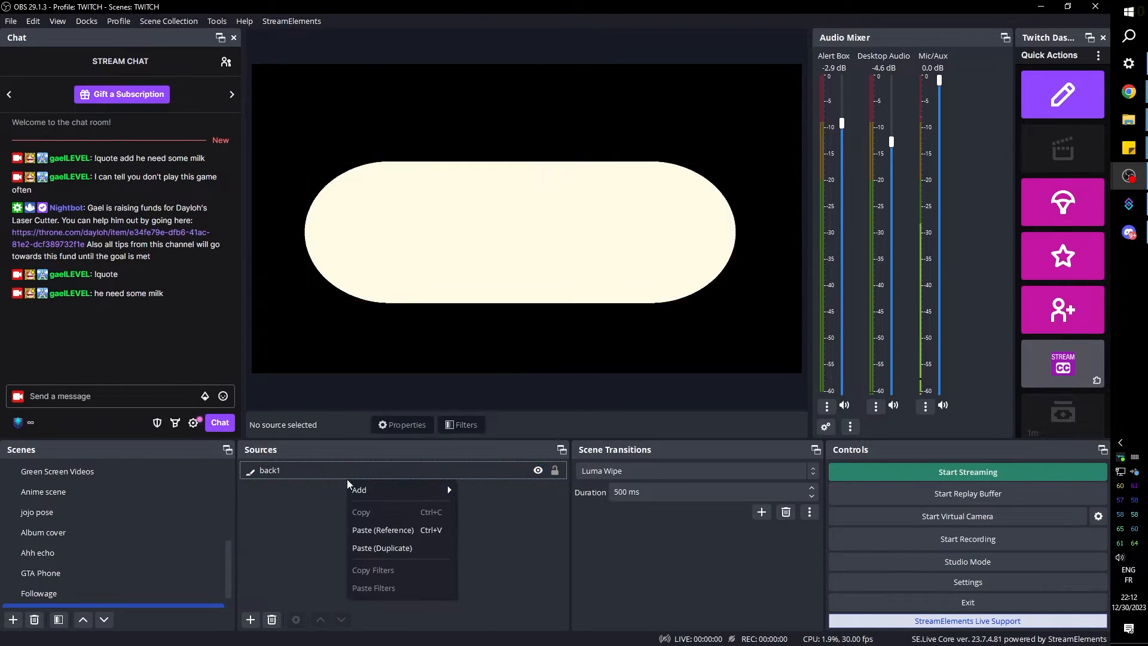
{"action": "left_click", "coordinate": [369, 551]}
{"action": "left_click_drag", "start_coordinate": [551, 354], "coordinate": [555, 322]}
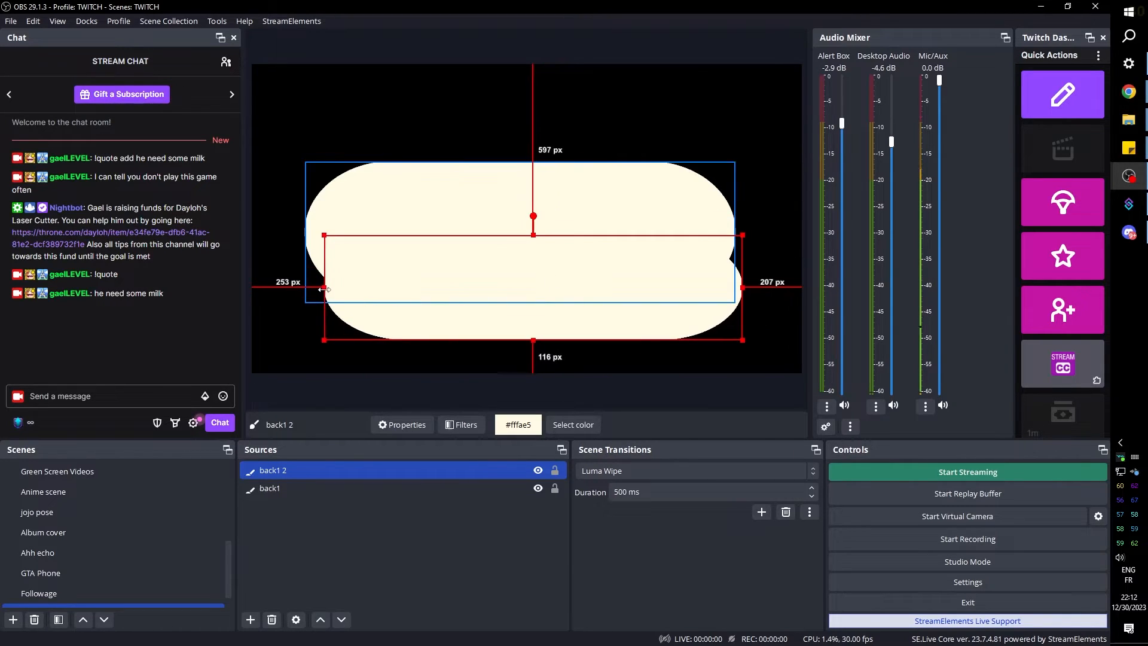
{"action": "left_click_drag", "start_coordinate": [323, 289], "coordinate": [323, 289]}
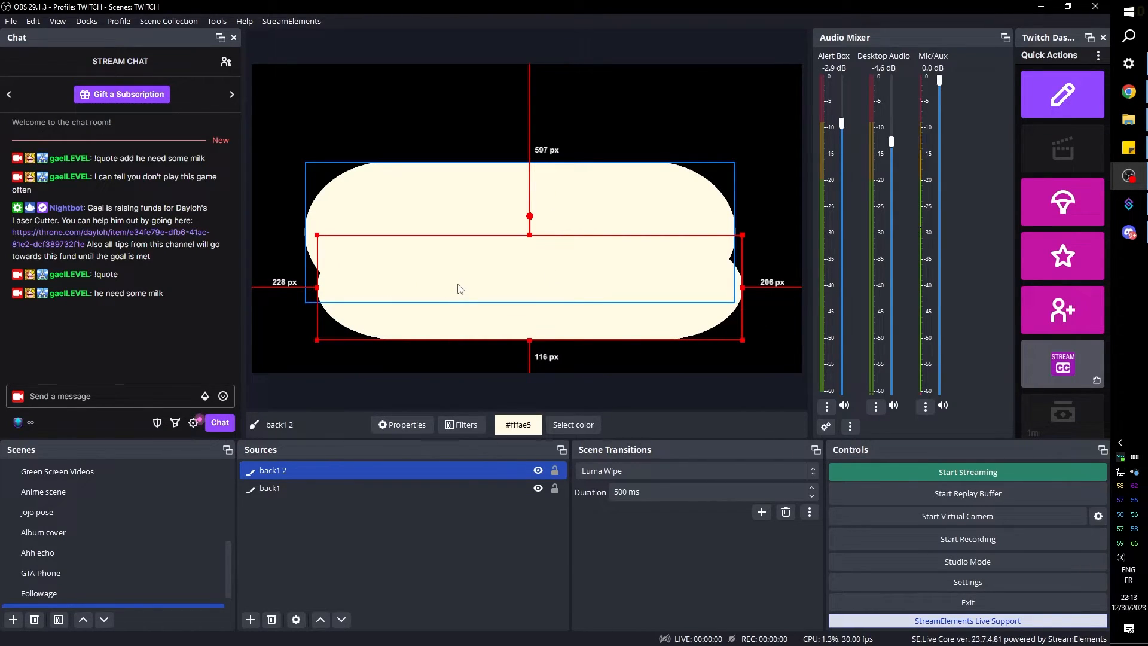
Rotate the lower bubble copy by 3° in its transform settings and move it up slightly.
{"action": "key", "text": "ctrl+e"}
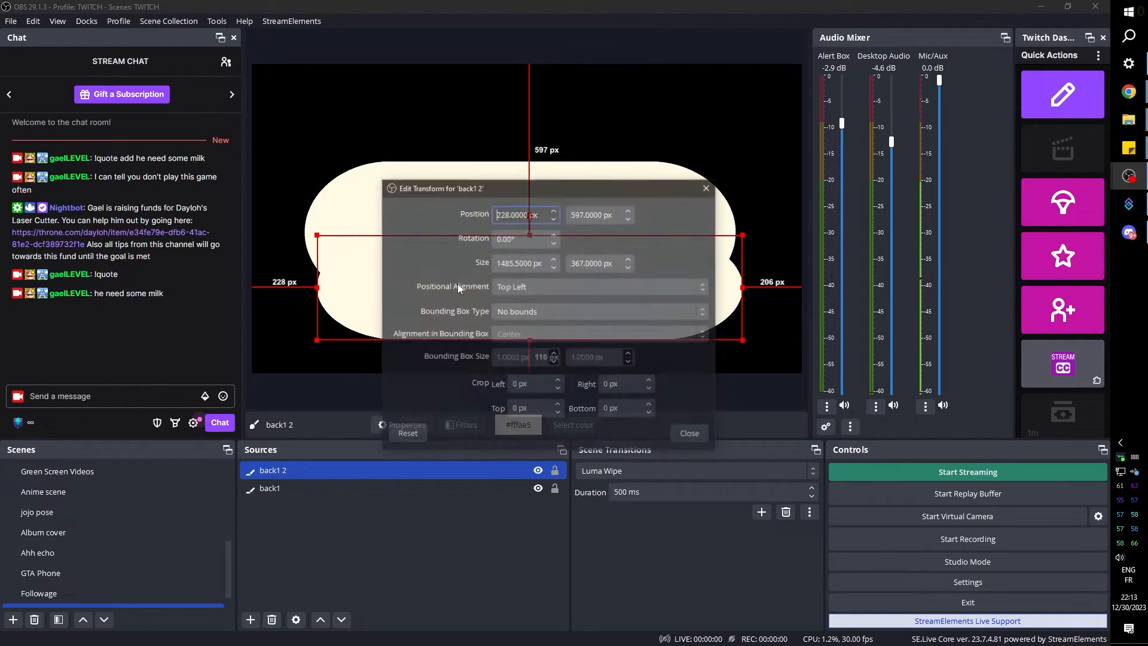
{"action": "double_click", "coordinate": [495, 239]}
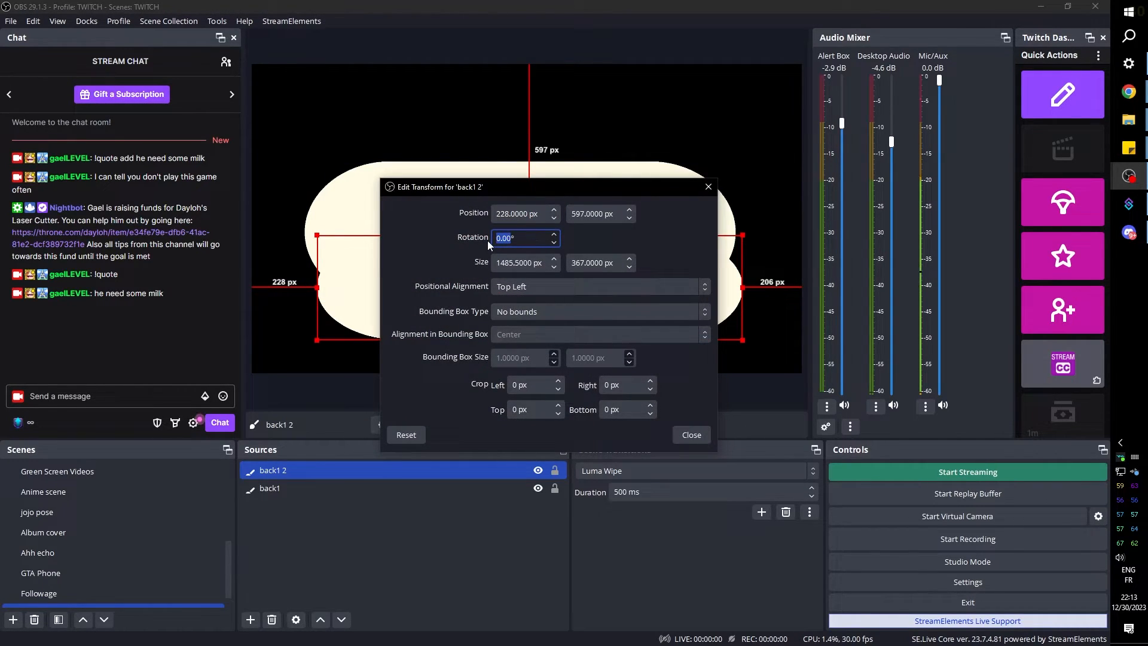
{"action": "type", "text": "10"}
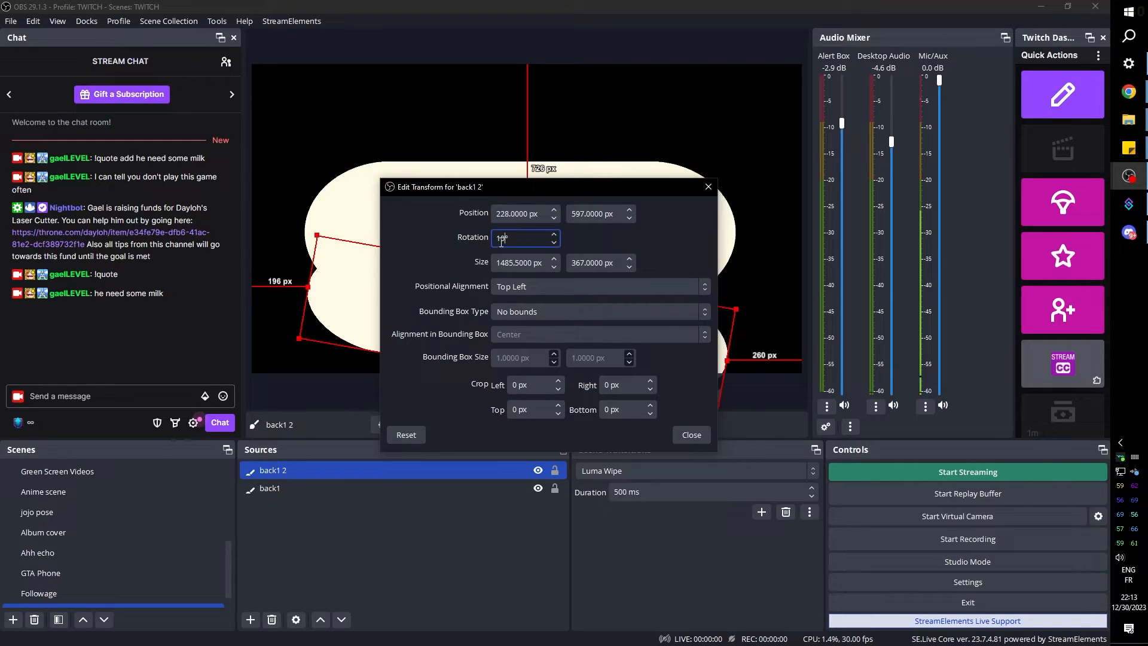
{"action": "type", "text": "5"}
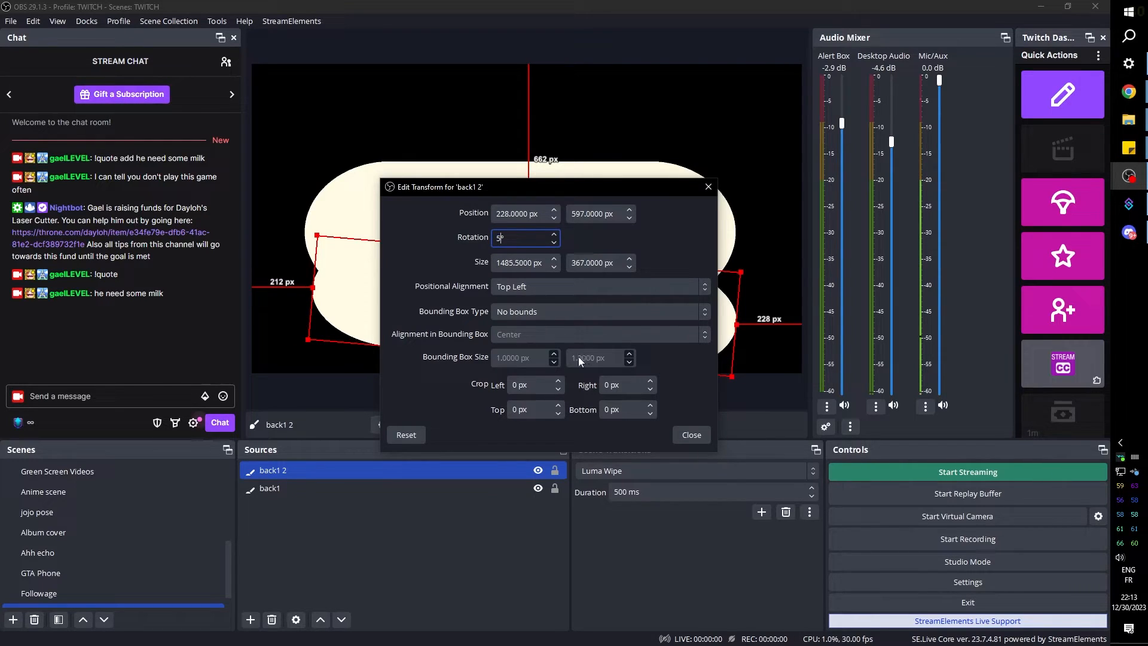
{"action": "double_click", "coordinate": [500, 238]}
{"action": "type", "text": "3"}
{"action": "left_click", "coordinate": [683, 439]}
{"action": "left_click_drag", "start_coordinate": [530, 317], "coordinate": [527, 303]}
Check the reference bubble in Chrome, return to OBS, and lower back1's top edge to flatten the upper shape.
{"action": "mouse_move", "coordinate": [1128, 91]}
{"action": "left_click", "coordinate": [1038, 153]}
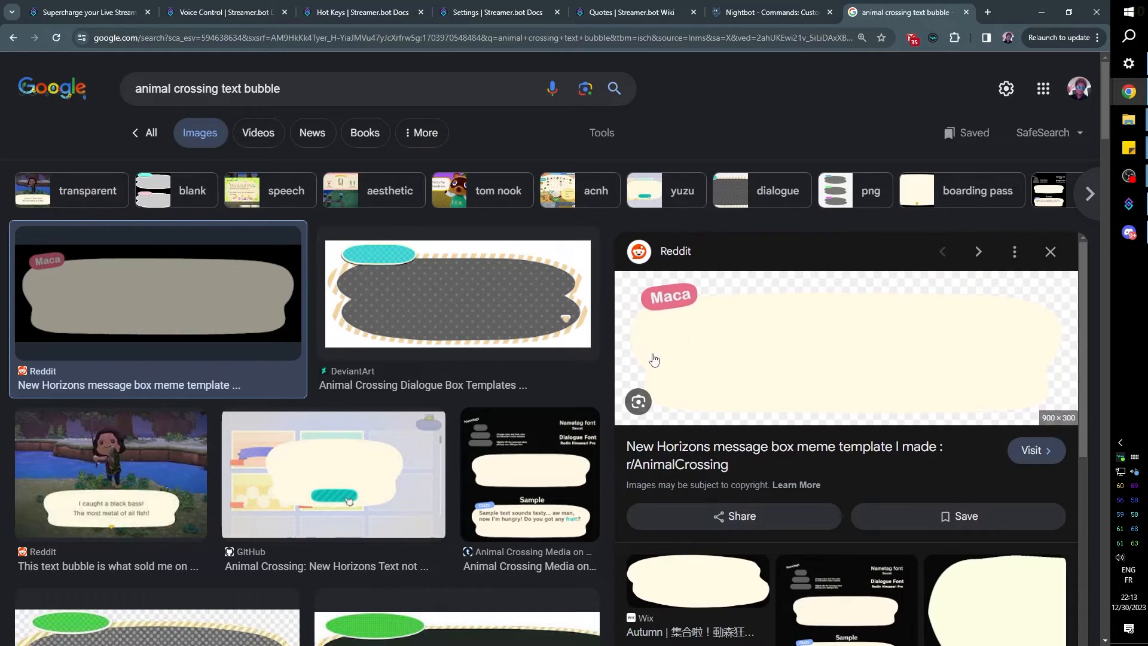
{"action": "left_click", "coordinate": [1038, 12]}
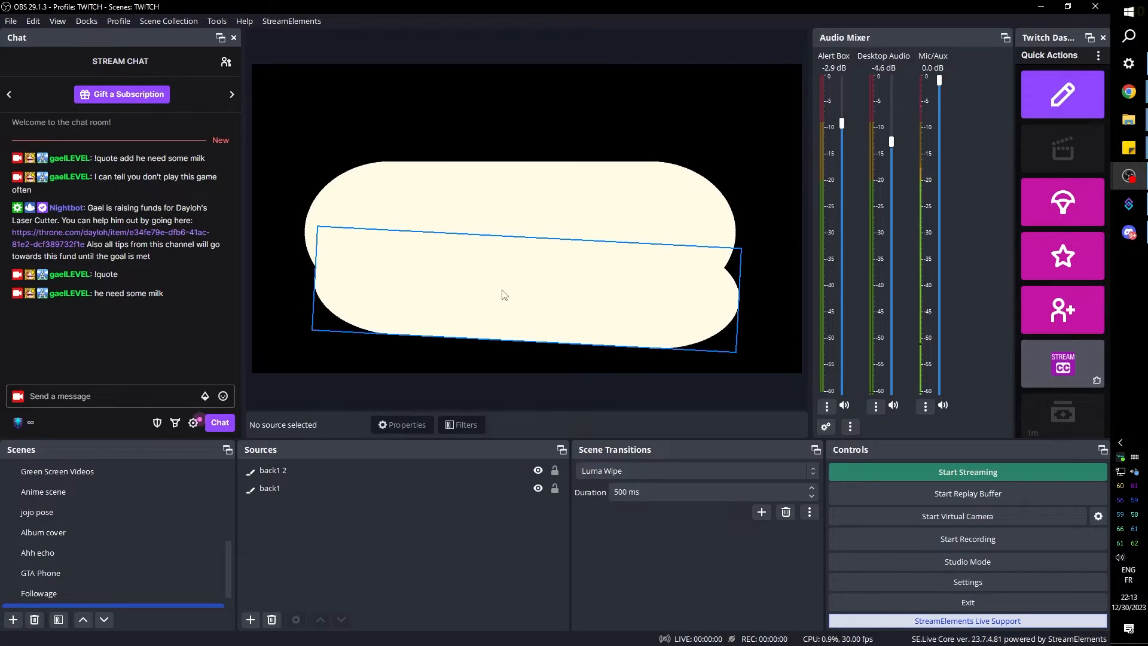
{"action": "left_click", "coordinate": [477, 165]}
{"action": "left_click", "coordinate": [296, 526]}
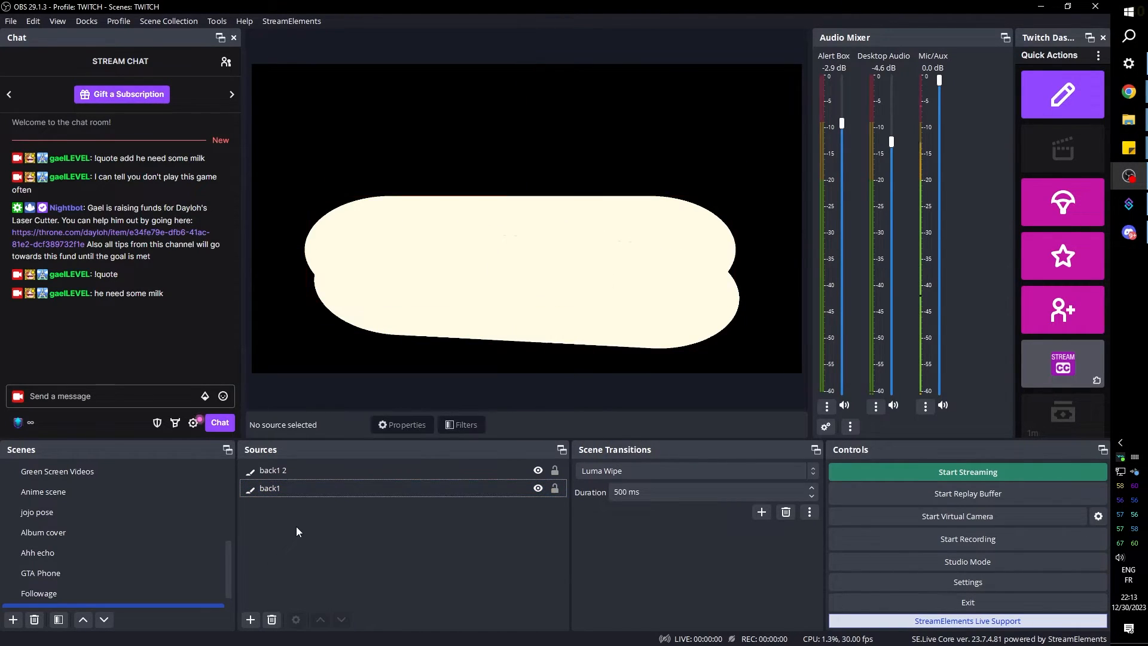
Paste another duplicate of back1 and open the new source's name for editing.
{"action": "right_click", "coordinate": [306, 517]}
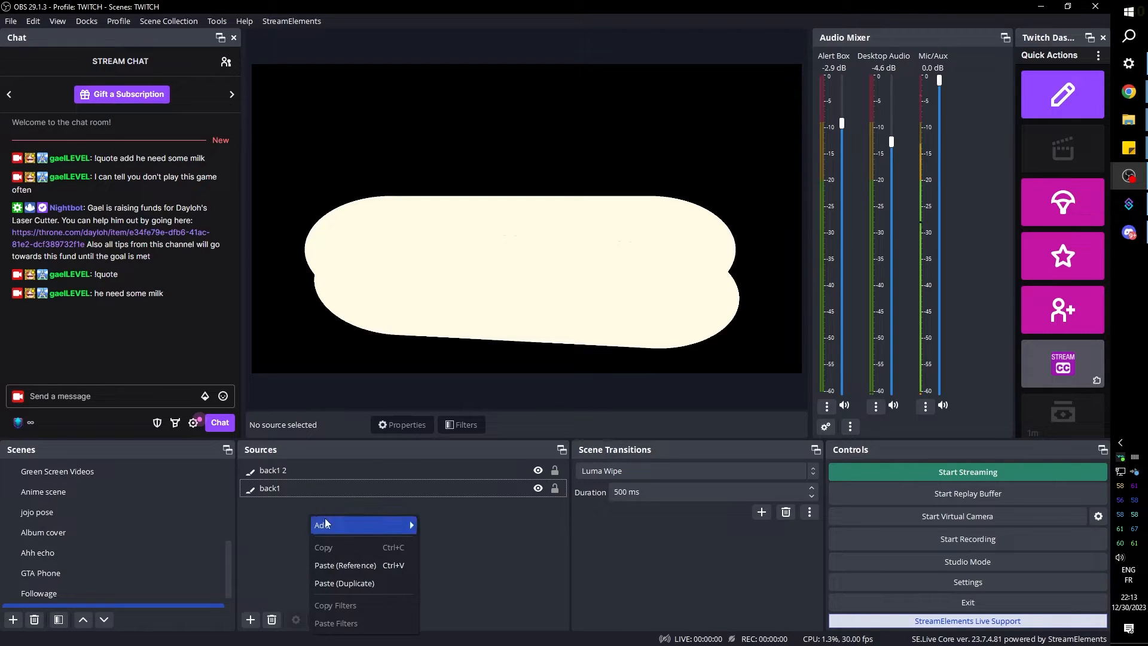
{"action": "left_click", "coordinate": [354, 583]}
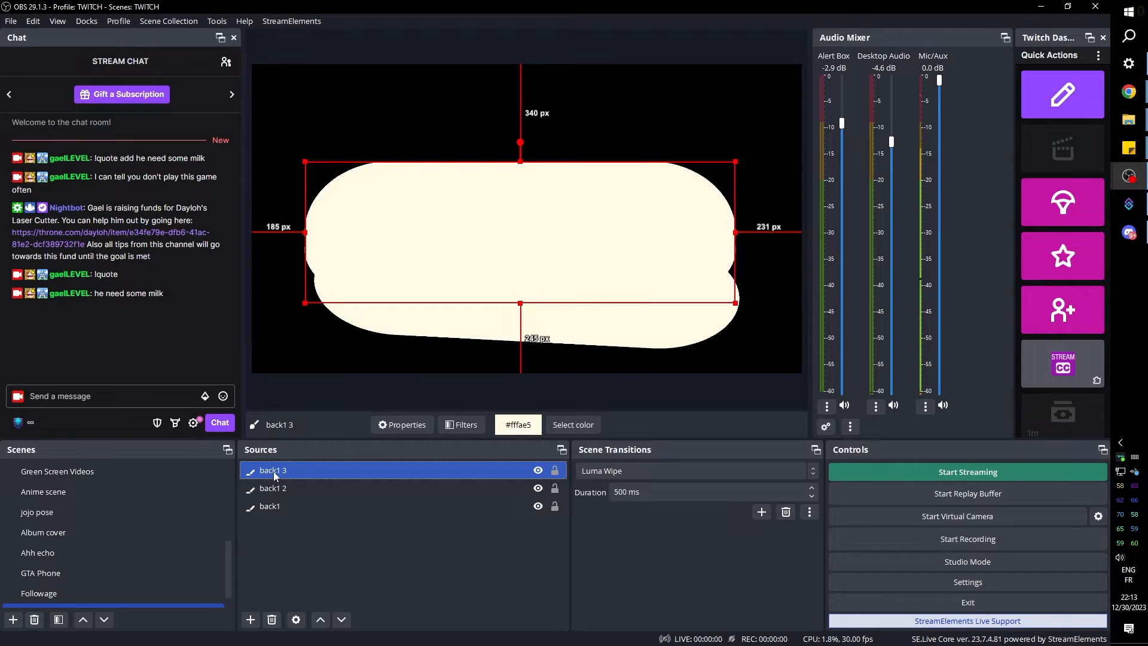
{"action": "key", "text": "F2"}
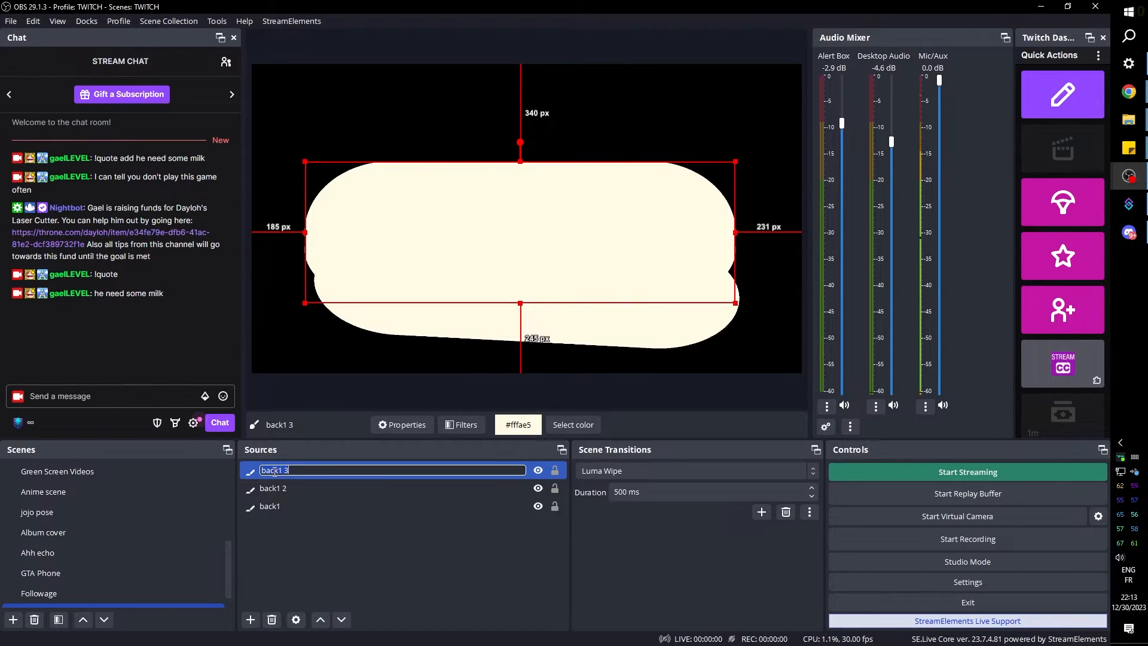
Rename the top colour source as "nametage back" and recolour it #4bc5a2 by sampling the screen colour from the browser's reference image.
{"action": "type", "text": "nametage back"}
{"action": "key", "text": "Return"}
{"action": "left_click", "coordinate": [555, 426]}
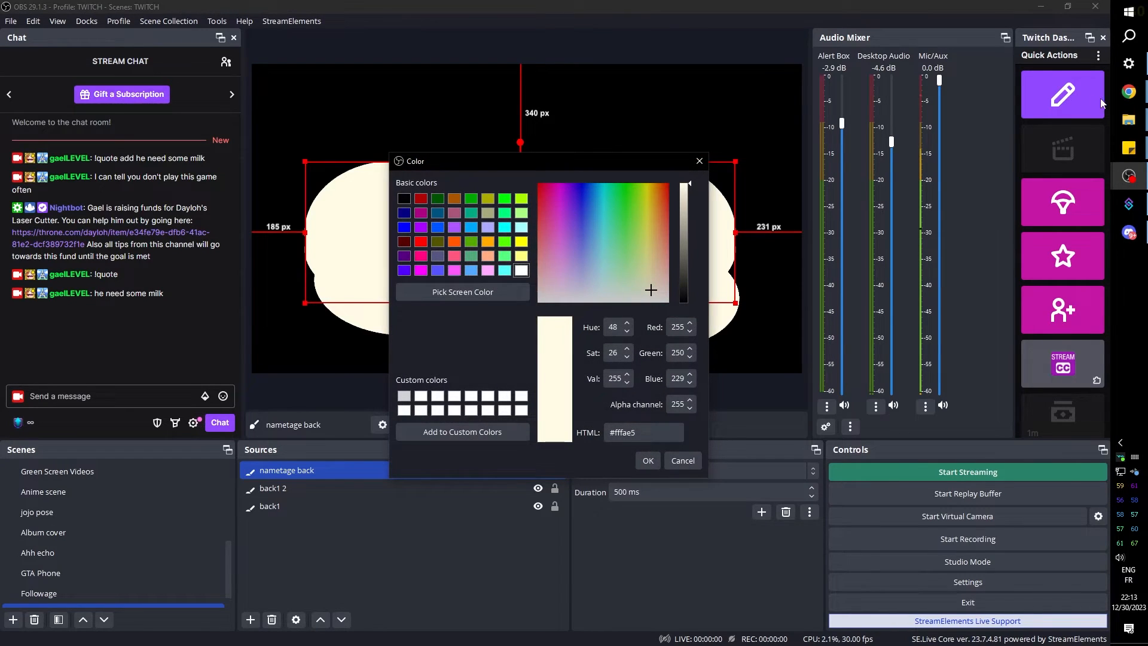
{"action": "left_click", "coordinate": [1128, 91]}
{"action": "left_click_drag", "start_coordinate": [615, 188], "coordinate": [609, 198]}
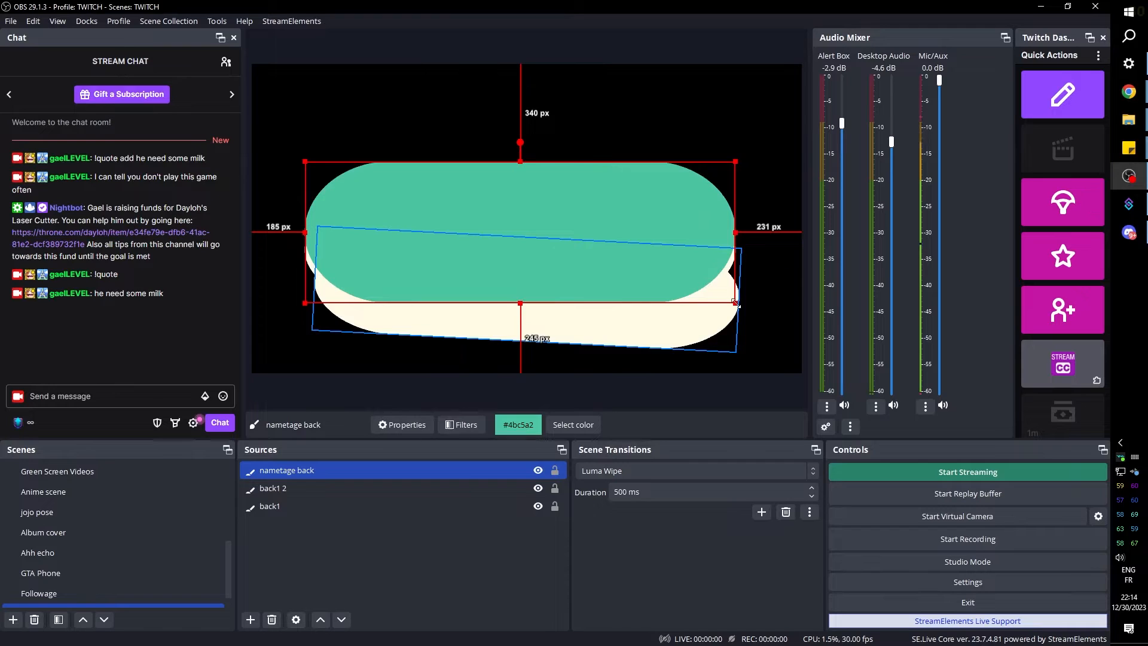
Scale the green nametage back shape down to under half its size and reduce its source height.
{"action": "left_click_drag", "start_coordinate": [737, 304], "coordinate": [481, 203]}
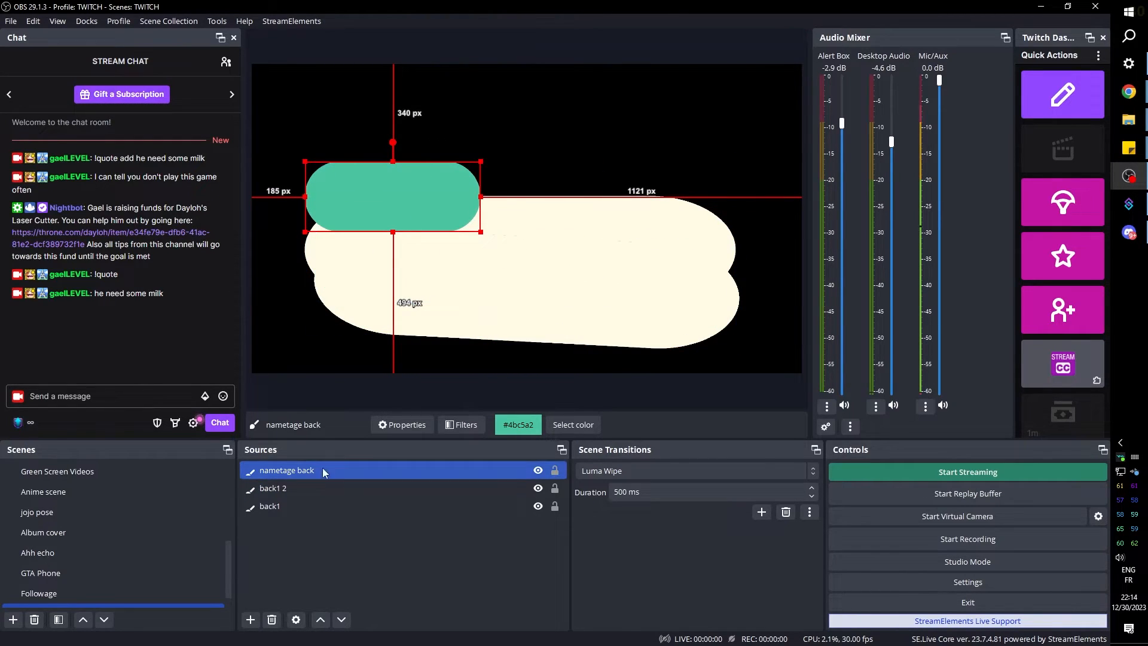
{"action": "double_click", "coordinate": [286, 471]}
{"action": "left_click_drag", "start_coordinate": [341, 381], "coordinate": [336, 380]}
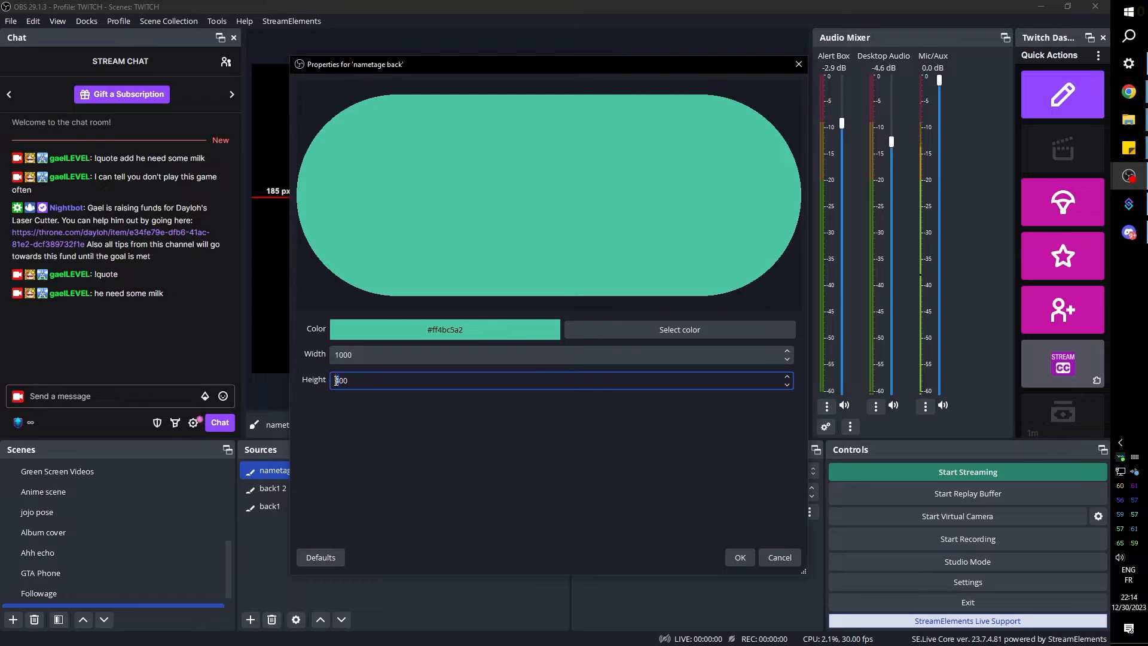
{"action": "type", "text": "2"}
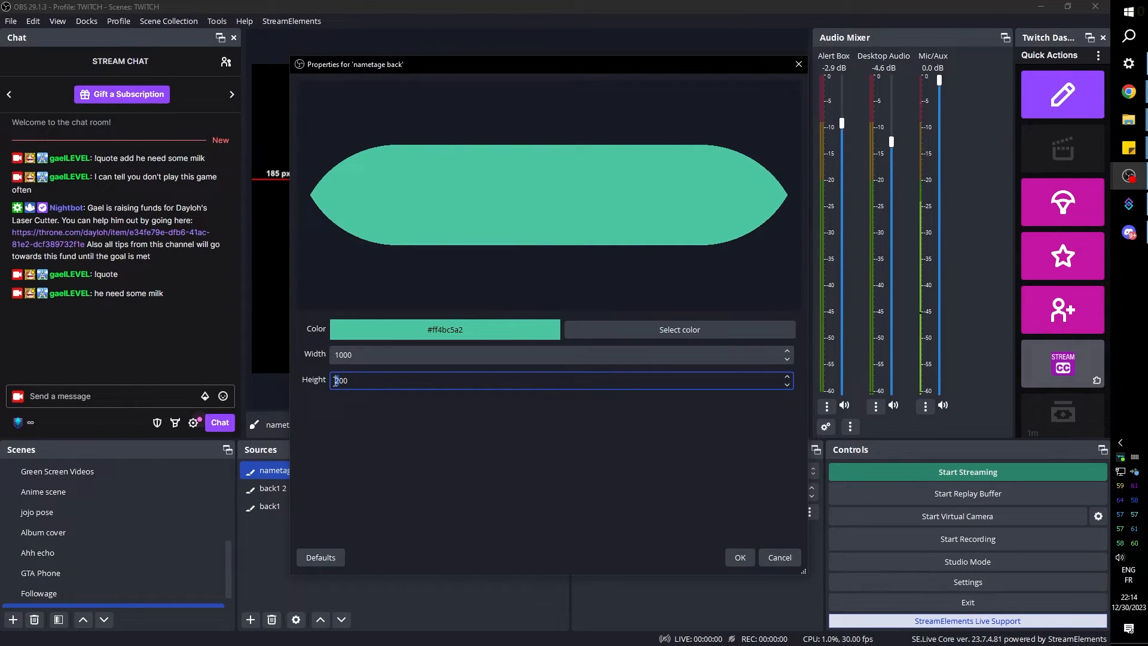
{"action": "left_click", "coordinate": [732, 558]}
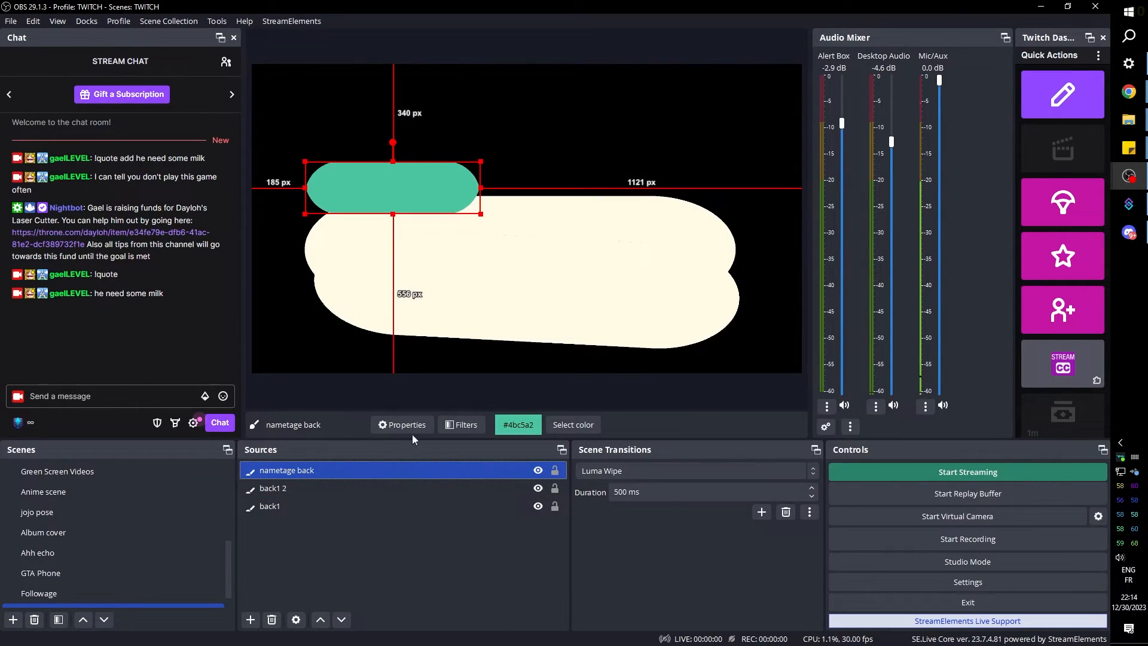
Adjust the corner rounding in nametage back's rounded_rect shader filter, and shrink the shape onto the bubble's upper-left edge.
{"action": "left_click", "coordinate": [463, 425]}
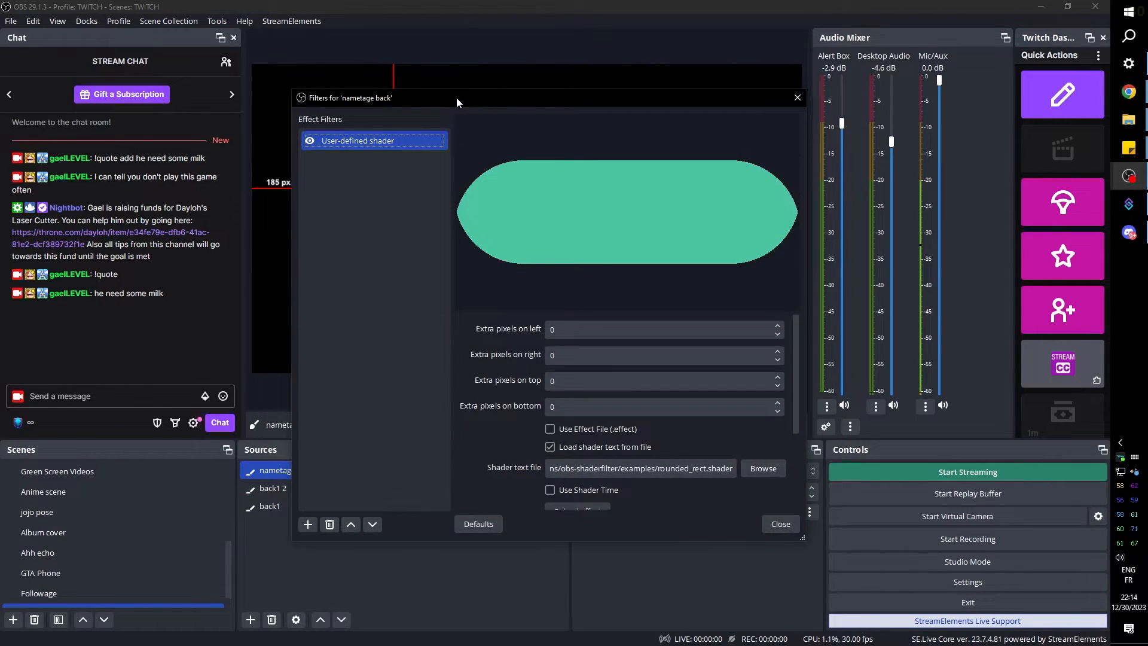
{"action": "left_click_drag", "start_coordinate": [456, 98], "coordinate": [669, 53]}
{"action": "scroll", "coordinate": [684, 362], "scroll_direction": "down", "scroll_amount": 3}
{"action": "left_click_drag", "start_coordinate": [934, 372], "coordinate": [904, 375]}
{"action": "key", "text": "Escape"}
{"action": "left_click_drag", "start_coordinate": [481, 162], "coordinate": [406, 181]}
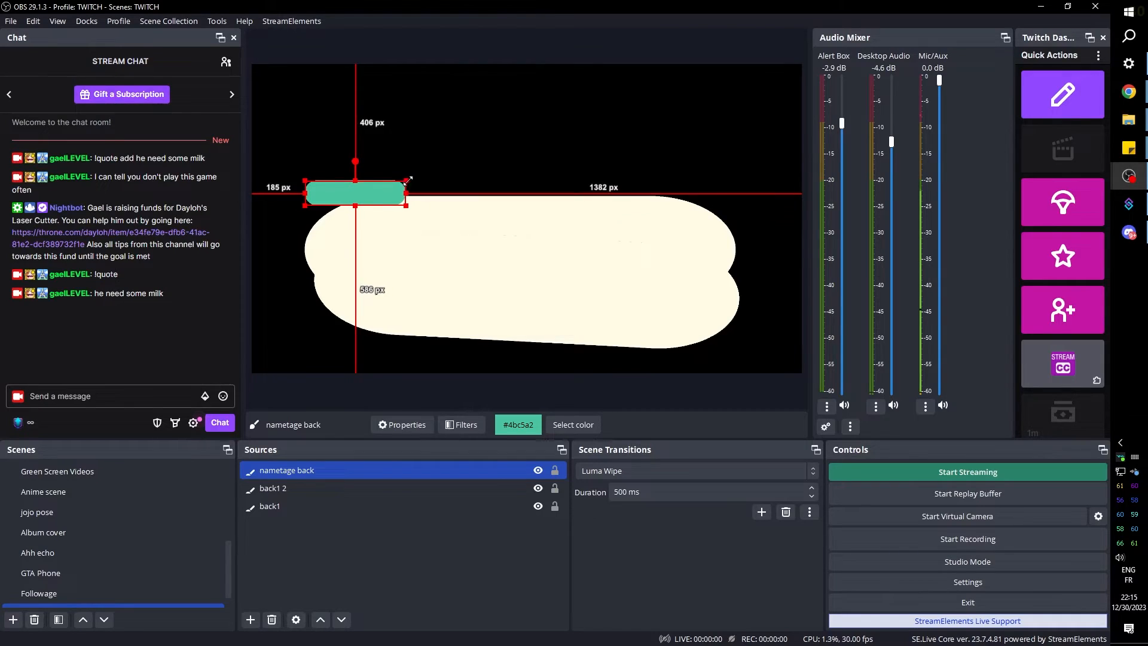
{"action": "left_click", "coordinate": [338, 547]}
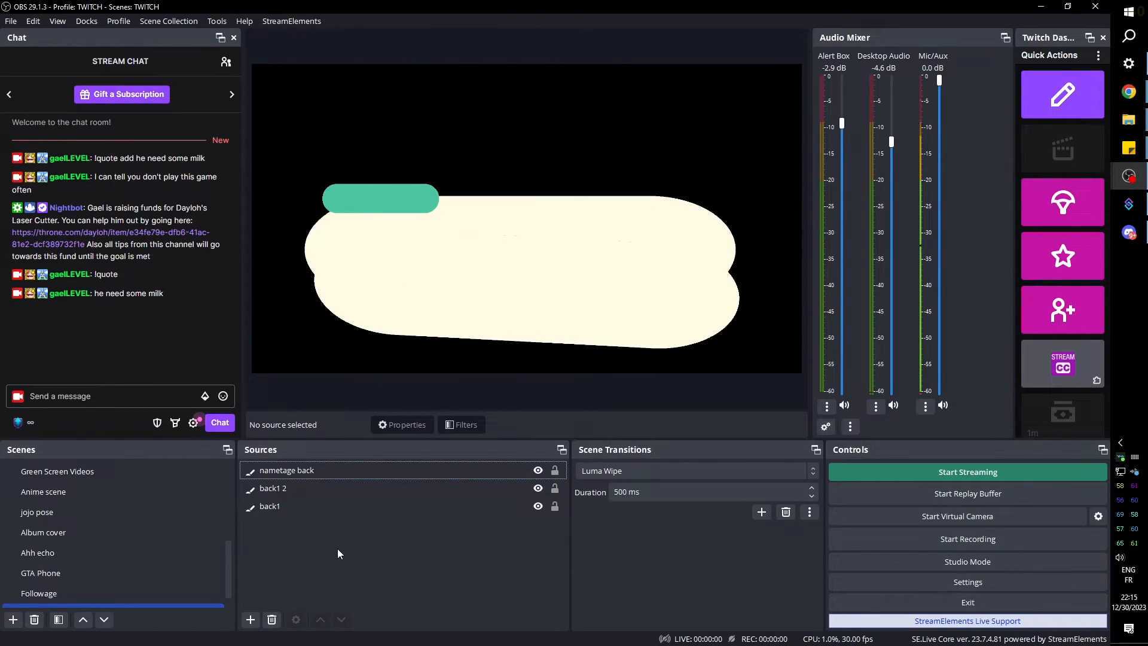
Add a Text (GDI+) source named "Nametag" containing the text "Place Holder".
{"action": "left_click", "coordinate": [259, 619]}
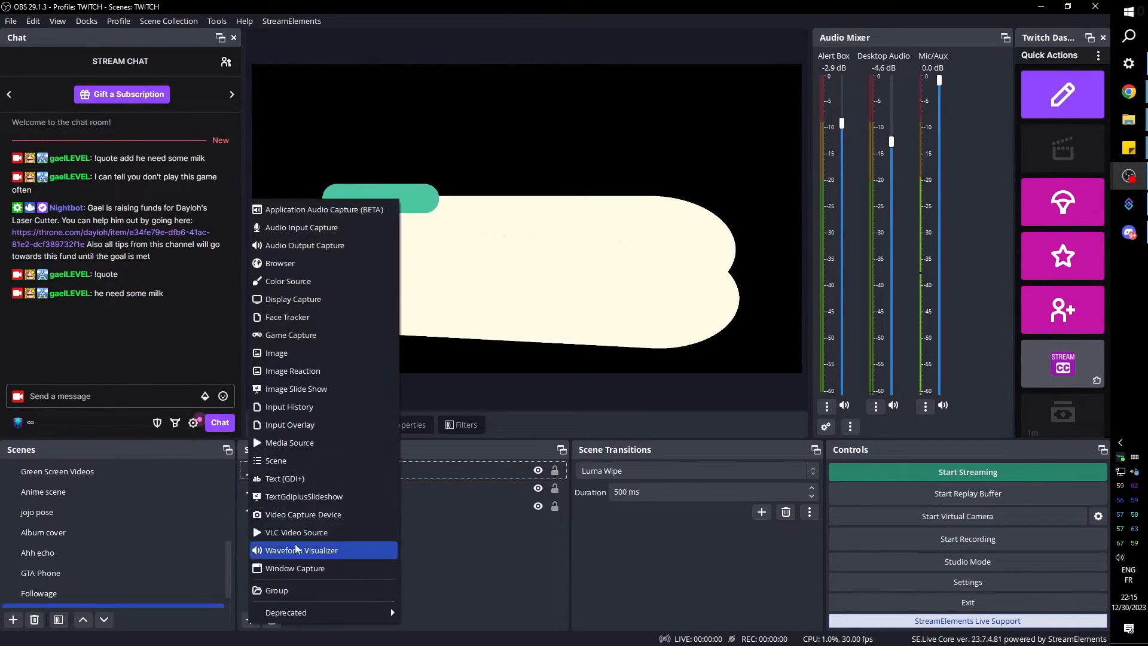
{"action": "left_click", "coordinate": [293, 478]}
{"action": "type", "text": "Nametag"}
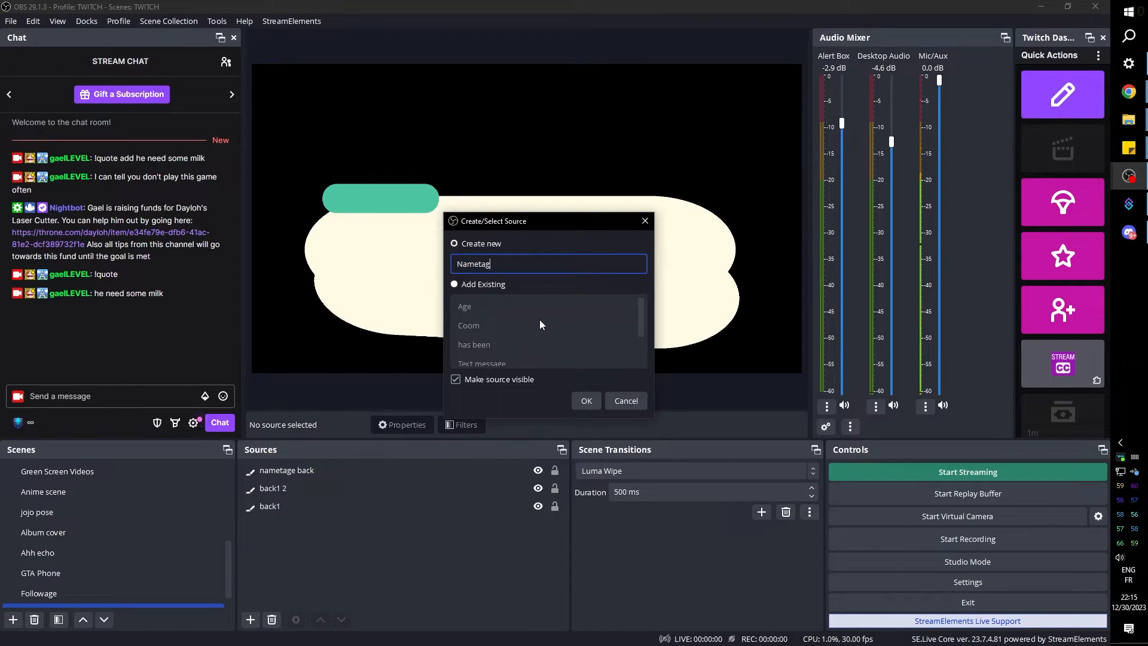
{"action": "key", "text": "Return"}
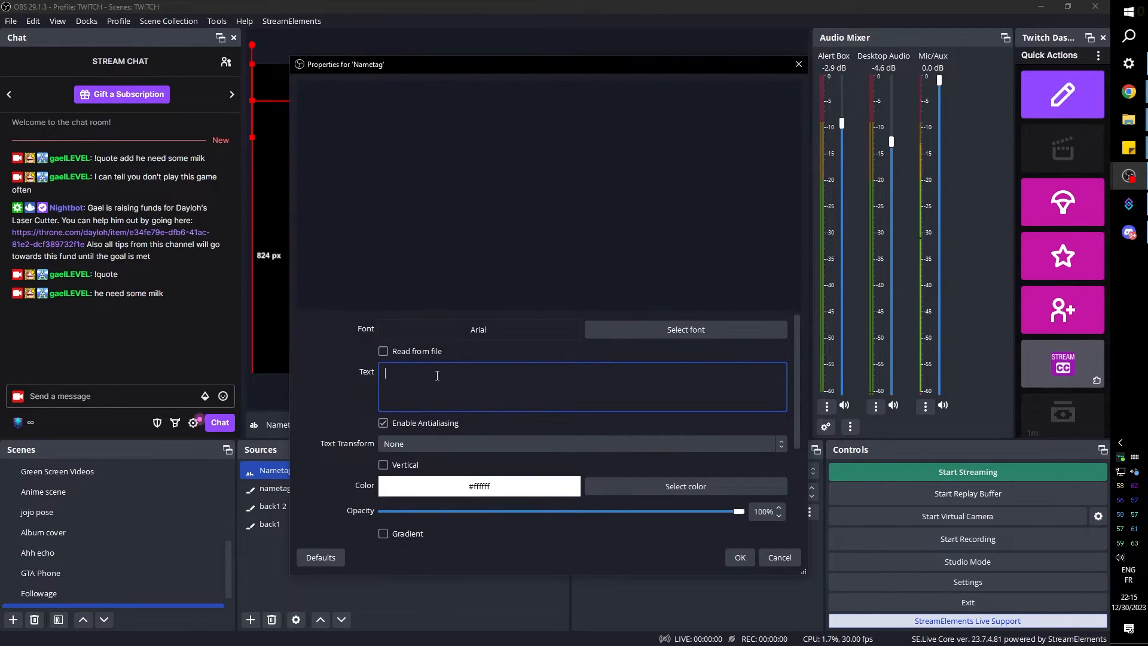
{"action": "type", "text": "Place"}
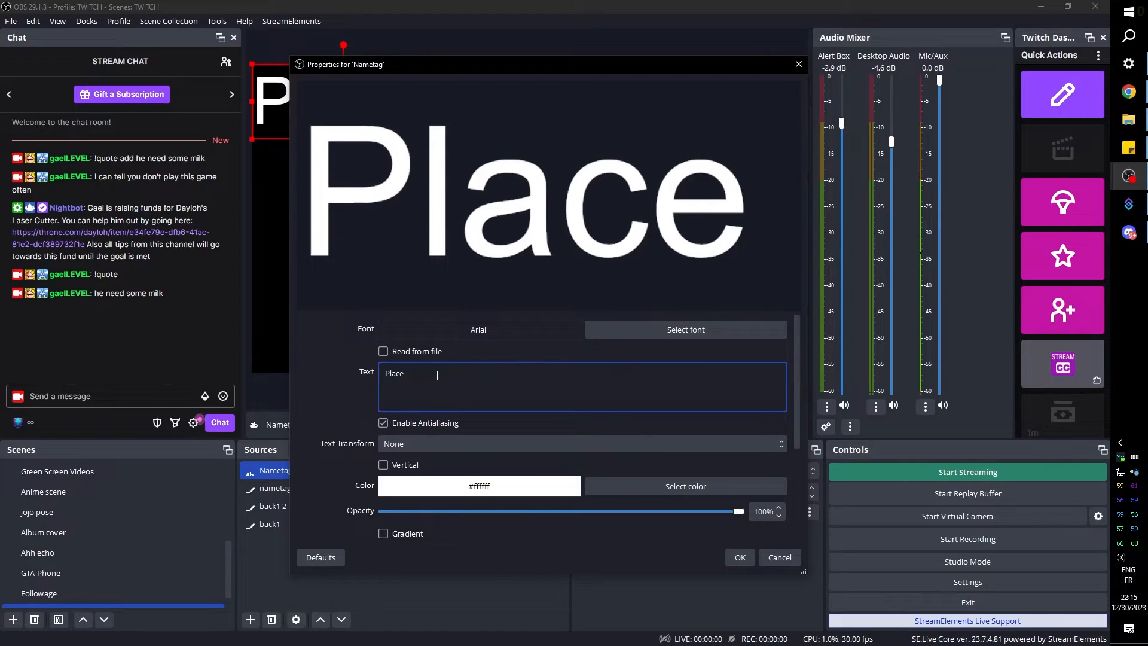
{"action": "type", "text": " Holder"}
{"action": "left_click", "coordinate": [740, 558]}
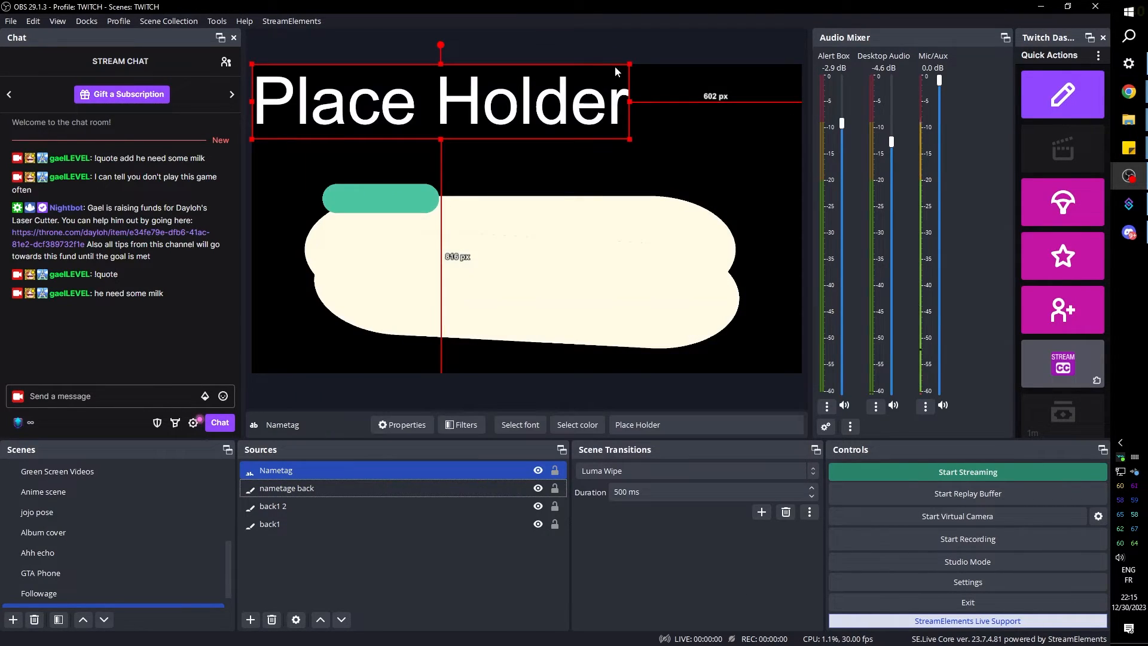
Scale the Place Holder text down onto the green shape and compare it with the text bubble reference in the browser.
{"action": "left_click_drag", "start_coordinate": [629, 63], "coordinate": [389, 201]}
{"action": "mouse_move", "coordinate": [1129, 91]}
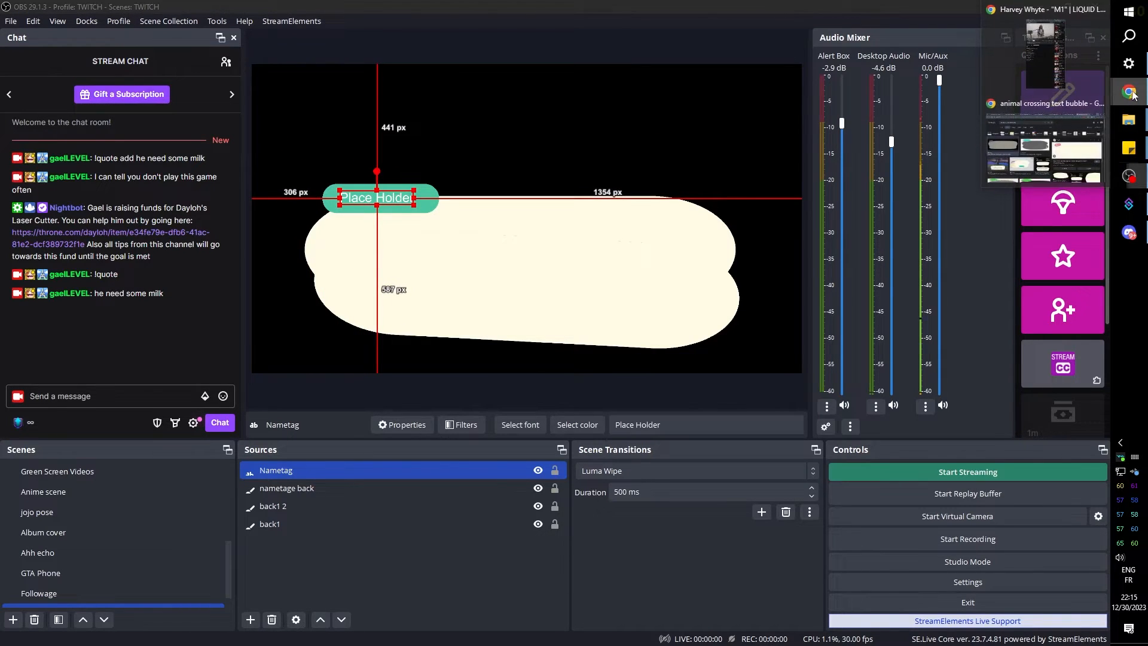
{"action": "left_click", "coordinate": [1050, 161]}
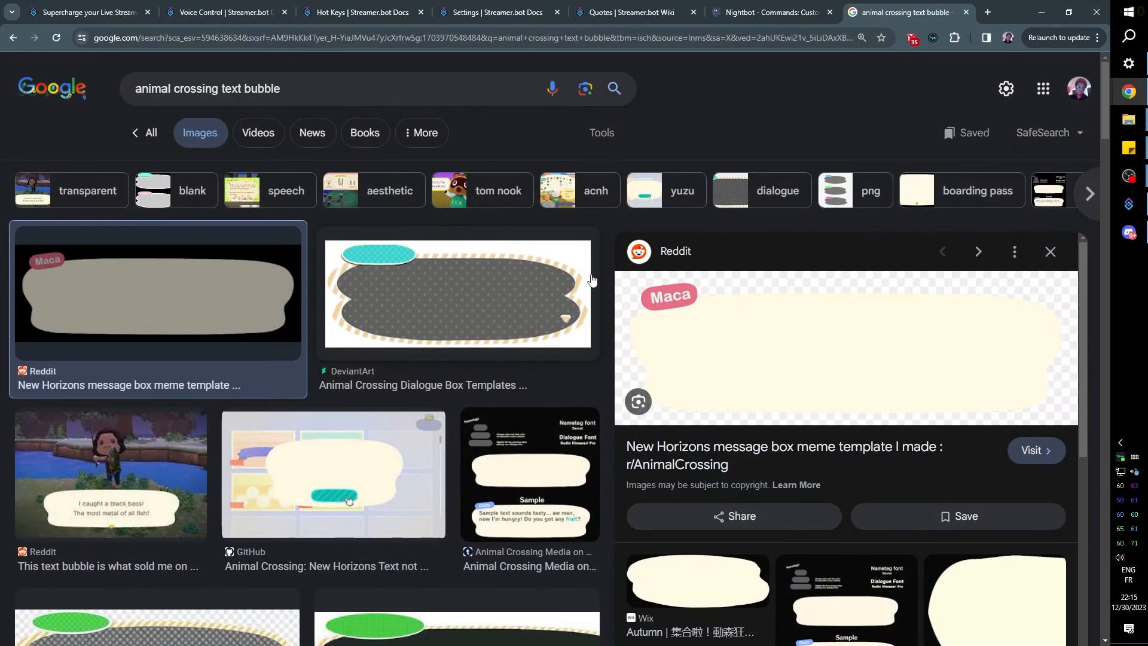
{"action": "left_click", "coordinate": [1041, 9]}
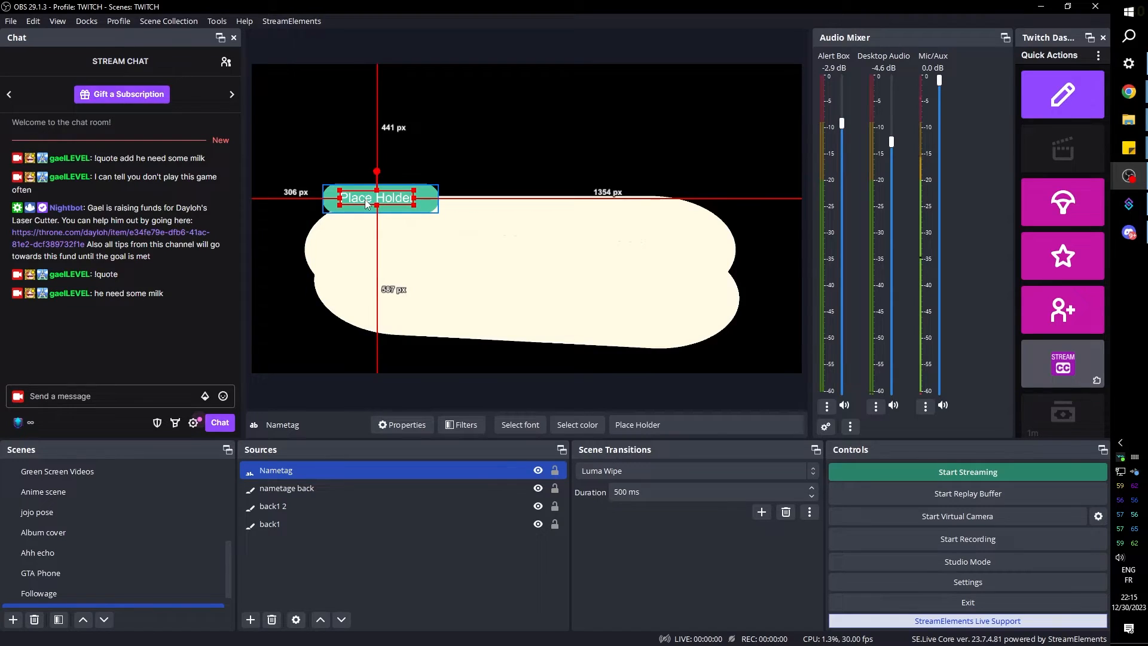
Set the Nametag text's bounding box type to Maximum size only and move the text over the green shape.
{"action": "key", "text": "ctrl+e"}
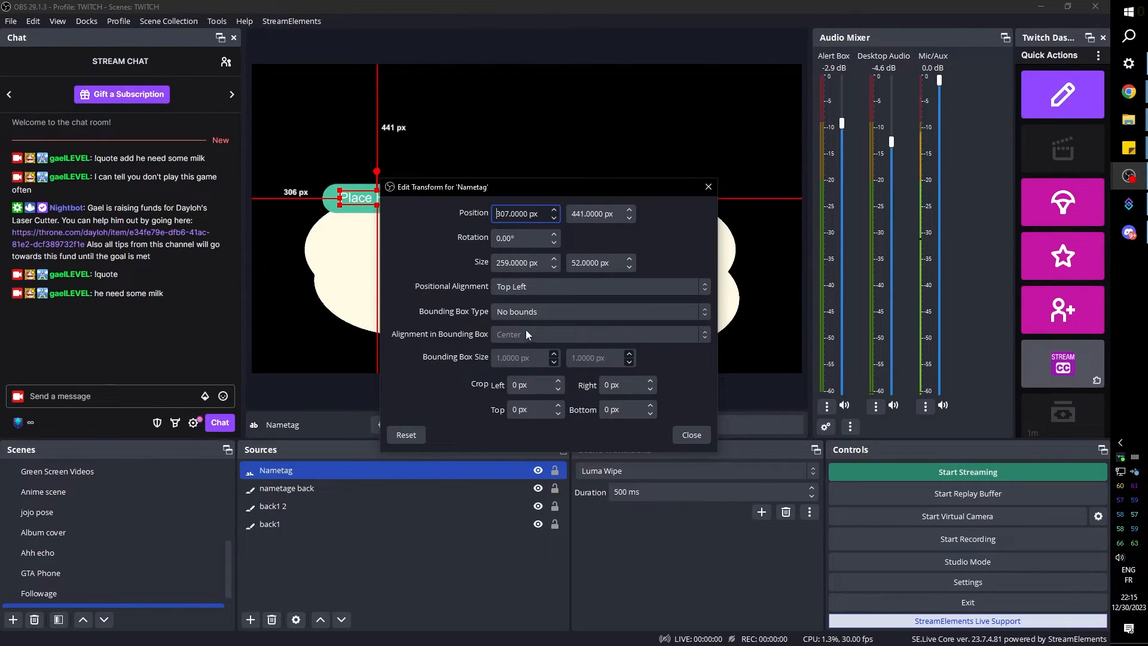
{"action": "left_click", "coordinate": [521, 312]}
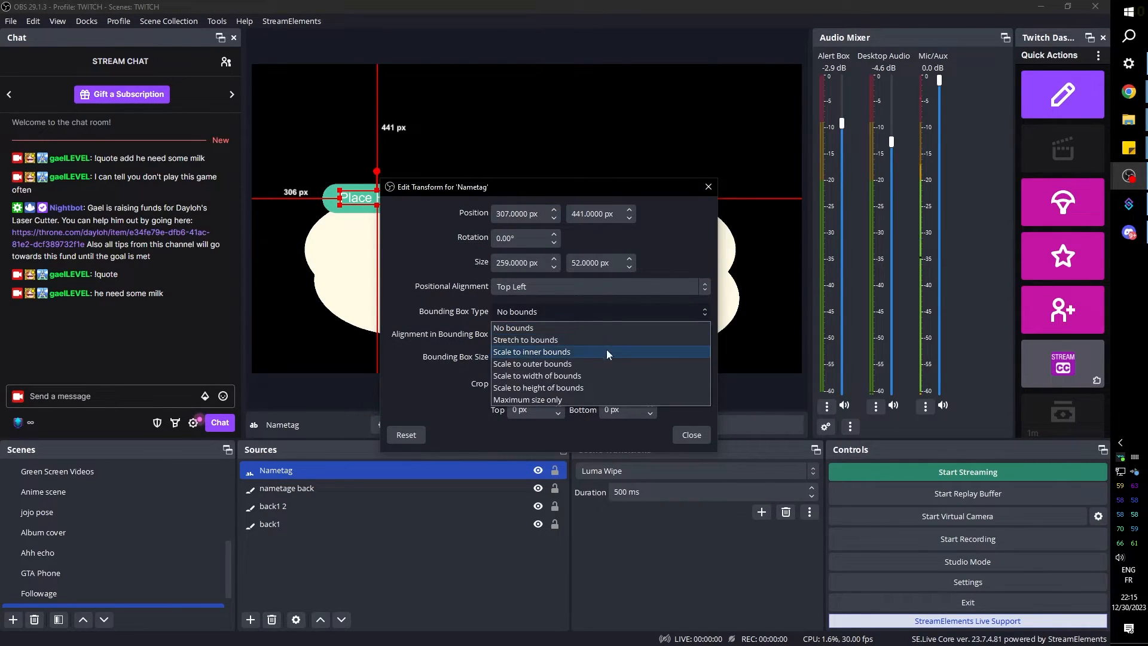
{"action": "left_click", "coordinate": [579, 399]}
{"action": "left_click_drag", "start_coordinate": [535, 190], "coordinate": [653, 311]}
{"action": "left_click_drag", "start_coordinate": [529, 227], "coordinate": [377, 199]}
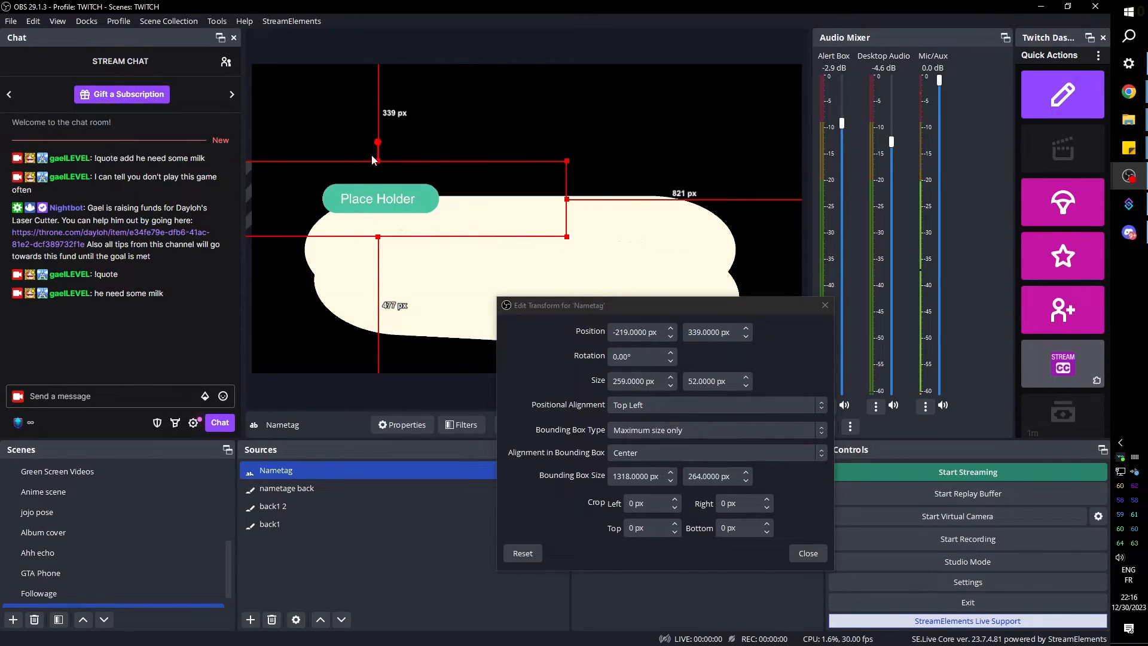
Set the Nametag's positional alignment to Center and its bounding box to 390 by 100 px, centred on the green shape.
{"action": "left_click_drag", "start_coordinate": [659, 476], "coordinate": [592, 476]}
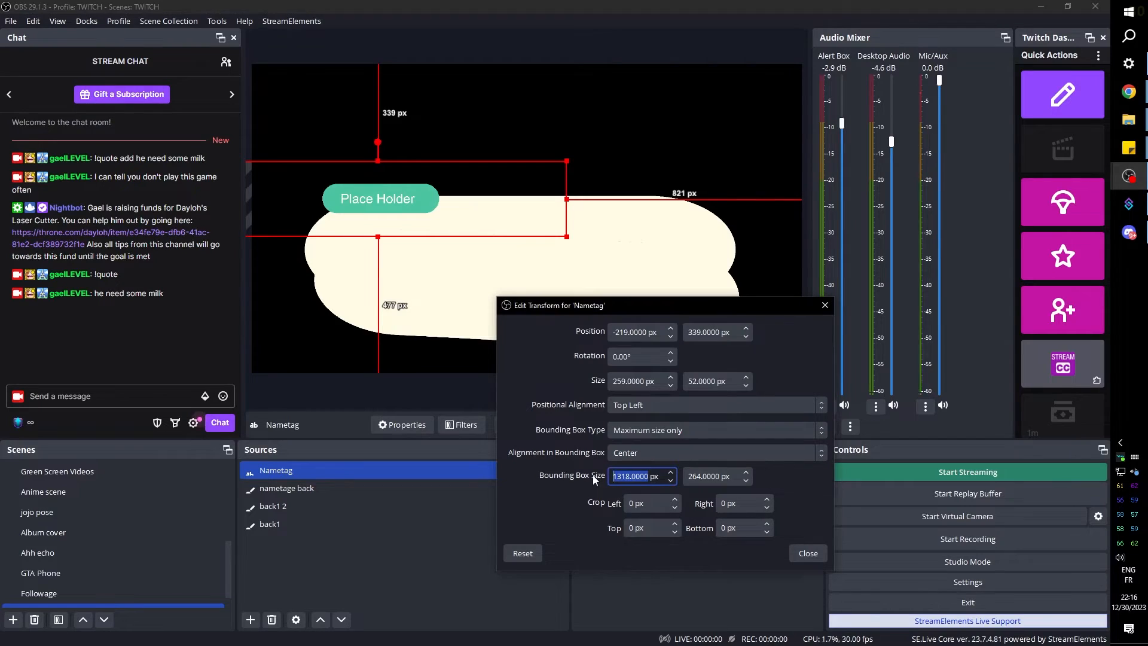
{"action": "type", "text": "100"}
{"action": "left_click", "coordinate": [640, 406]}
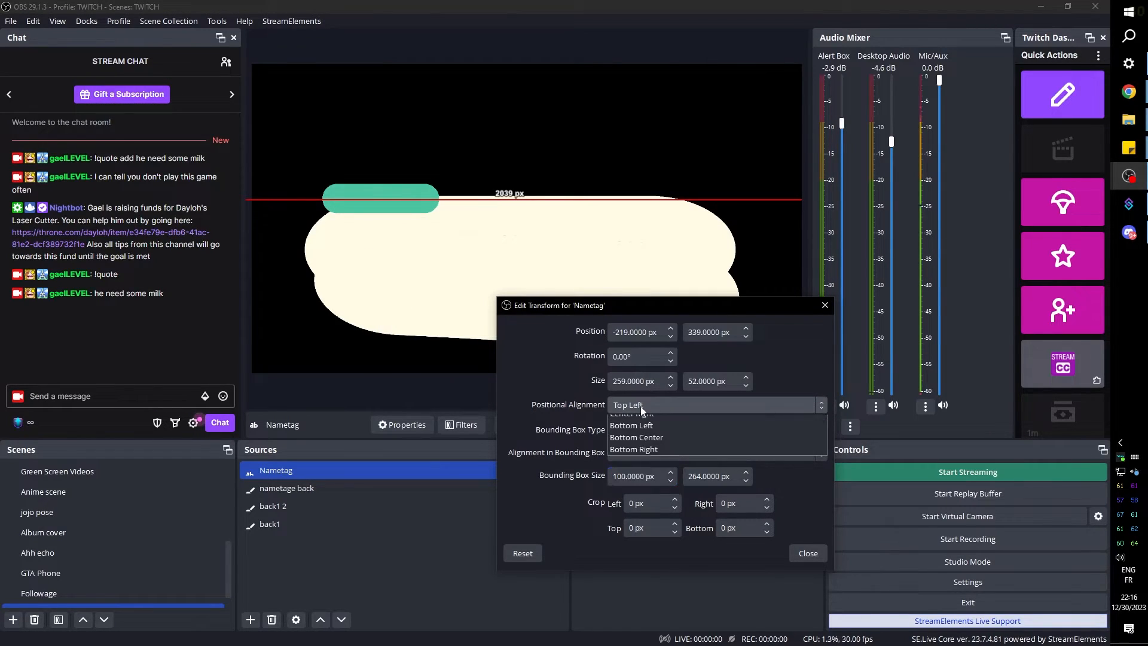
{"action": "left_click", "coordinate": [645, 470]}
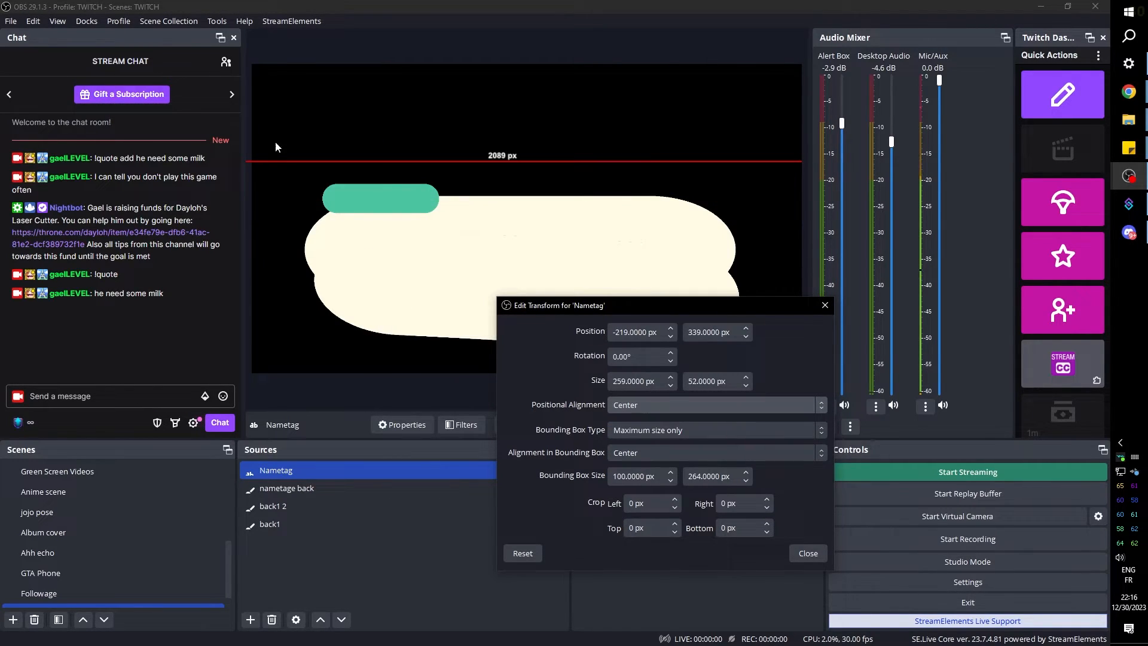
{"action": "left_click", "coordinate": [339, 166]}
{"action": "key", "text": "ctrl+d"}
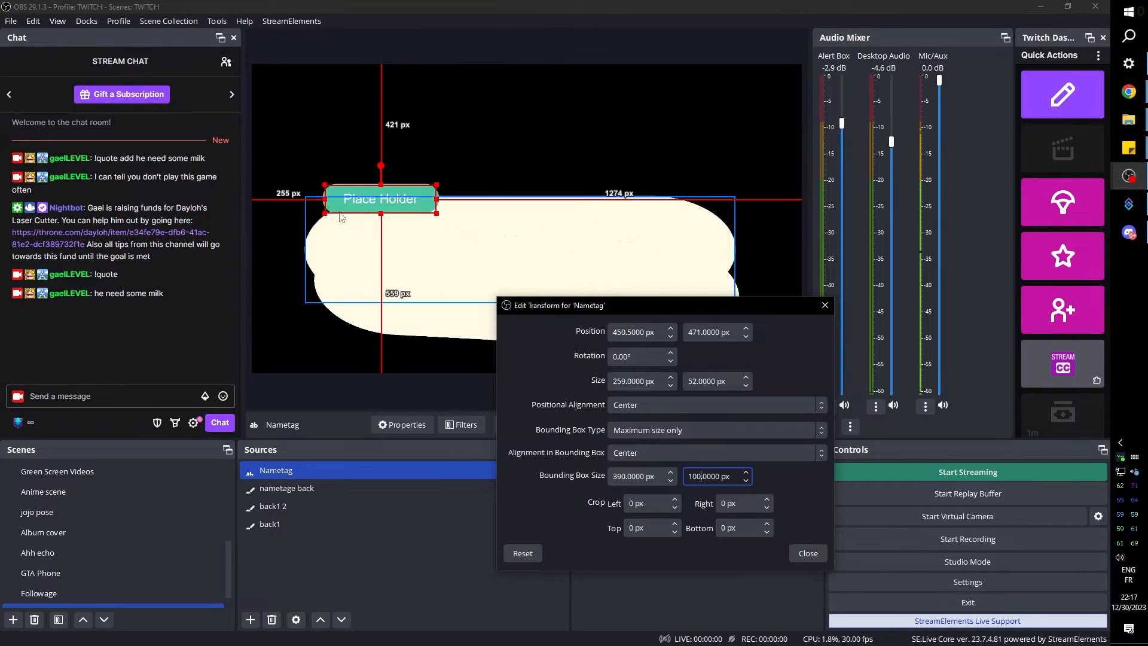
{"action": "left_click_drag", "start_coordinate": [355, 197], "coordinate": [357, 196]}
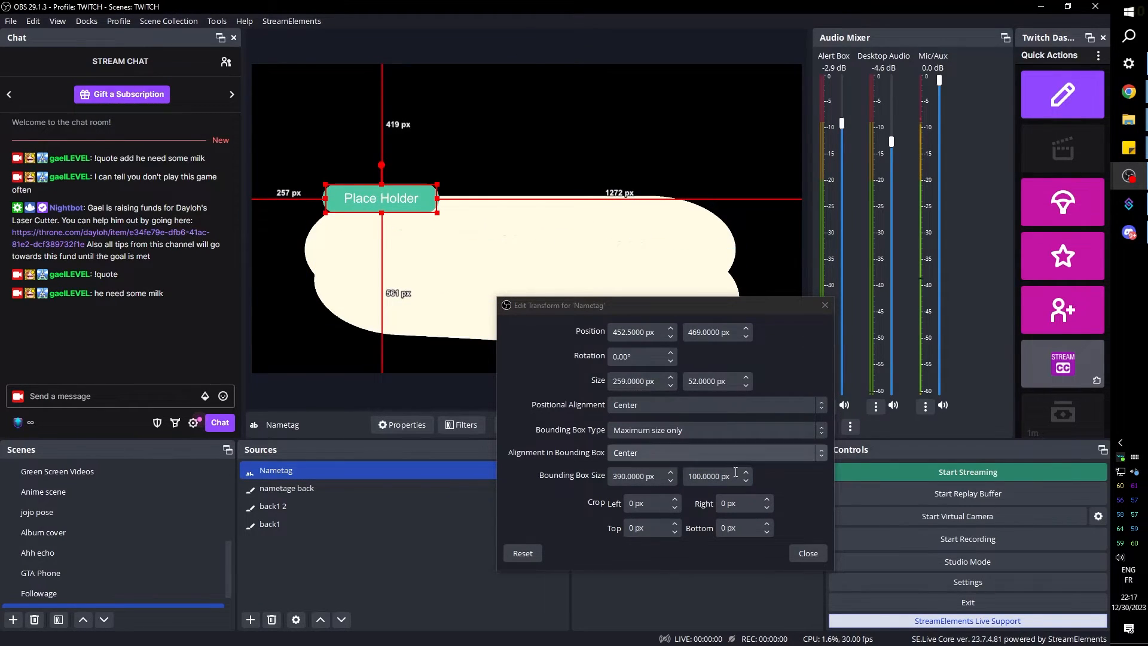
{"action": "left_click", "coordinate": [808, 553]}
Test the Nametag's text fitting by replacing its text with a long string of random letters.
{"action": "double_click", "coordinate": [281, 471]}
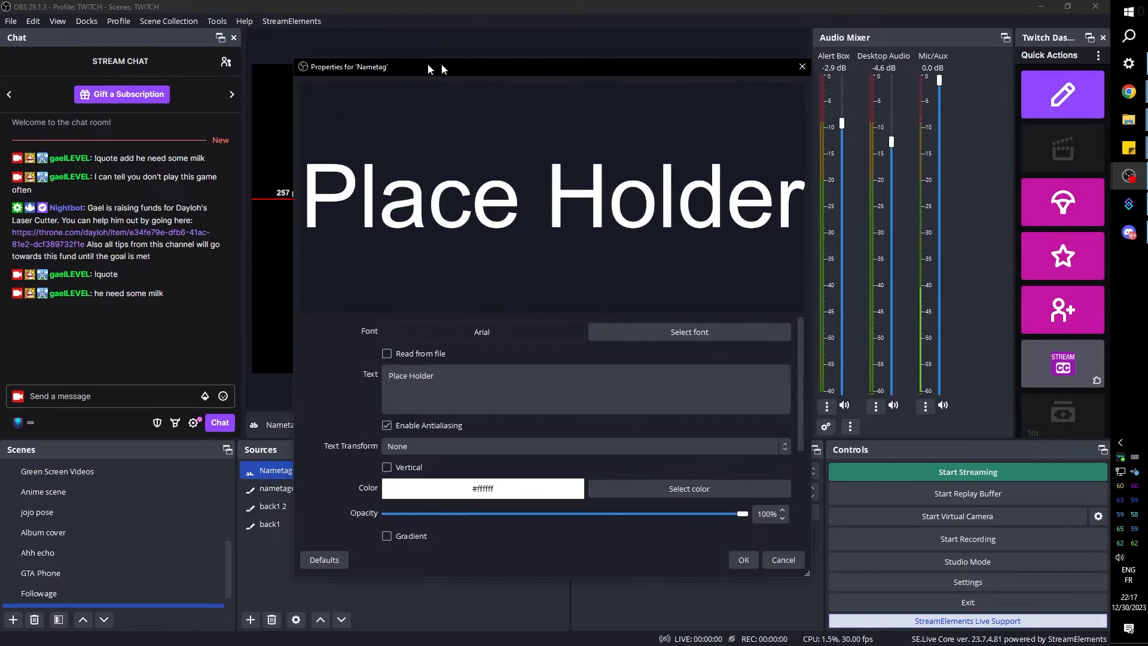
{"action": "left_click_drag", "start_coordinate": [699, 326], "coordinate": [637, 328]}
{"action": "type", "text": "a"}
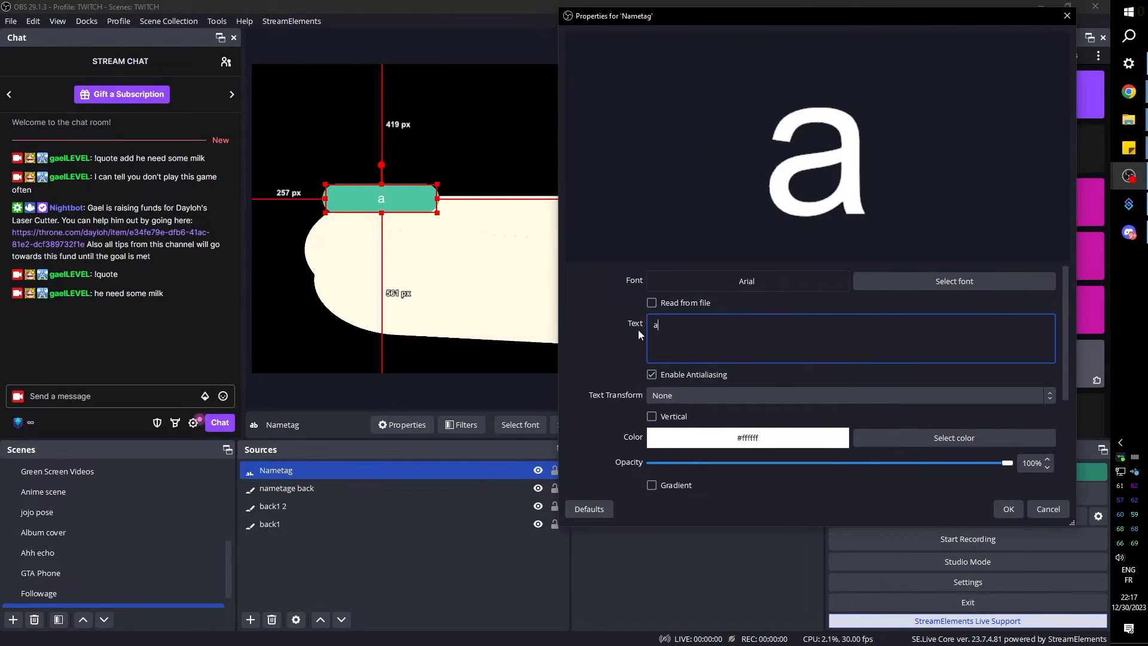
{"action": "type", "text": "vazgvjnzgvihnzegoih"}
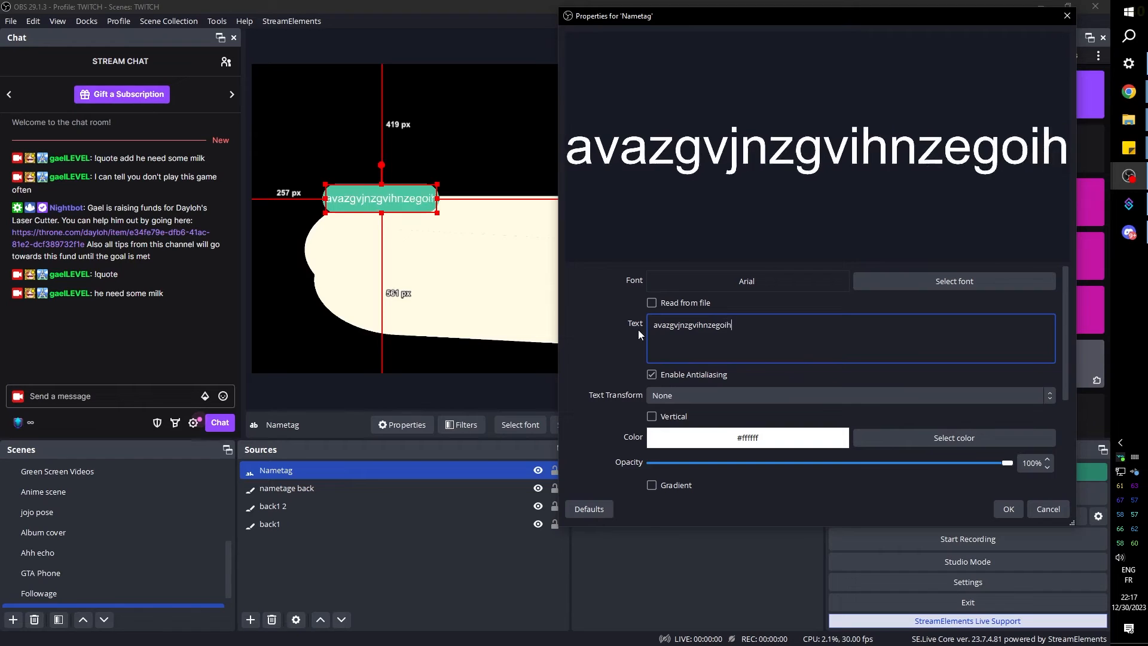
{"action": "type", "text": "edfgoihoeonegvoishgvoihnsedfgjhnseg"}
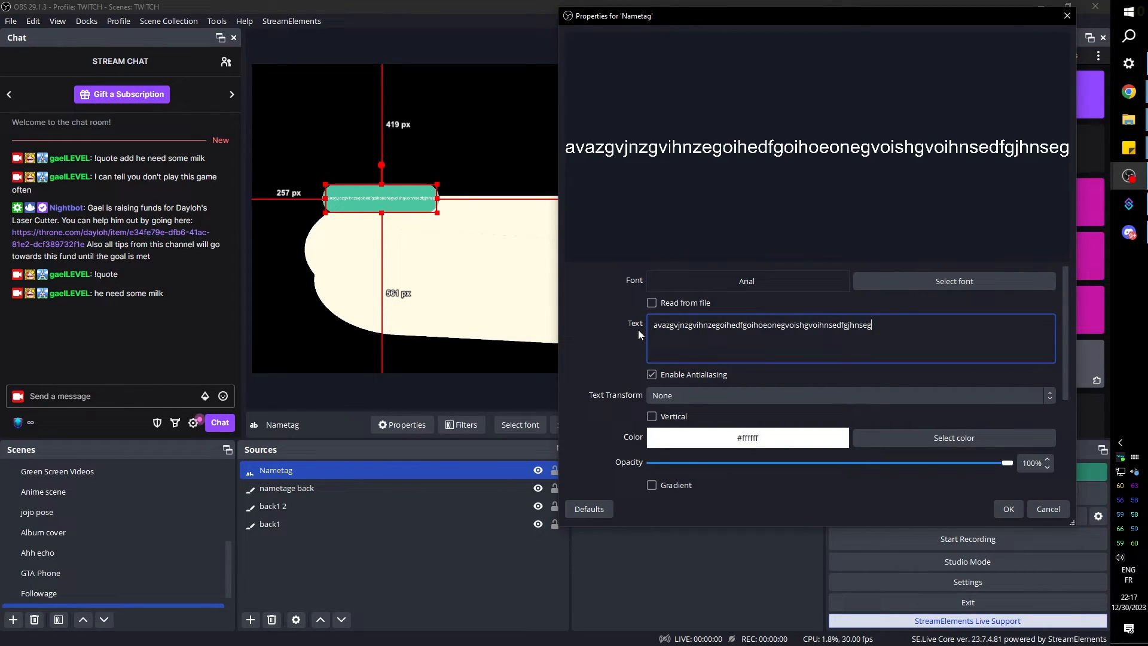
Restore the Nametag text to "Place Holder" and set its font to Arial Bold.
{"action": "left_click", "coordinate": [950, 284]}
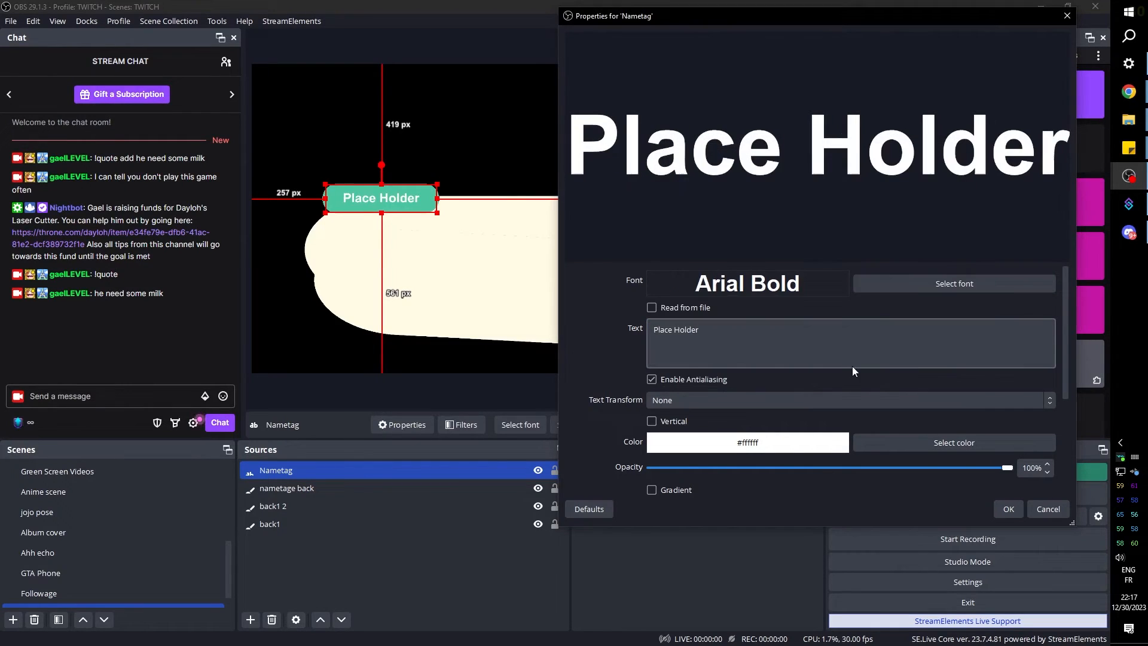
{"action": "left_click", "coordinate": [1008, 509]}
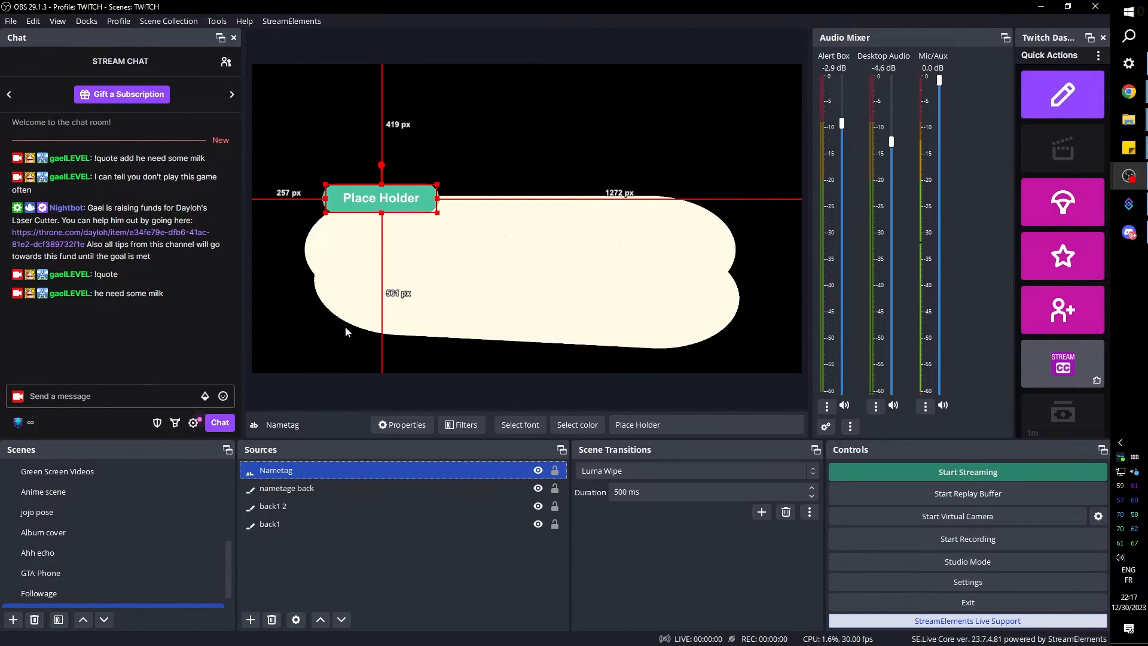
Paste a duplicate of the Nametag text source and move the copy into the middle of the cream bubble.
{"action": "right_click", "coordinate": [295, 470]}
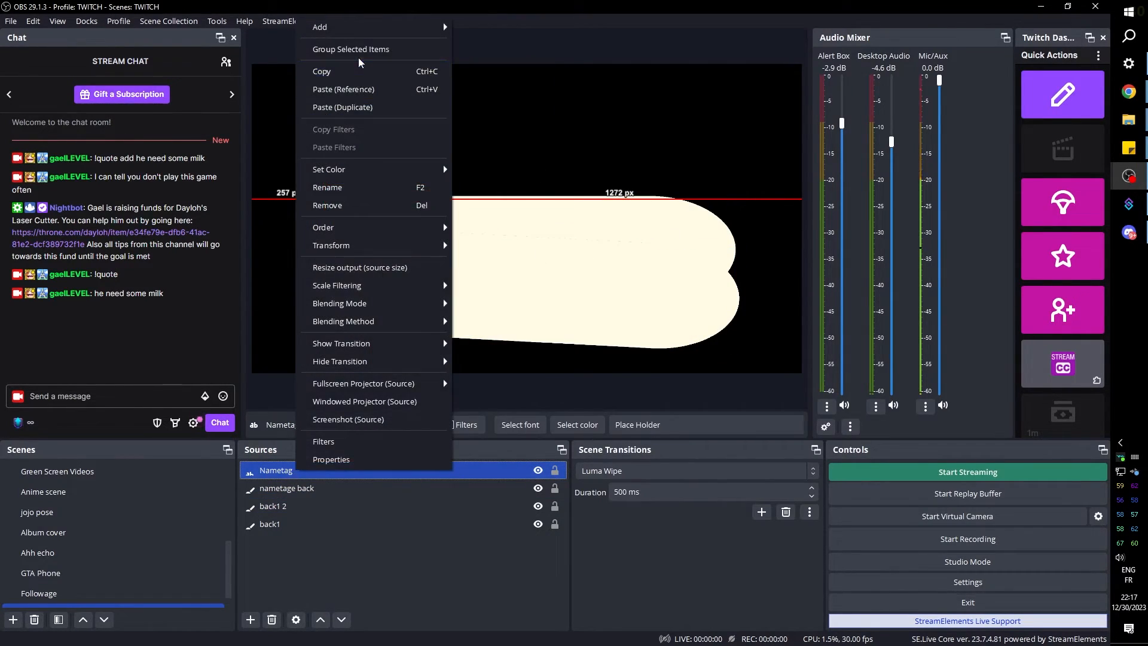
{"action": "left_click", "coordinate": [349, 75]}
{"action": "right_click", "coordinate": [338, 471]}
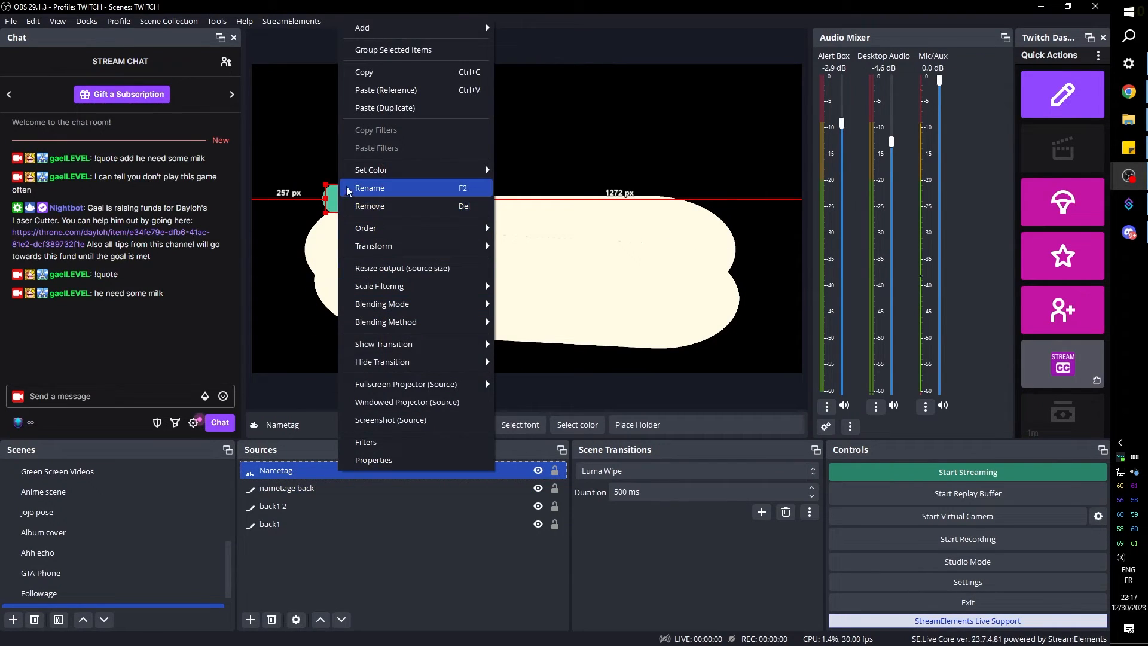
{"action": "left_click", "coordinate": [372, 110]}
{"action": "left_click_drag", "start_coordinate": [381, 198], "coordinate": [508, 259]}
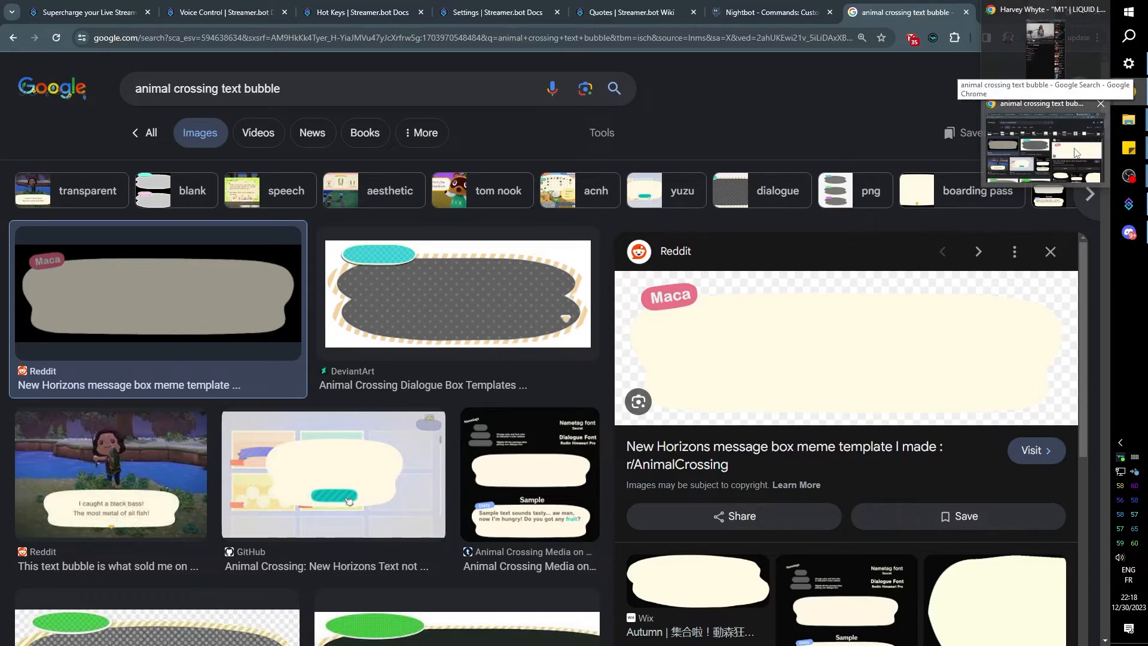
Examine the Tumblr sample bubble among the Chrome image results as a reference for the dialogue text, and return to OBS.
{"action": "left_click", "coordinate": [501, 518]}
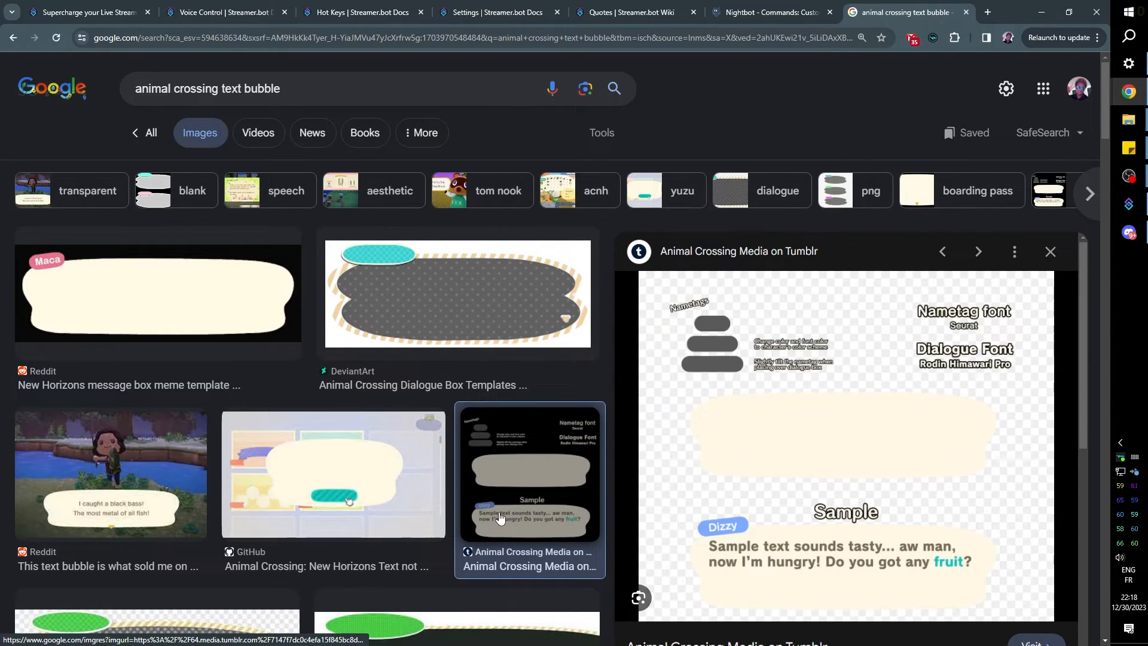
{"action": "scroll", "coordinate": [692, 445], "scroll_direction": "down", "scroll_amount": 2}
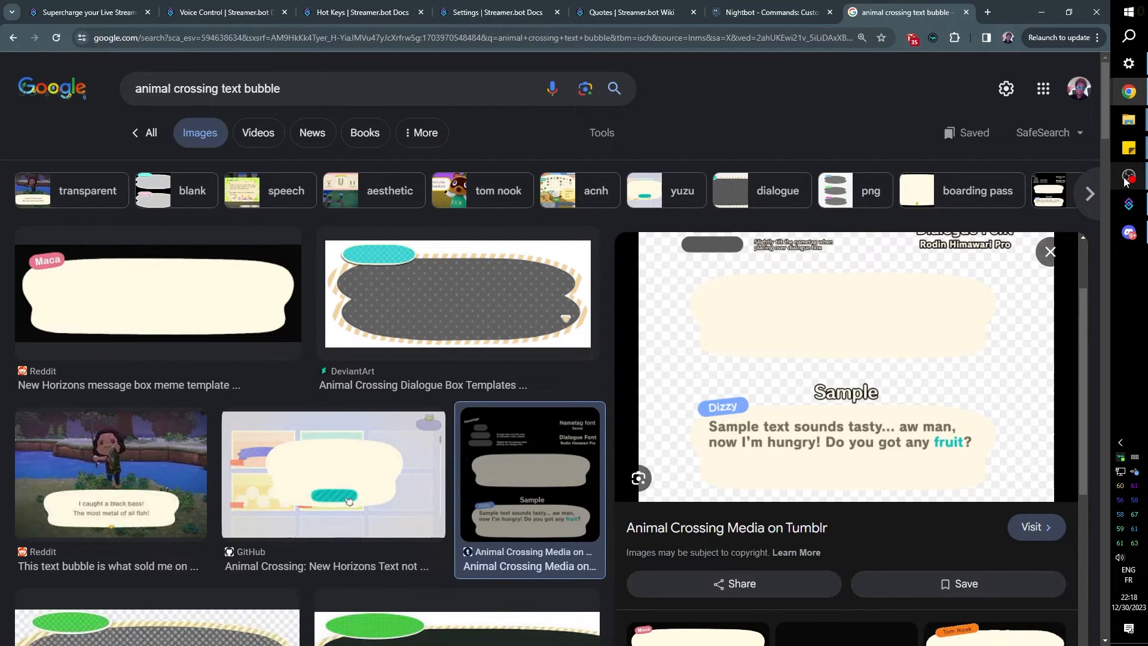
{"action": "mouse_move", "coordinate": [1128, 176]}
{"action": "left_click", "coordinate": [1043, 128]}
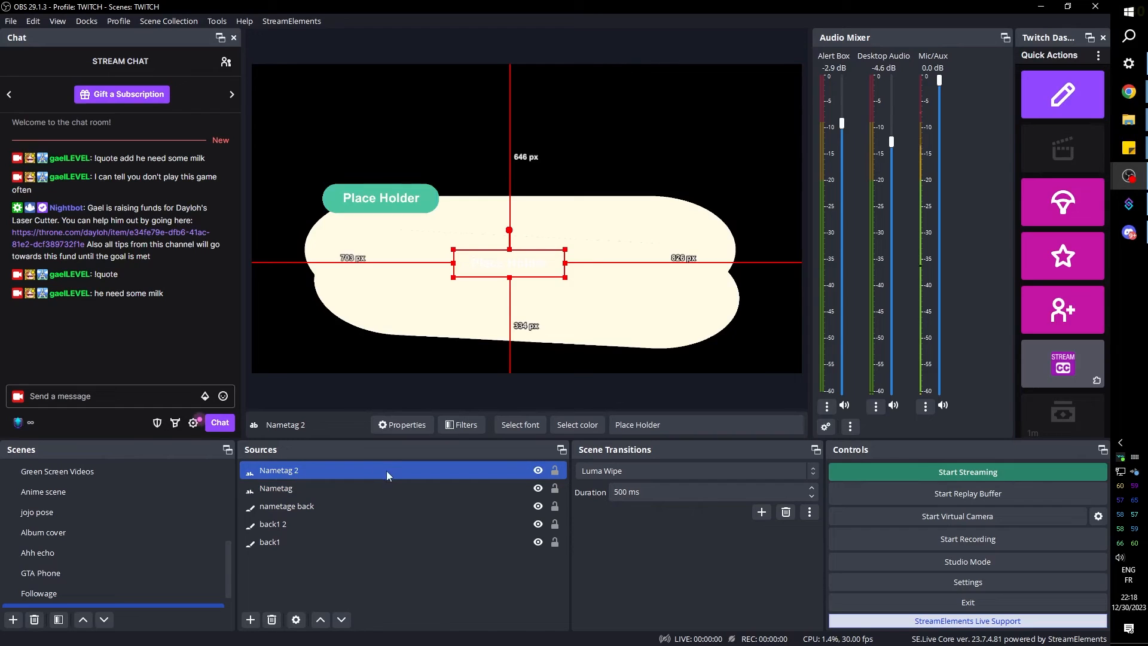
Set the duplicated Nametag 2 text's color to dark green #2f4739.
{"action": "left_click", "coordinate": [562, 425]}
{"action": "left_click", "coordinate": [613, 211]}
{"action": "left_click_drag", "start_coordinate": [683, 232], "coordinate": [684, 274]}
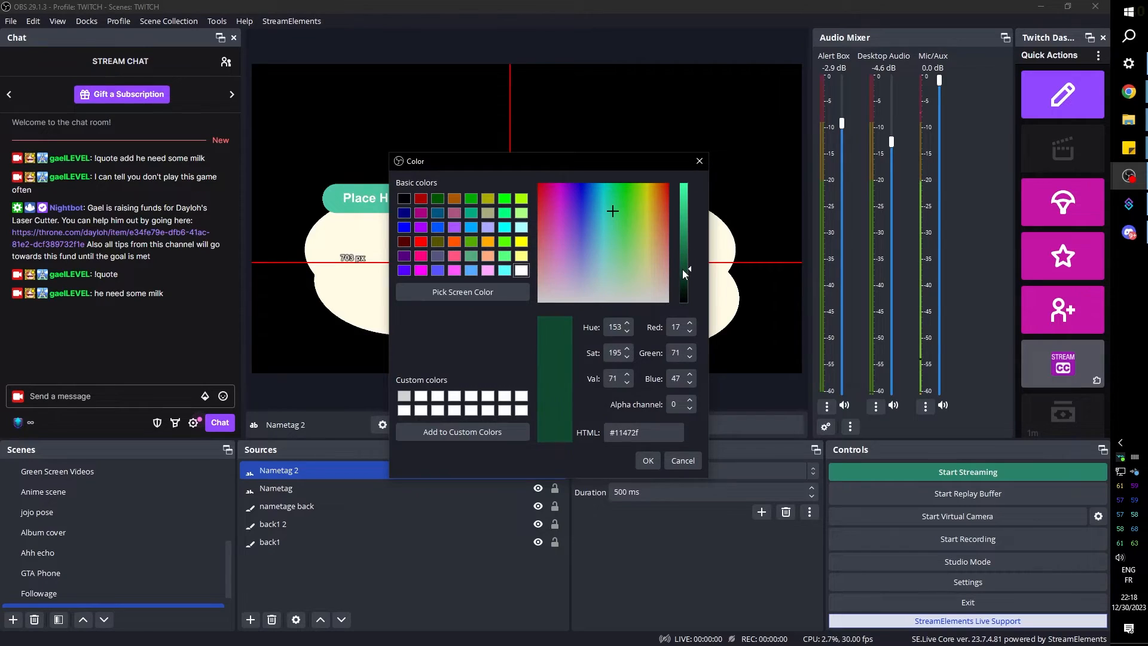
{"action": "left_click_drag", "start_coordinate": [614, 261], "coordinate": [616, 261]}
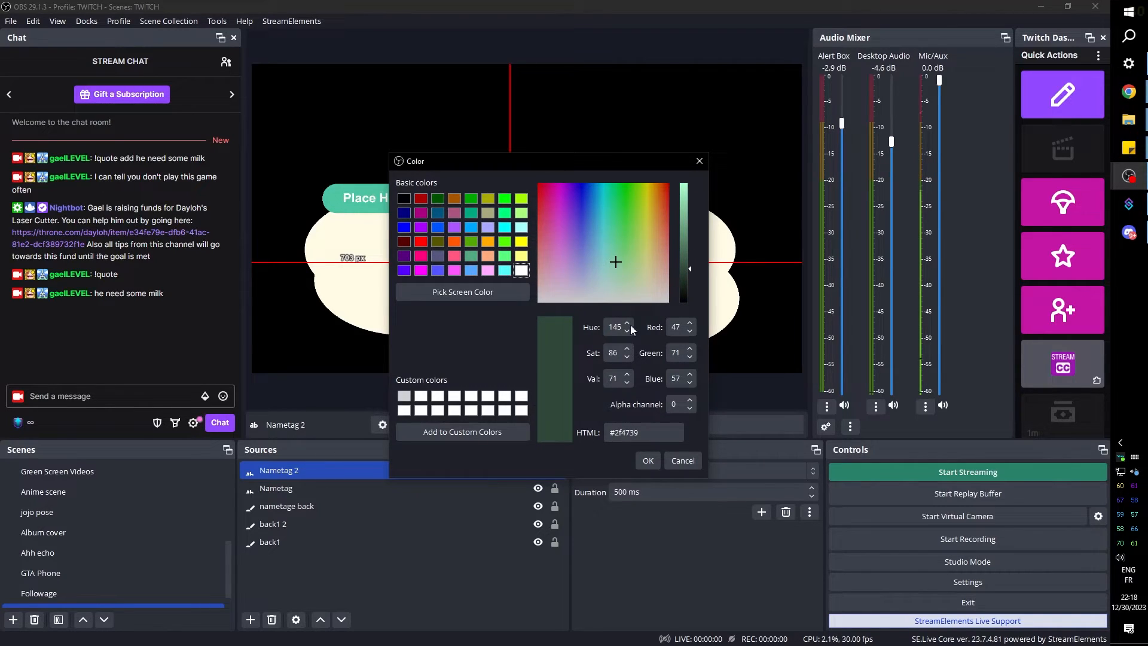
{"action": "left_click", "coordinate": [648, 460]}
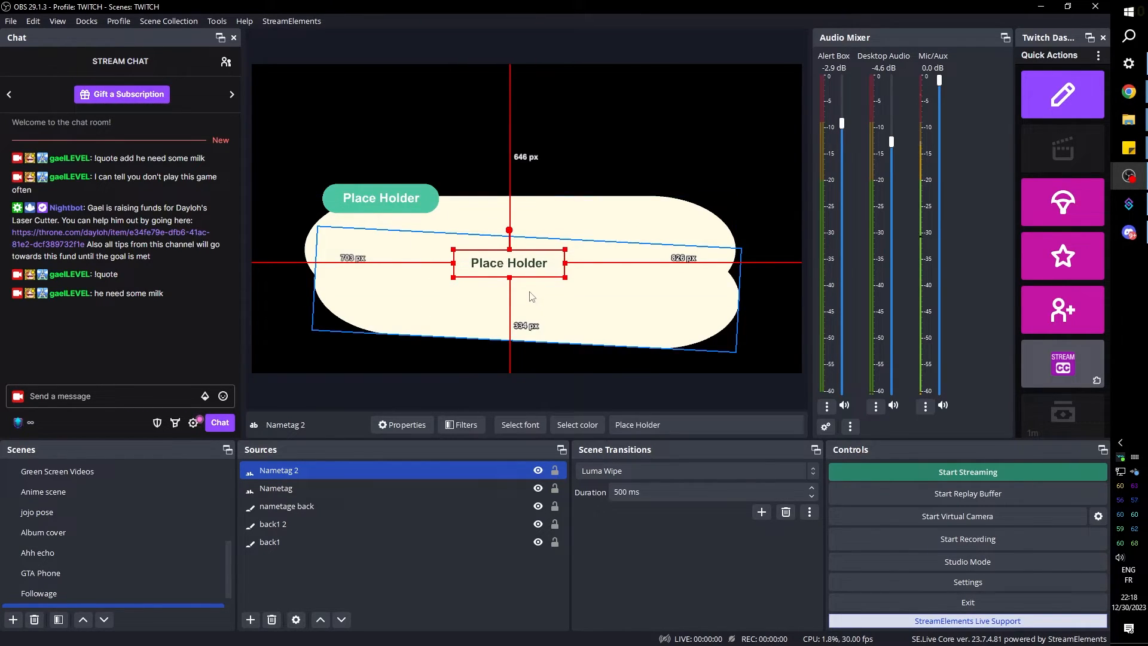
Set Nametag 2's positional and bounding box alignments to Top Left, with a 1300 by 320 px bounding box at position 310, 554 px.
{"action": "key", "text": "ctrl+e"}
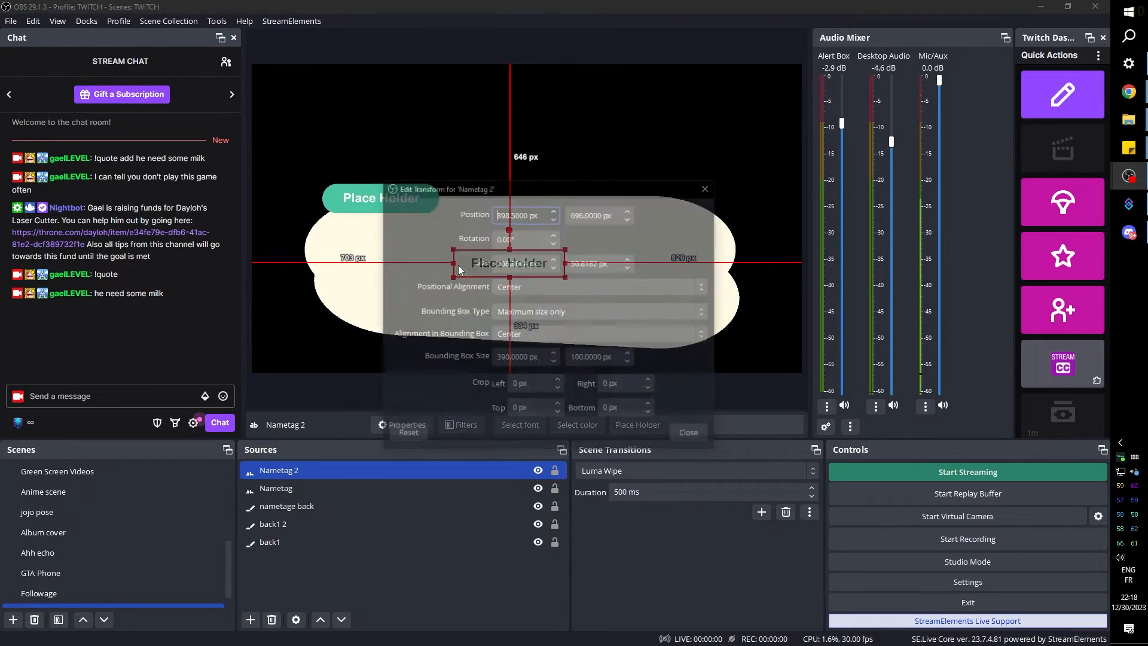
{"action": "left_click", "coordinate": [532, 285]}
{"action": "left_click", "coordinate": [537, 303]}
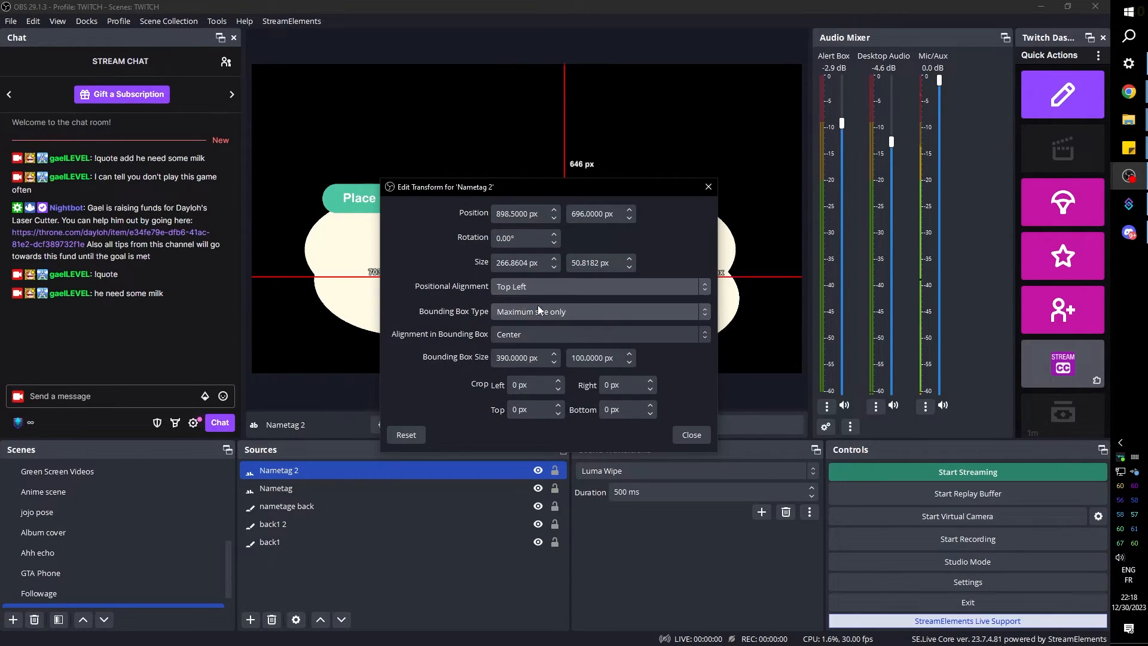
{"action": "left_click_drag", "start_coordinate": [460, 187], "coordinate": [852, 92]}
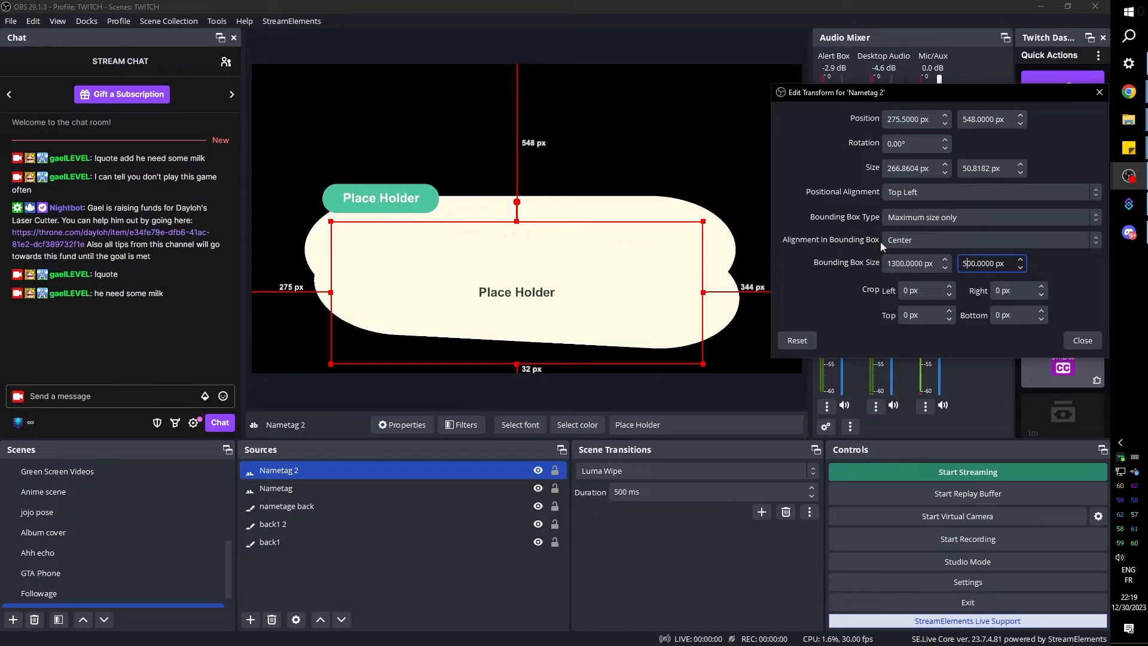
{"action": "left_click", "coordinate": [897, 240]}
{"action": "left_click", "coordinate": [910, 257]}
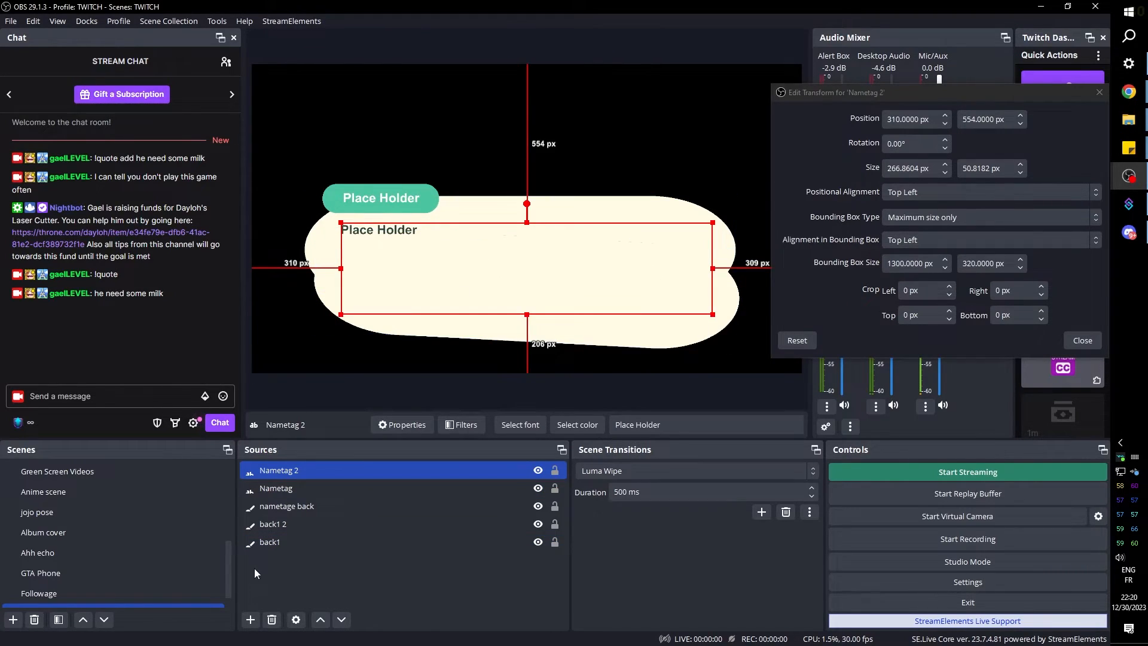
Set the Nametag 2 text's font size to 80 and rename the source as AC message.
{"action": "double_click", "coordinate": [287, 472]}
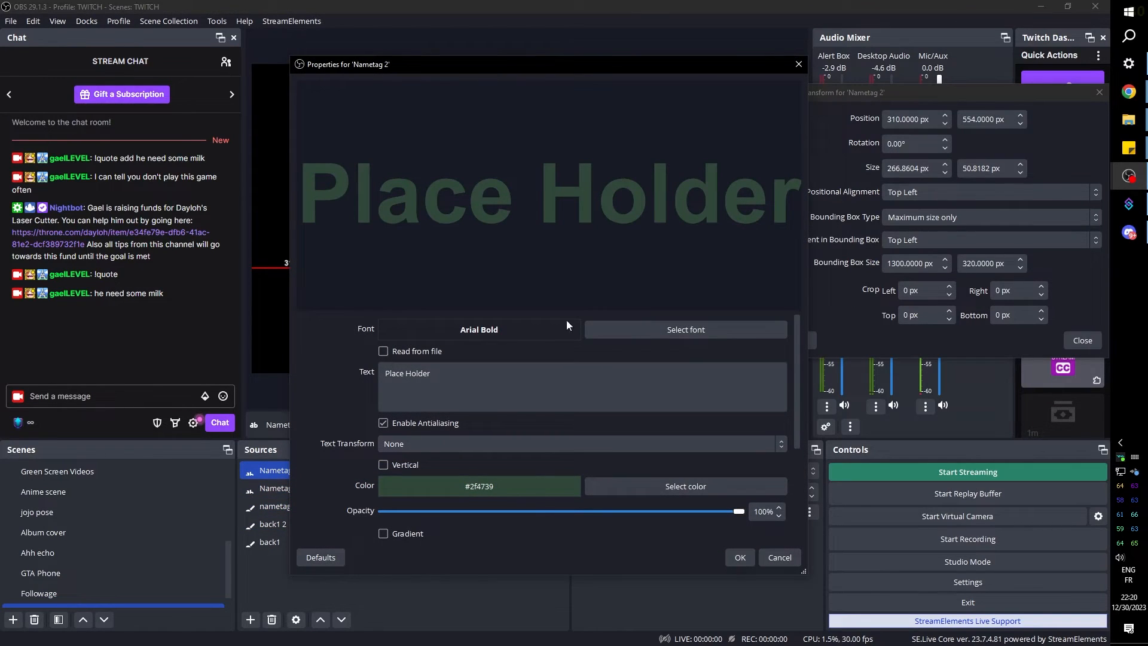
{"action": "left_click", "coordinate": [702, 331]}
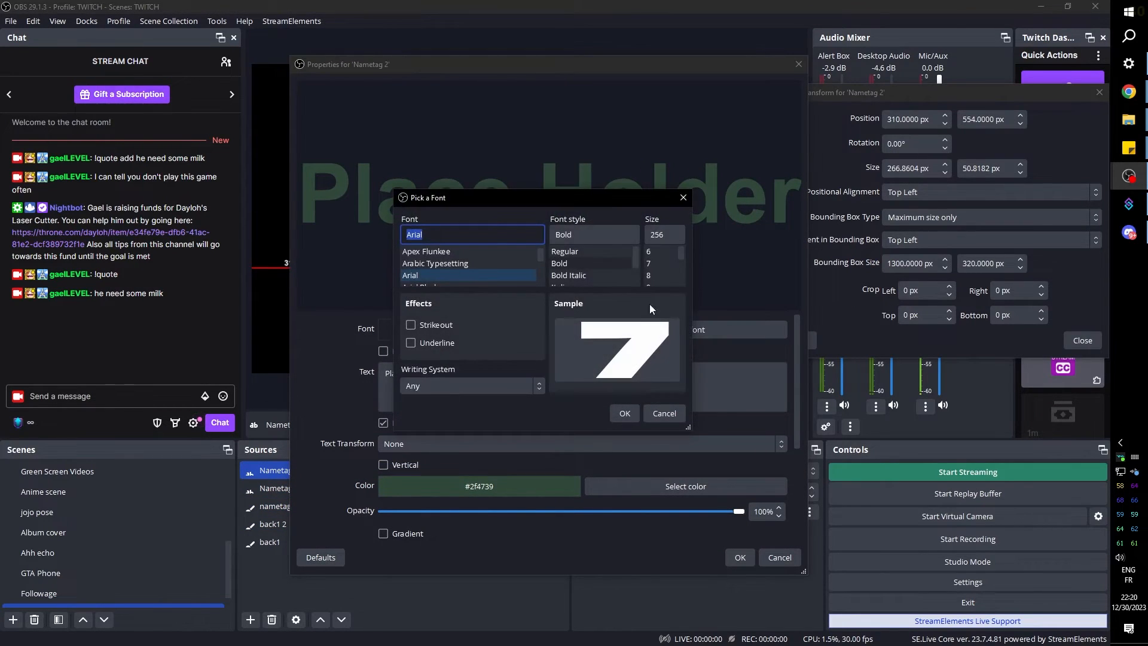
{"action": "left_click", "coordinate": [657, 236]}
{"action": "type", "text": "80"}
{"action": "left_click", "coordinate": [292, 471]}
{"action": "type", "text": "AC message"}
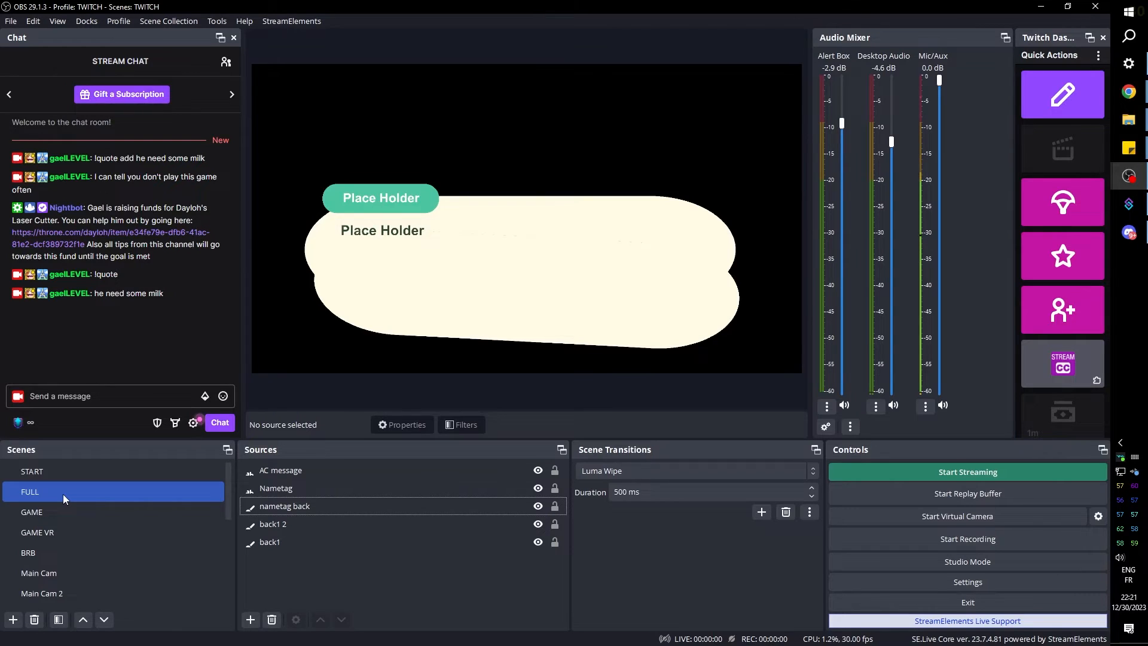
Add the AC bubble scene as a source at the top of the FULL scene.
{"action": "left_click", "coordinate": [62, 494]}
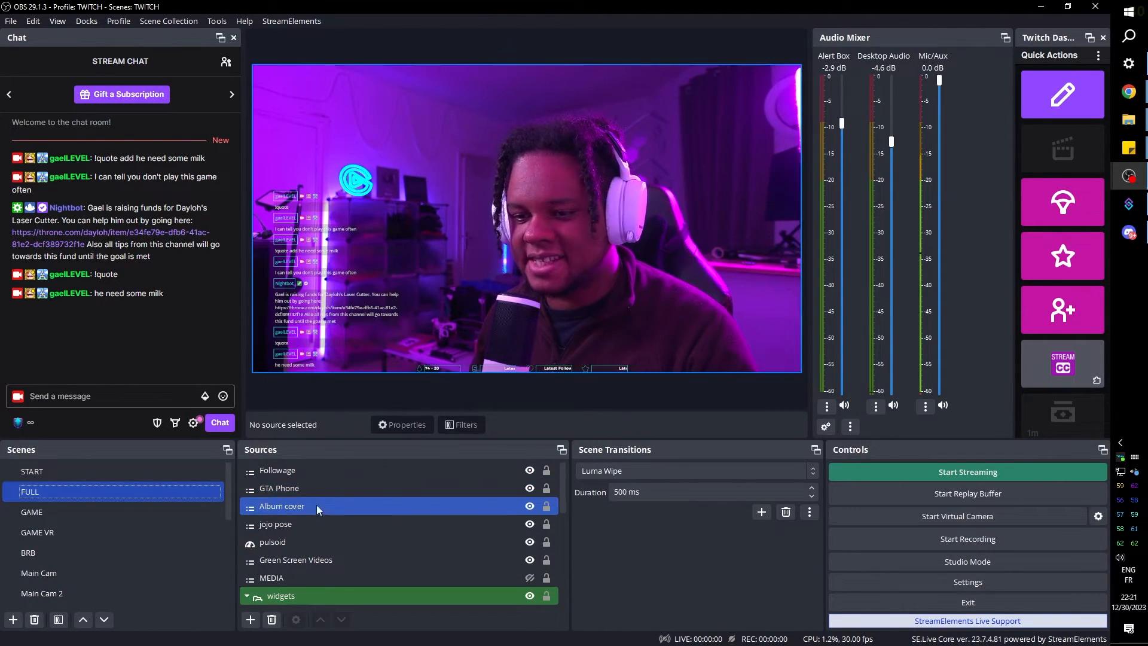
{"action": "left_click", "coordinate": [292, 471]}
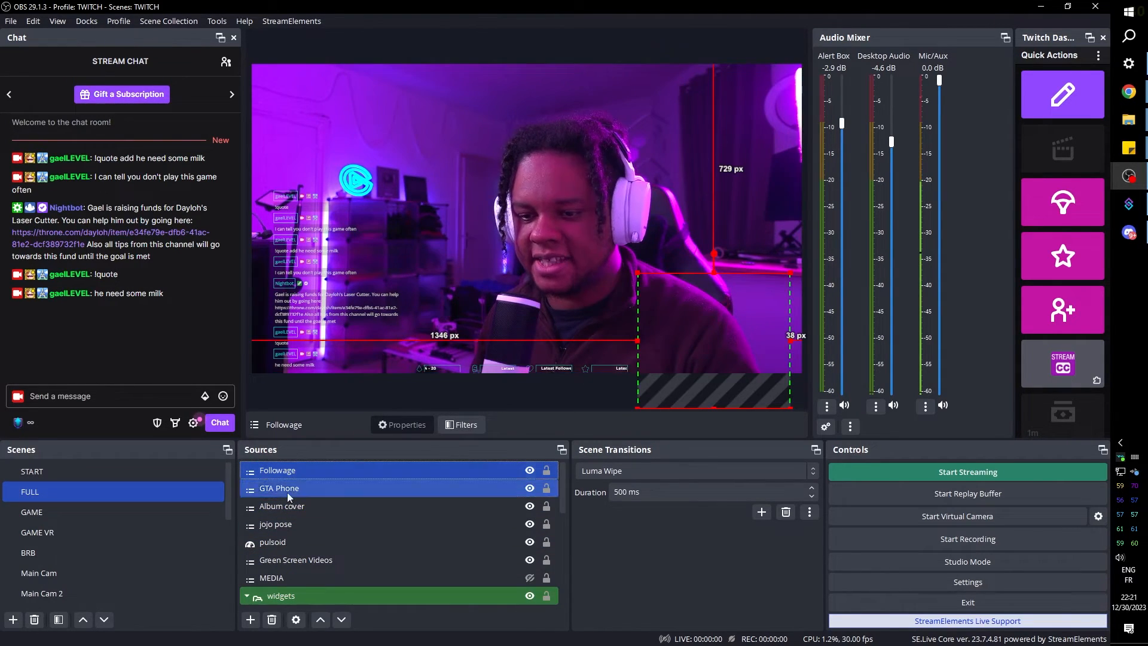
{"action": "left_click", "coordinate": [250, 619]}
{"action": "left_click", "coordinate": [303, 461]}
{"action": "left_click", "coordinate": [526, 300]}
{"action": "left_click", "coordinate": [589, 400]}
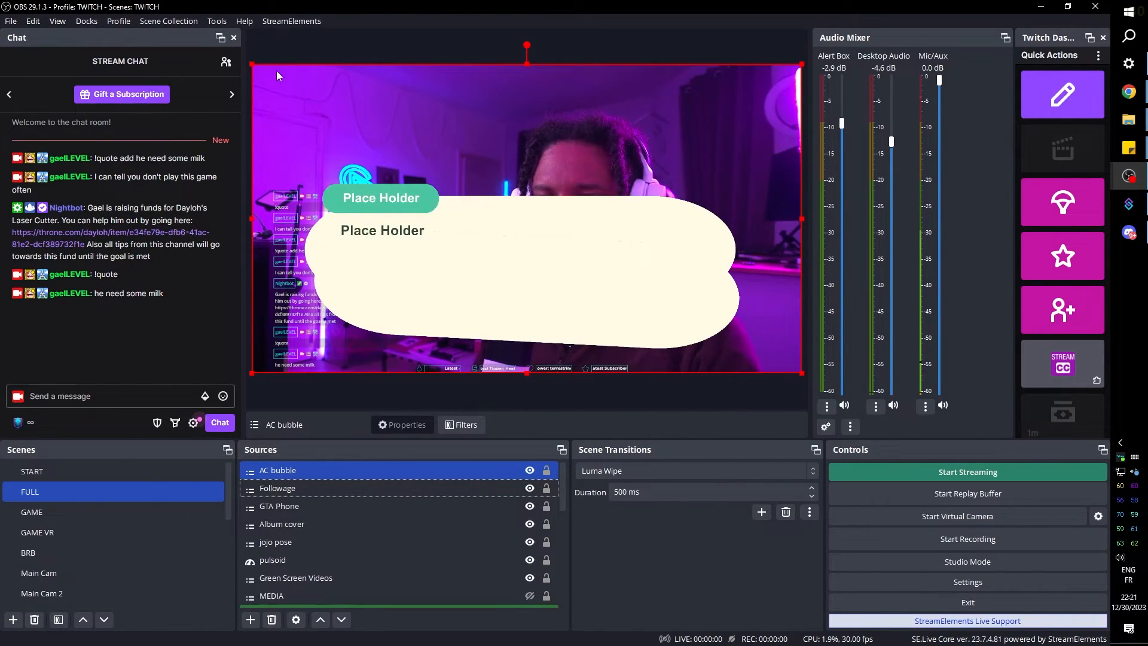
Crop the empty area above the AC bubble and shrink it into the lower-right part of the camera picture.
{"action": "left_click_drag", "start_coordinate": [524, 66], "coordinate": [518, 167]}
{"action": "left_click_drag", "start_coordinate": [242, 171], "coordinate": [588, 280]}
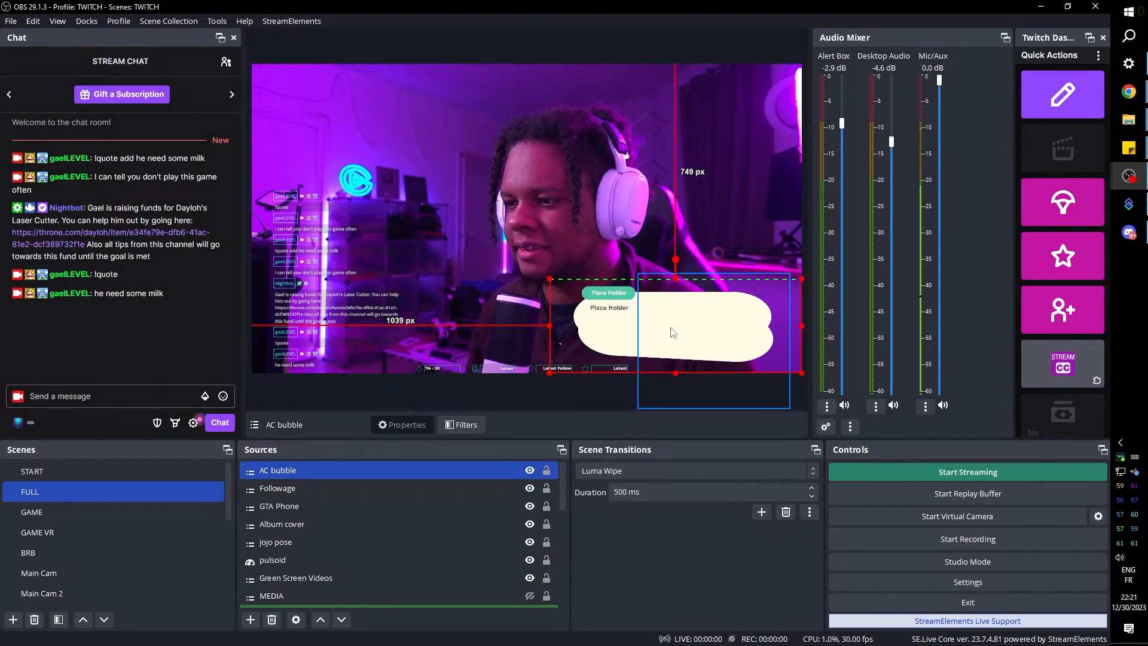
{"action": "left_click_drag", "start_coordinate": [628, 318], "coordinate": [637, 312]}
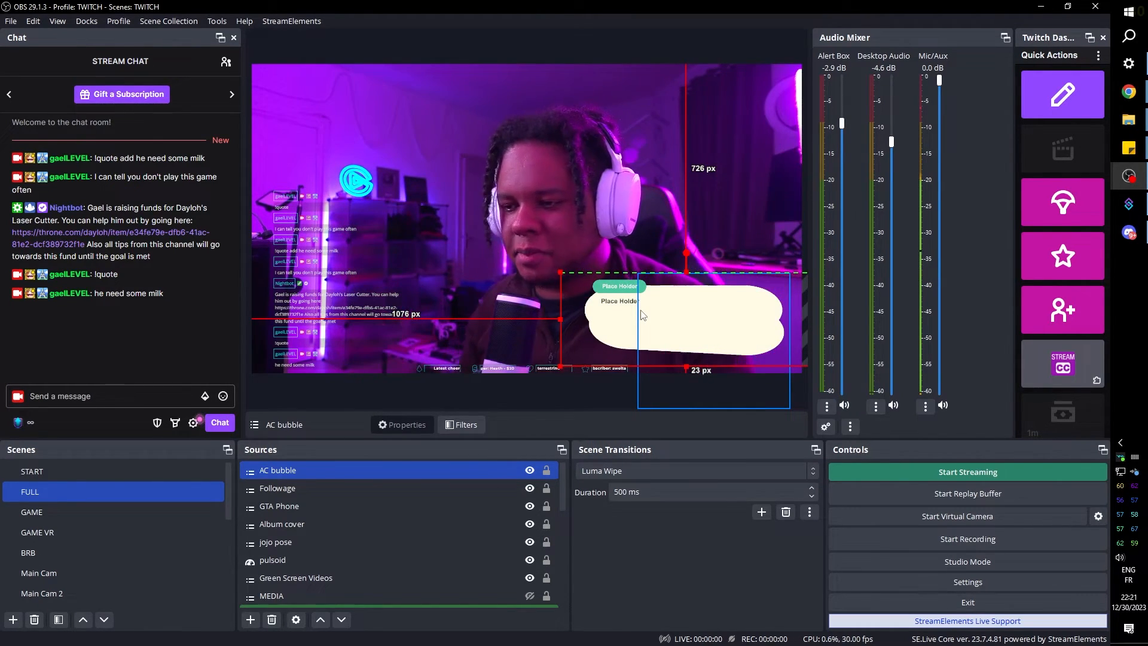
Switch to Chrome and look through more animal crossing text bubble image results for reference.
{"action": "left_click", "coordinate": [1128, 92]}
{"action": "scroll", "coordinate": [239, 341], "scroll_direction": "down", "scroll_amount": 4}
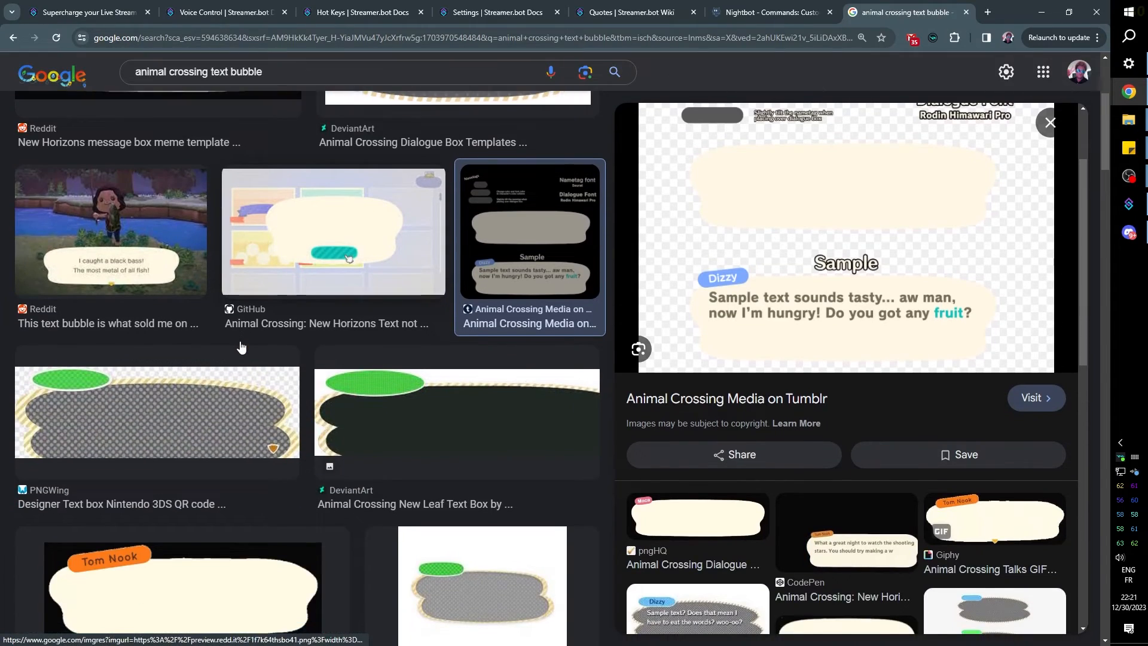
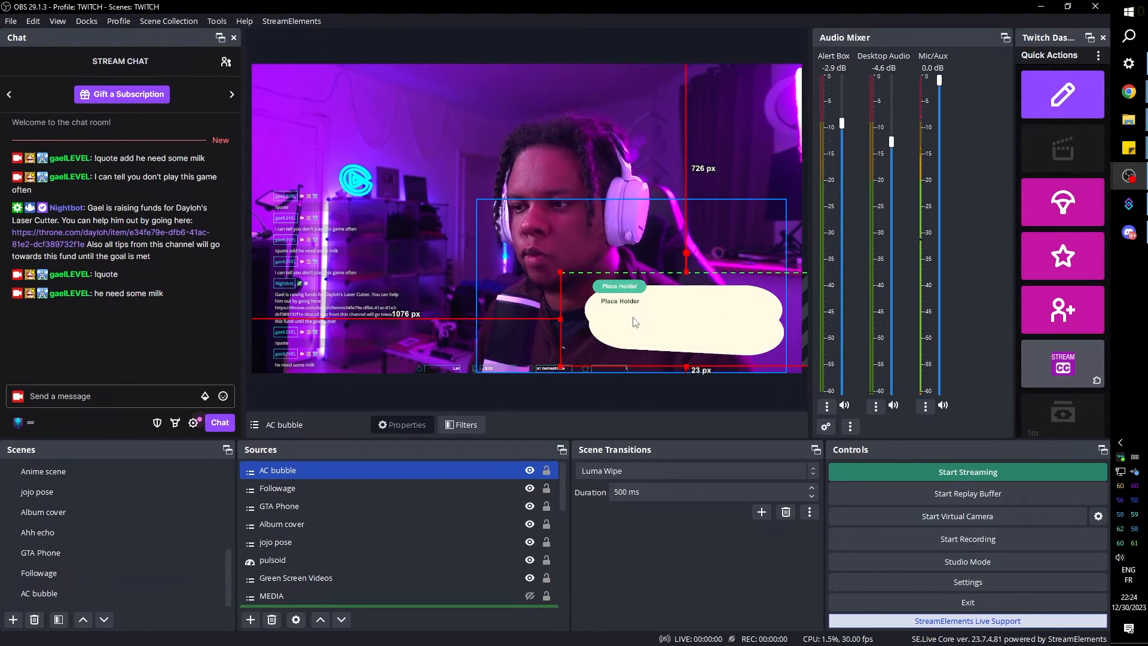
In the AC bubble scene, group nametag back, back1 2 and back1 under the name back colors.
{"action": "left_click", "coordinate": [62, 593]}
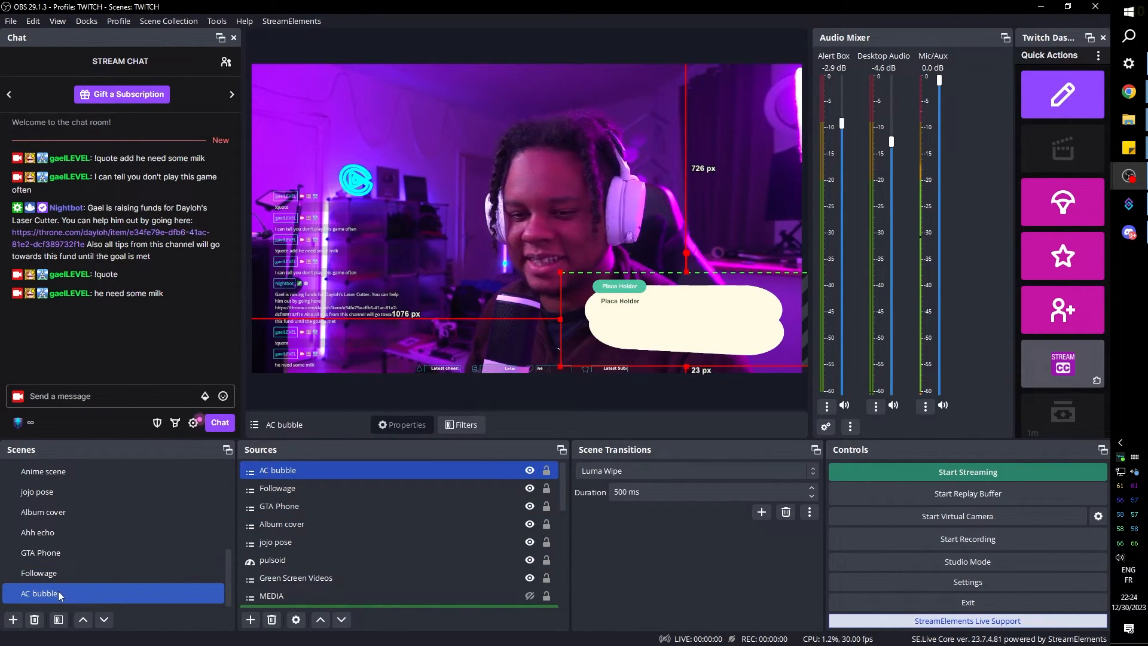
{"action": "left_click", "coordinate": [58, 591]}
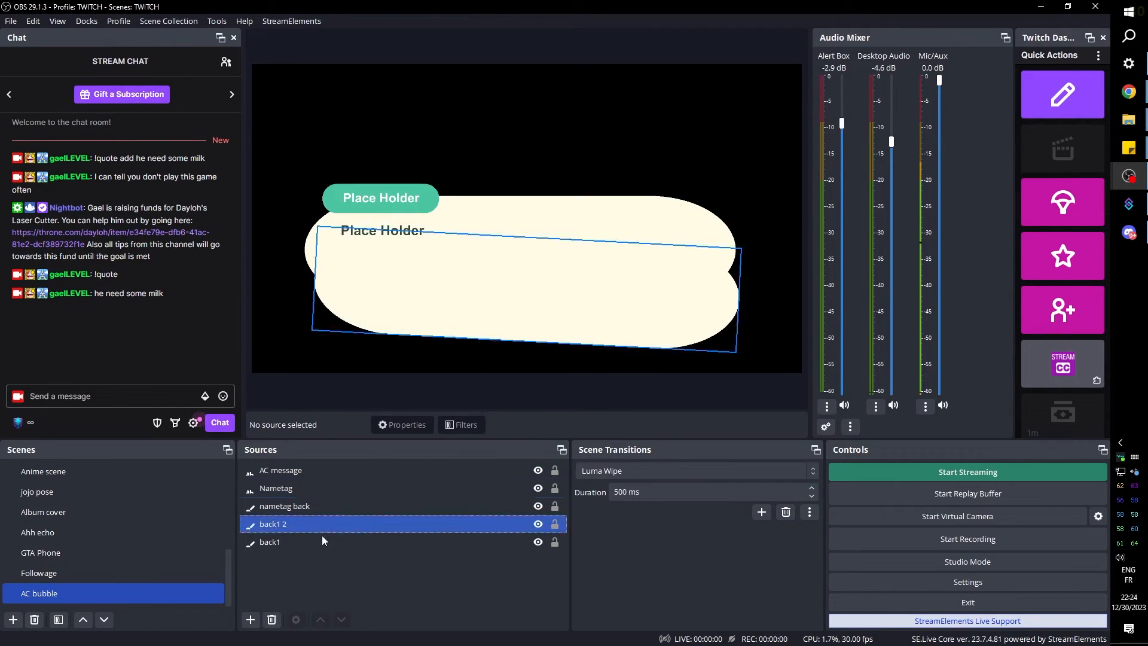
{"action": "left_click_drag", "start_coordinate": [278, 540], "coordinate": [285, 512]}
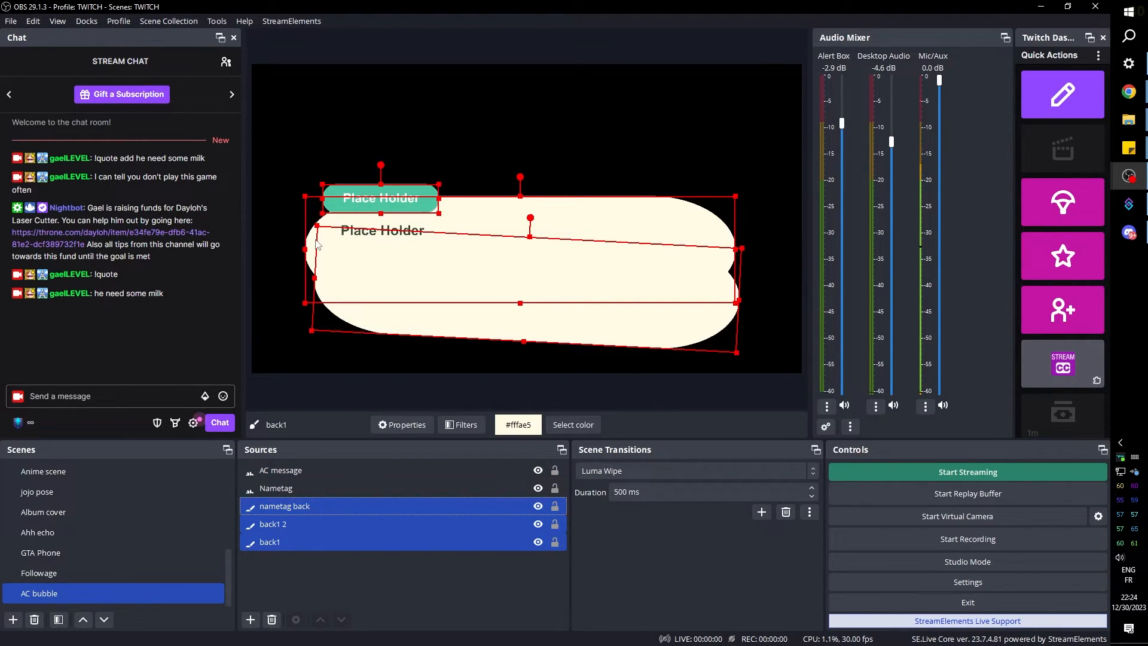
{"action": "right_click", "coordinate": [318, 505]}
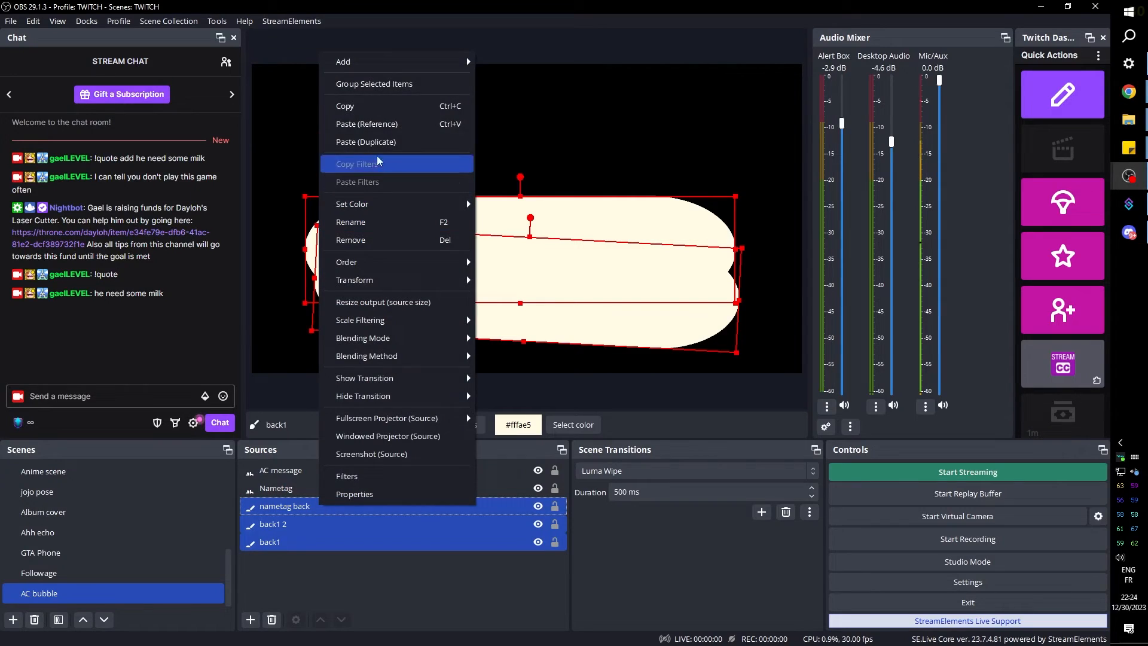
{"action": "left_click", "coordinate": [401, 88]}
{"action": "type", "text": "back colors"}
{"action": "key", "text": "Return"}
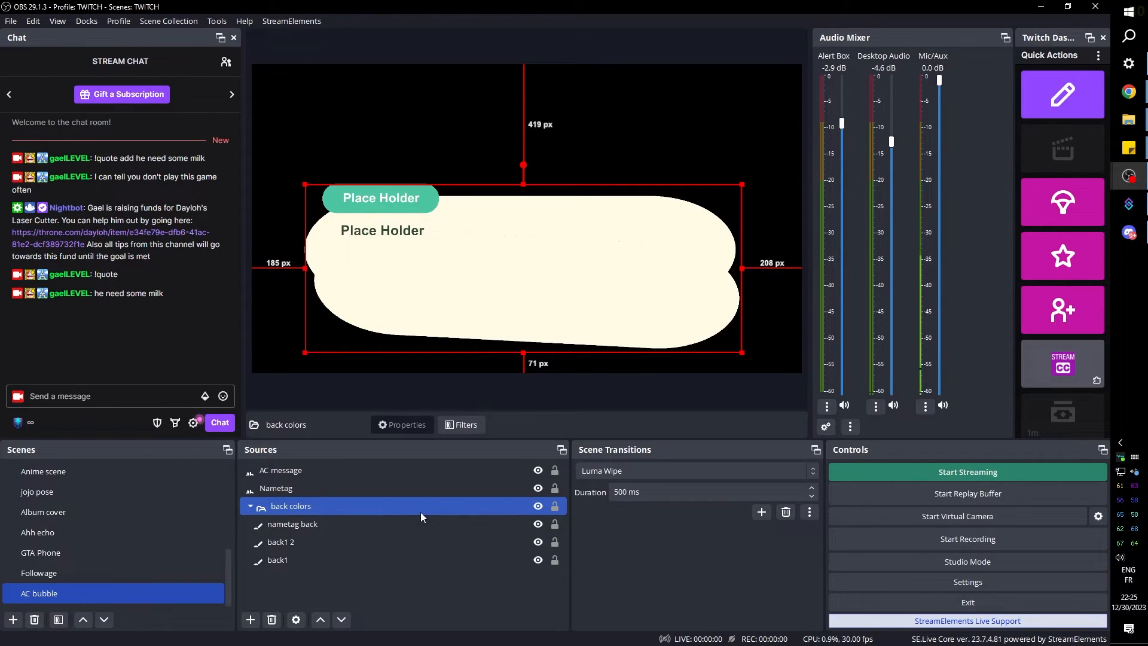
Give the back colors group a Fade show transition and test it by toggling the group's visibility.
{"action": "right_click", "coordinate": [319, 508]}
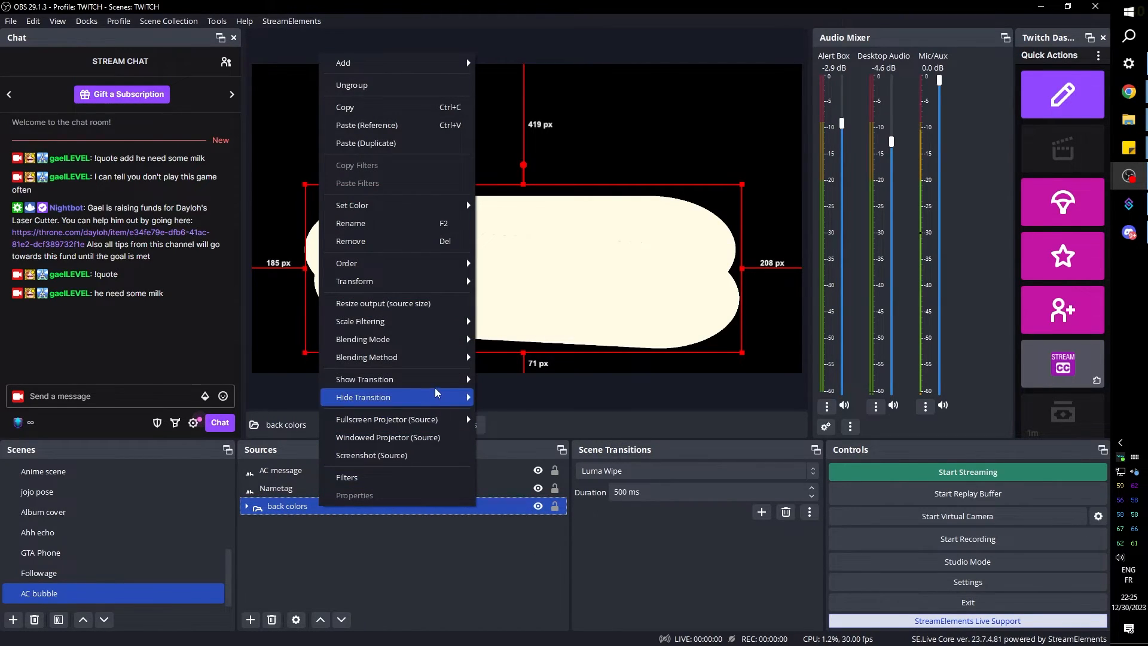
{"action": "mouse_move", "coordinate": [439, 384]}
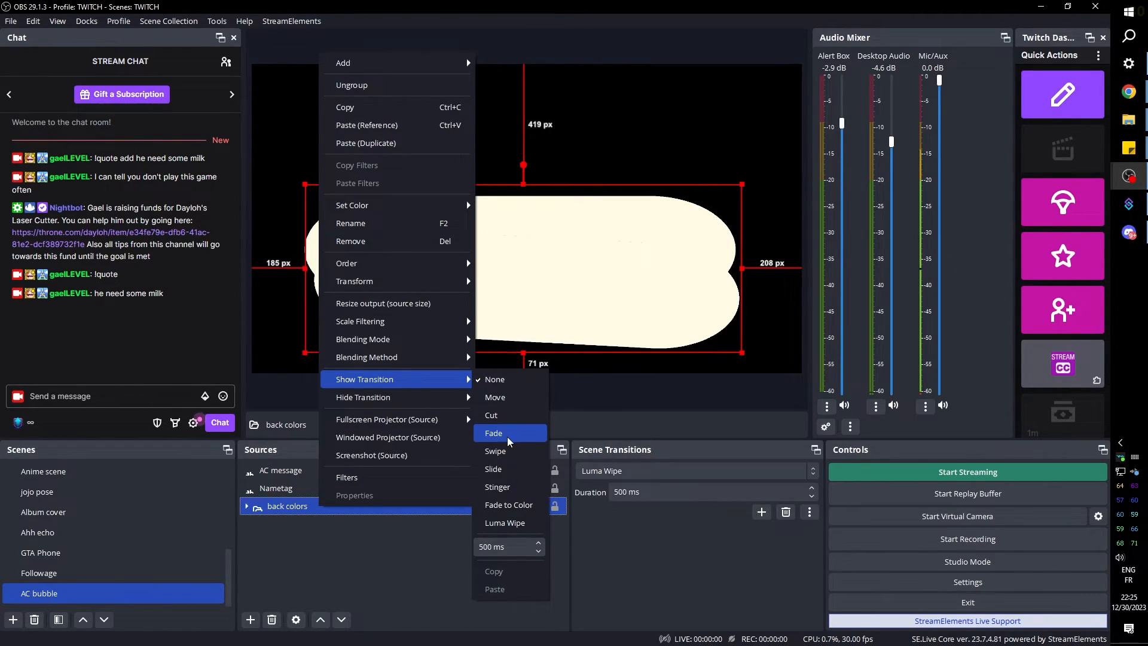
{"action": "double_click", "coordinate": [487, 545]}
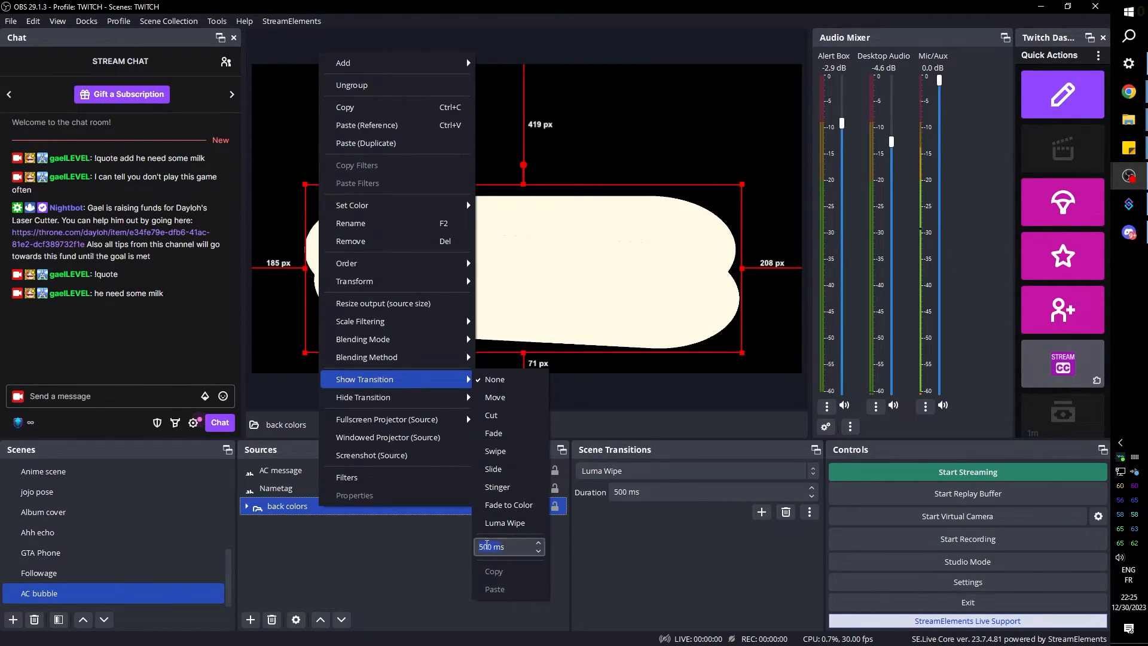
{"action": "left_click", "coordinate": [501, 438]}
{"action": "left_click", "coordinate": [538, 506]}
{"action": "left_click", "coordinate": [538, 506]}
{"action": "left_click", "coordinate": [538, 506]}
{"action": "left_click", "coordinate": [538, 506]}
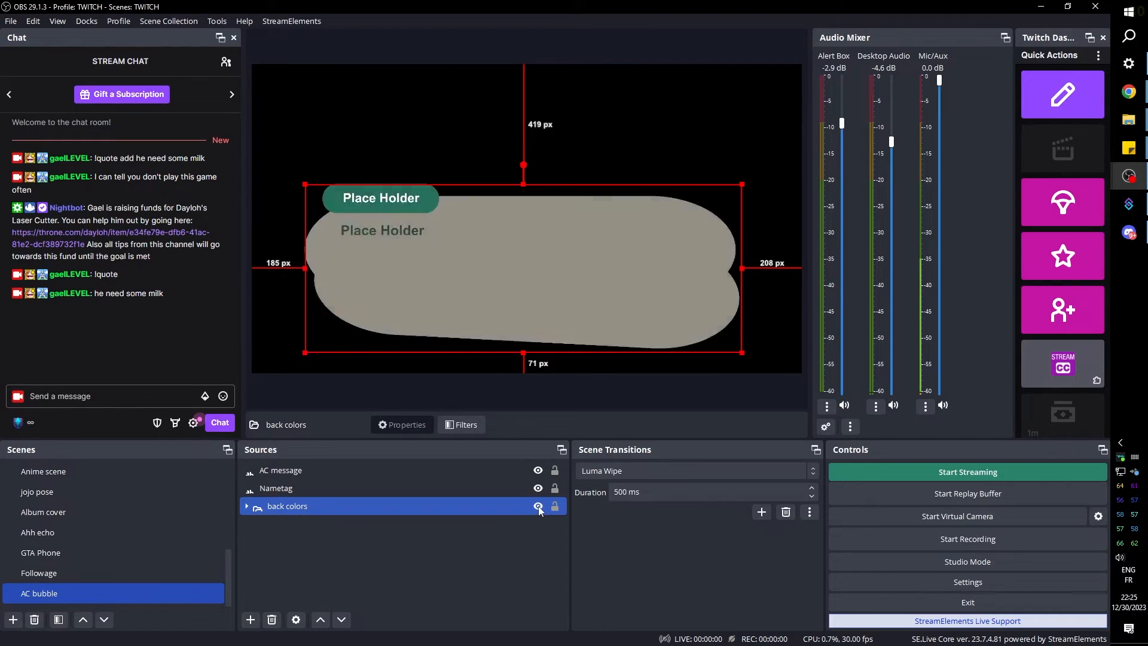
Give the AC message source a Swipe show transition with its direction set to Right.
{"action": "left_click", "coordinate": [303, 476]}
{"action": "right_click", "coordinate": [300, 475]}
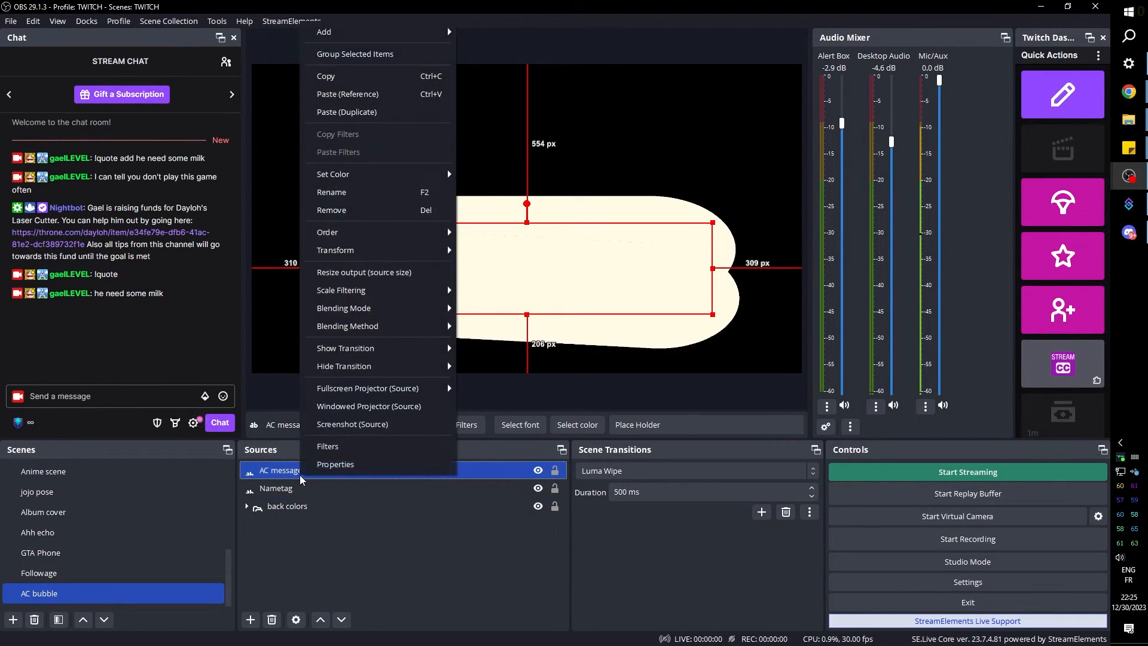
{"action": "mouse_move", "coordinate": [359, 348]}
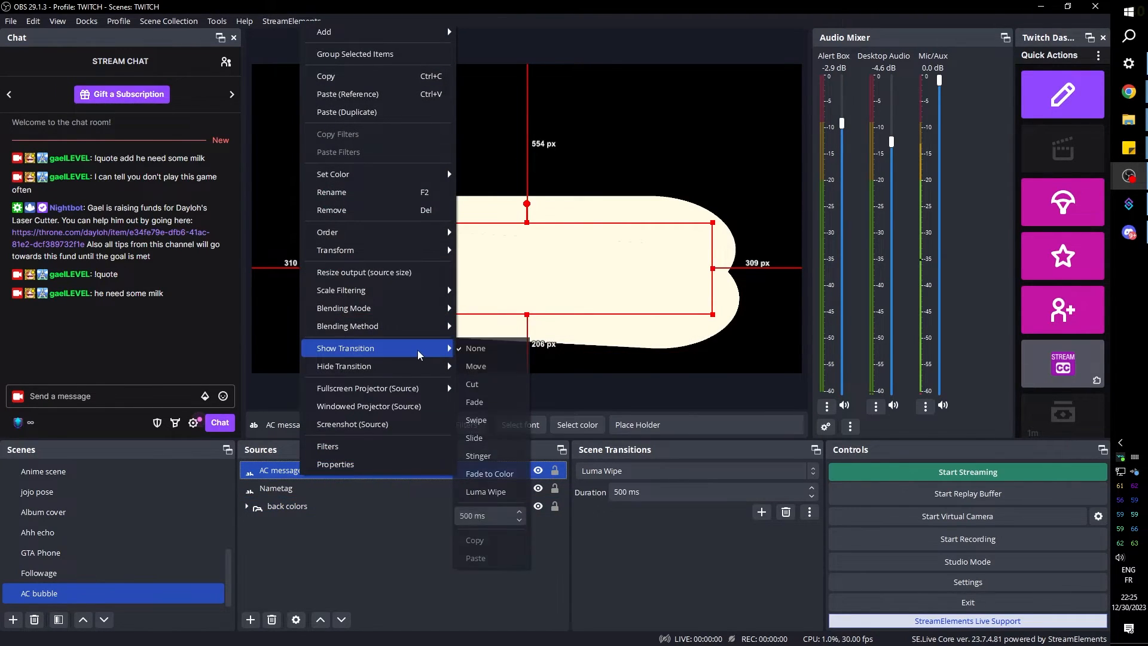
{"action": "left_click", "coordinate": [500, 420]}
{"action": "left_click", "coordinate": [379, 375]}
{"action": "left_click", "coordinate": [388, 331]}
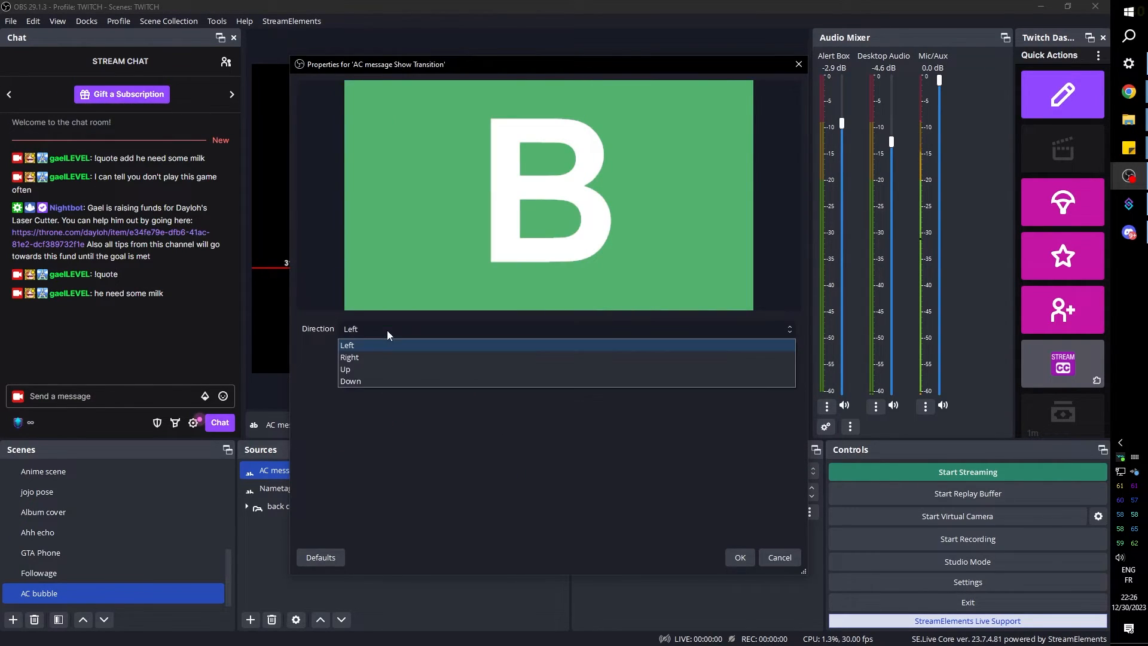
{"action": "left_click", "coordinate": [379, 358]}
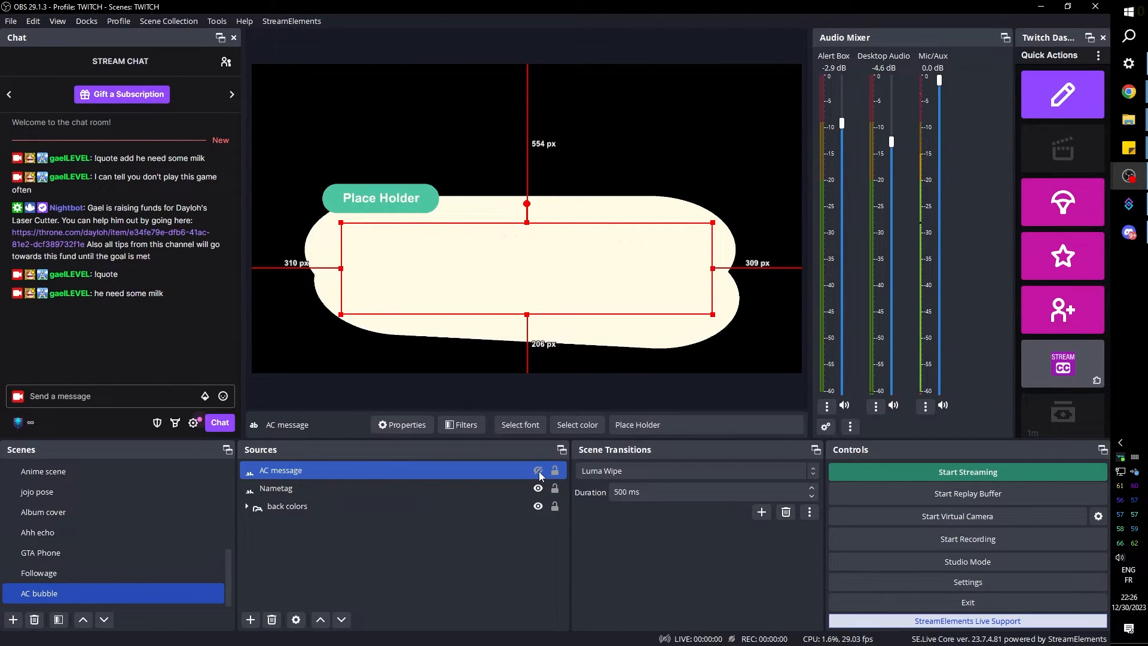
Add two lines of random letters below "Place Holder" in the AC message and toggle its visibility to test the swipe.
{"action": "double_click", "coordinate": [310, 471]}
{"action": "left_click", "coordinate": [513, 399]}
{"action": "key", "text": "Return"}
{"action": "type", "text": "gzregzarg"}
{"action": "key", "text": "Return"}
{"action": "type", "text": "zr"}
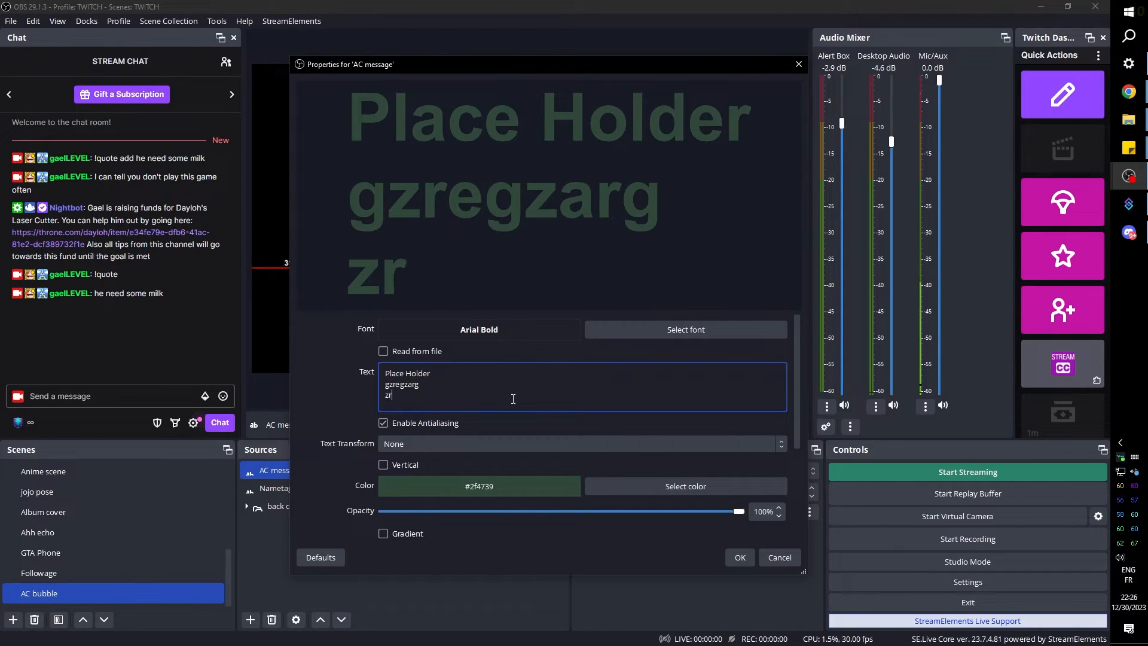
{"action": "type", "text": "gzrghzrgzrgzrgzg"}
{"action": "left_click", "coordinate": [740, 557]}
{"action": "left_click", "coordinate": [538, 470]}
{"action": "left_click", "coordinate": [541, 472]}
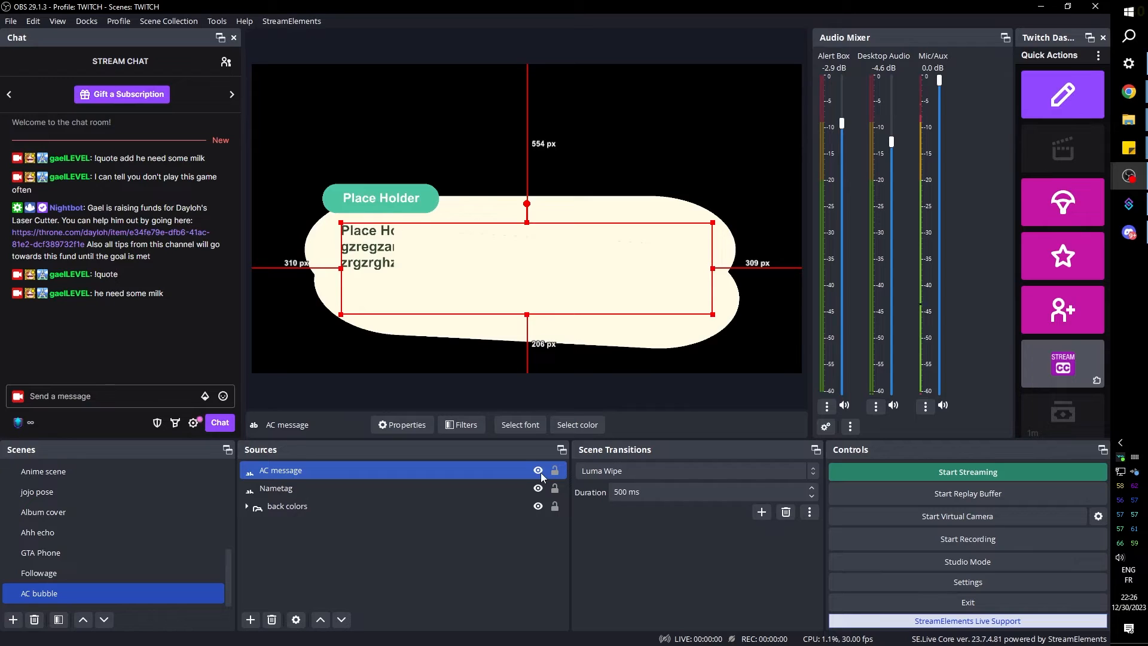
Give the Nametag source a show transition and toggle its visibility to test it.
{"action": "left_click", "coordinate": [304, 487], "text": "ctrl"}
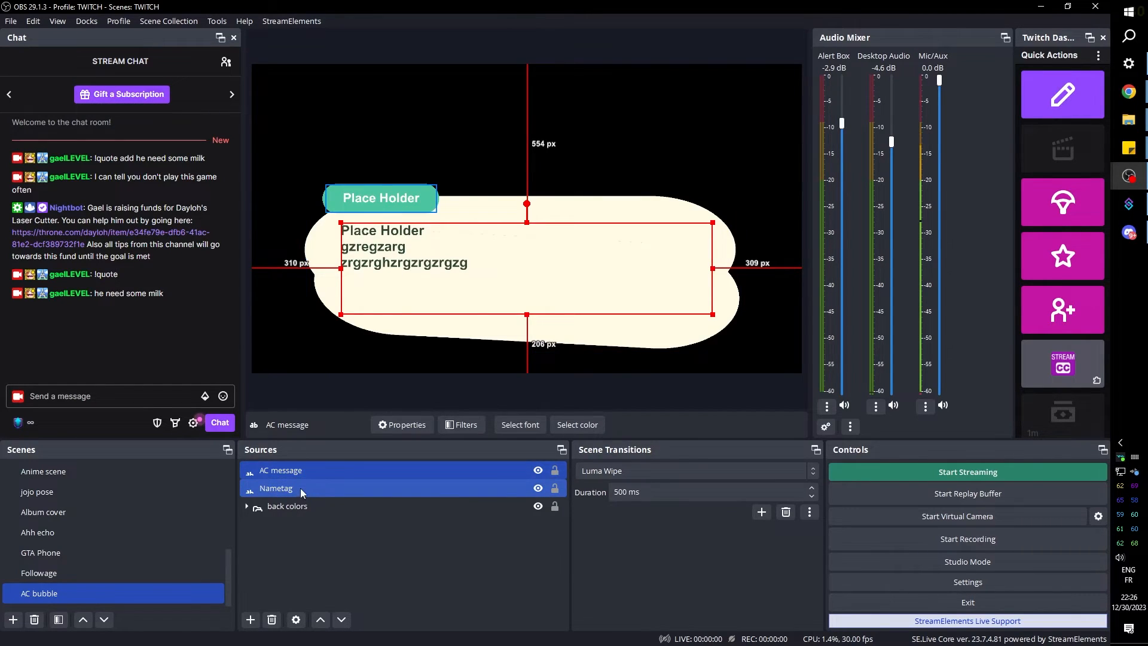
{"action": "left_click", "coordinate": [300, 489]}
{"action": "right_click", "coordinate": [289, 493]}
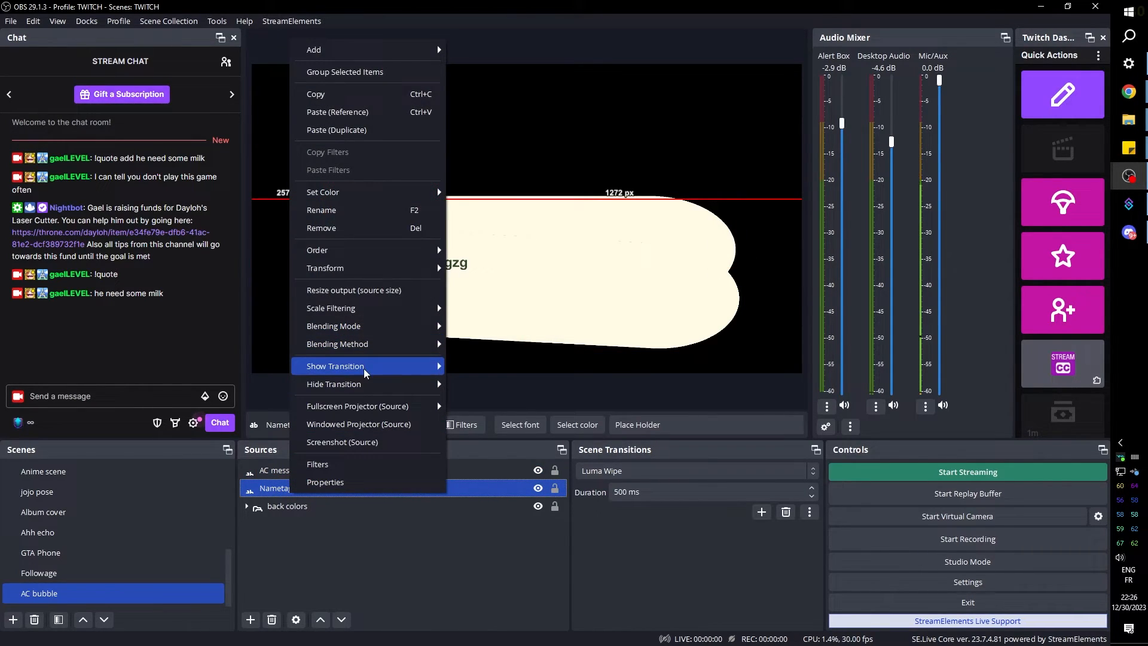
{"action": "mouse_move", "coordinate": [359, 366]}
{"action": "left_click", "coordinate": [475, 494]}
{"action": "left_click", "coordinate": [371, 330]}
{"action": "left_click", "coordinate": [358, 353]}
{"action": "key", "text": "Return"}
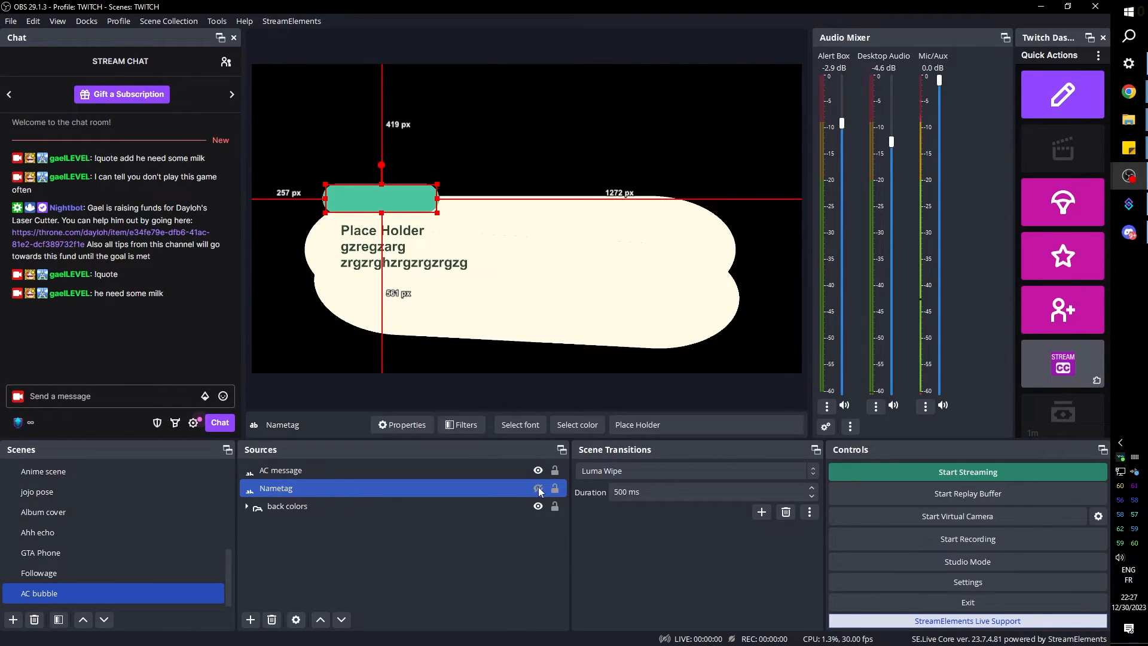
{"action": "left_click", "coordinate": [538, 488]}
Add a Move Source filter for back colors to the AC bubble scene and name it final pos.
{"action": "right_click", "coordinate": [69, 591]}
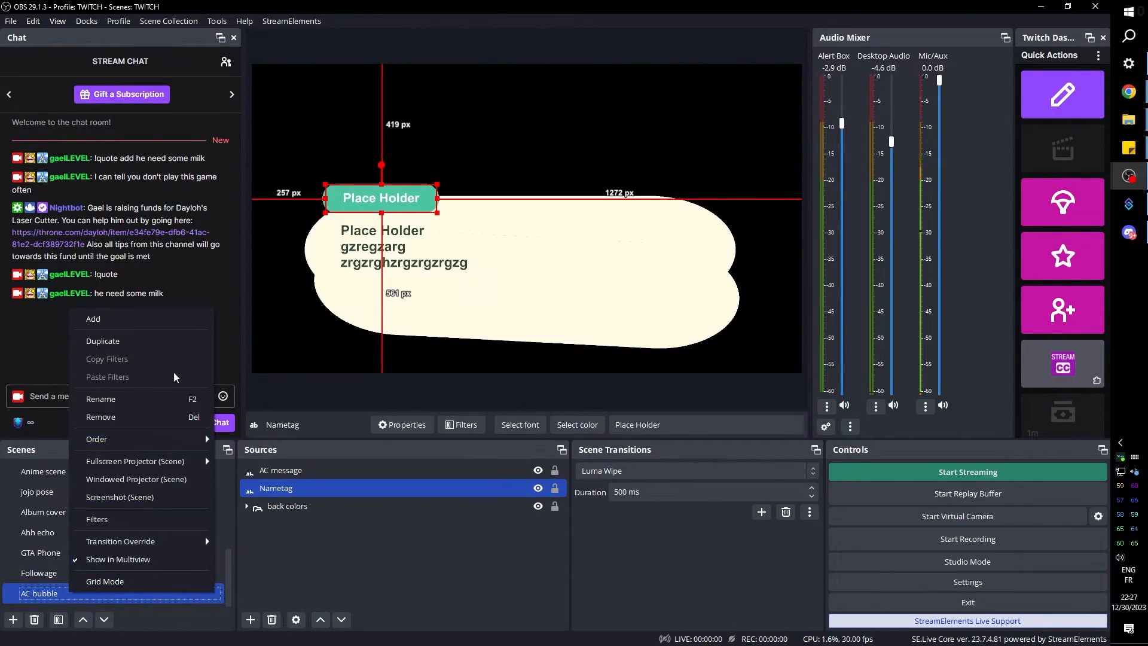
{"action": "left_click", "coordinate": [97, 519]}
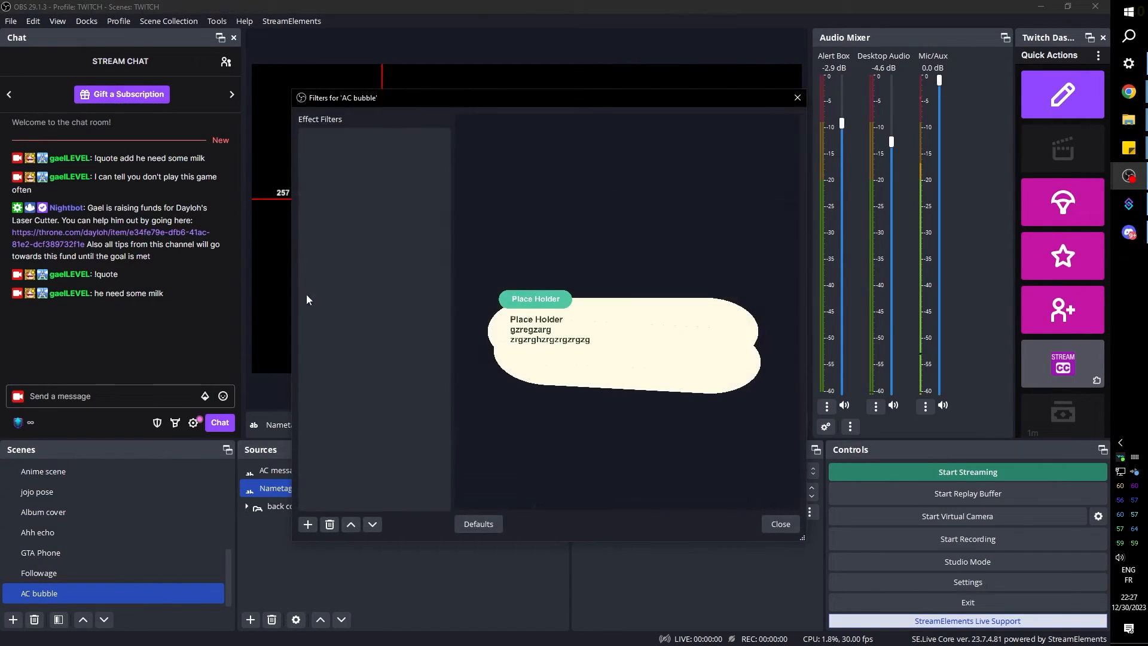
{"action": "left_click", "coordinate": [308, 526]}
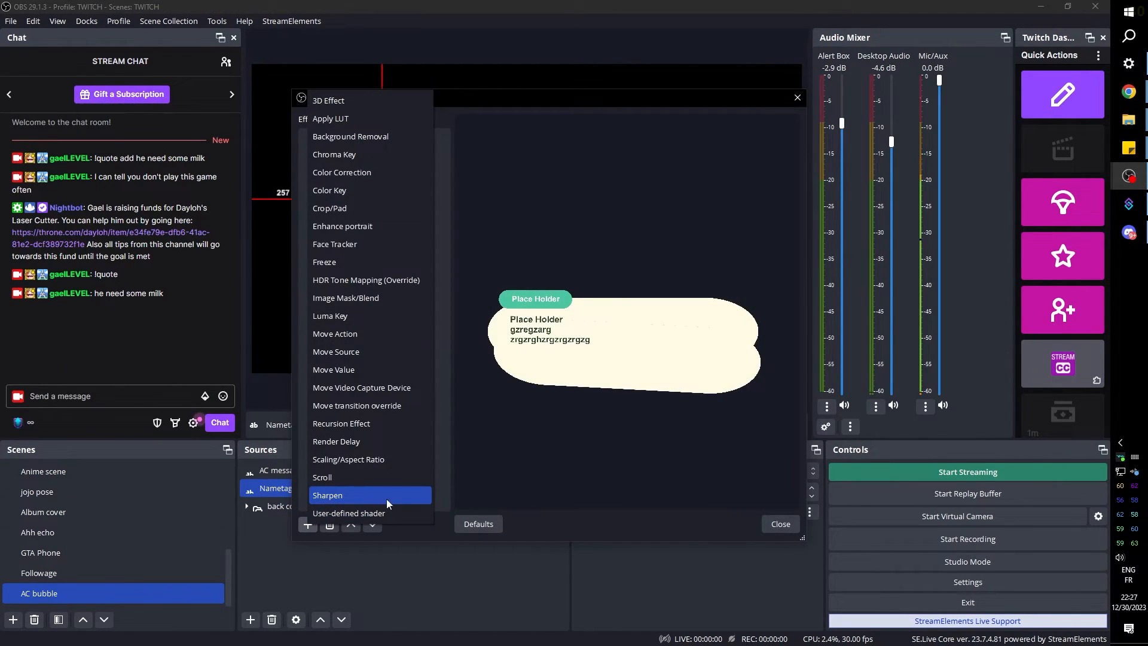
{"action": "left_click", "coordinate": [341, 350]}
{"action": "key", "text": "Return"}
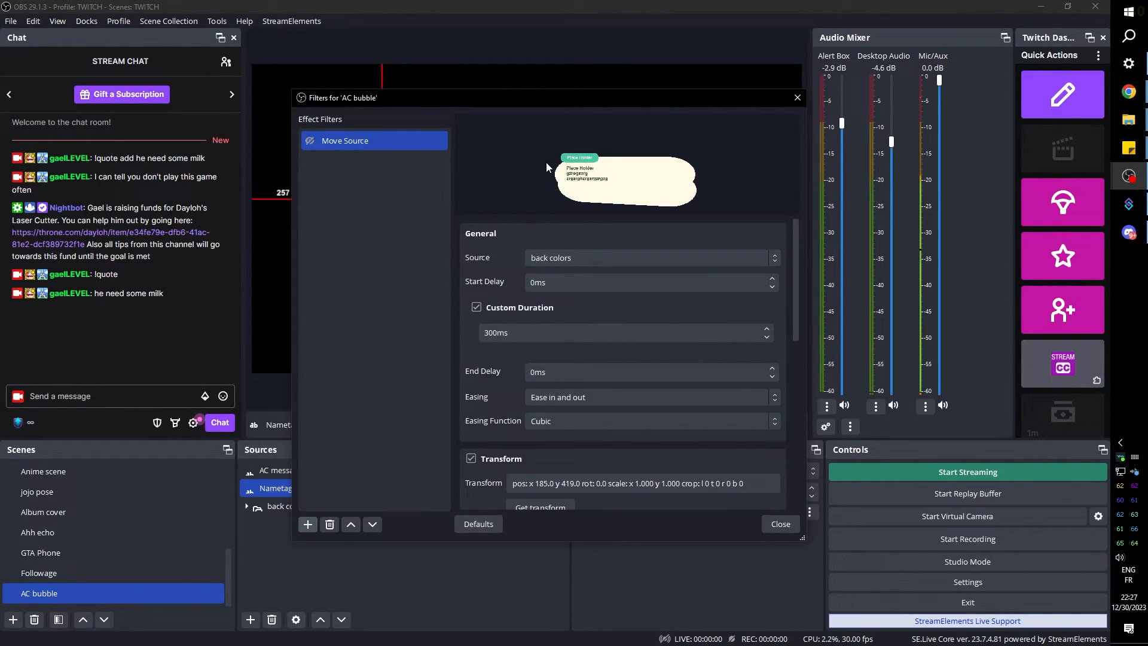
{"action": "right_click", "coordinate": [357, 142]}
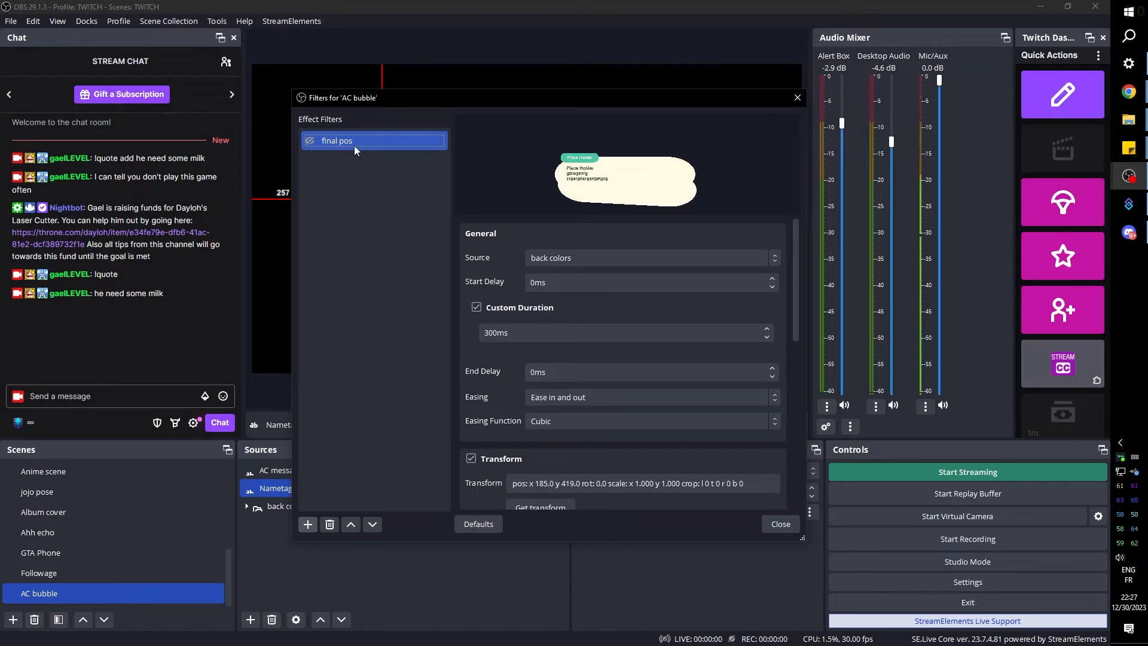
Duplicate the final pos filter under the name small pos.
{"action": "right_click", "coordinate": [354, 145]}
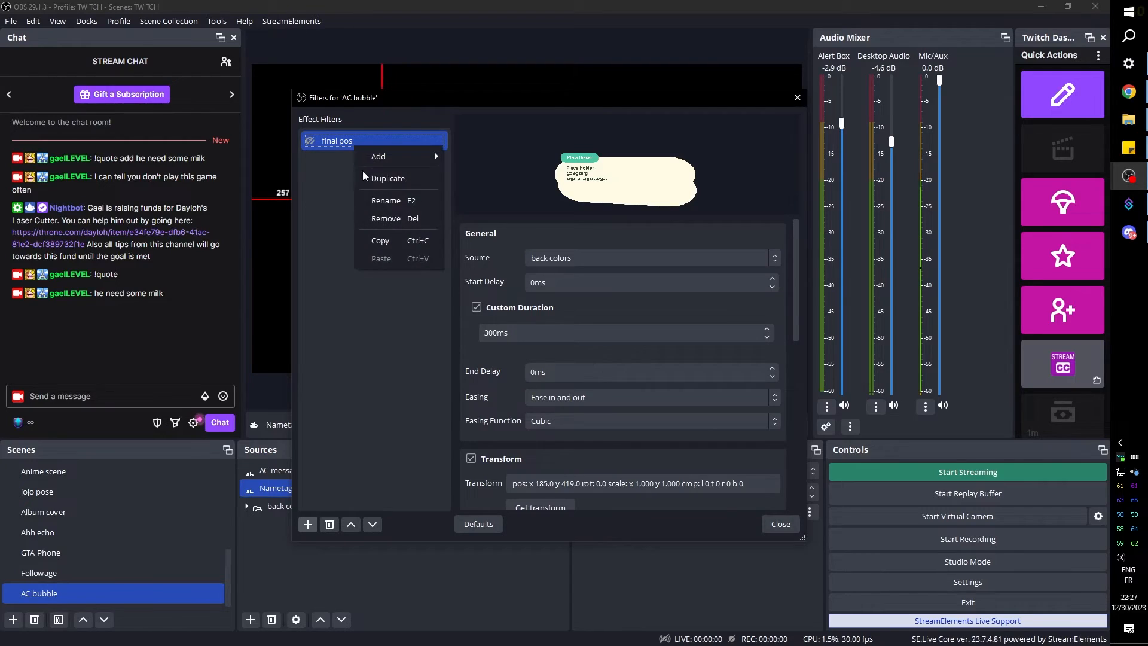
{"action": "left_click", "coordinate": [387, 178]}
{"action": "type", "text": "small pos"}
{"action": "key", "text": "Return"}
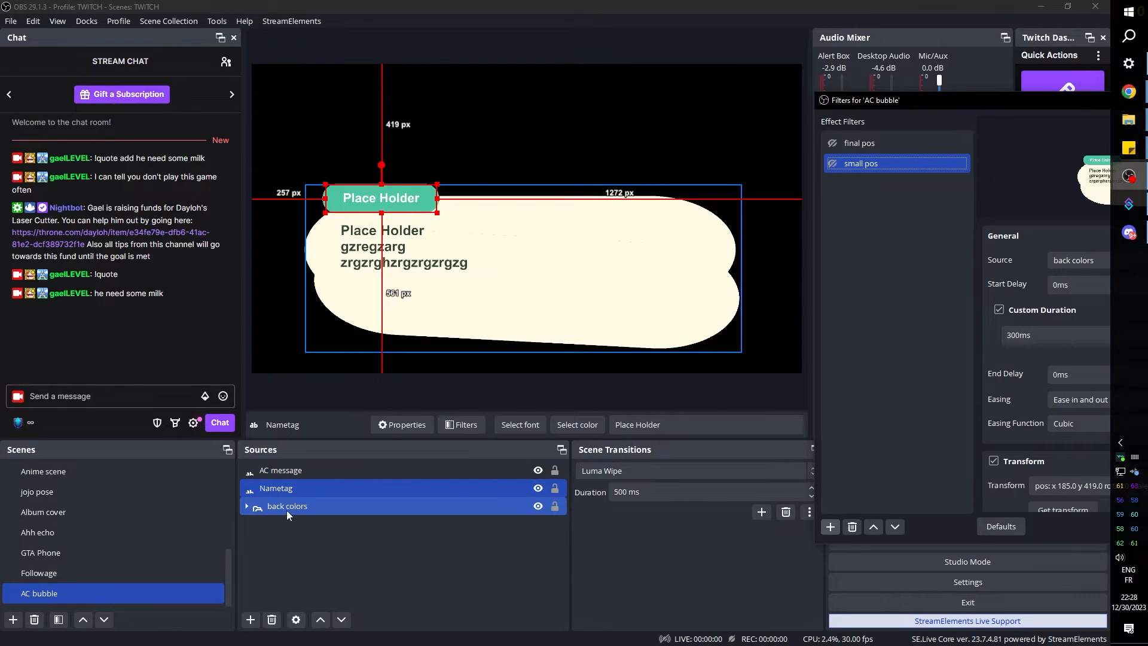
Shrink the back colors group to a scale of about 0.949 and capture its current transform in the small pos filter.
{"action": "left_click", "coordinate": [287, 509]}
{"action": "left_click_drag", "start_coordinate": [307, 351], "coordinate": [347, 344]}
{"action": "left_click_drag", "start_coordinate": [514, 290], "coordinate": [492, 291]}
{"action": "left_click_drag", "start_coordinate": [905, 102], "coordinate": [547, 80]}
{"action": "left_click", "coordinate": [517, 128]}
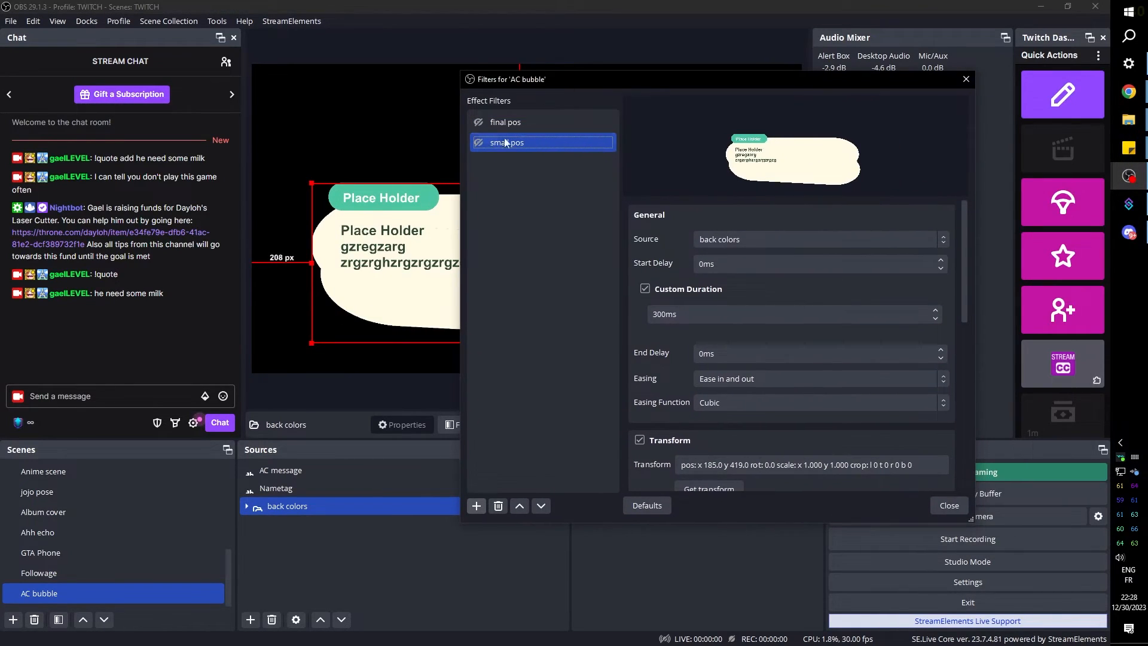
{"action": "scroll", "coordinate": [626, 450], "scroll_direction": "down", "scroll_amount": 3}
{"action": "left_click", "coordinate": [693, 386]}
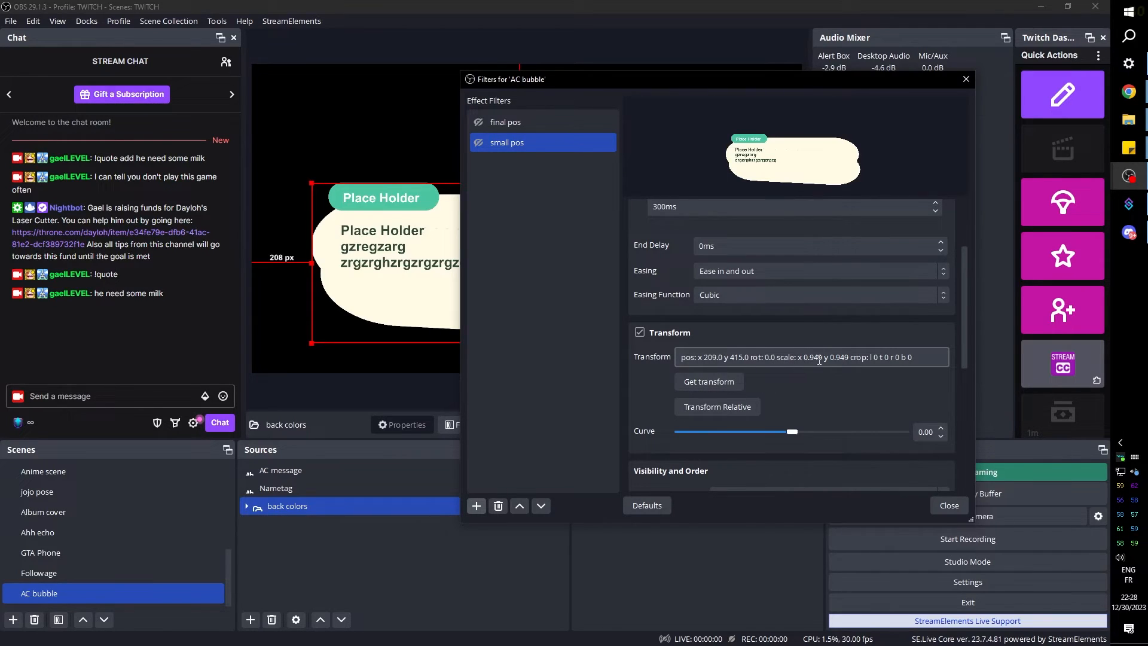
Trigger the final pos and small pos filters alternately to preview how the bubble background grows and shrinks.
{"action": "left_click_drag", "start_coordinate": [598, 79], "coordinate": [850, 70]}
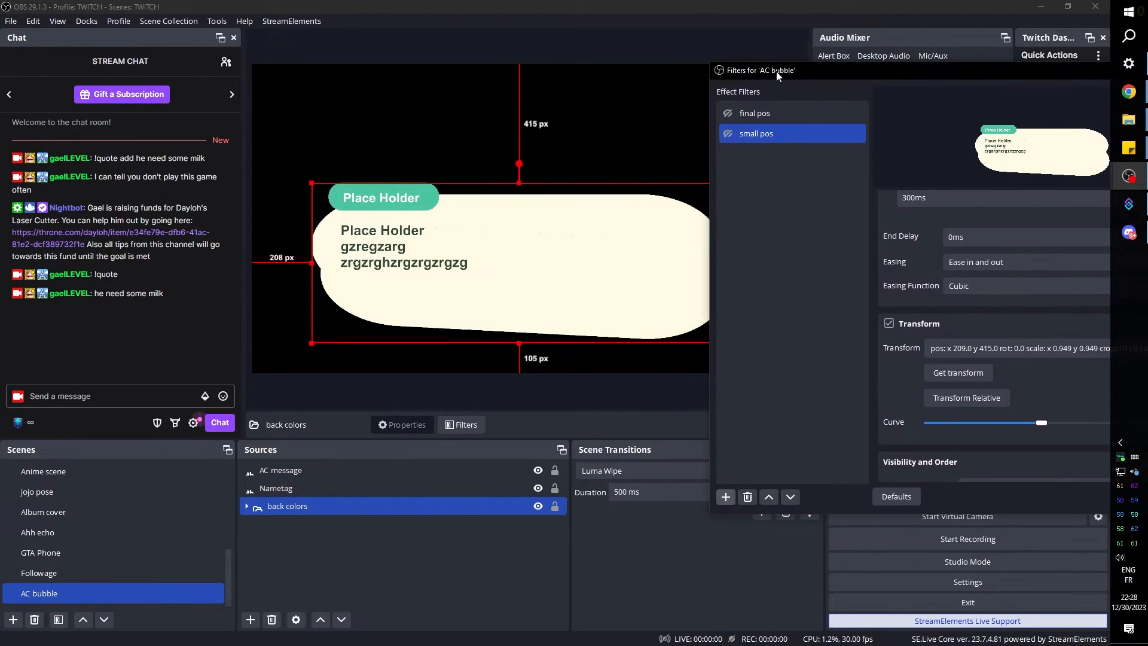
{"action": "left_click", "coordinate": [730, 115]}
{"action": "left_click", "coordinate": [730, 134]}
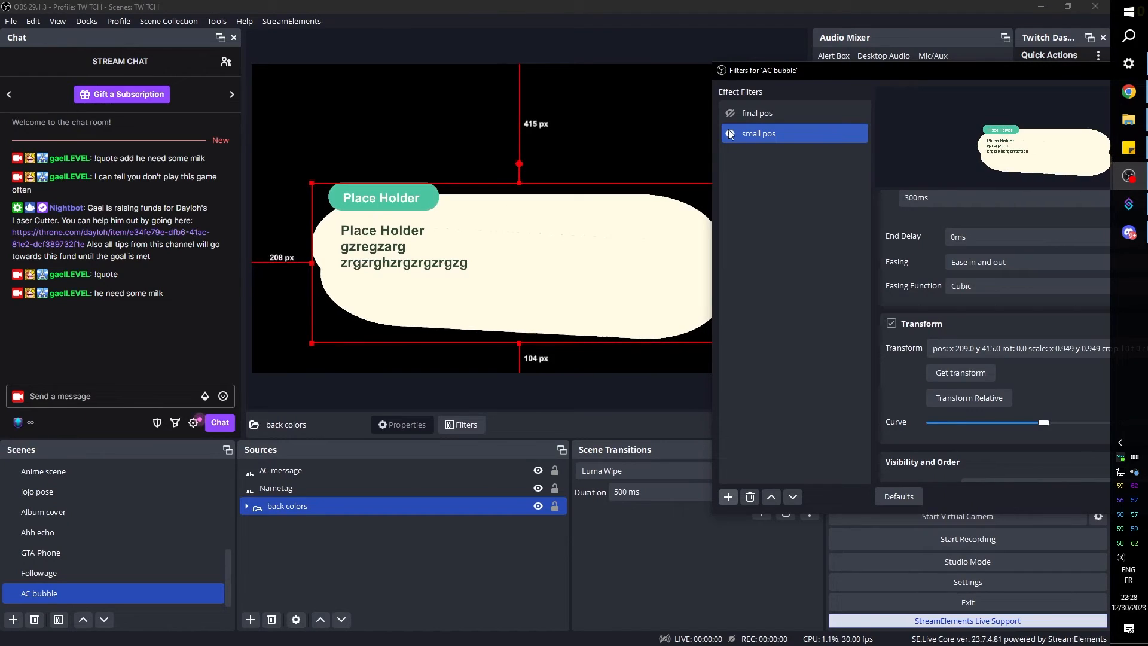
{"action": "left_click", "coordinate": [730, 134]}
{"action": "left_click", "coordinate": [730, 136]}
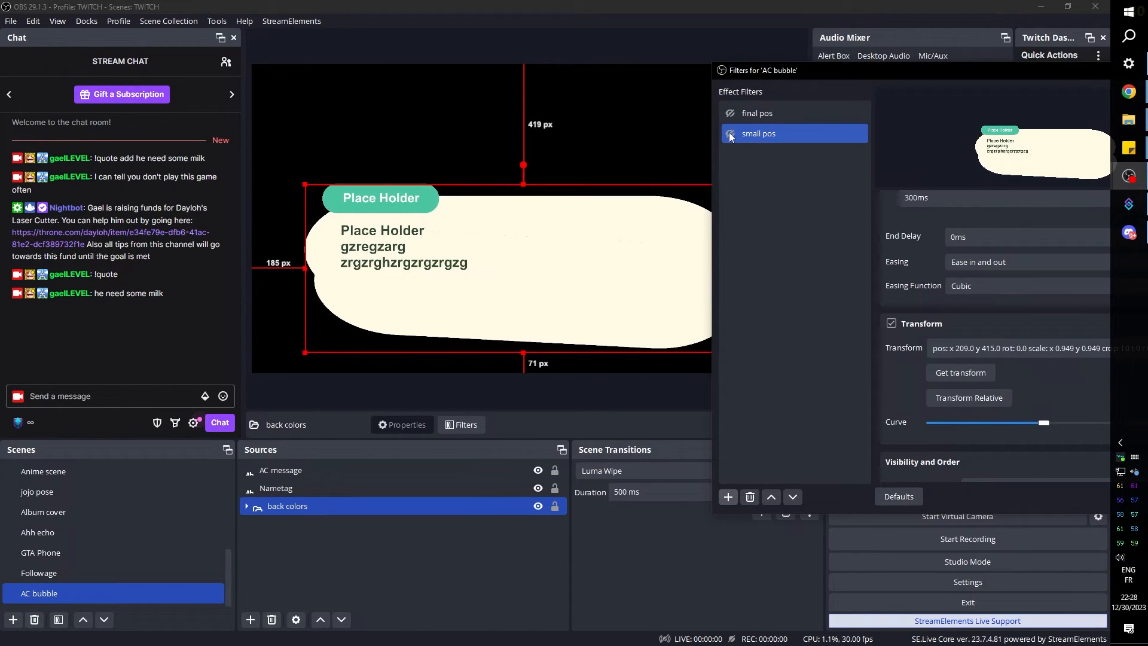
Shrink back colors further, to about position x 261, y 421, recapture its transform in small pos and test both filters.
{"action": "left_click_drag", "start_coordinate": [755, 78], "coordinate": [819, 91]}
{"action": "left_click", "coordinate": [1004, 387]}
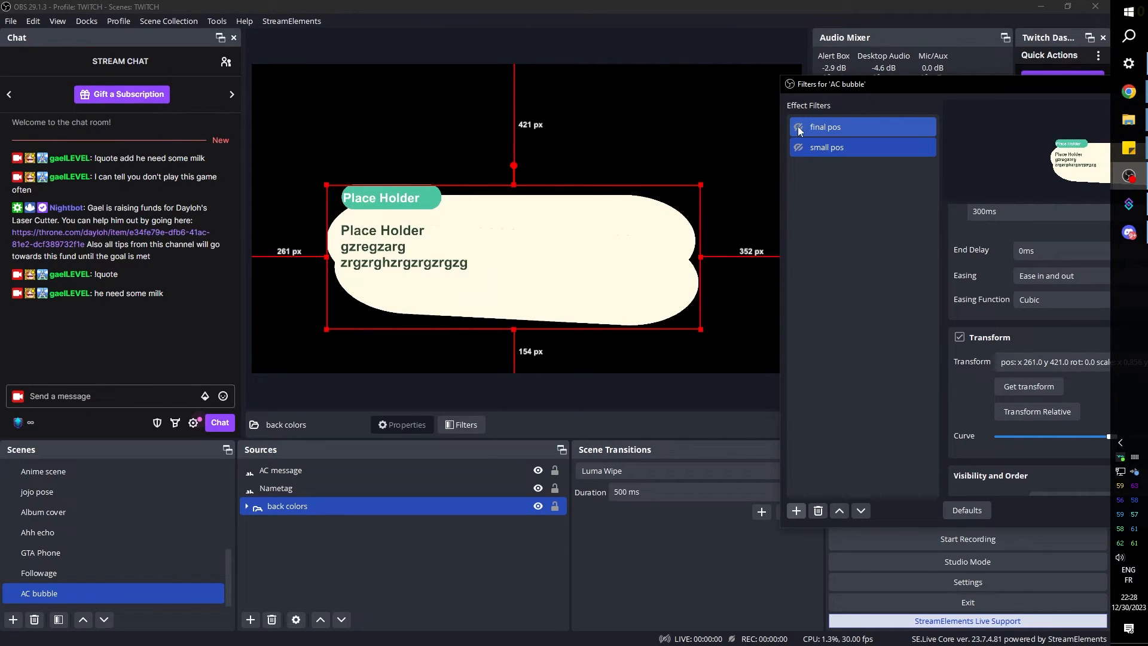
{"action": "left_click", "coordinate": [799, 127]}
{"action": "left_click", "coordinate": [798, 148]}
{"action": "left_click", "coordinate": [797, 128]}
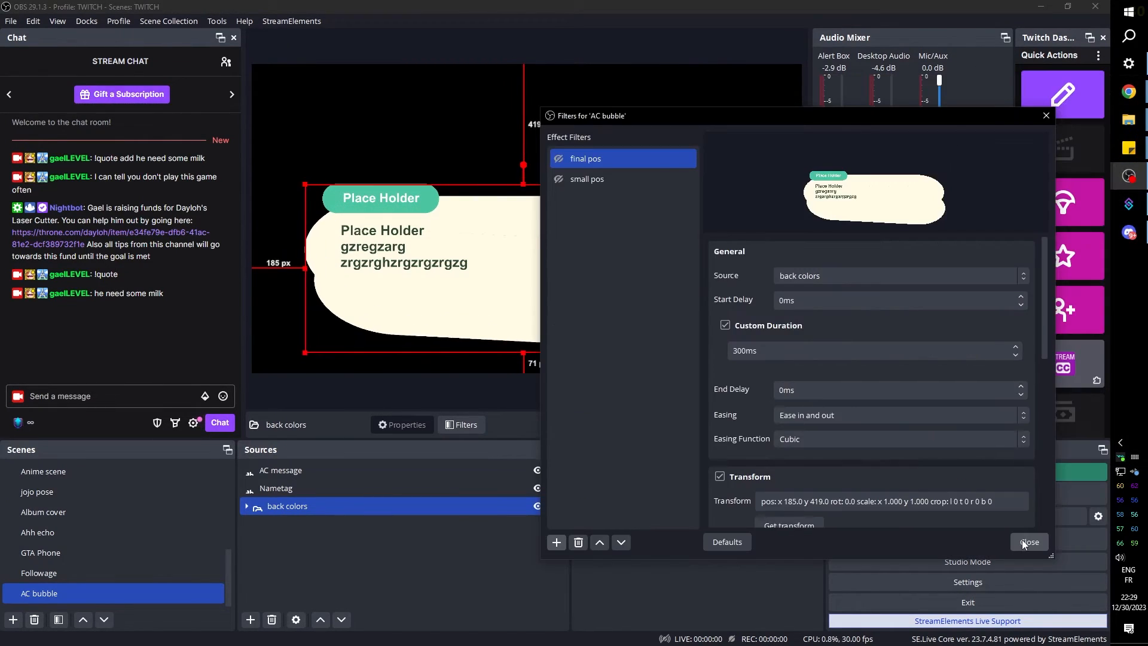
Close the scene's filters and toggle the back colors group's visibility to preview its appearance.
{"action": "left_click", "coordinate": [1024, 541]}
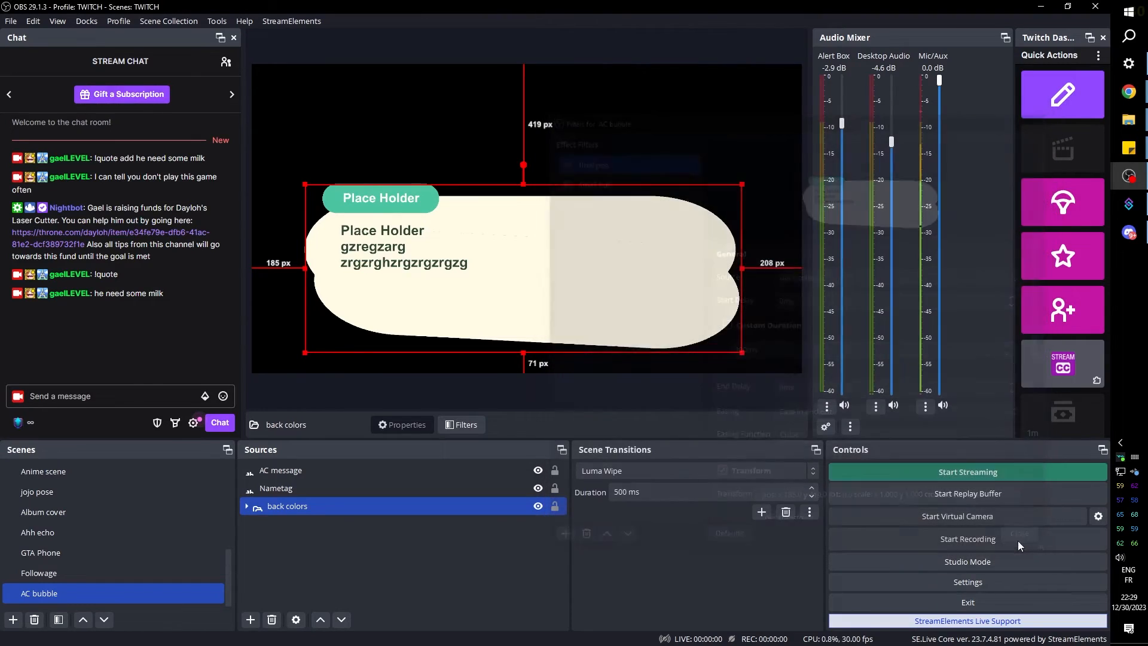
{"action": "left_click", "coordinate": [537, 507]}
{"action": "left_click", "coordinate": [537, 507]}
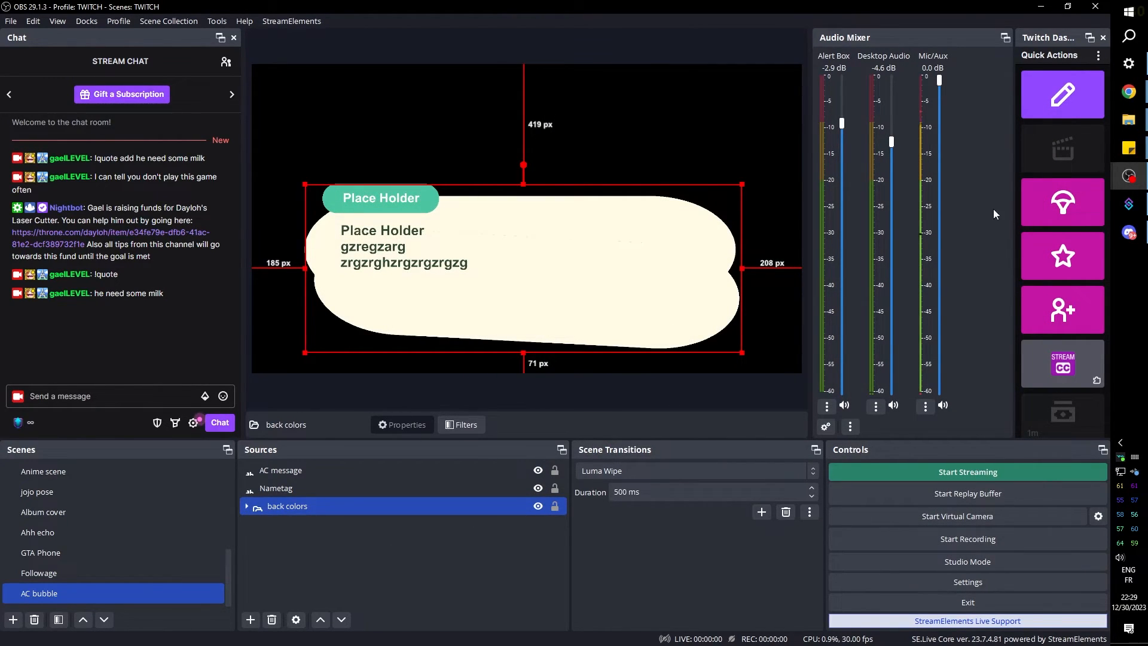
Switch to Streamer.bot and hide its Voice Control section.
{"action": "mouse_move", "coordinate": [1130, 213]}
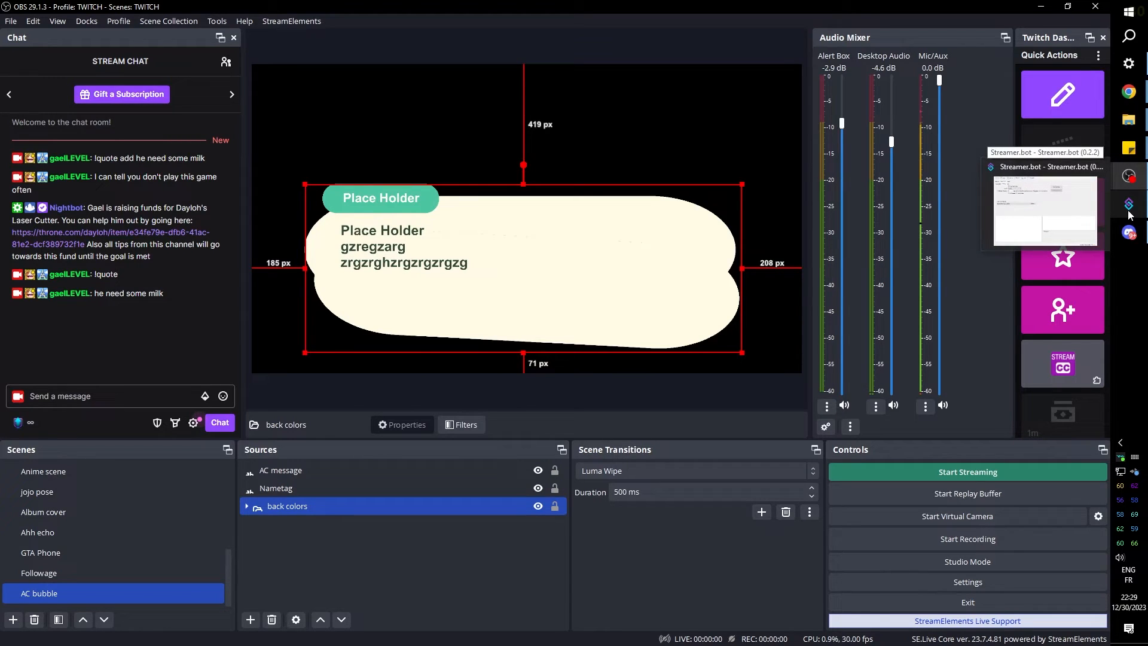
{"action": "left_click", "coordinate": [1128, 214]}
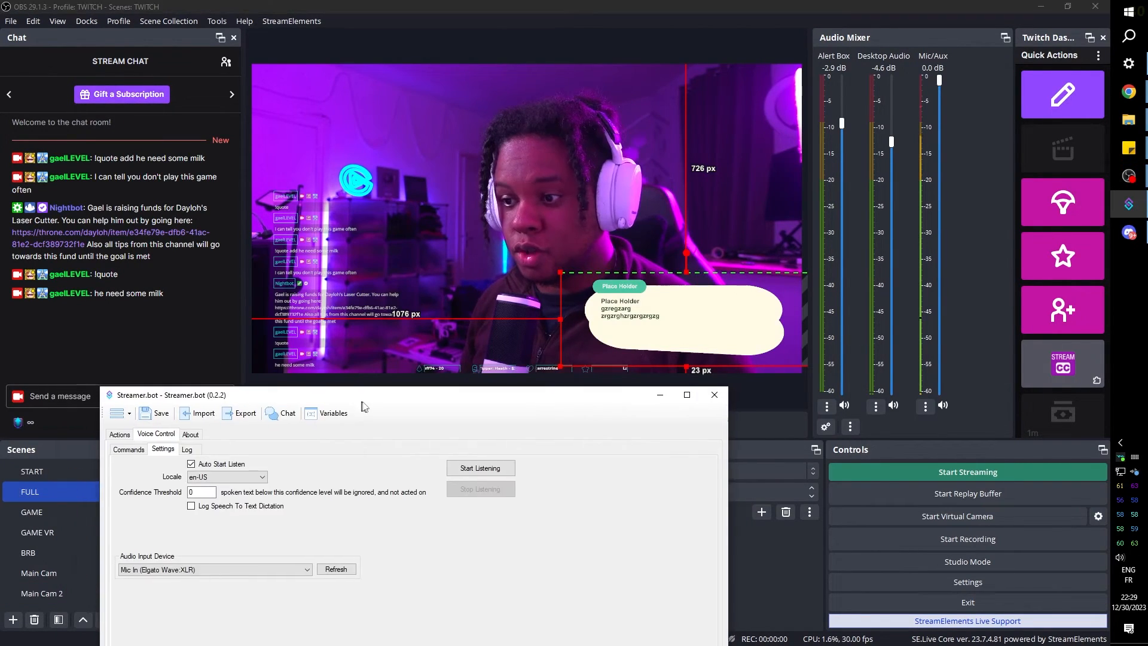
{"action": "left_click_drag", "start_coordinate": [361, 400], "coordinate": [721, 336]}
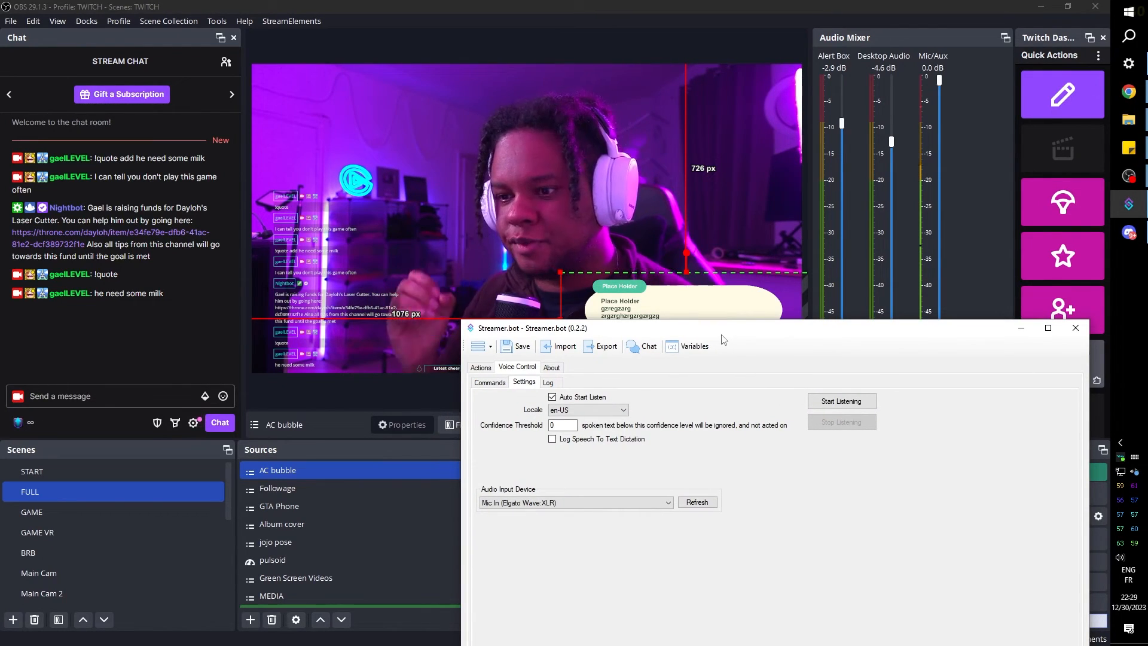
{"action": "right_click", "coordinate": [527, 368]}
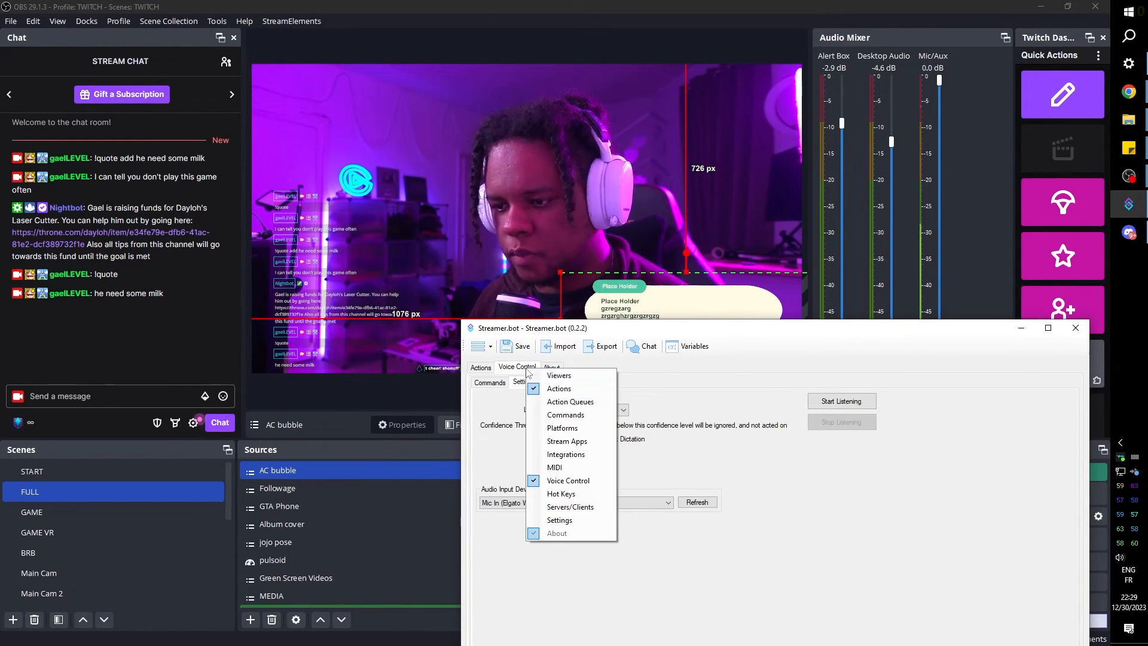
{"action": "left_click", "coordinate": [568, 481]}
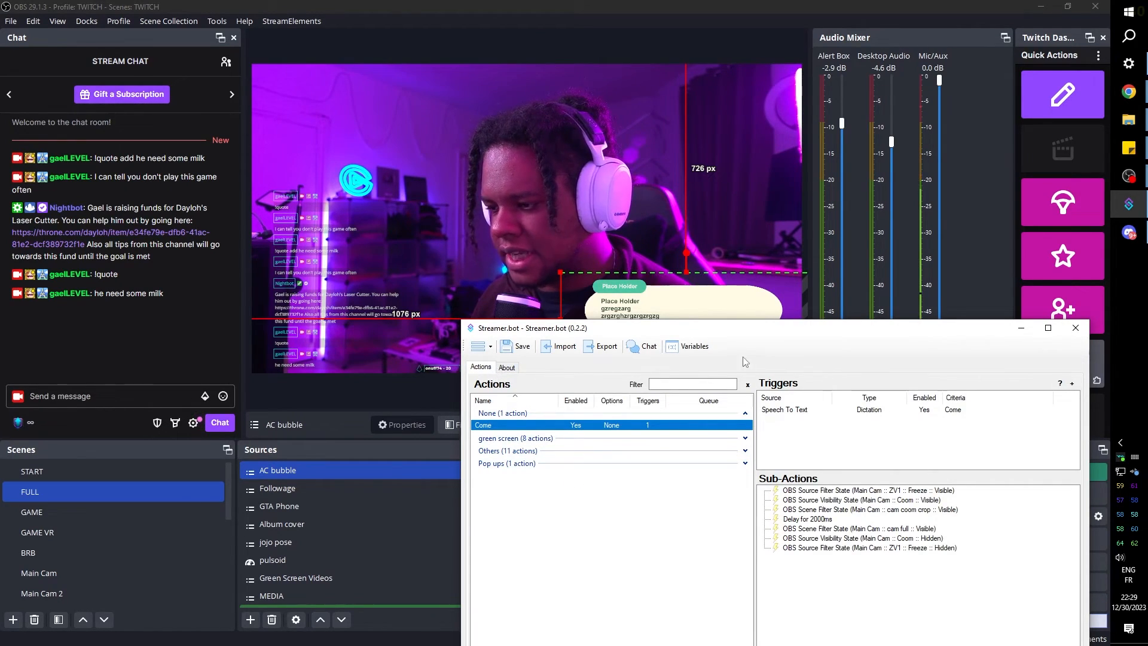
Add a new enabled action named AC speech bubble with the Default queue.
{"action": "left_click_drag", "start_coordinate": [776, 340], "coordinate": [798, 294]}
{"action": "right_click", "coordinate": [586, 458]}
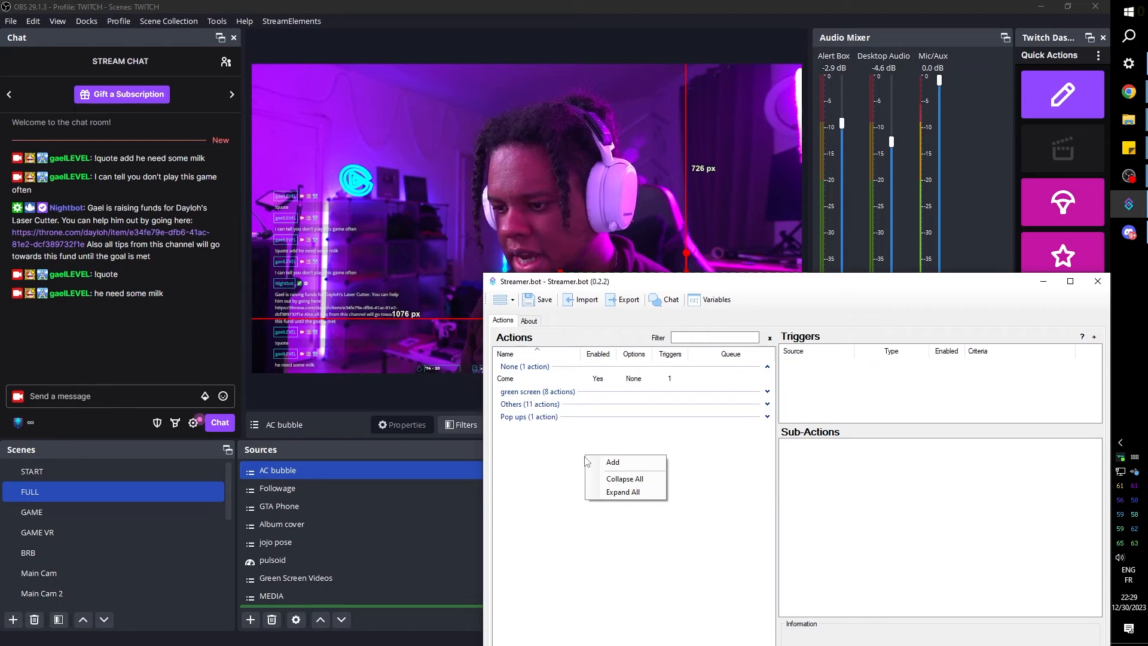
{"action": "left_click", "coordinate": [603, 463]}
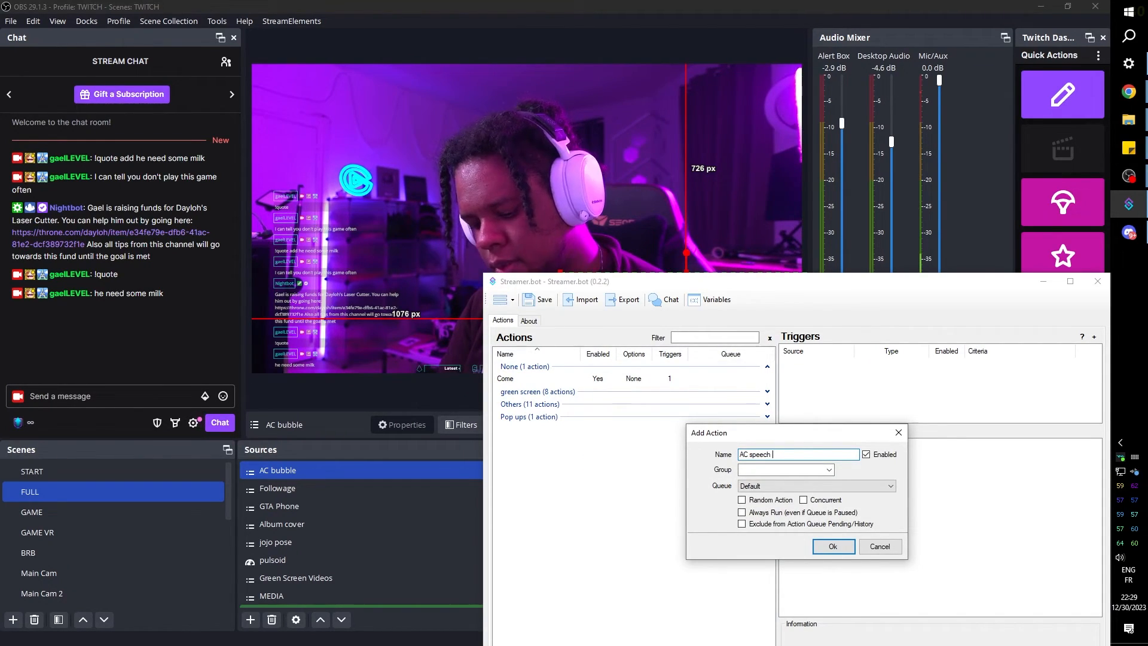
{"action": "type", "text": "AC speech bubble"}
{"action": "left_click", "coordinate": [834, 548]}
Add a Twitch Get User Info for Target sub-action to AC speech bubble with User as the source type.
{"action": "left_click_drag", "start_coordinate": [873, 283], "coordinate": [798, 181]}
{"action": "right_click", "coordinate": [771, 374]}
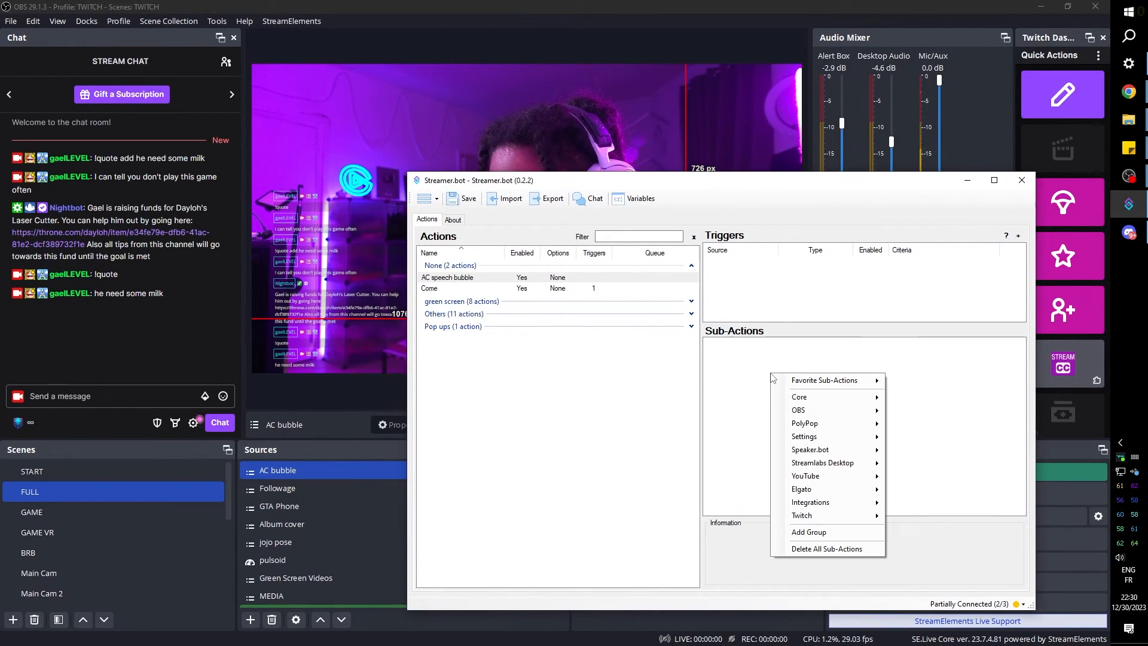
{"action": "mouse_move", "coordinate": [825, 517]}
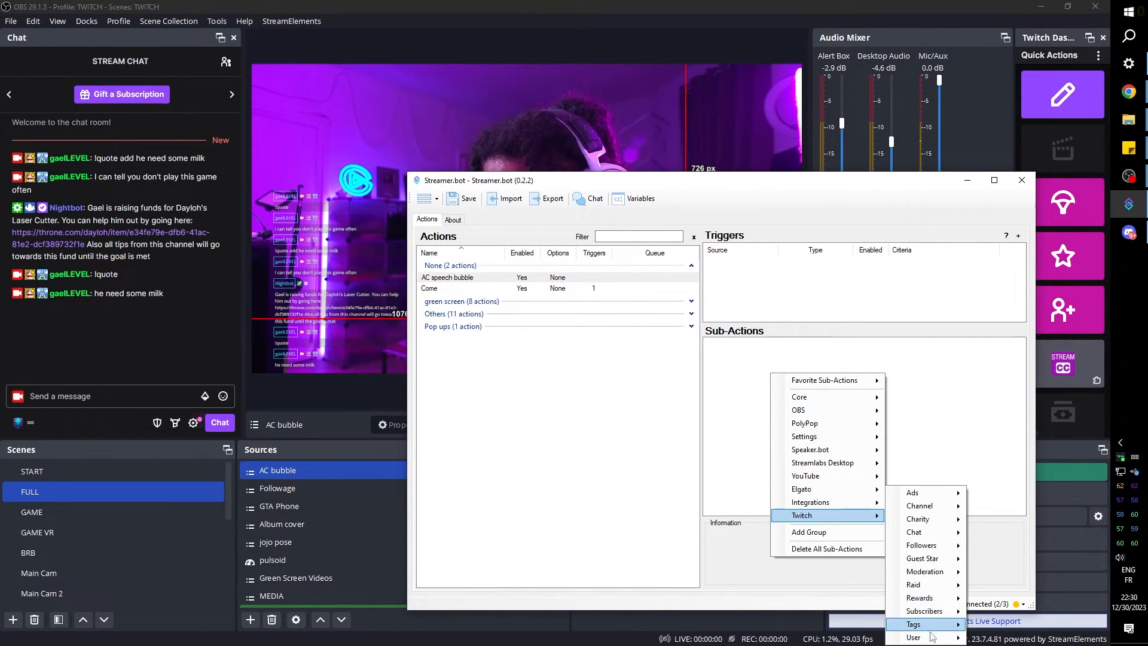
{"action": "mouse_move", "coordinate": [947, 637]}
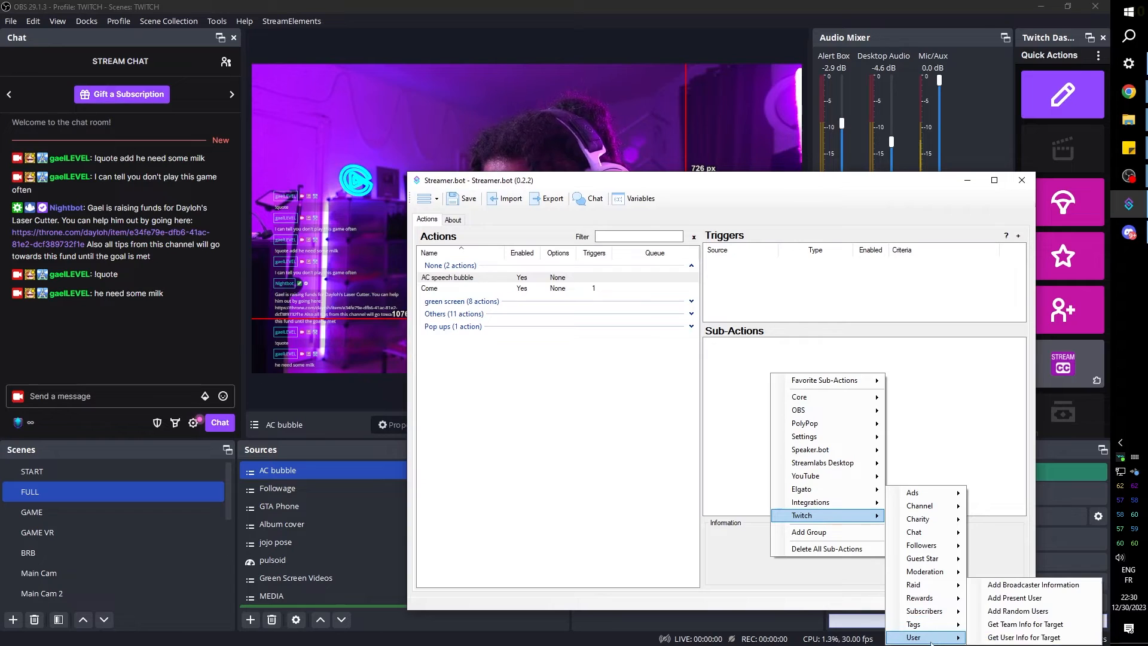
{"action": "left_click", "coordinate": [1056, 637]}
{"action": "left_click", "coordinate": [736, 366]}
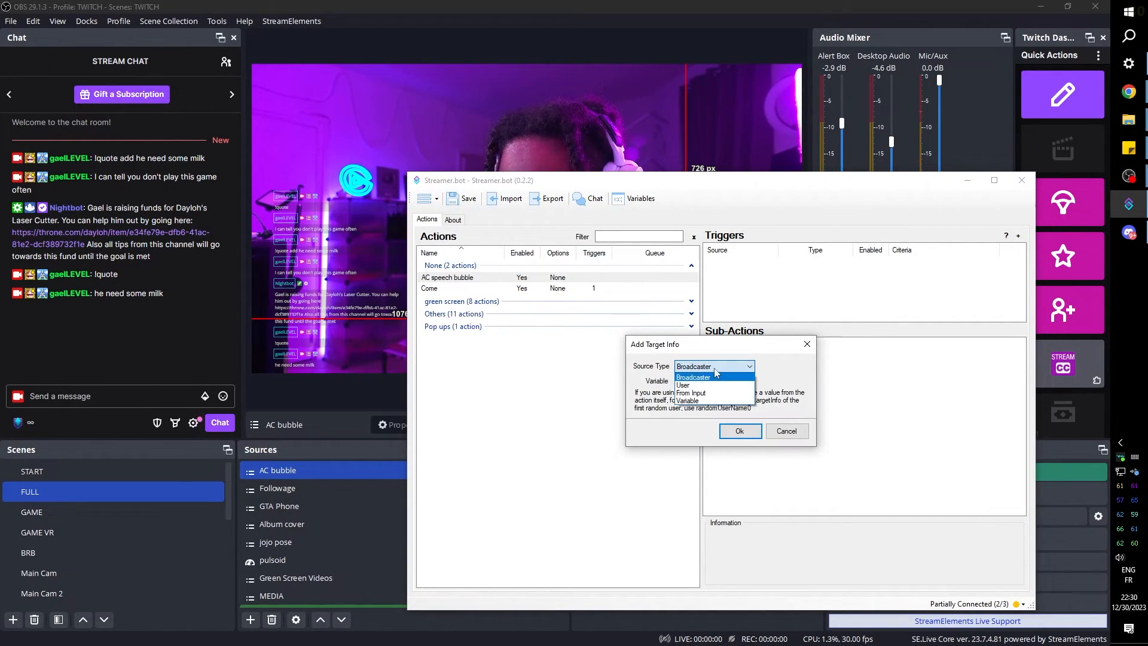
{"action": "left_click", "coordinate": [712, 388]}
{"action": "left_click", "coordinate": [736, 368]}
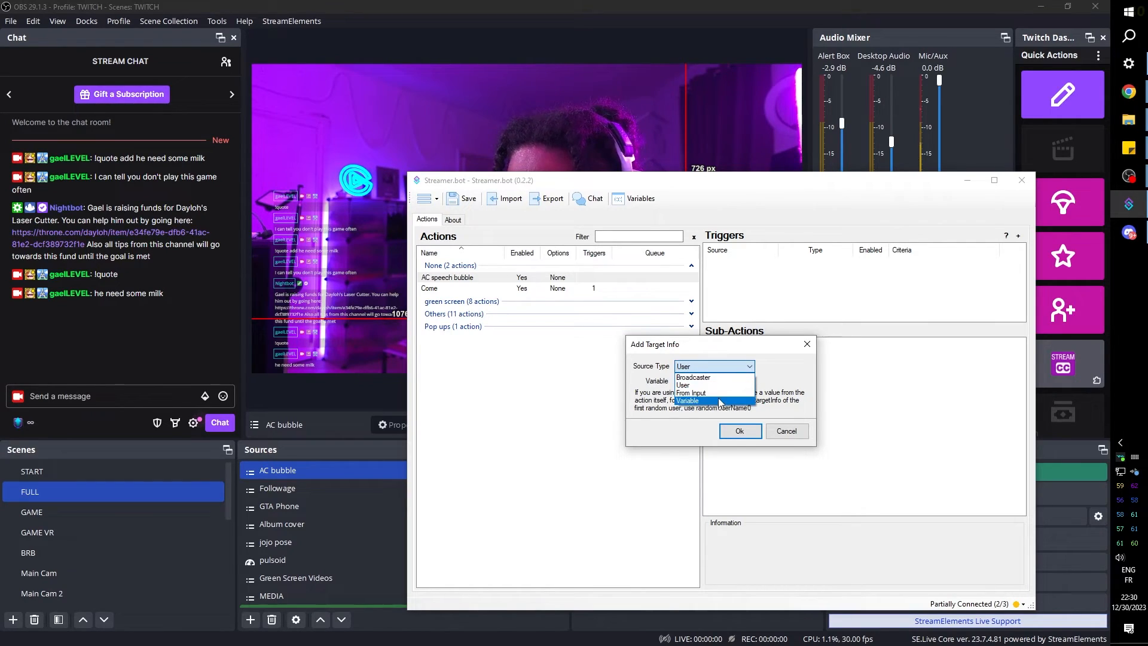
{"action": "left_click", "coordinate": [749, 367]}
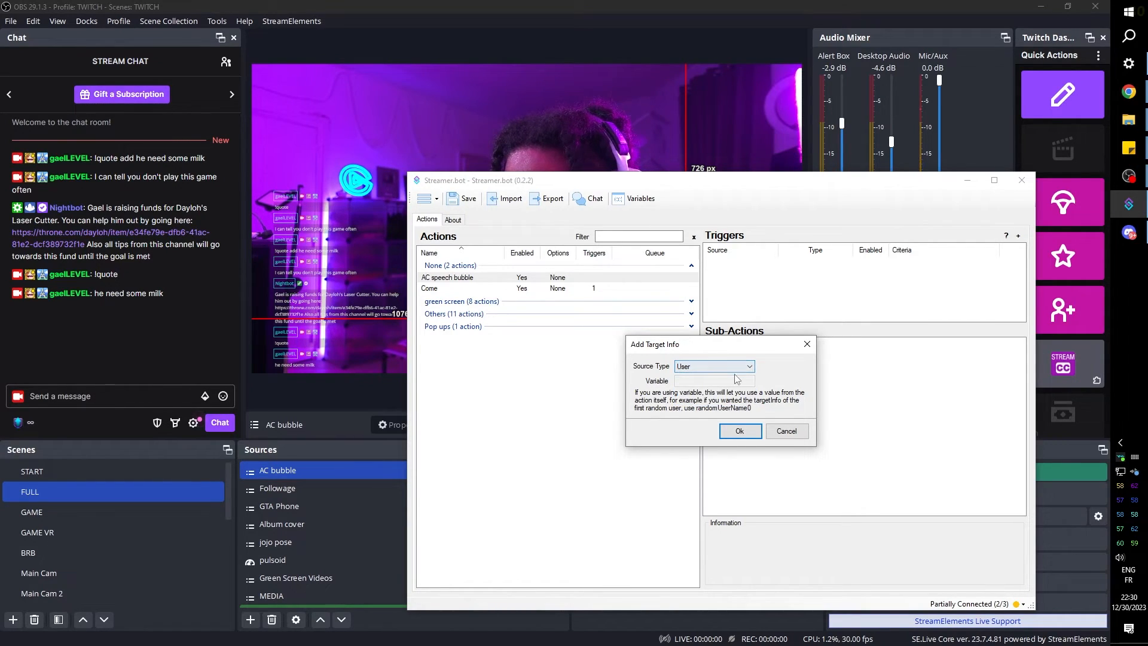
{"action": "left_click", "coordinate": [740, 433]}
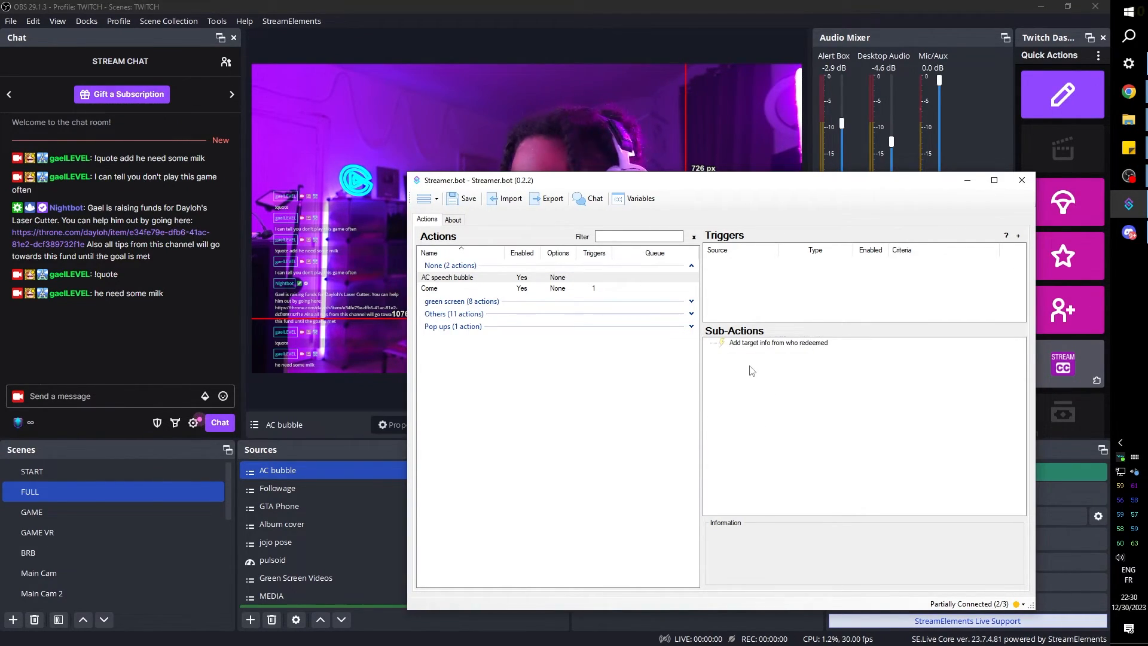
Switch to the AC bubble scene in OBS and hide AC message, Nametag and back colors.
{"action": "left_click", "coordinate": [89, 496]}
{"action": "scroll", "coordinate": [84, 526], "scroll_direction": "down", "scroll_amount": 4}
{"action": "left_click", "coordinate": [135, 592]}
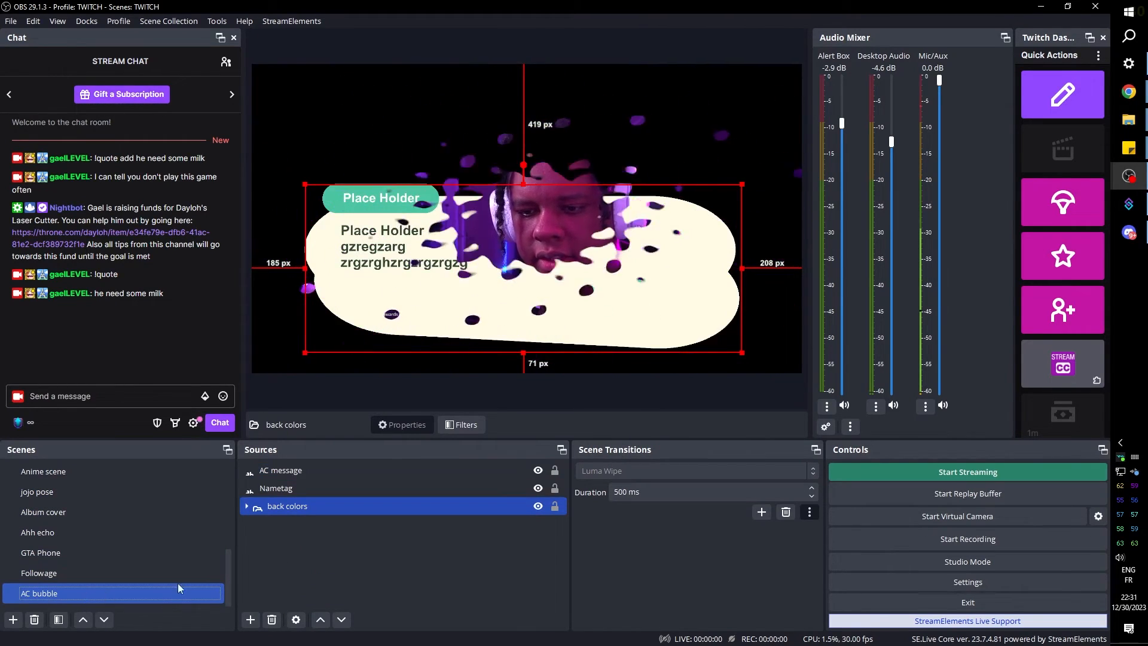
{"action": "left_click", "coordinate": [538, 470]}
{"action": "left_click", "coordinate": [538, 487]}
{"action": "left_click", "coordinate": [538, 506]}
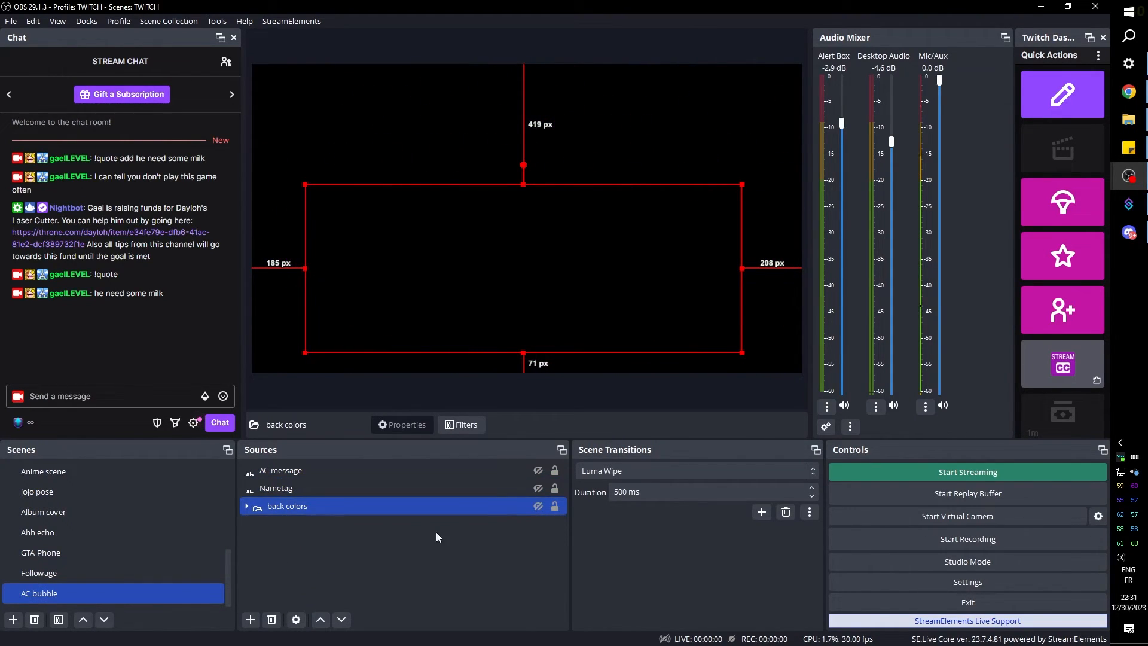
Switch to Streamer.bot and add an OBS Set GDI Text sub-action for the Nametag source in AC bubble with the text %targetUser%.
{"action": "left_click", "coordinate": [451, 531]}
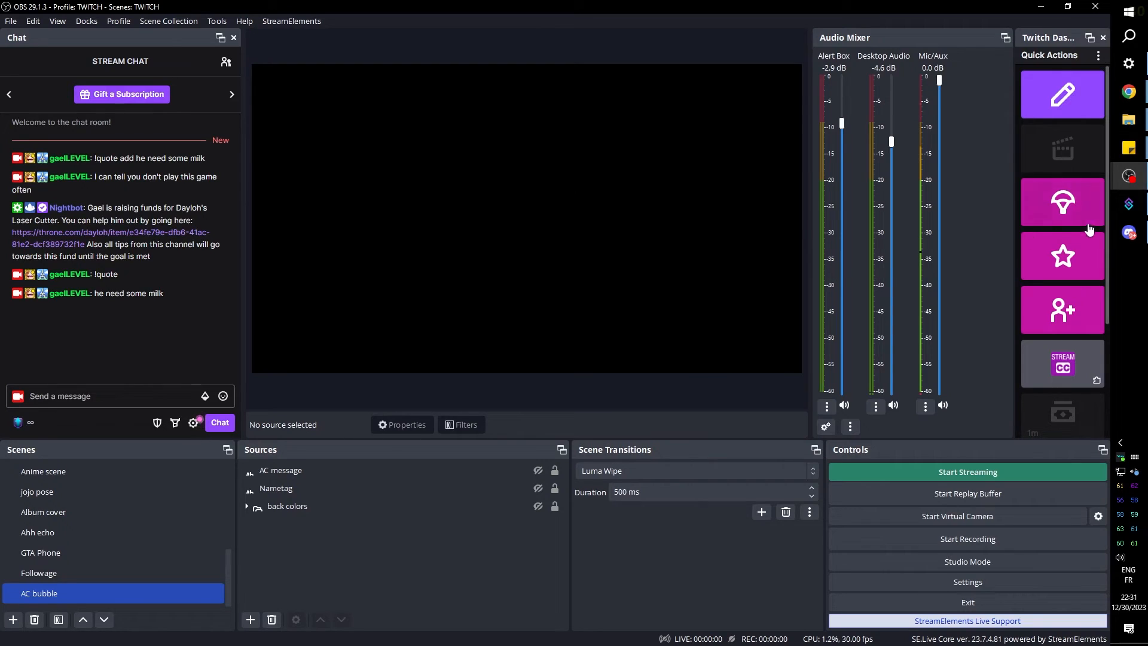
{"action": "left_click", "coordinate": [1128, 205]}
{"action": "left_click_drag", "start_coordinate": [517, 202], "coordinate": [646, 71]}
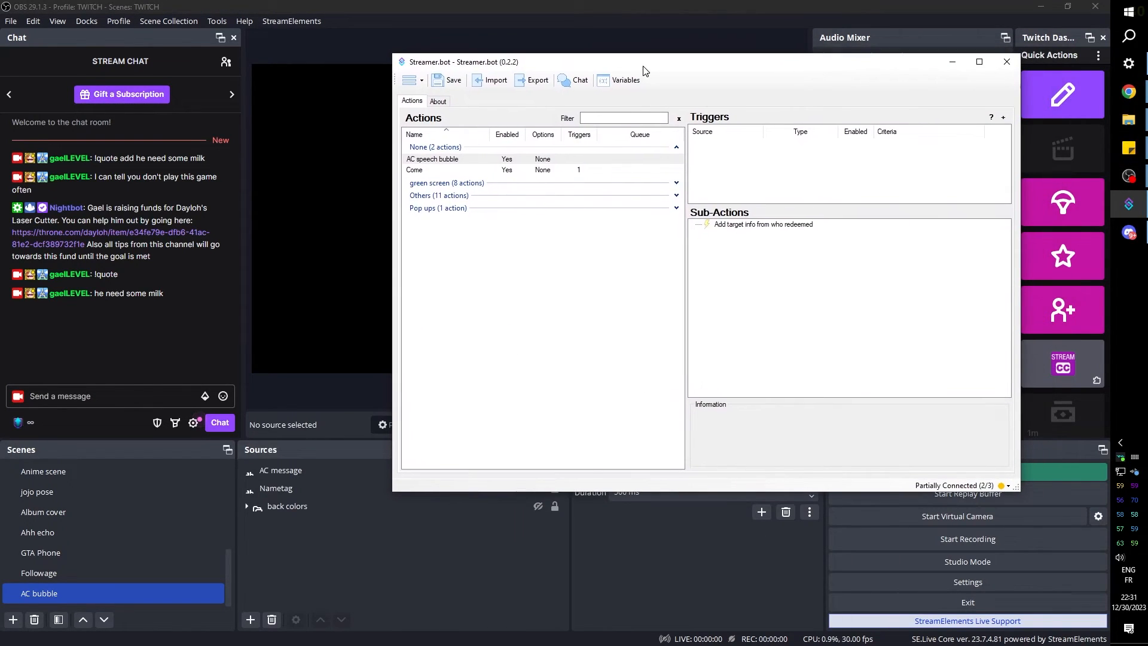
{"action": "right_click", "coordinate": [769, 258]}
{"action": "mouse_move", "coordinate": [828, 294]}
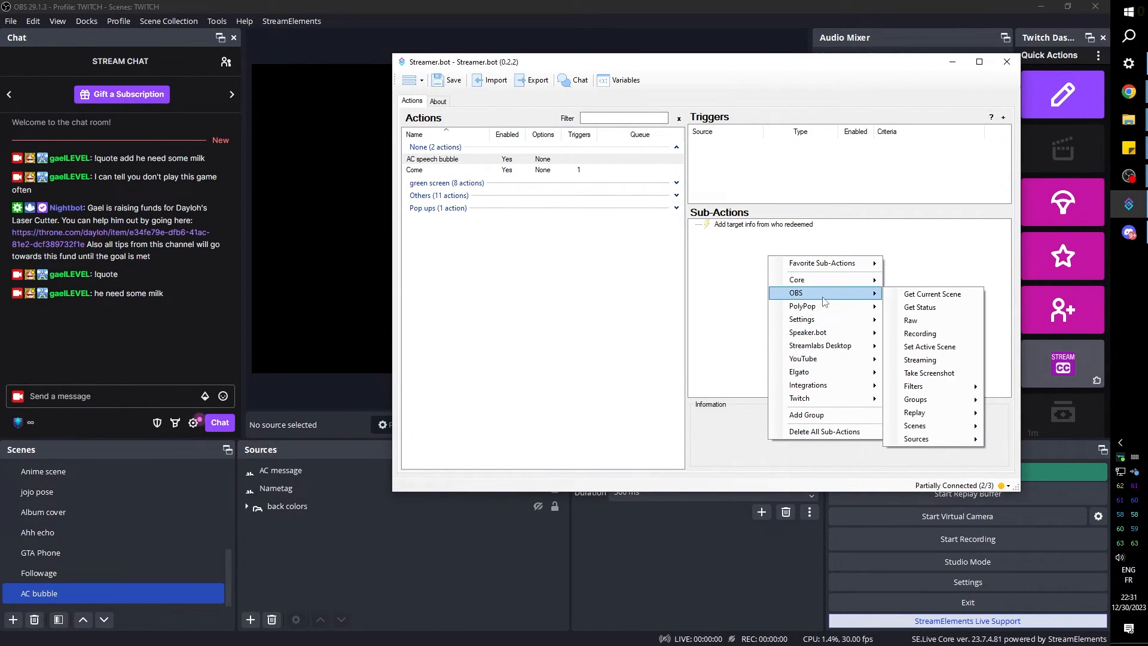
{"action": "mouse_move", "coordinate": [920, 439]}
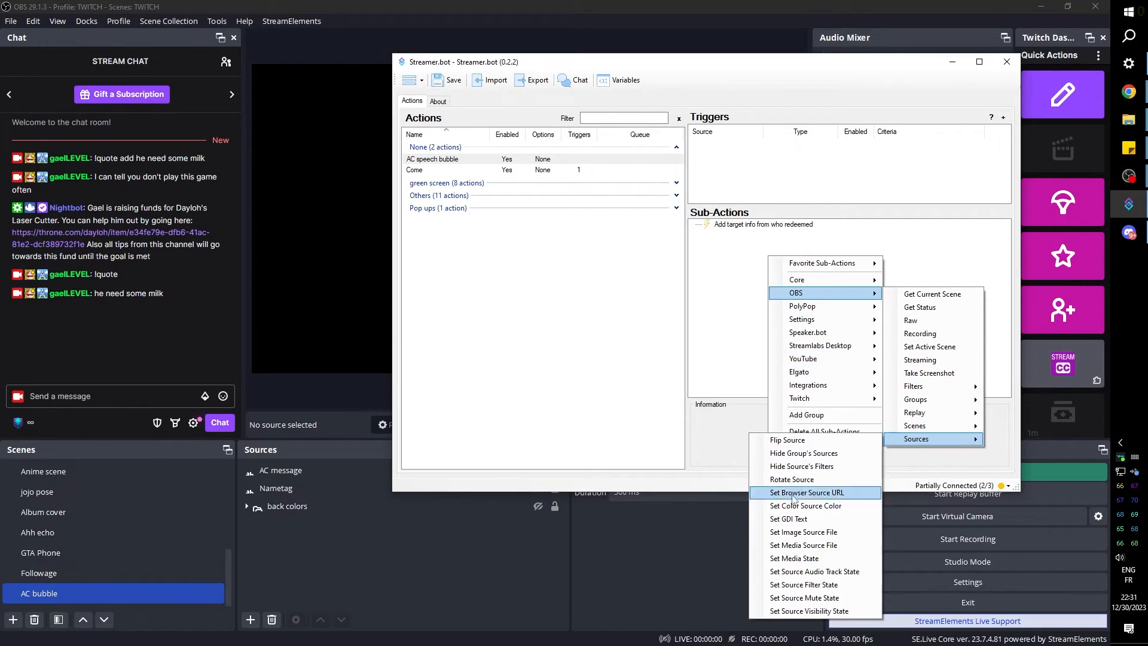
{"action": "left_click", "coordinate": [817, 522]}
{"action": "left_click", "coordinate": [273, 489]}
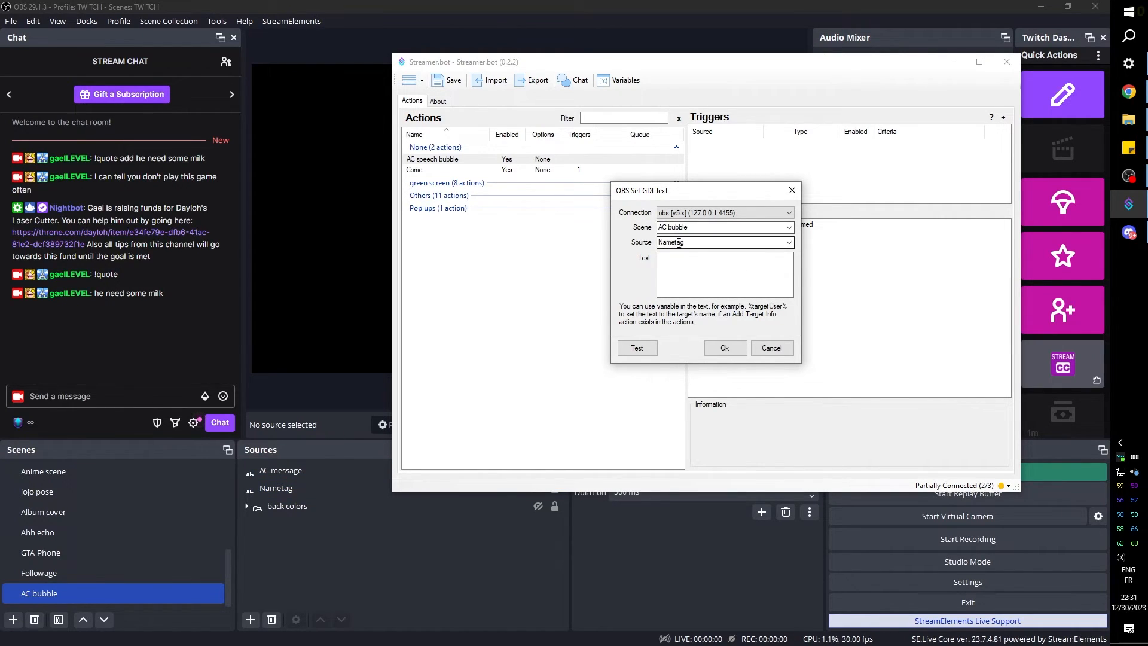
{"action": "left_click", "coordinate": [697, 264]}
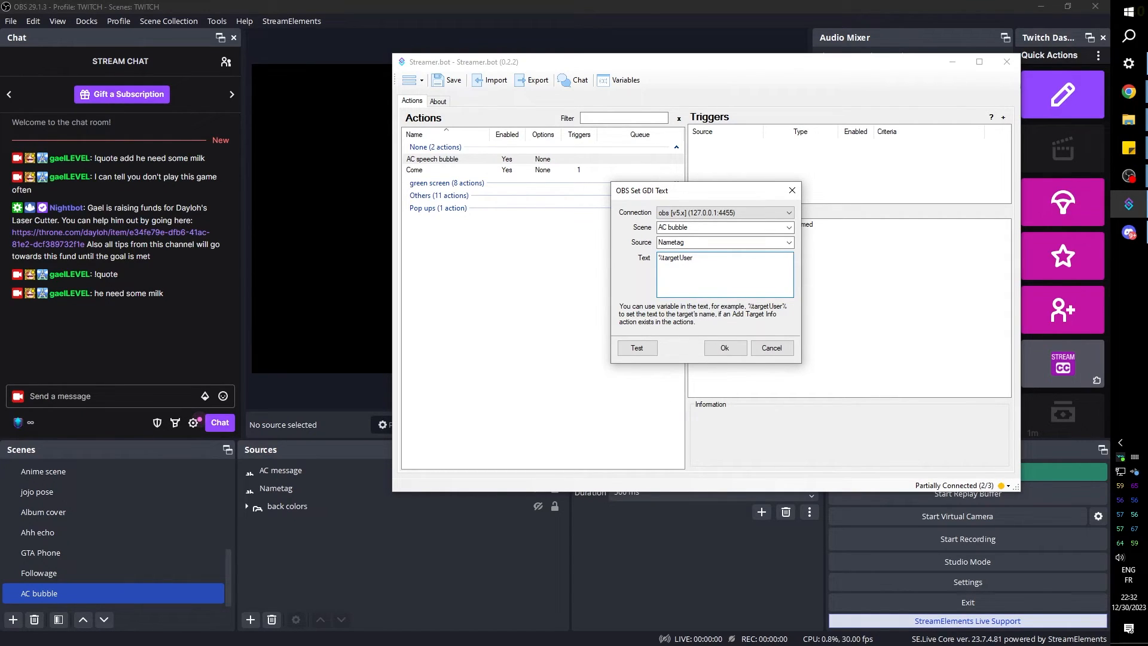
{"action": "key", "text": "Return"}
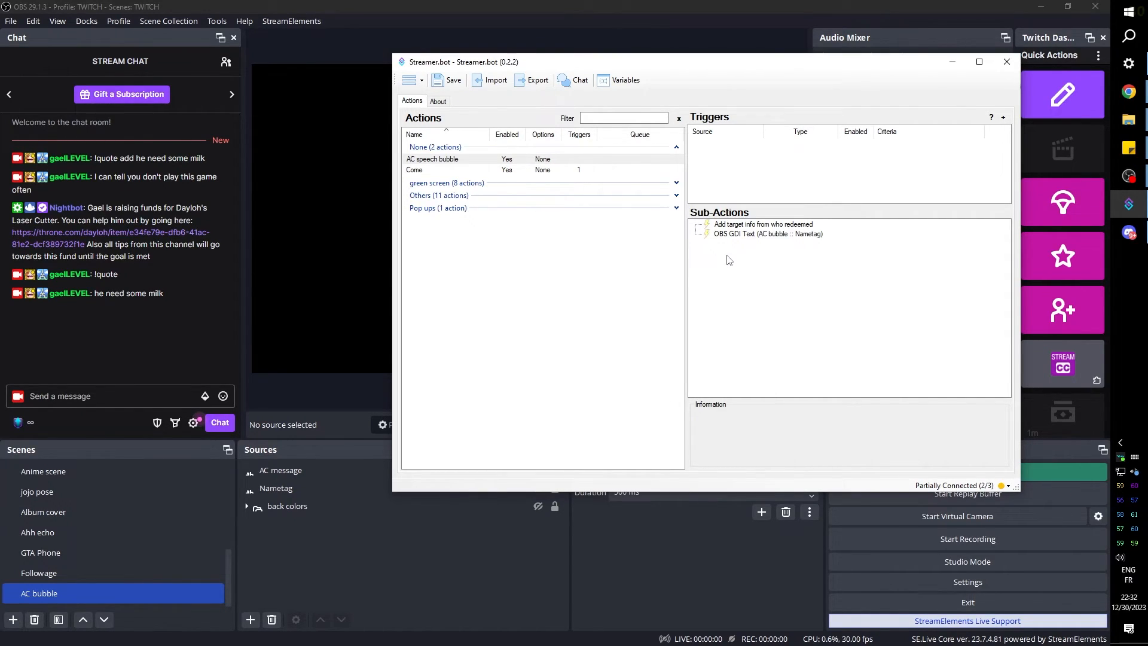
Add an OBS Set GDI Text sub-action for the AC message source in AC bubble with the text %userInput%.
{"action": "right_click", "coordinate": [728, 260]}
{"action": "mouse_move", "coordinate": [799, 299]}
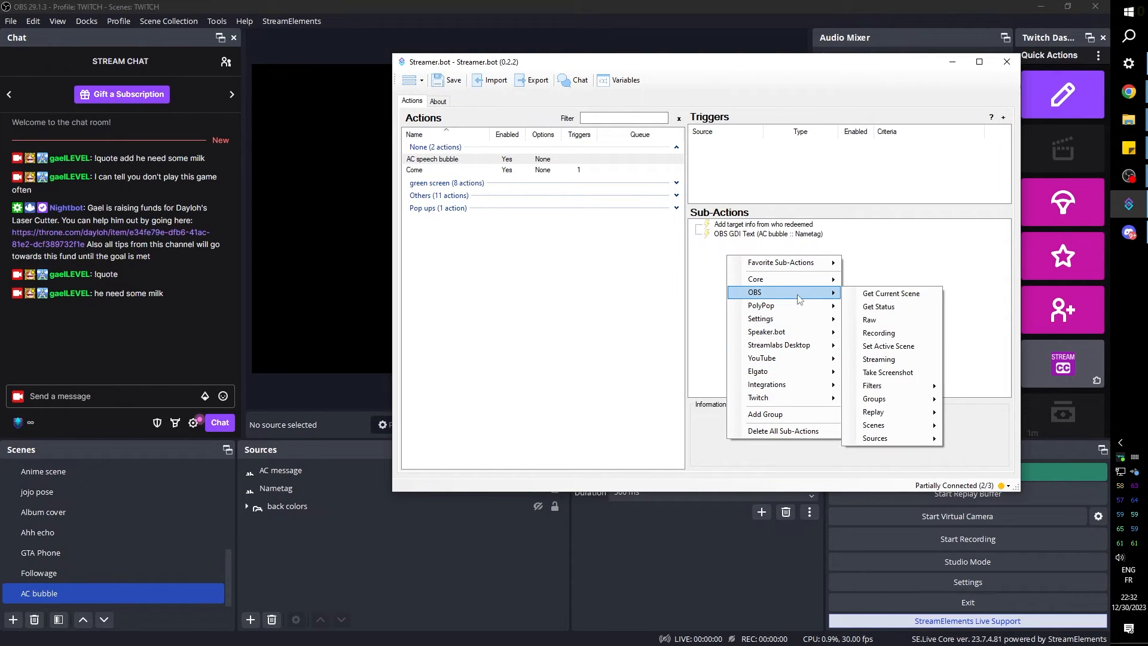
{"action": "mouse_move", "coordinate": [900, 442]}
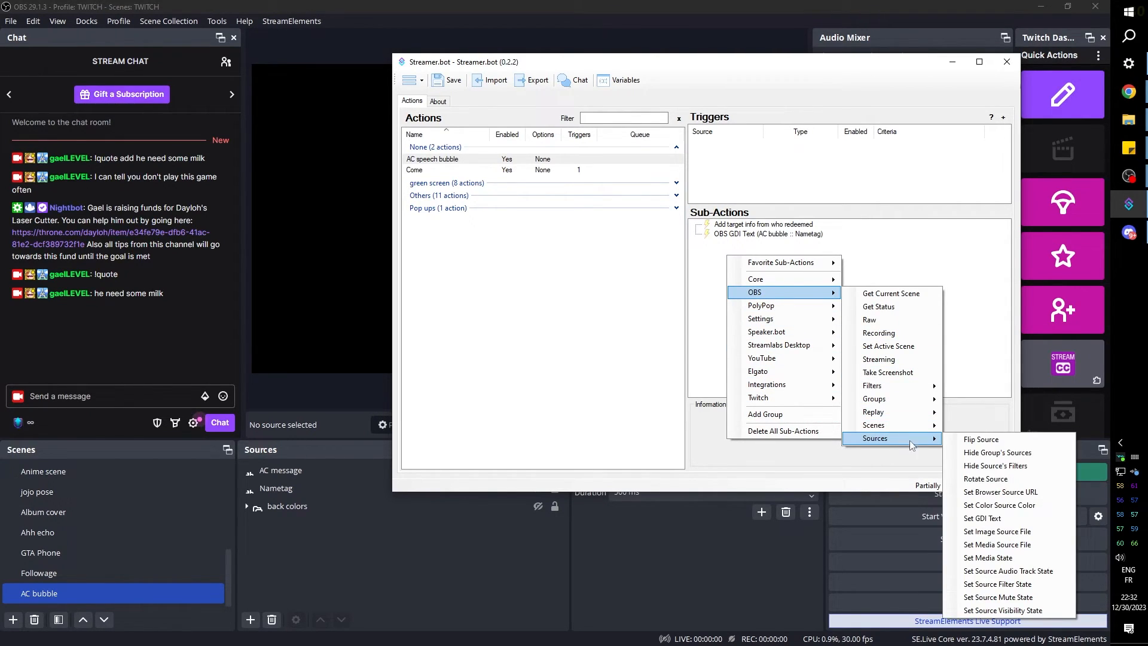
{"action": "left_click", "coordinate": [1022, 519]}
{"action": "left_click", "coordinate": [720, 266]}
{"action": "left_click", "coordinate": [789, 242]}
{"action": "left_click", "coordinate": [717, 252]}
{"action": "left_click", "coordinate": [716, 261]}
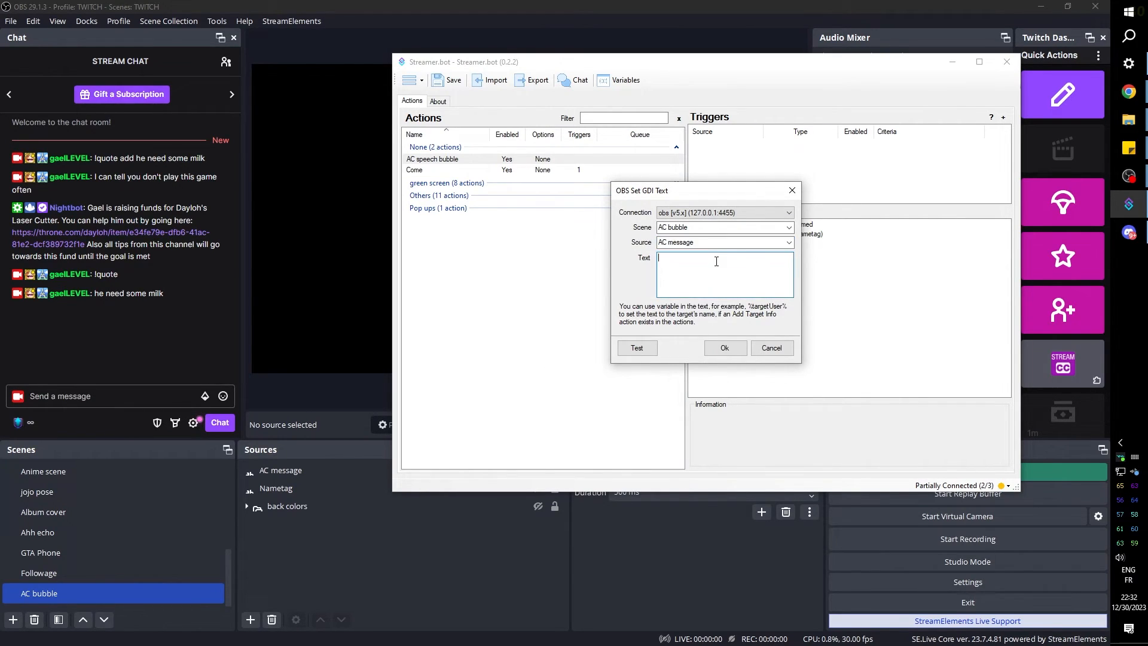
{"action": "type", "text": "%userInput%"}
{"action": "left_click", "coordinate": [718, 351]}
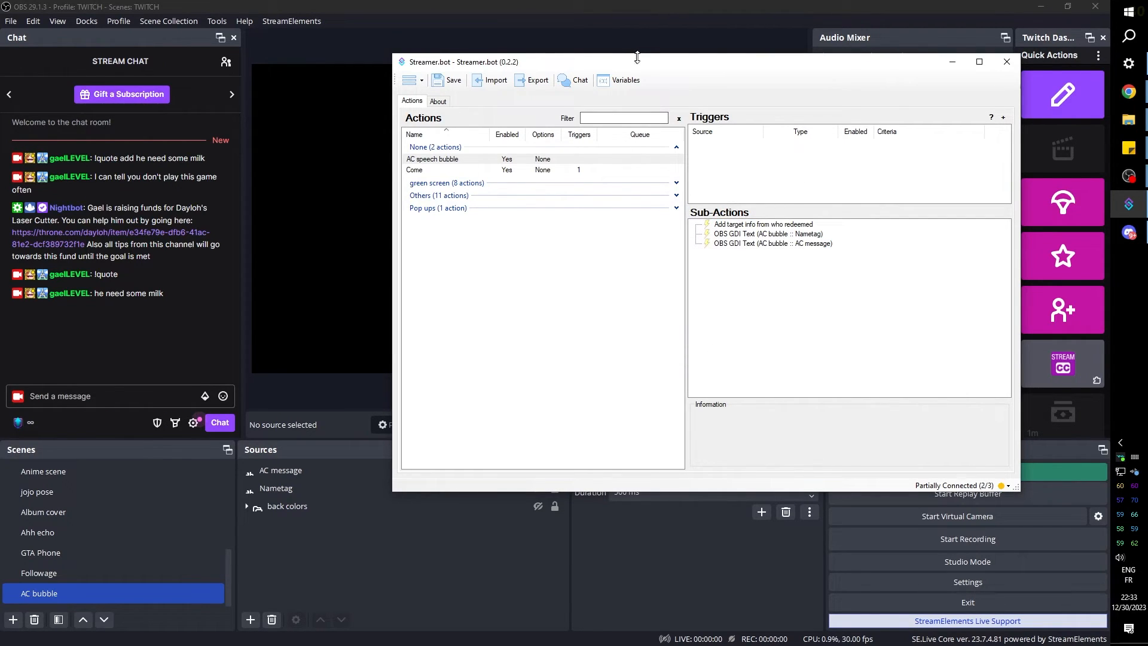
Add an OBS Set Source Visibility State sub-action that makes back colors in the AC bubble scene Visible.
{"action": "left_click_drag", "start_coordinate": [643, 67], "coordinate": [787, 47]}
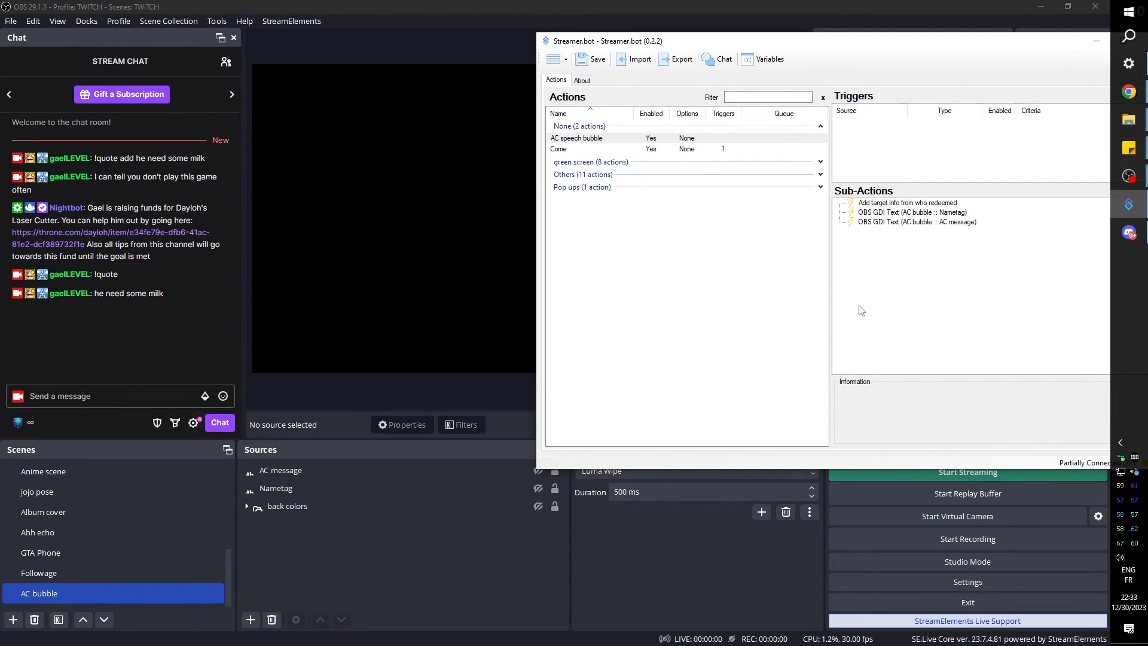
{"action": "right_click", "coordinate": [861, 243]}
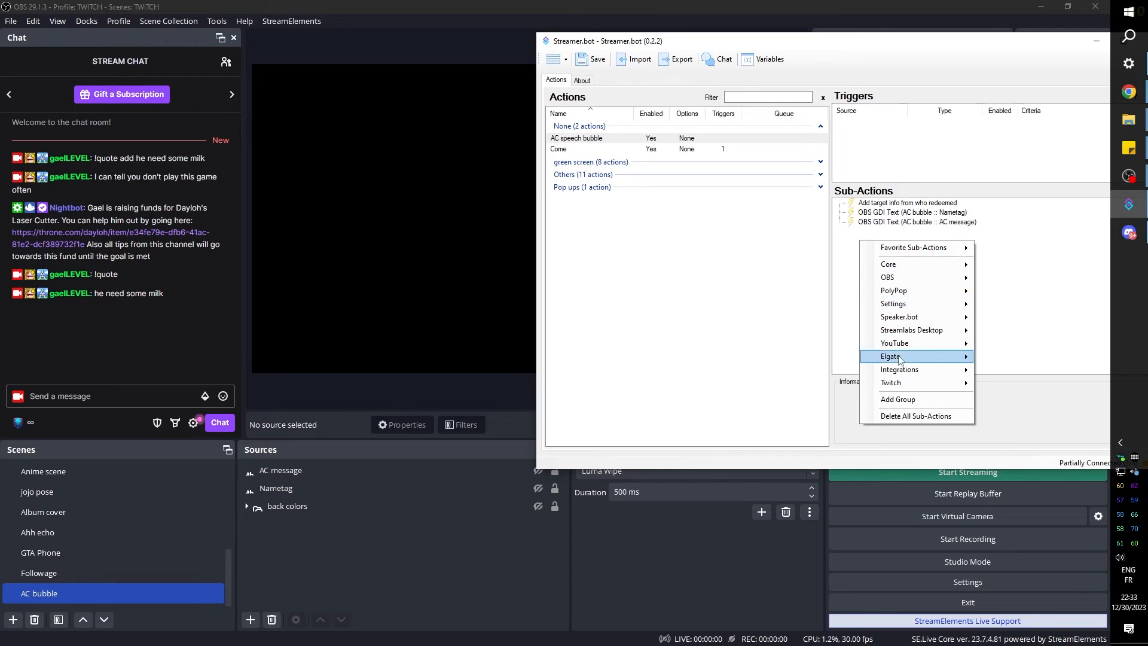
{"action": "mouse_move", "coordinate": [933, 278]}
{"action": "mouse_move", "coordinate": [1011, 424]}
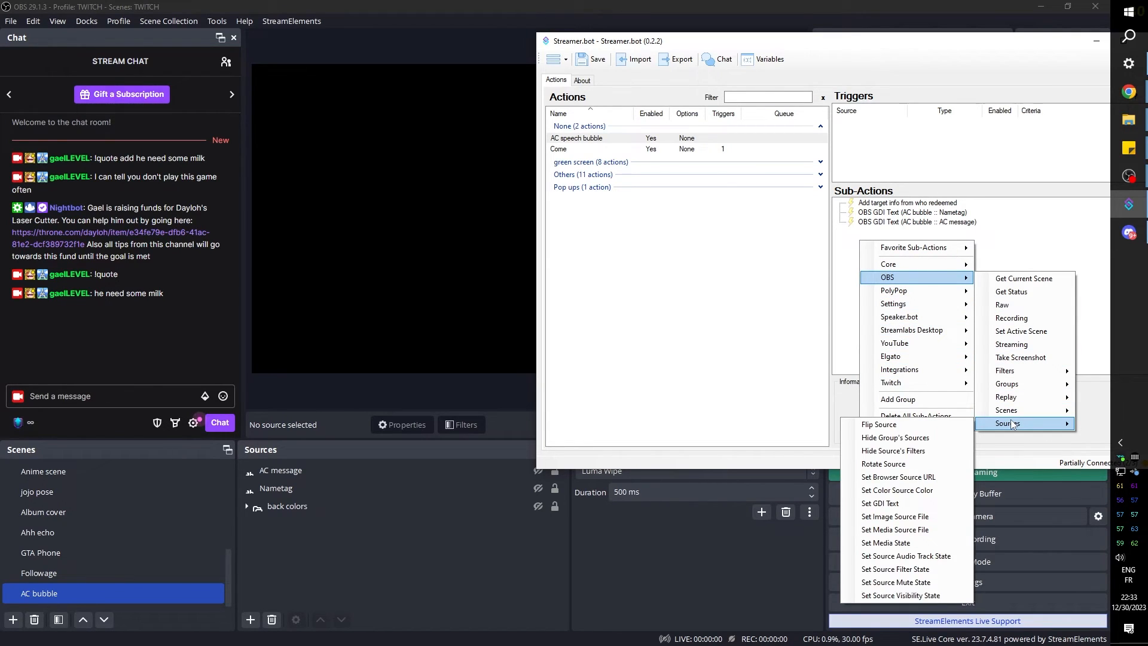
{"action": "left_click", "coordinate": [876, 595]}
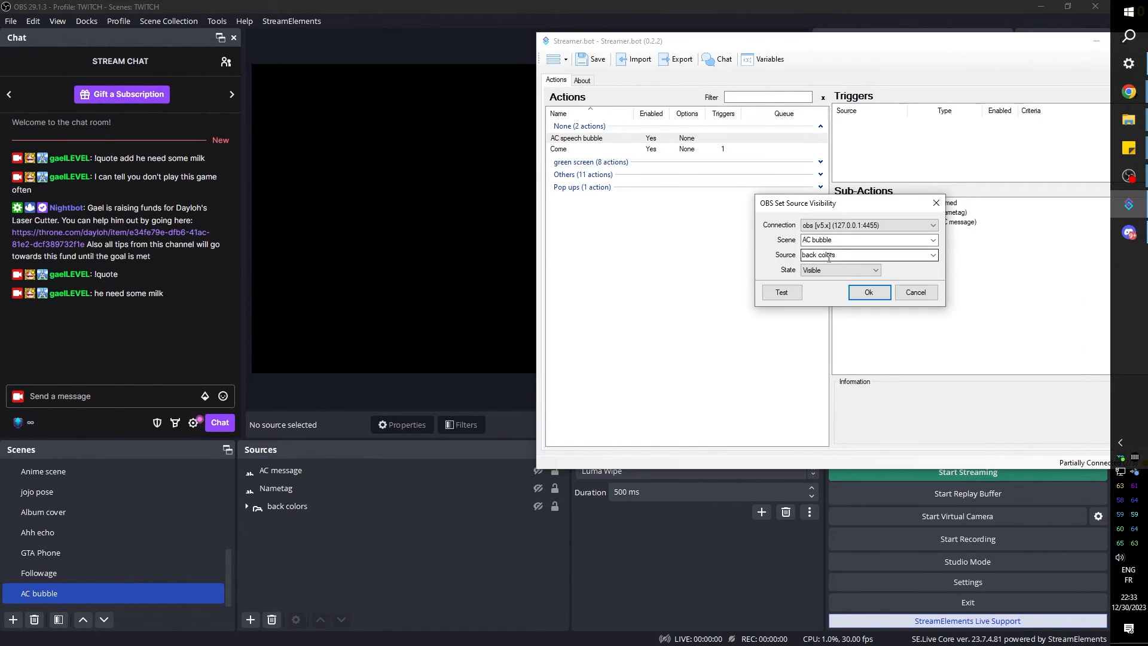
{"action": "left_click", "coordinate": [866, 292]}
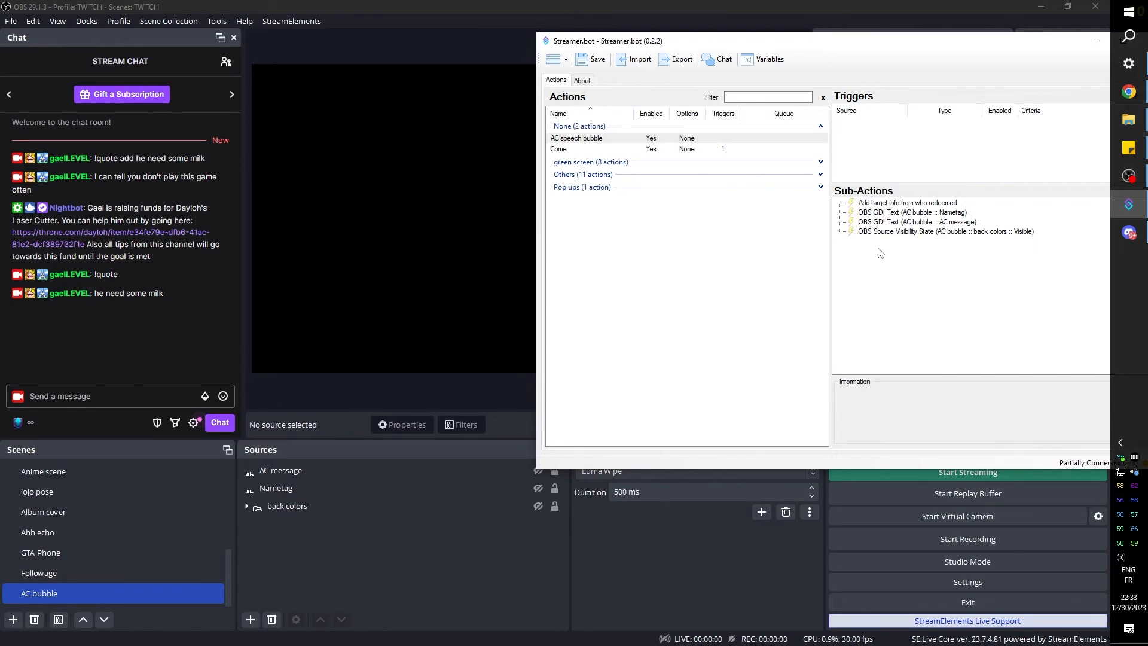
Add an OBS Set Source Visibility State sub-action that makes Nametag in the AC bubble scene Visible.
{"action": "right_click", "coordinate": [876, 244]}
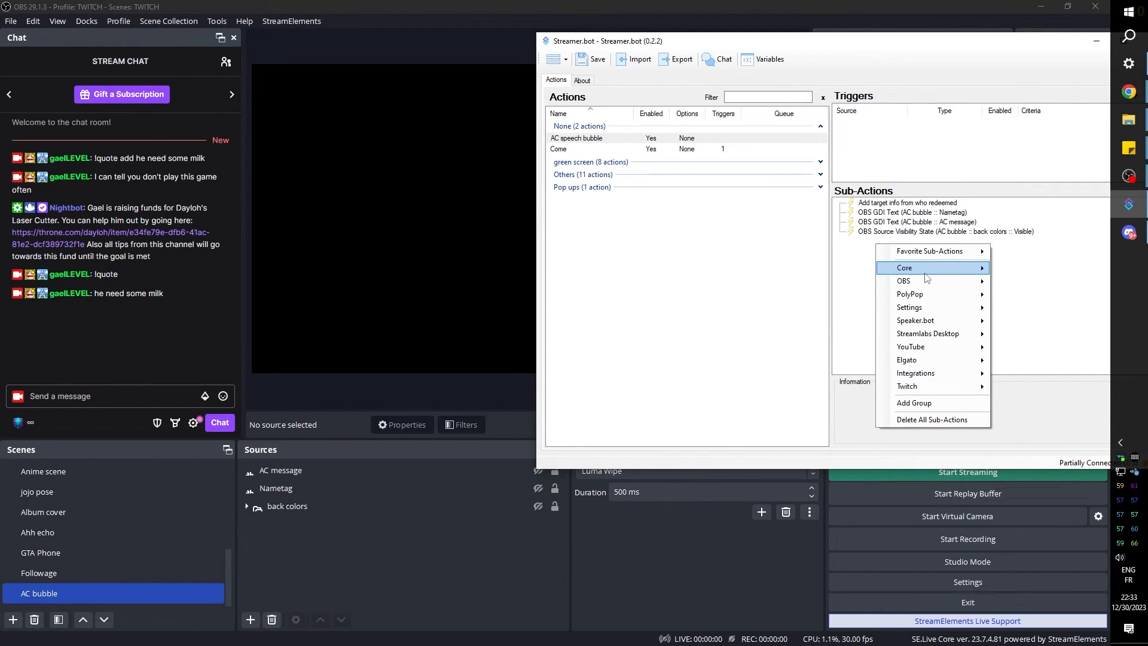
{"action": "mouse_move", "coordinate": [932, 281]}
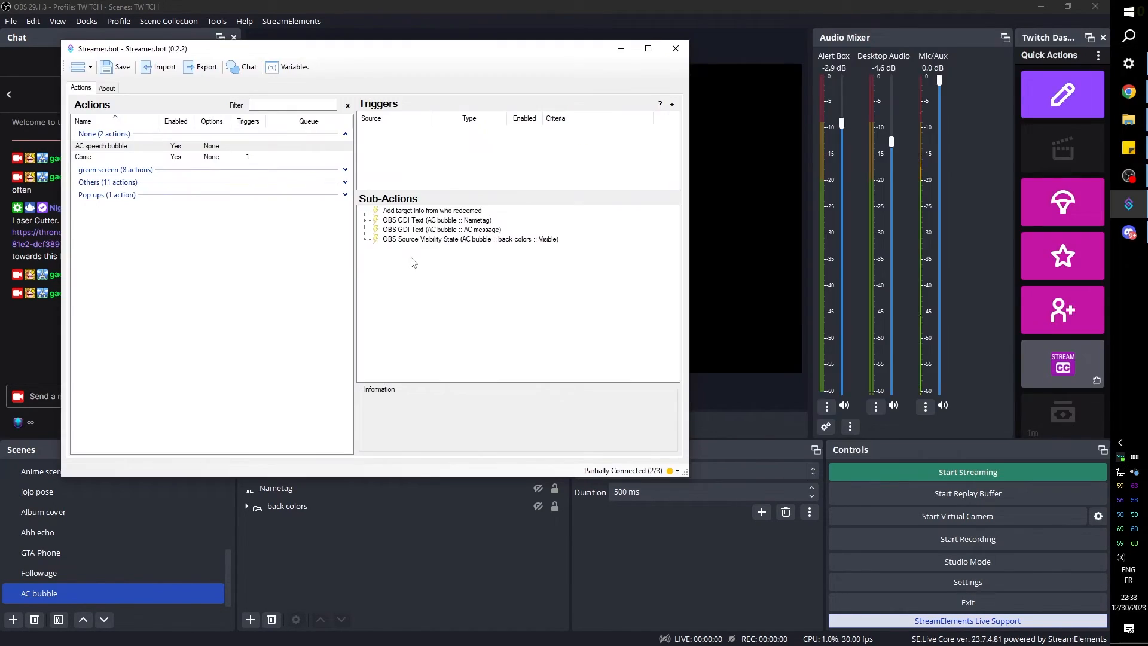
{"action": "right_click", "coordinate": [410, 257]}
{"action": "mouse_move", "coordinate": [472, 295]}
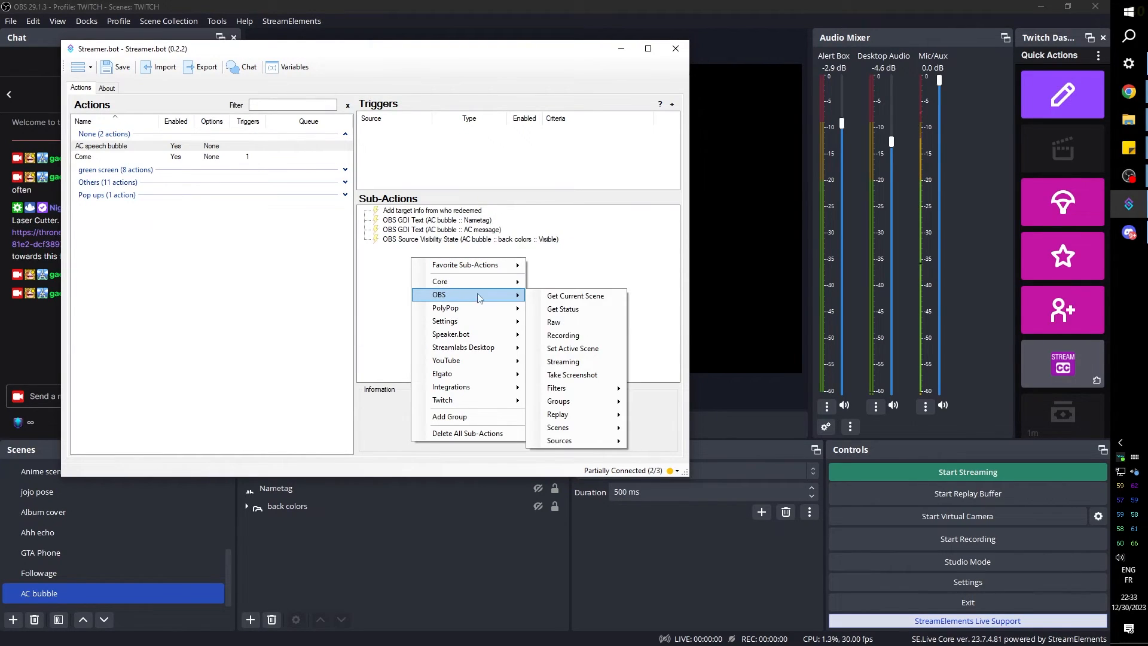
{"action": "mouse_move", "coordinate": [588, 439]}
{"action": "left_click", "coordinate": [674, 613]}
{"action": "left_click", "coordinate": [442, 262]}
{"action": "left_click", "coordinate": [434, 281]}
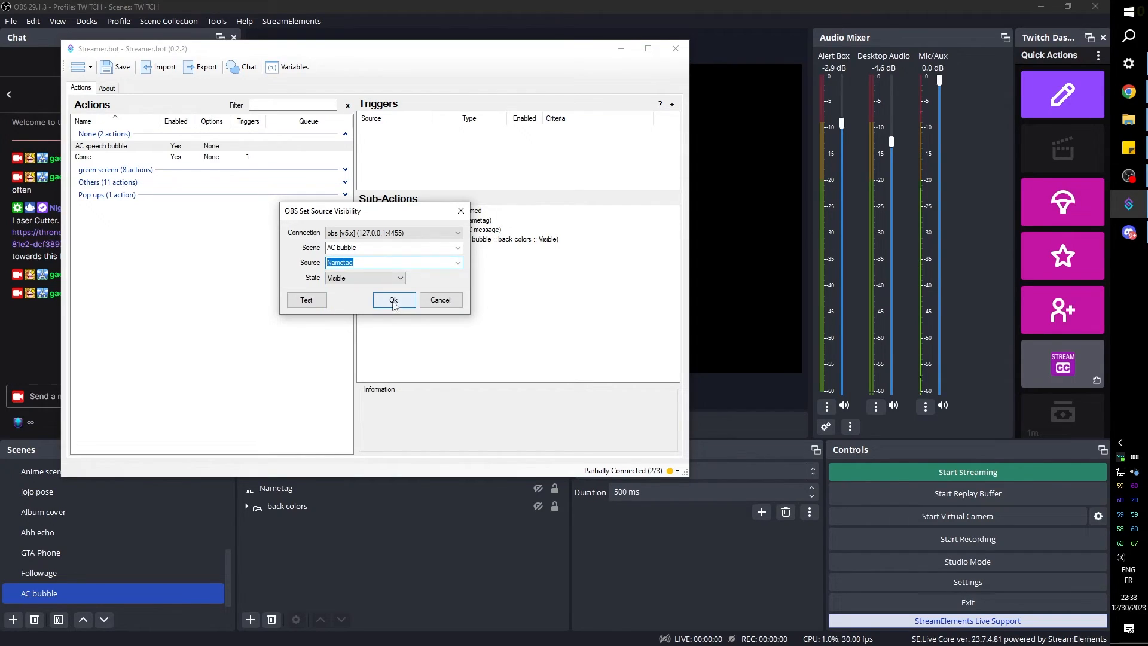
{"action": "left_click", "coordinate": [394, 300]}
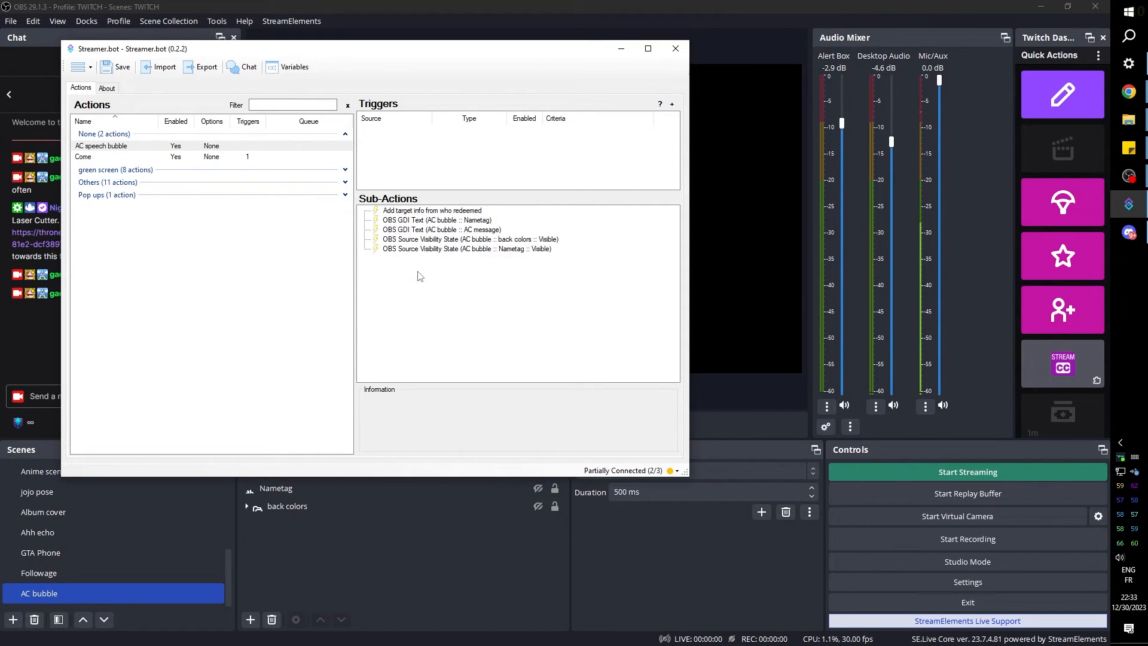
Duplicate the Nametag visibility sub-action and change the copy's source to AC message, keeping the state Visible.
{"action": "left_click", "coordinate": [418, 249]}
{"action": "right_click", "coordinate": [417, 249]}
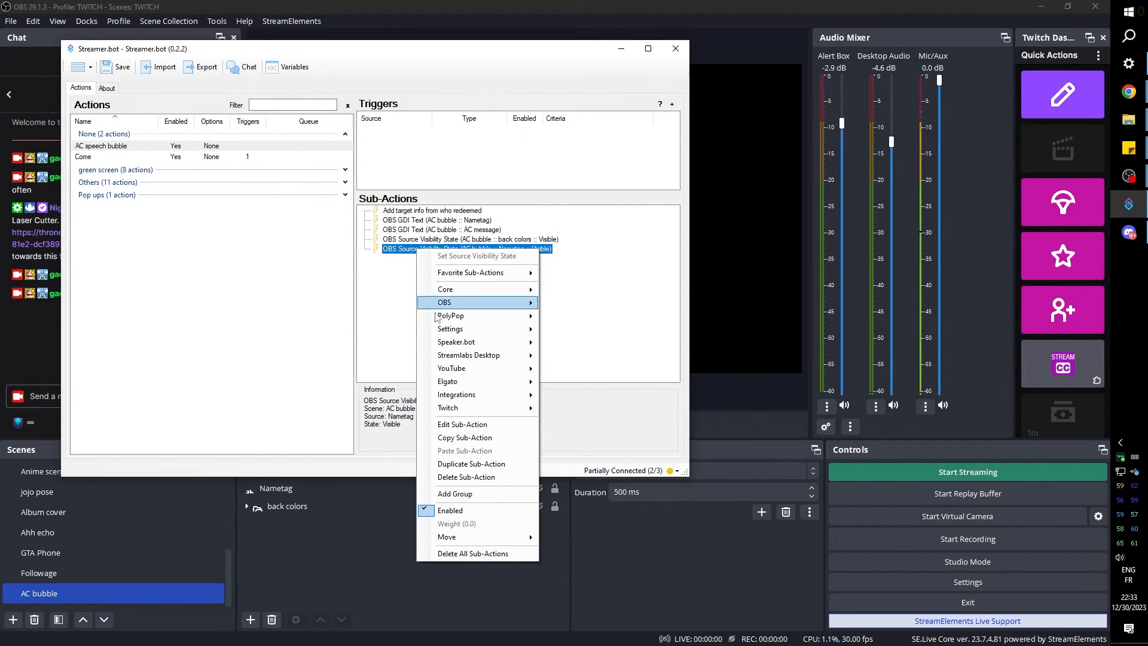
{"action": "left_click", "coordinate": [472, 464]}
{"action": "left_click", "coordinate": [434, 263]}
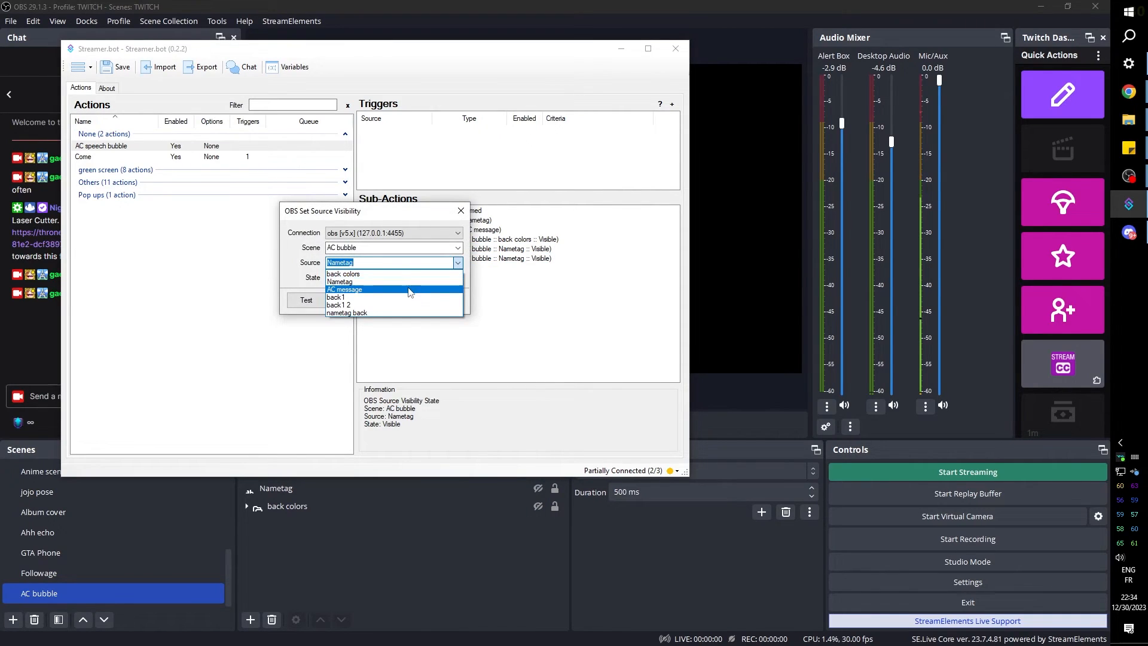
{"action": "left_click", "coordinate": [410, 290]}
{"action": "left_click", "coordinate": [395, 300]}
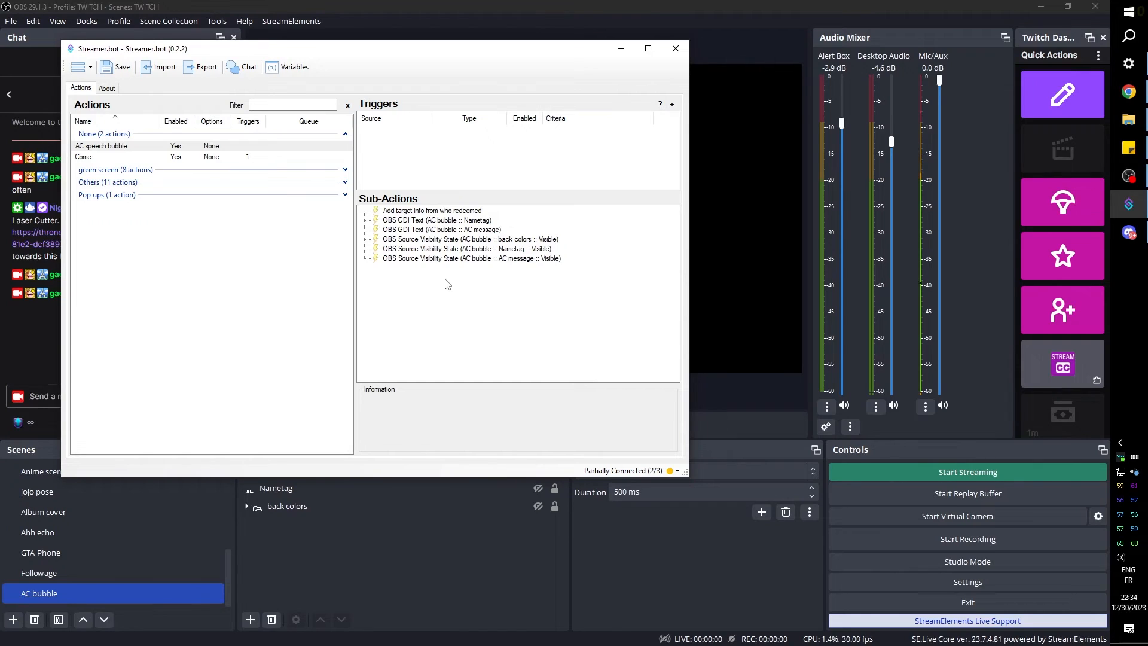
Add a delay sub-action of 6000 milliseconds after the visibility sub-actions.
{"action": "right_click", "coordinate": [446, 282]}
{"action": "mouse_move", "coordinate": [478, 303]}
{"action": "left_click", "coordinate": [573, 306]}
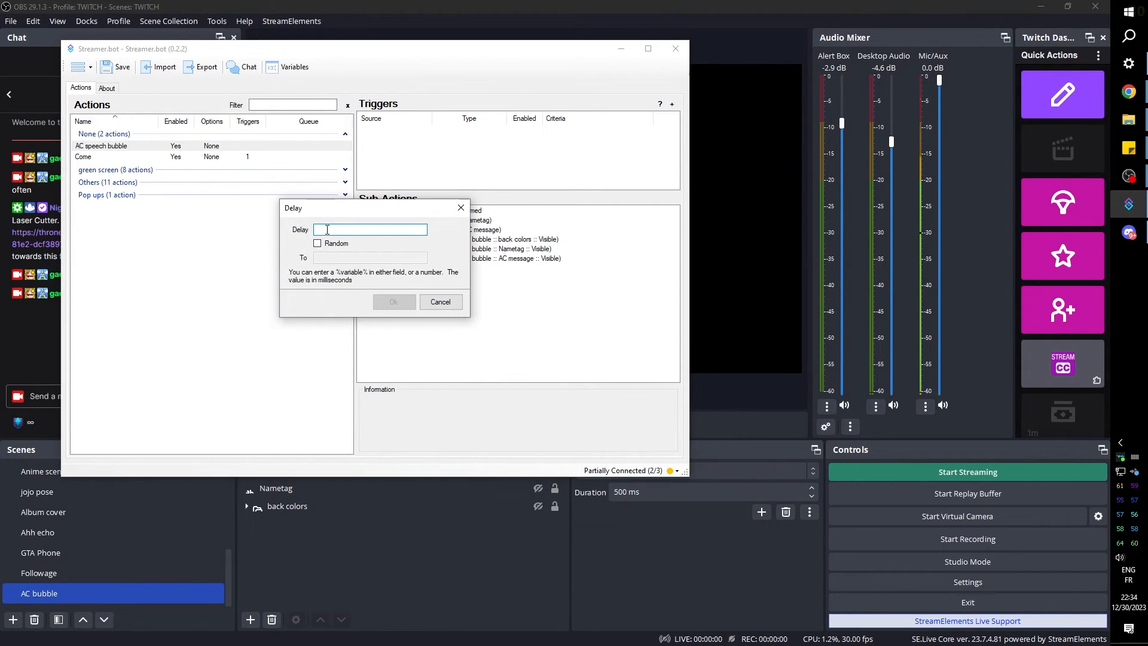
{"action": "type", "text": "6000"}
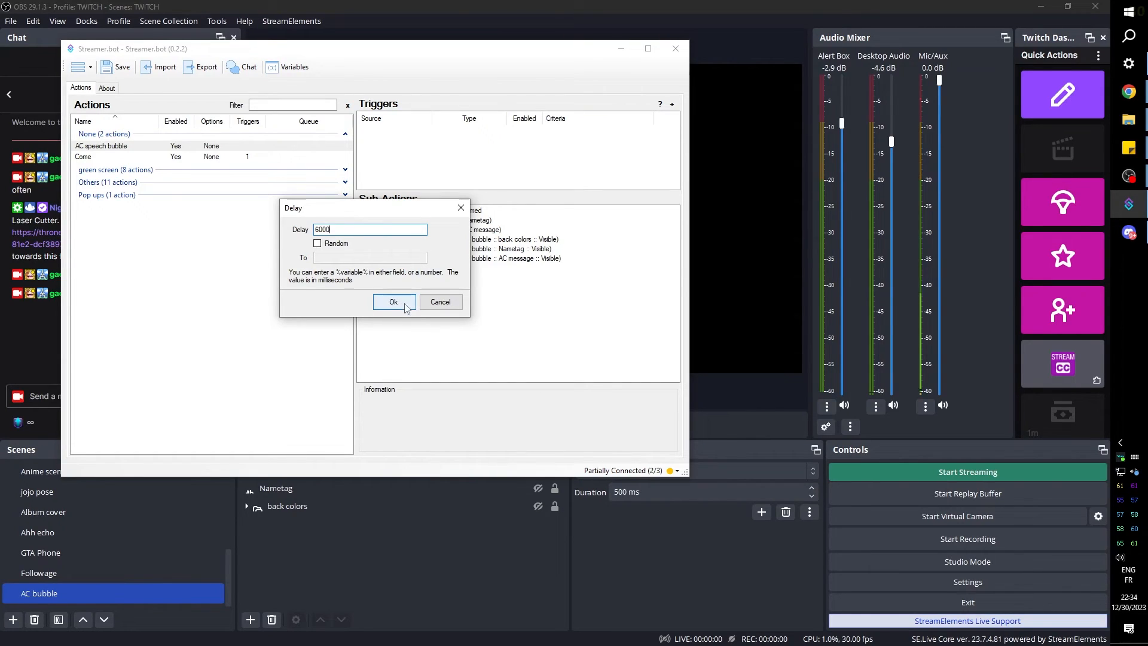
{"action": "left_click", "coordinate": [393, 303]}
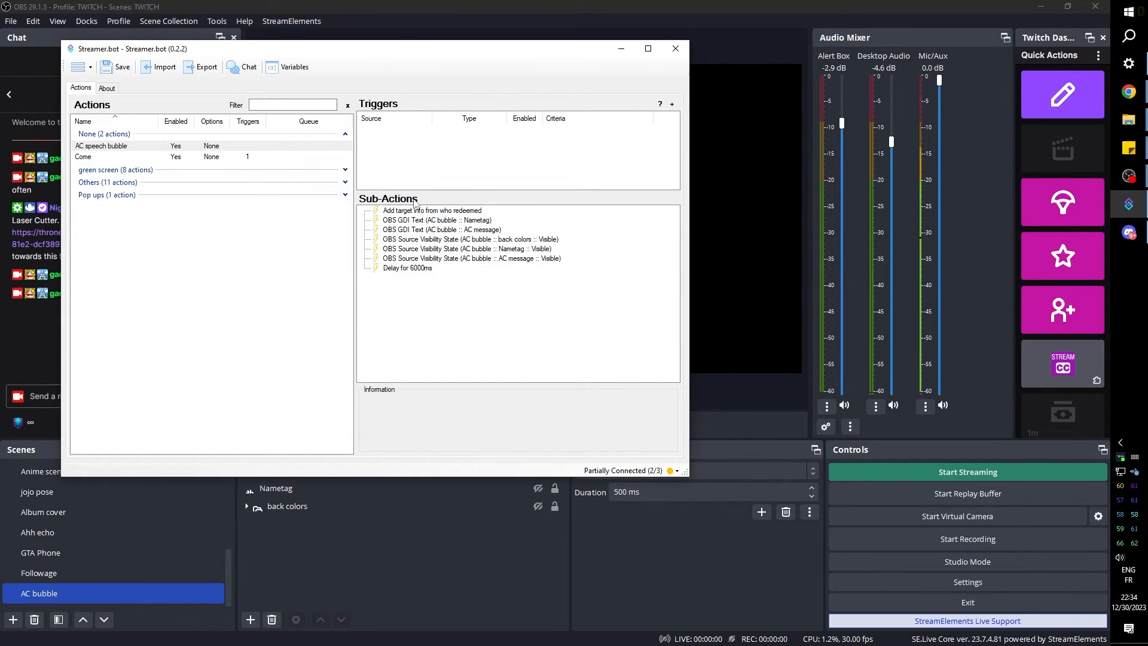
Duplicate the AC message visibility sub-action and set the copy's state to Hidden.
{"action": "left_click", "coordinate": [411, 260]}
{"action": "right_click", "coordinate": [411, 261]}
{"action": "left_click", "coordinate": [477, 480]}
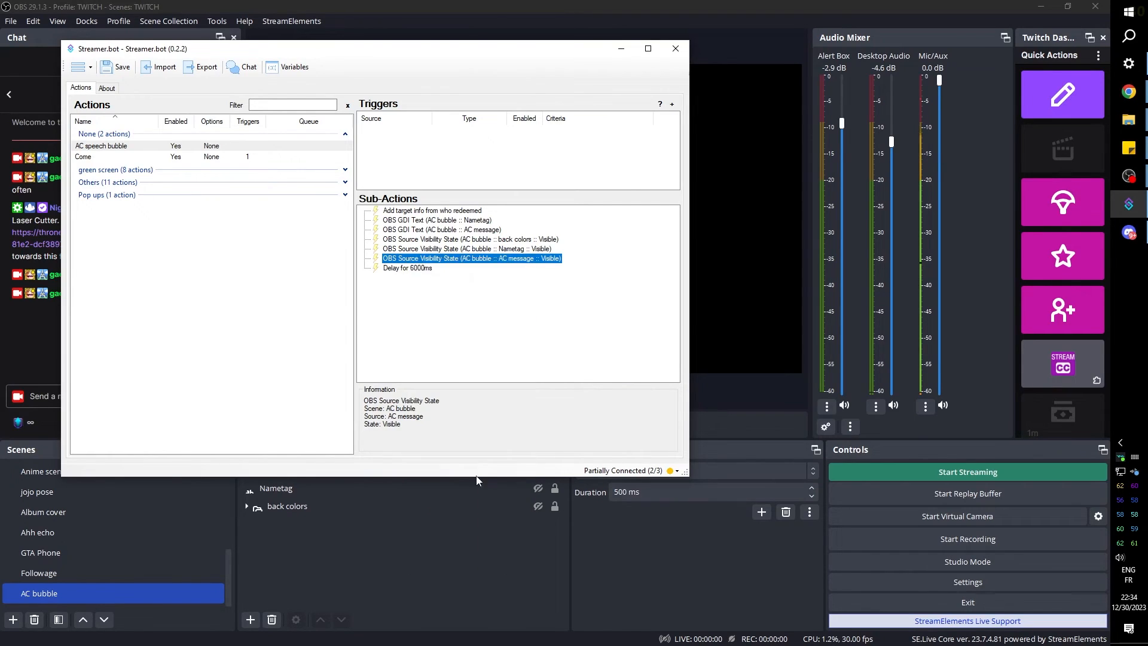
{"action": "double_click", "coordinate": [436, 278]}
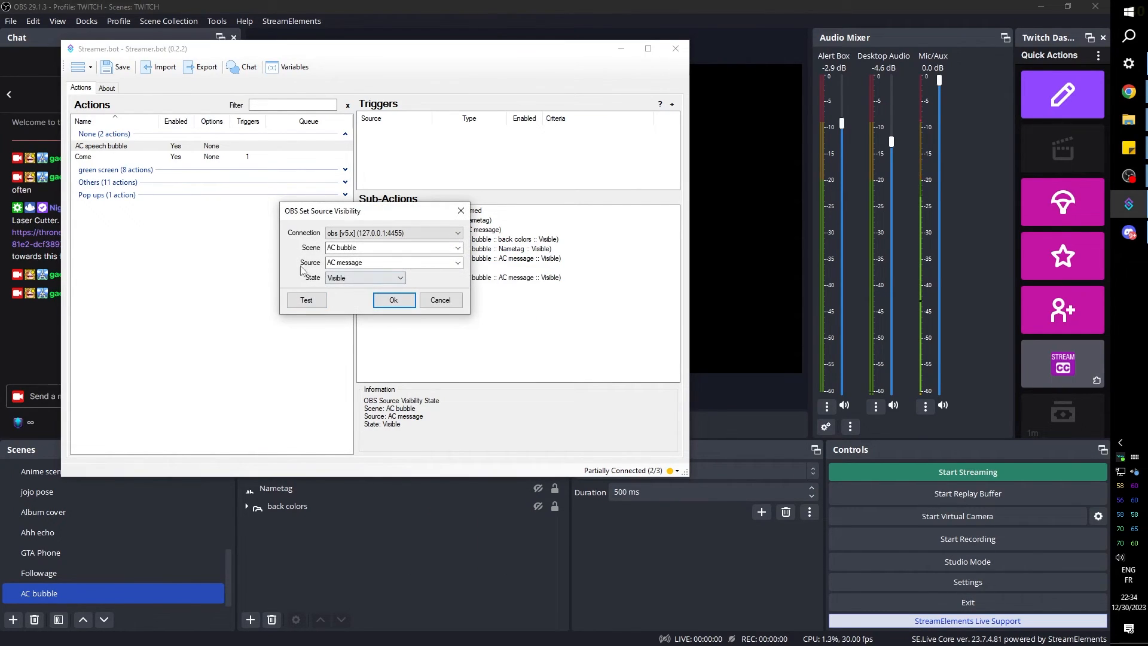
{"action": "left_click", "coordinate": [376, 278]}
{"action": "left_click", "coordinate": [346, 297]}
{"action": "left_click", "coordinate": [391, 299]}
Duplicate the Nametag visibility sub-action and set the copy's state to Hidden.
{"action": "right_click", "coordinate": [429, 248]}
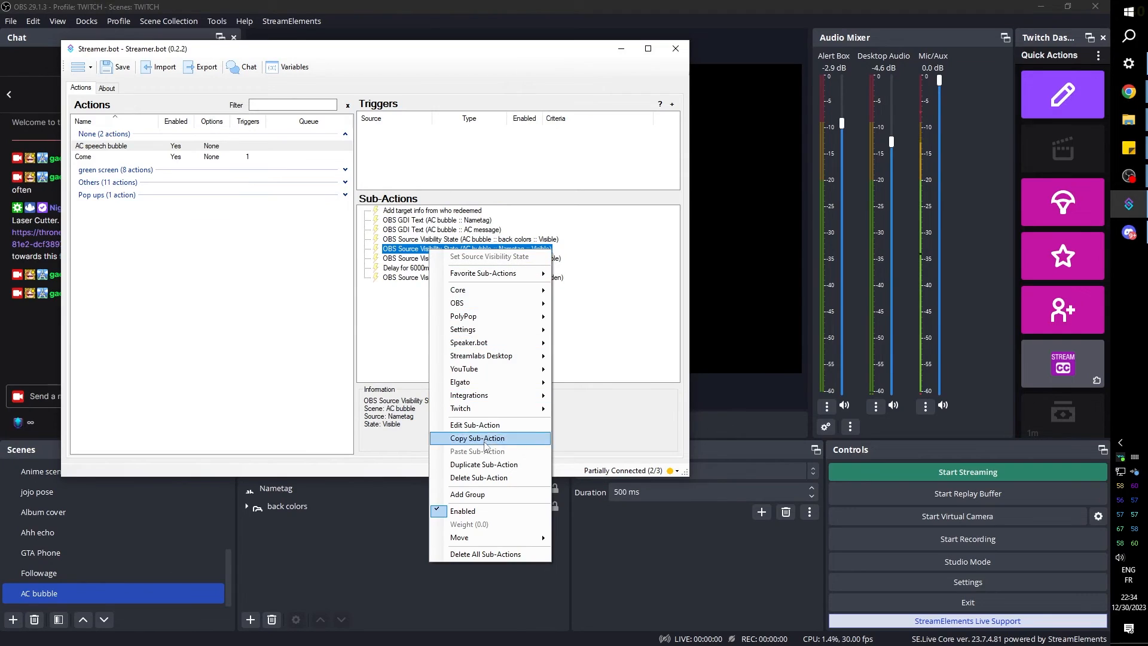
{"action": "left_click", "coordinate": [490, 468]}
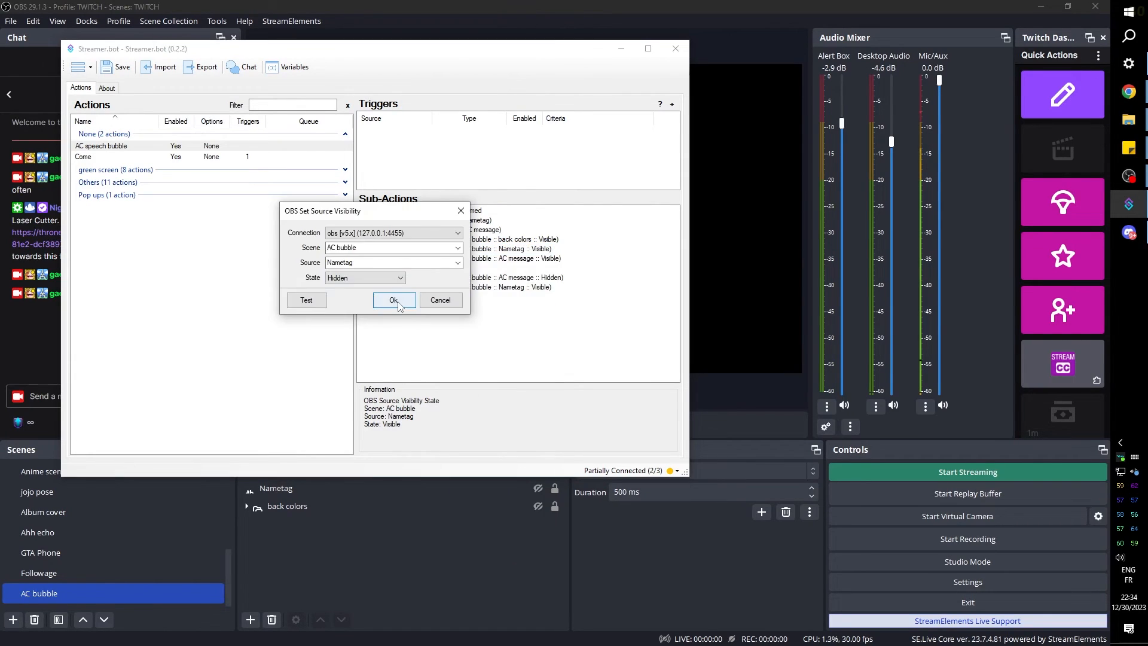
{"action": "left_click", "coordinate": [395, 300]}
Duplicate the back colors visibility sub-action and set the copy's state to Hidden.
{"action": "right_click", "coordinate": [447, 239]}
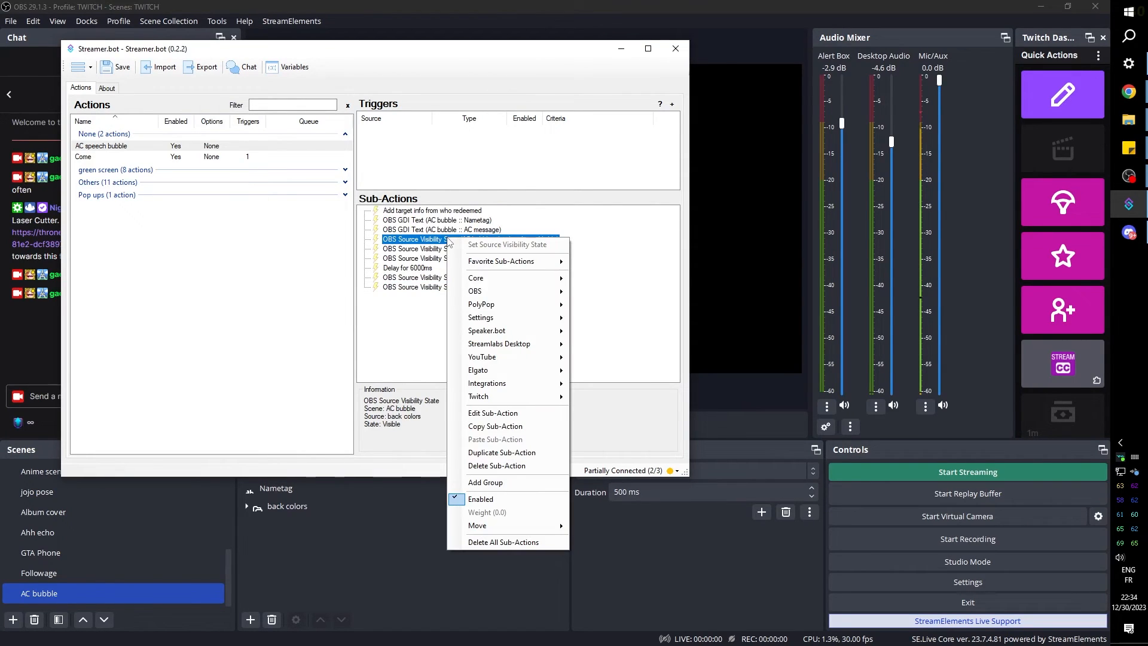
{"action": "left_click", "coordinate": [508, 453]}
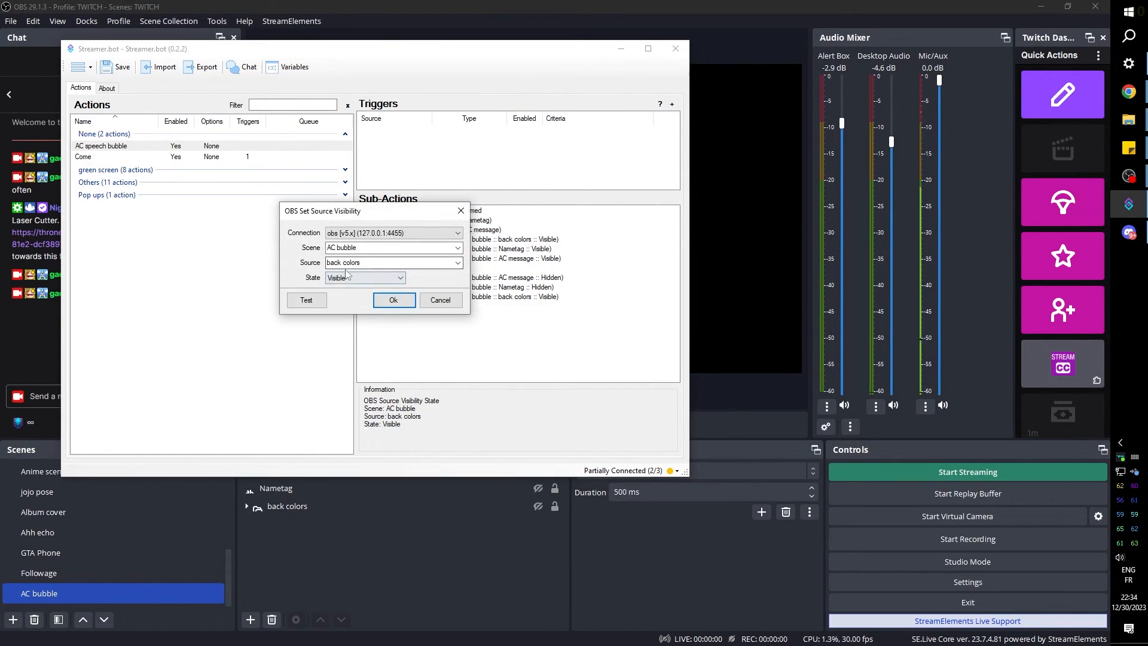
{"action": "left_click", "coordinate": [356, 278]}
{"action": "left_click", "coordinate": [356, 296]}
{"action": "left_click", "coordinate": [392, 299]}
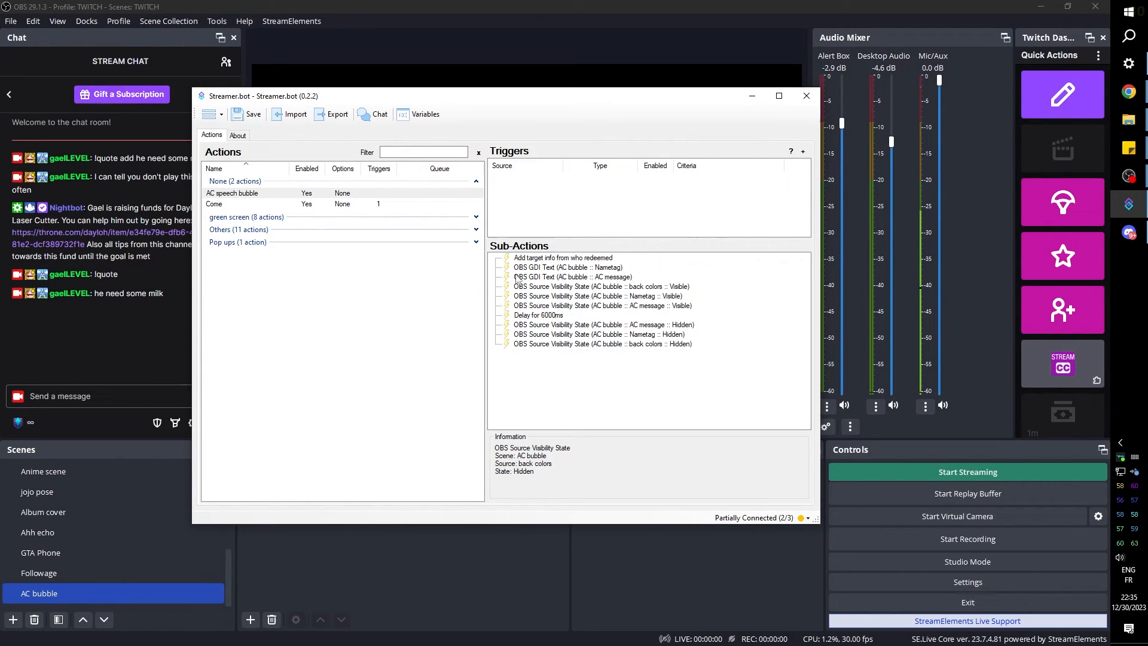
Show the Platforms page and look over the Twitch channel point rewards before returning to the actions list.
{"action": "right_click", "coordinate": [232, 137]}
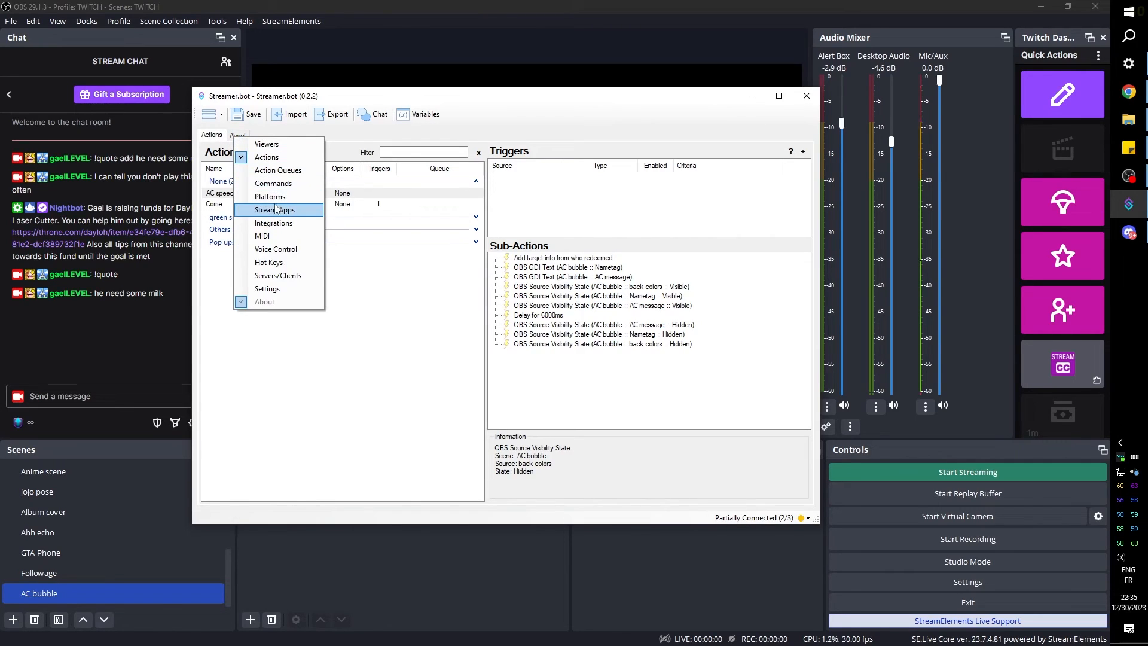
{"action": "left_click", "coordinate": [269, 197]}
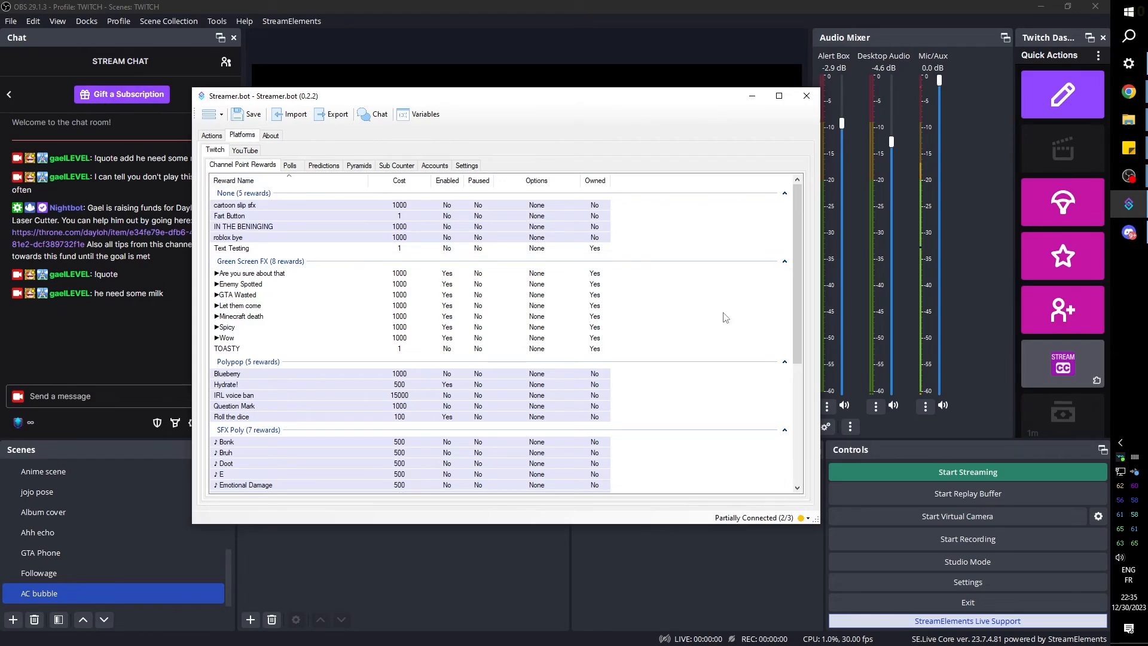
{"action": "right_click", "coordinate": [693, 286]}
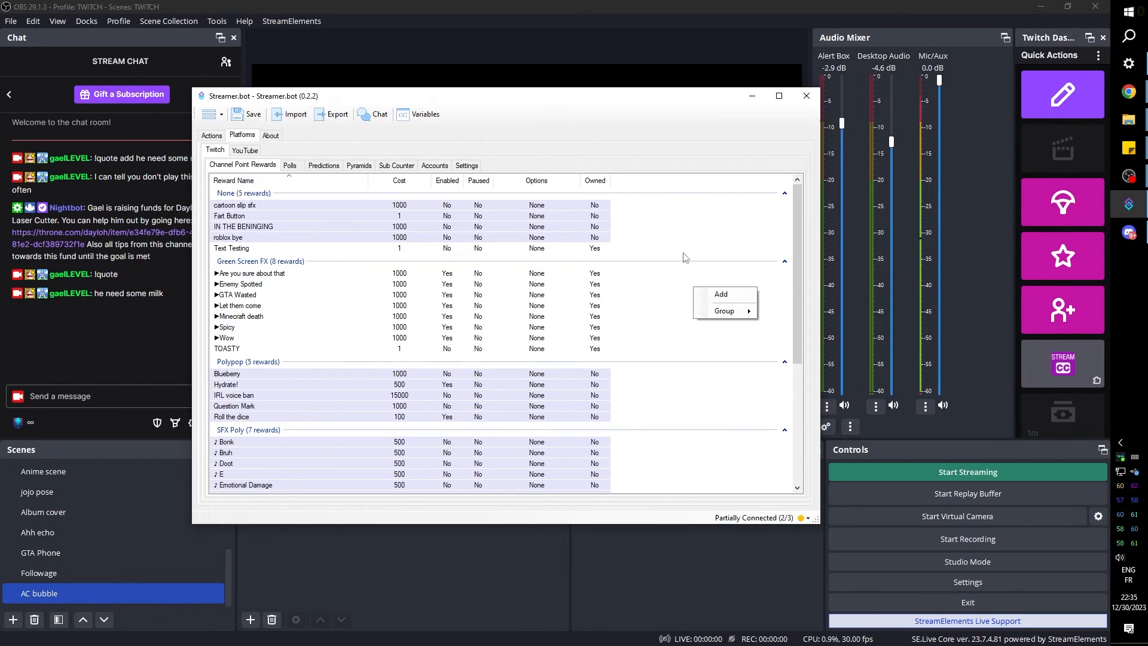
{"action": "left_click", "coordinate": [219, 137]}
Add a Twitch channel Reward Redemption trigger to the AC speech bubble action.
{"action": "right_click", "coordinate": [672, 196]}
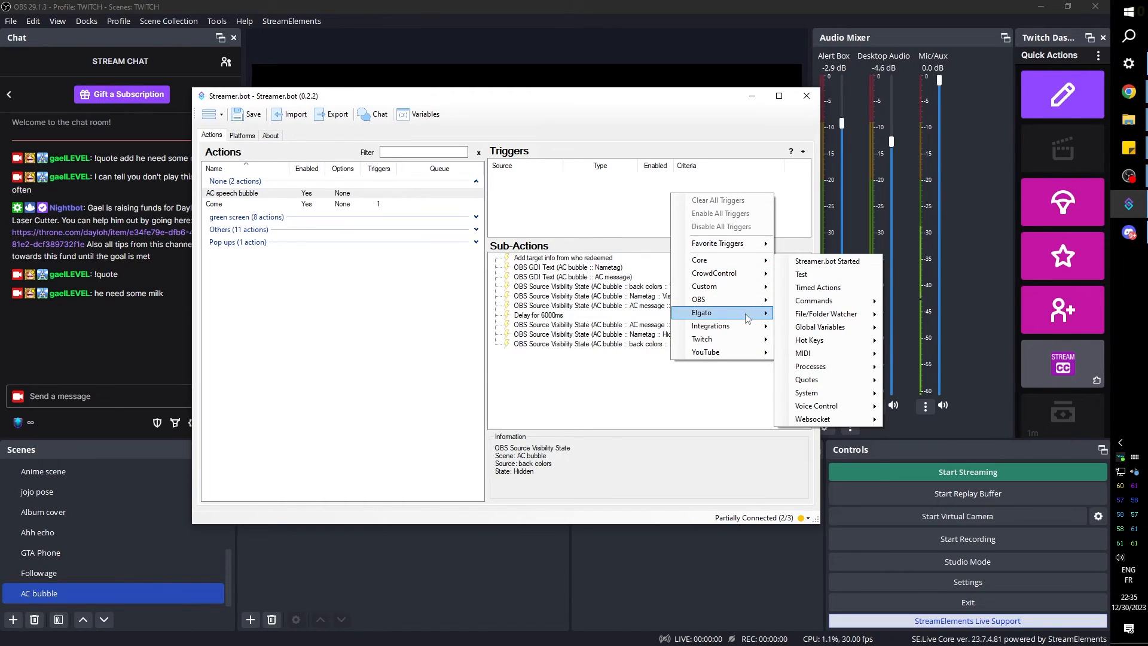
{"action": "mouse_move", "coordinate": [748, 339]}
{"action": "mouse_move", "coordinate": [837, 366]}
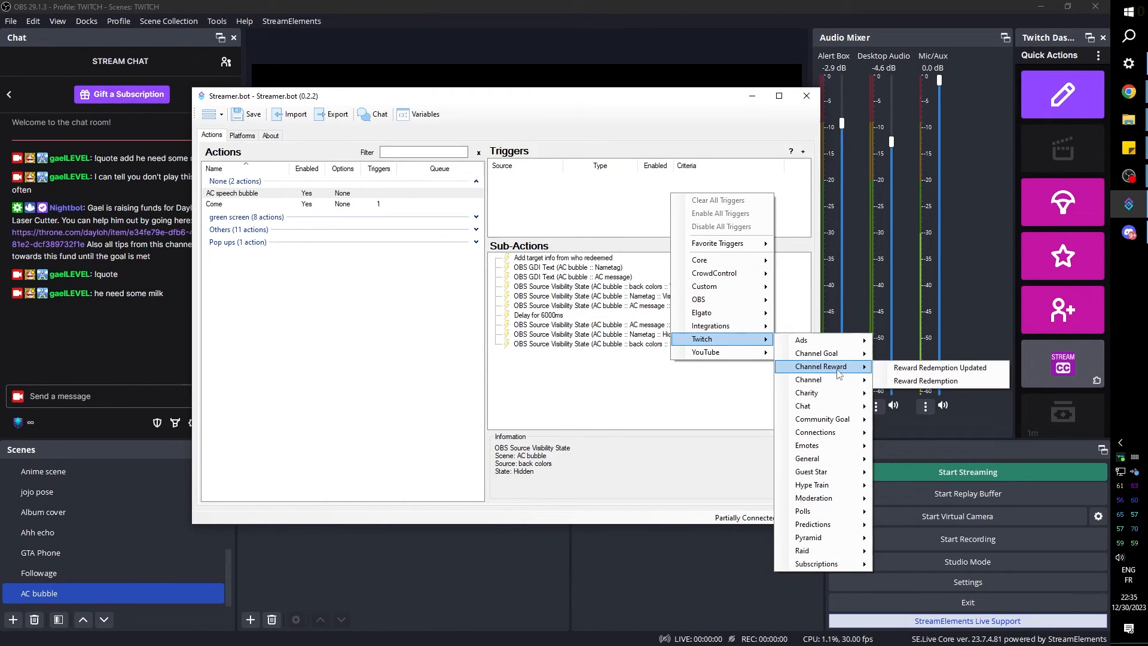
{"action": "left_click", "coordinate": [914, 383]}
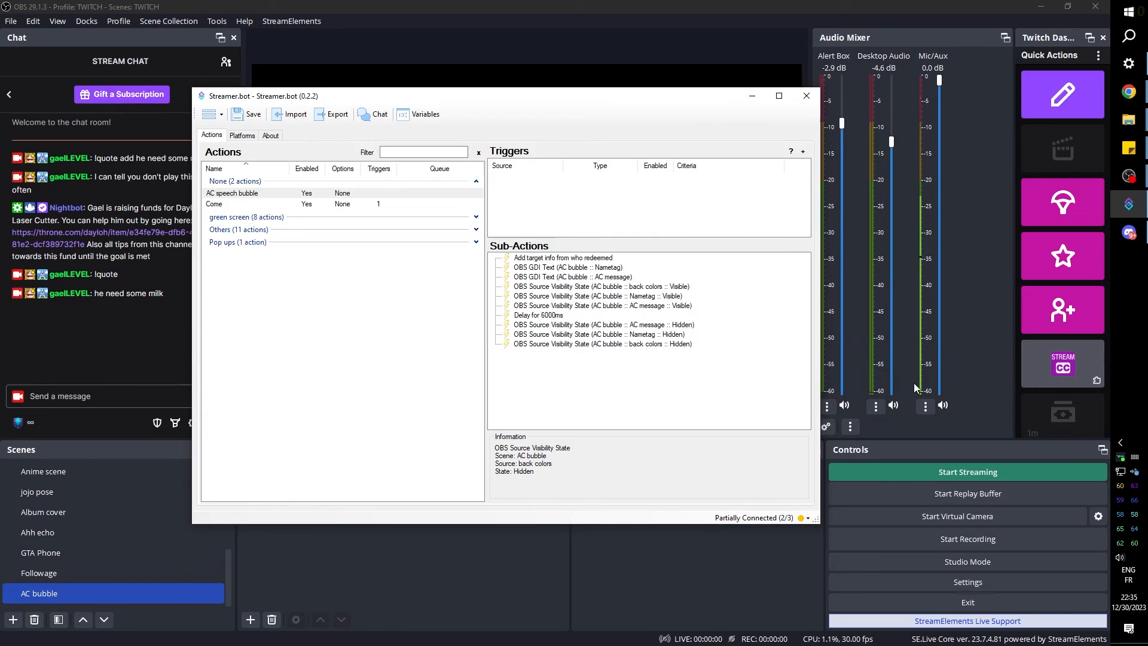
Create a trigger reward titled "Animal Crossing Text", costing 100, with the prompt "Animal Crossing style speeck bubble", and assign it to the trigger.
{"action": "left_click", "coordinate": [459, 325]}
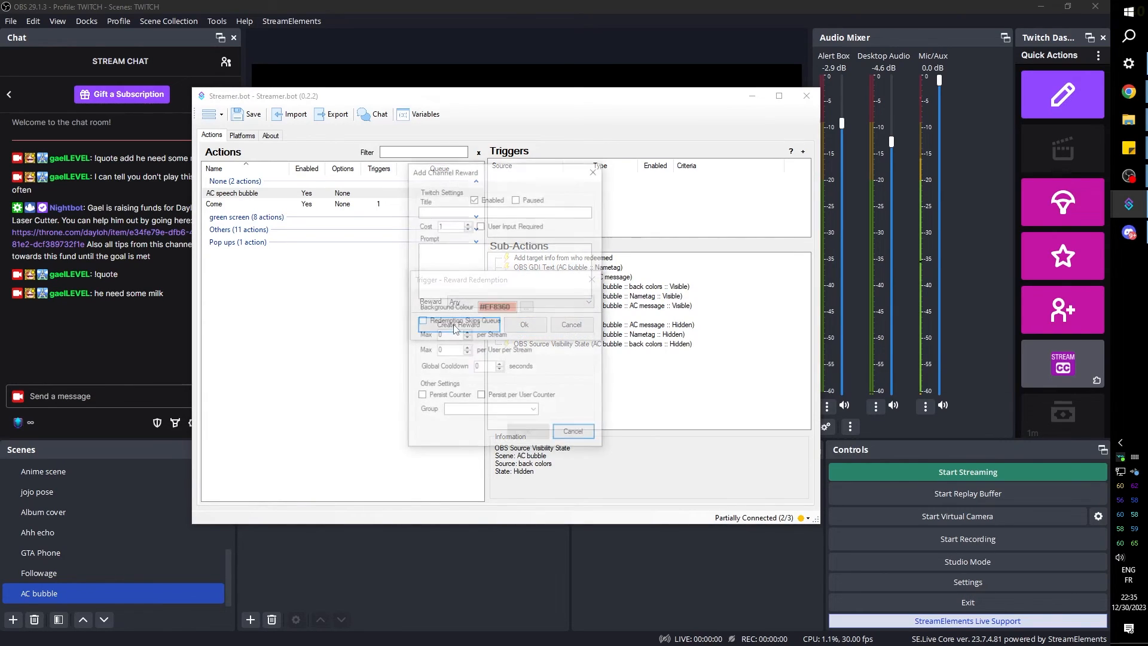
{"action": "type", "text": "Animal Crossing Text"}
{"action": "left_click", "coordinate": [444, 227]}
{"action": "left_click", "coordinate": [485, 251]}
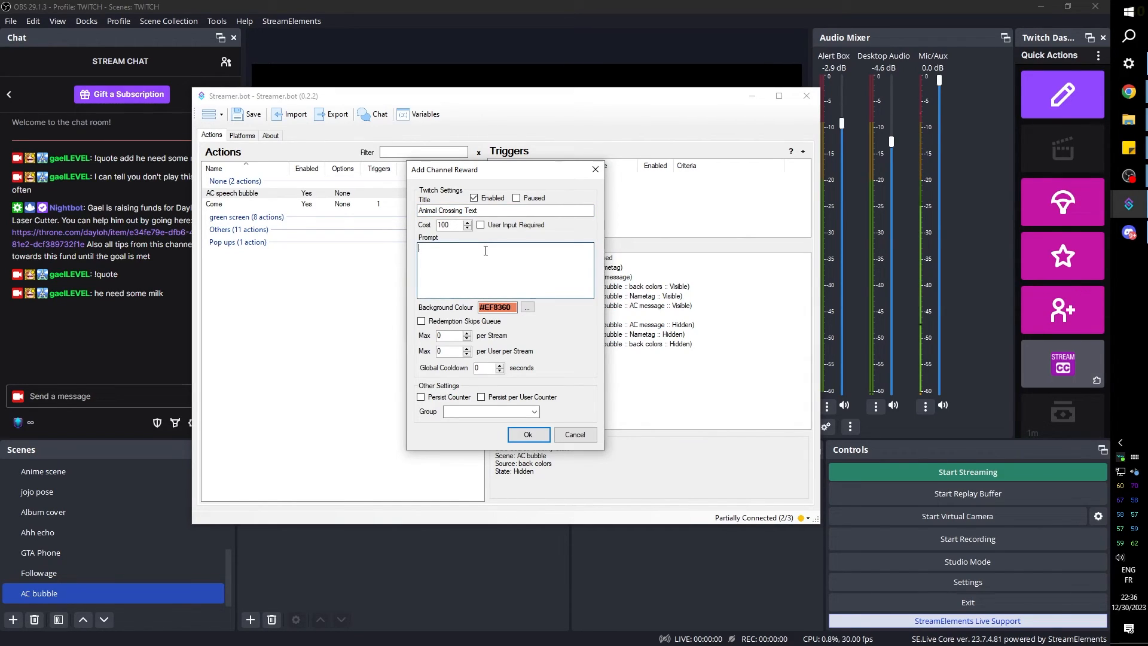
{"action": "type", "text": "Animal Crossing style speeck bubble"}
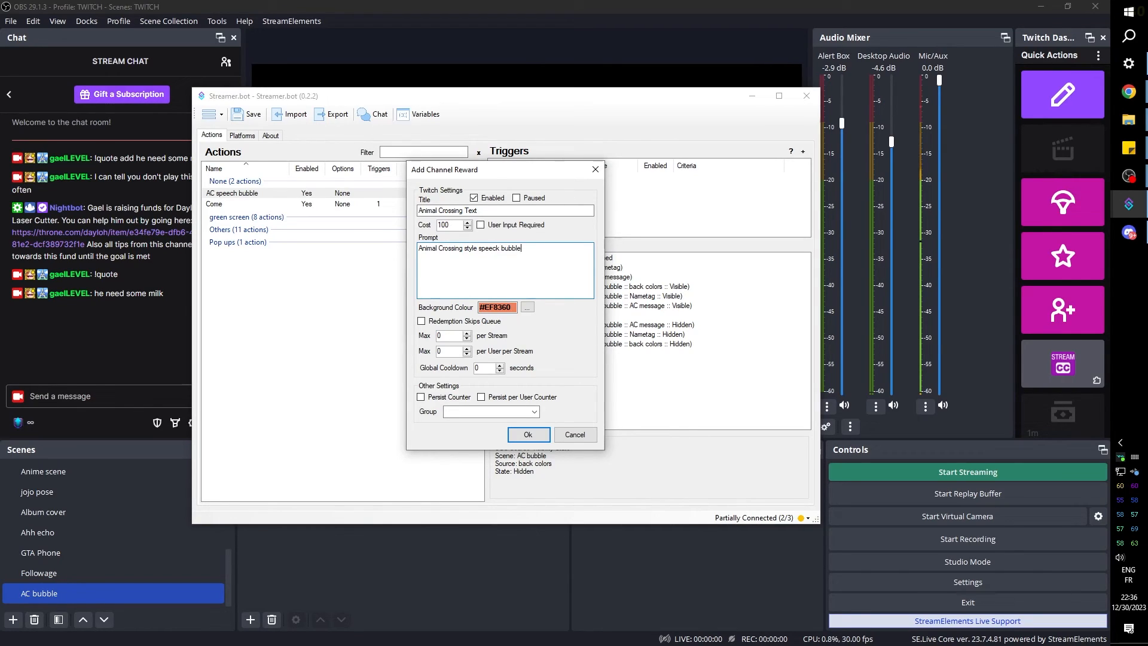
{"action": "left_click", "coordinate": [532, 412]}
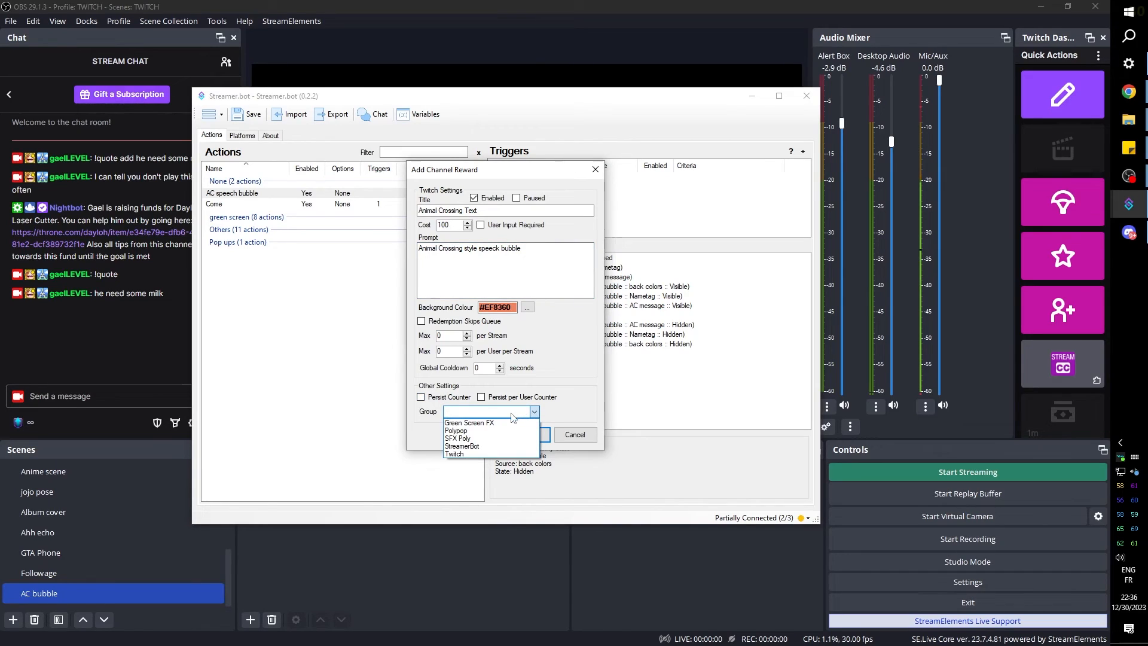
{"action": "left_click", "coordinate": [543, 434]}
{"action": "left_click", "coordinate": [528, 435]}
{"action": "left_click", "coordinate": [523, 324]}
Switch to OBS and redeem the Animal Crossing Text reward from the stream chat to test the bubble.
{"action": "left_click_drag", "start_coordinate": [502, 95], "coordinate": [809, 169]}
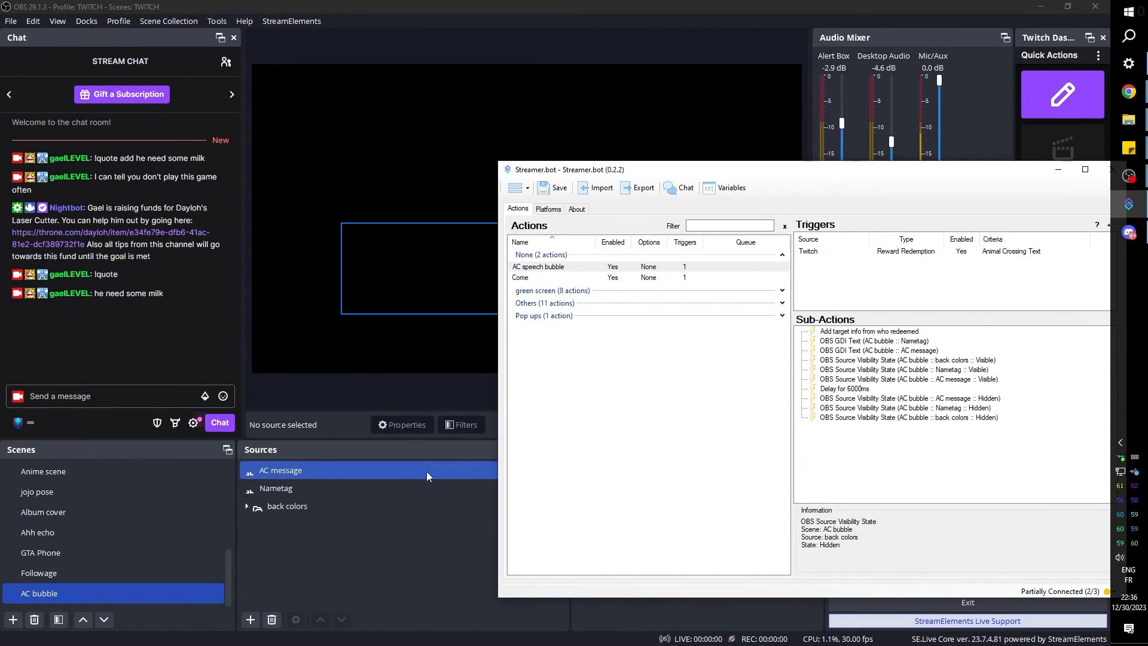
{"action": "left_click", "coordinate": [110, 345]}
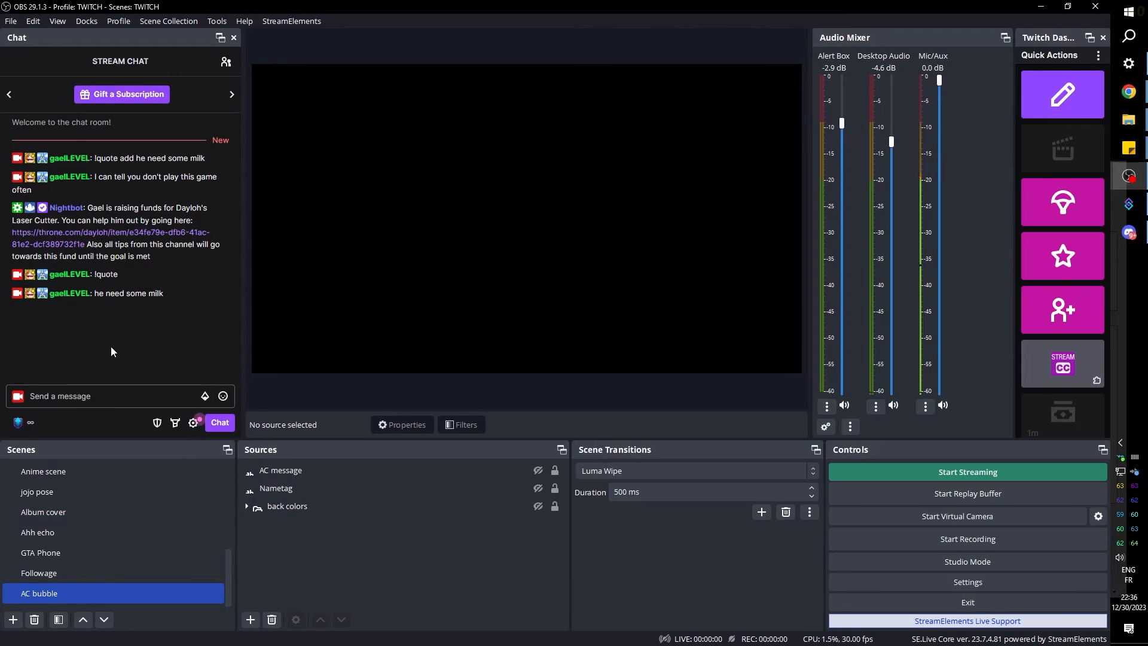
{"action": "left_click", "coordinate": [20, 424]}
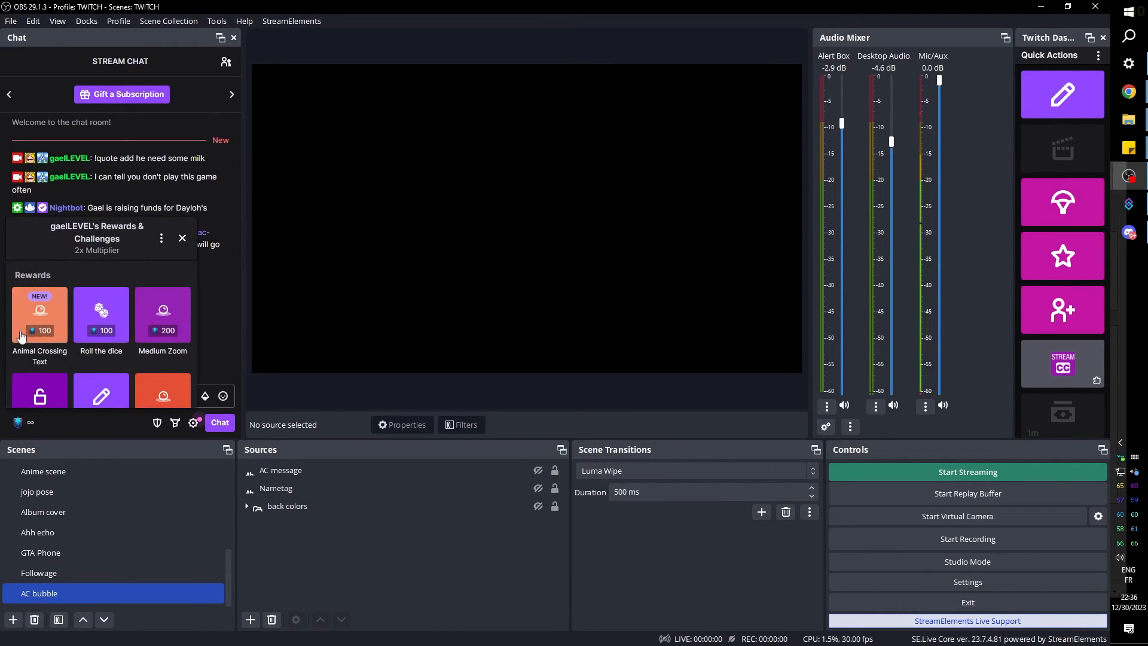
{"action": "left_click", "coordinate": [35, 302]}
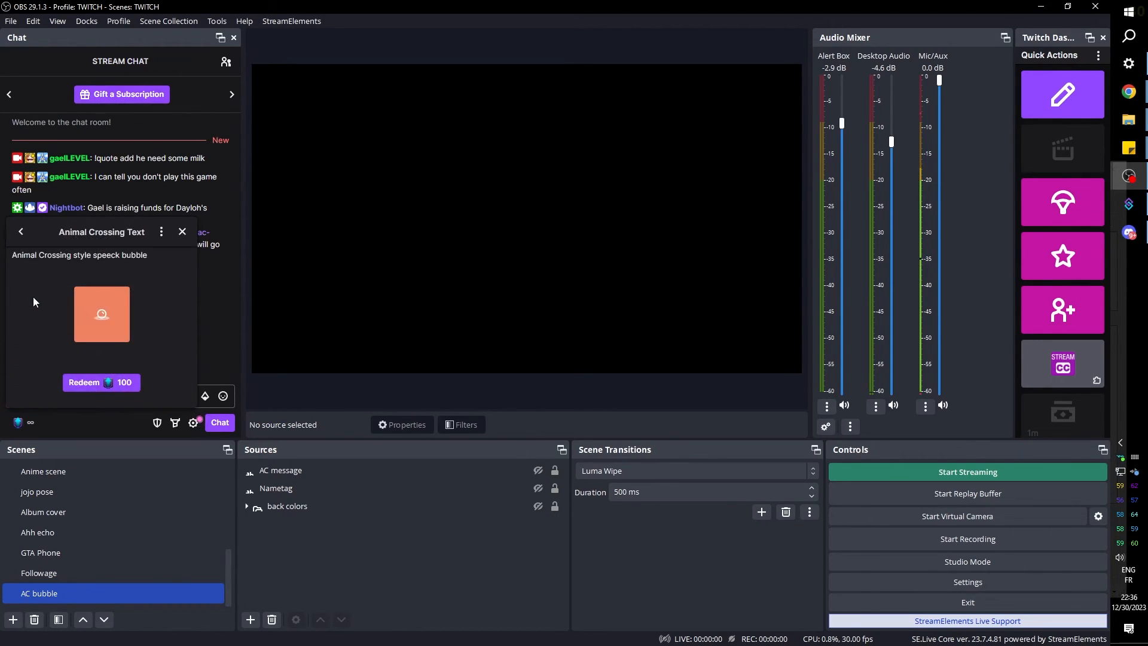
{"action": "left_click", "coordinate": [84, 382]}
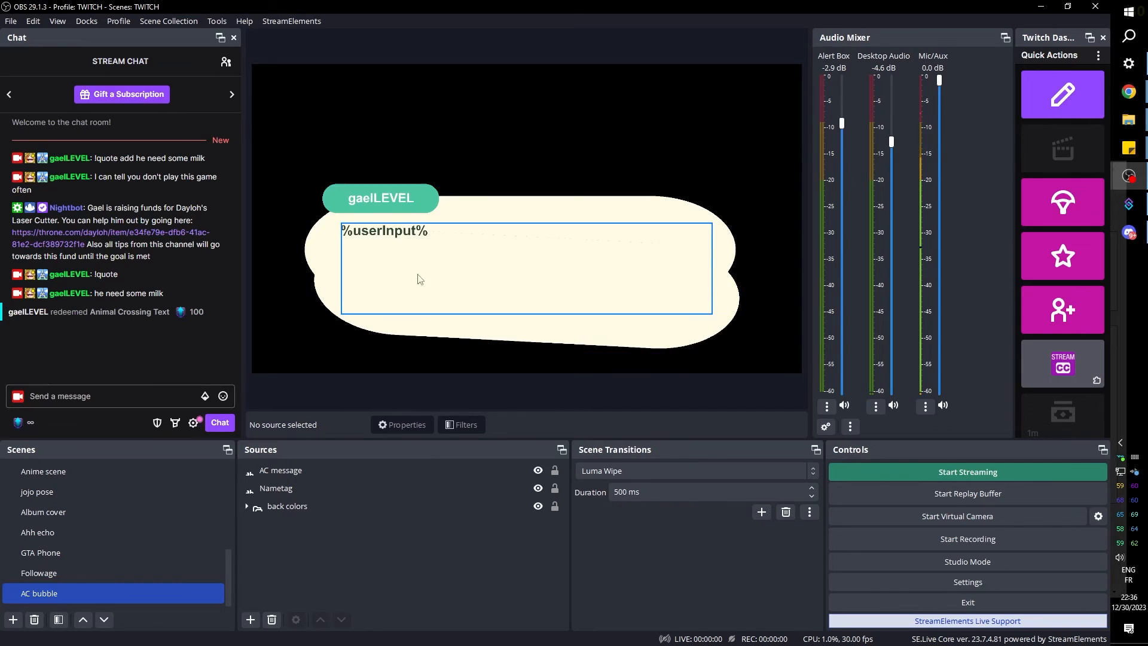
Switch to Streamer.bot and make user input required for the Animal Crossing Text channel point reward.
{"action": "key", "text": "alt+Tab"}
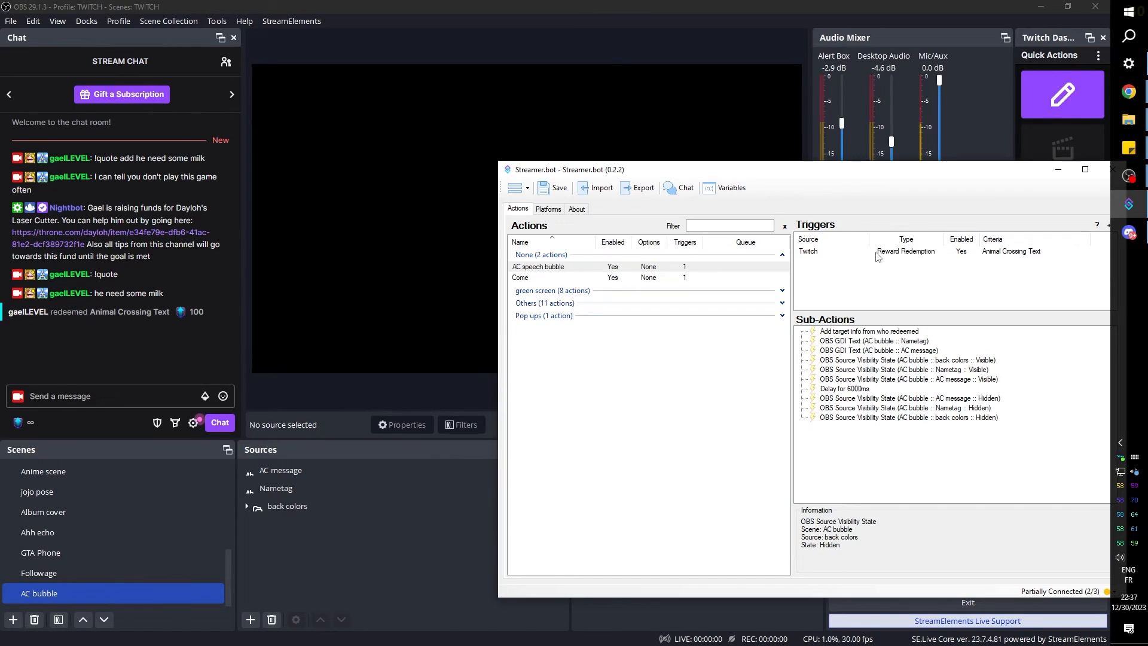
{"action": "left_click", "coordinate": [886, 254]}
{"action": "double_click", "coordinate": [886, 254]}
{"action": "left_click", "coordinate": [873, 398]}
{"action": "left_click", "coordinate": [549, 211]}
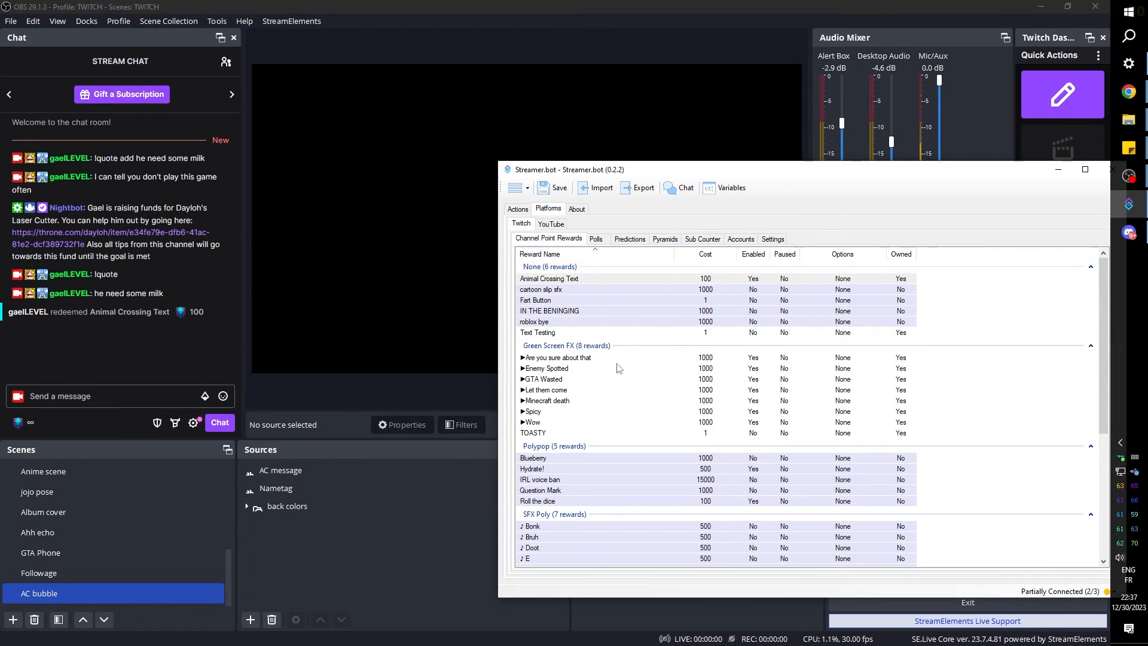
{"action": "left_click", "coordinate": [559, 280]}
{"action": "double_click", "coordinate": [559, 281]}
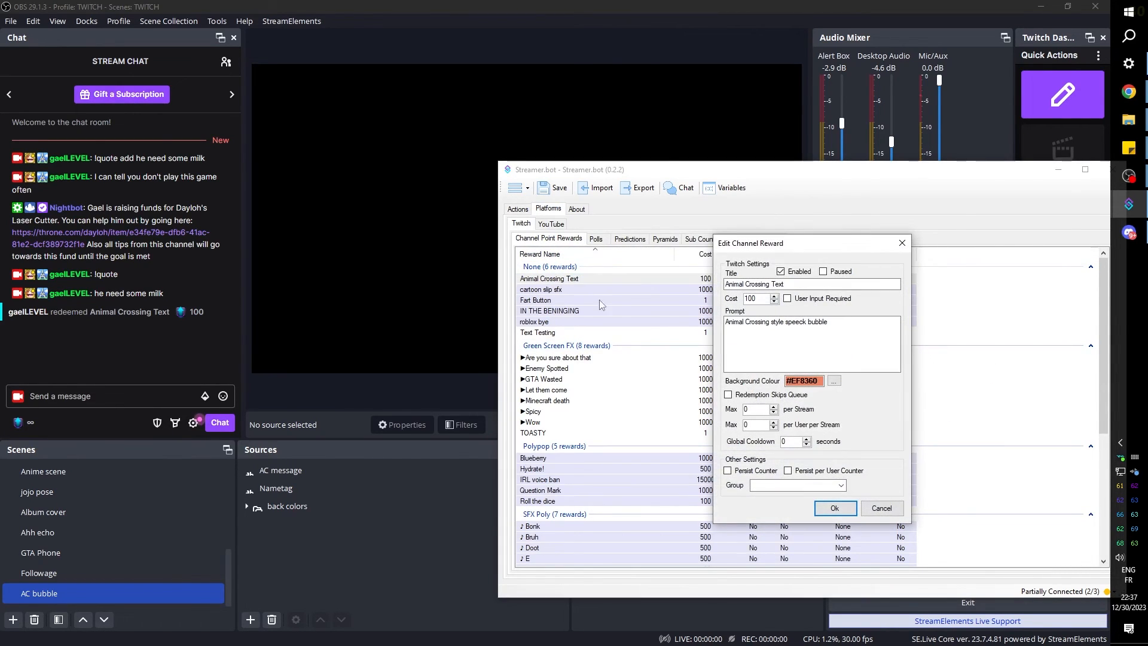
{"action": "left_click", "coordinate": [787, 299]}
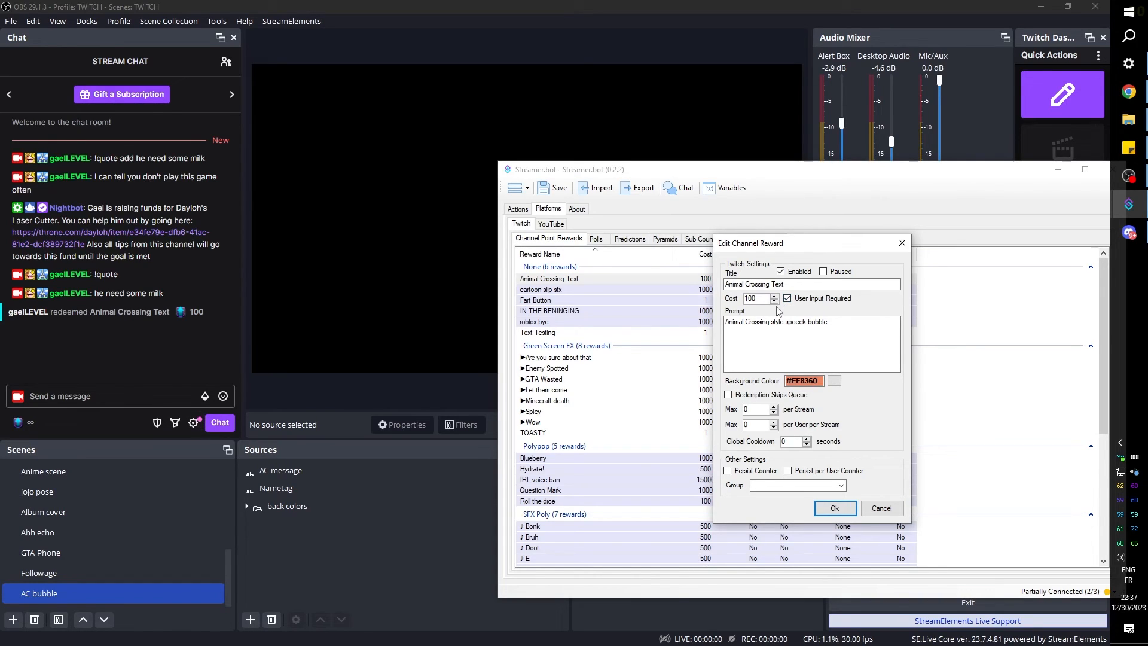
{"action": "left_click", "coordinate": [835, 508]}
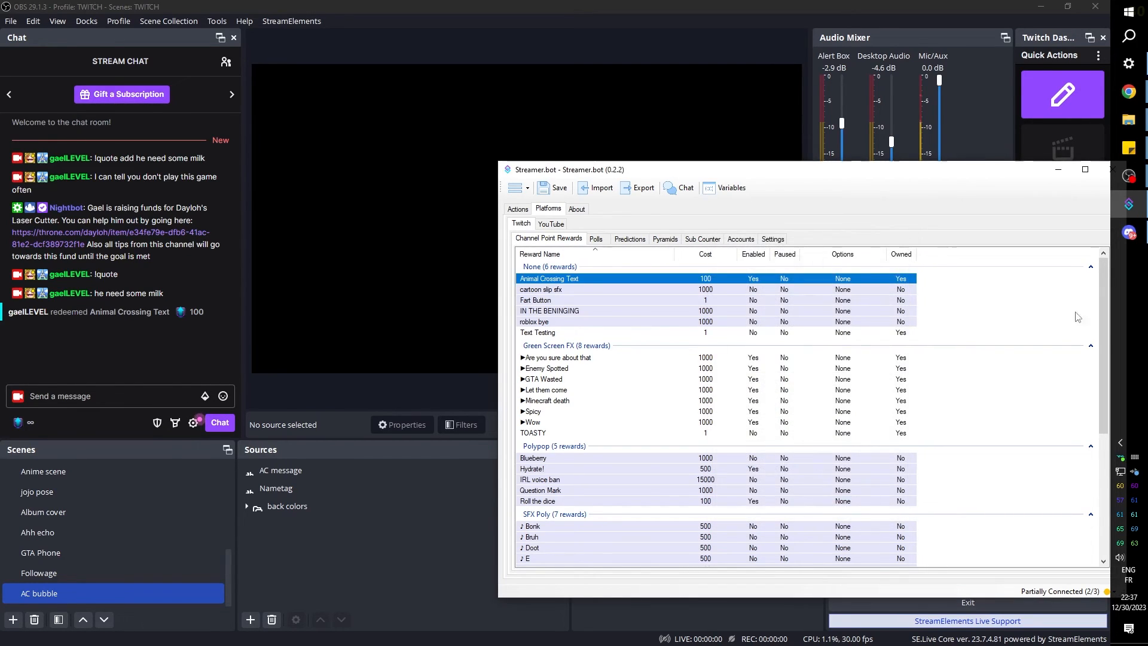
Redeem the Animal Crossing Text reward in the OBS chat with the message "Hi i'm an ugly animal crossing citizen".
{"action": "left_click", "coordinate": [63, 396]}
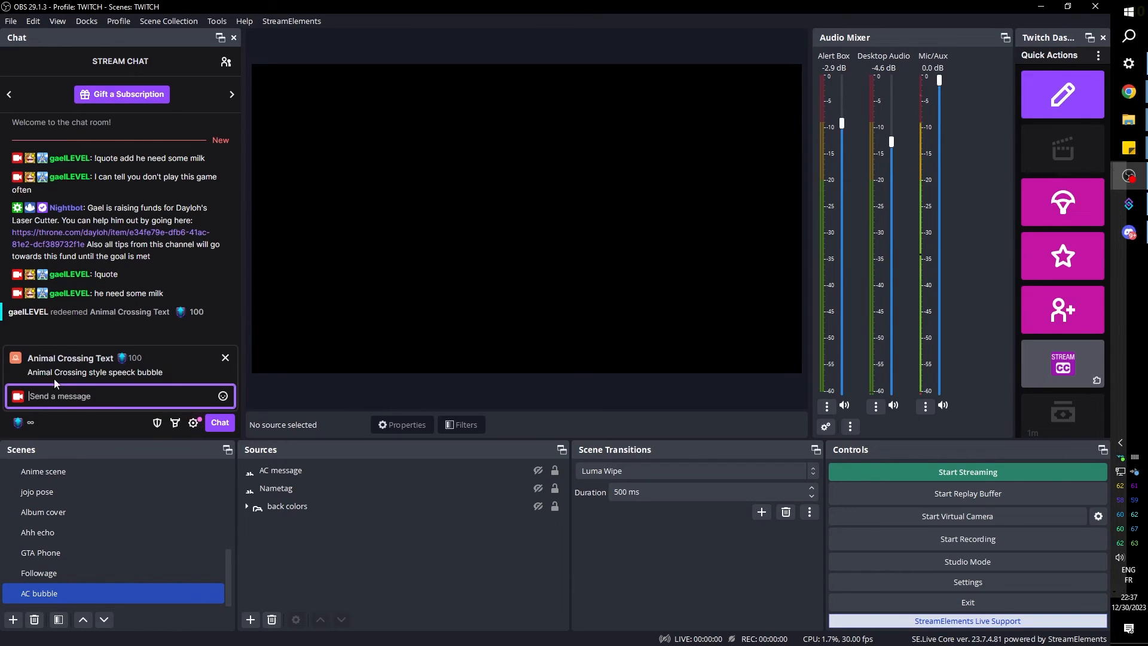
{"action": "type", "text": "Hi i'm an ugly animal crossing citizen"}
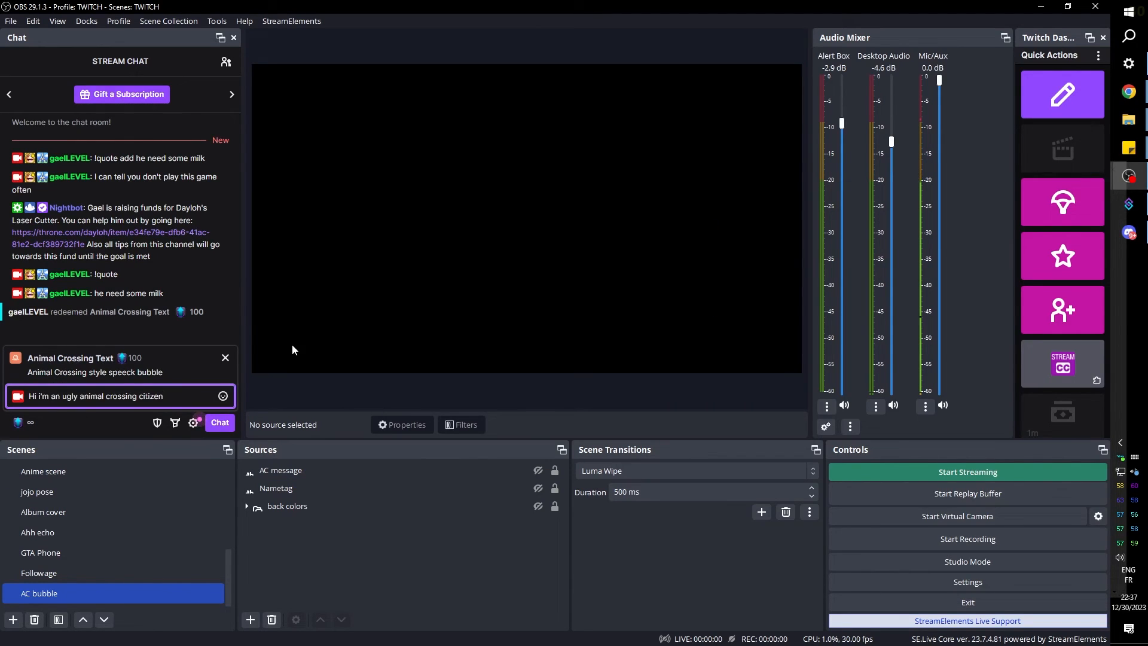
{"action": "key", "text": "Return"}
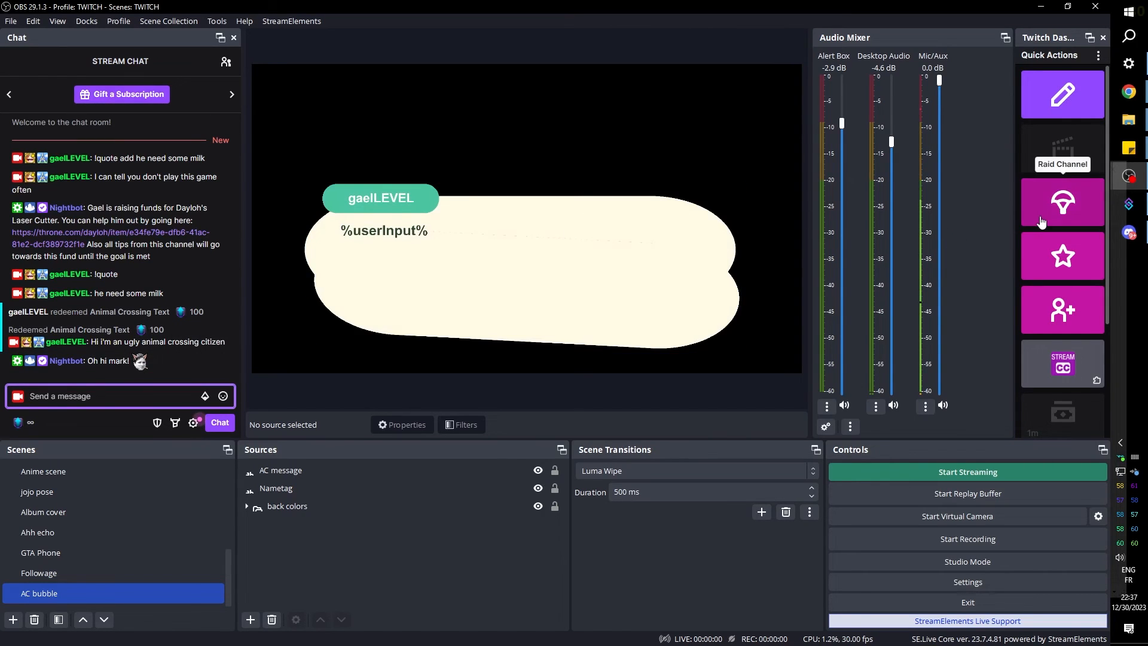
Switch to the browser and look up the Reward Redemption trigger's variables in the Streamer.bot documentation.
{"action": "mouse_move", "coordinate": [1129, 91]}
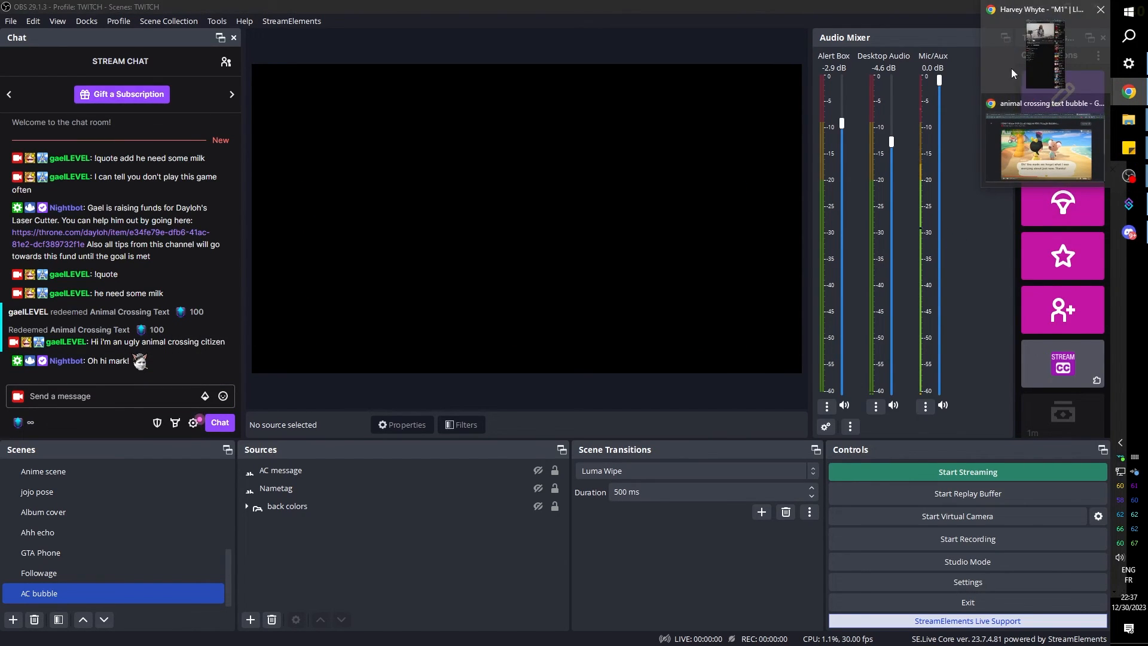
{"action": "left_click", "coordinate": [1017, 147]}
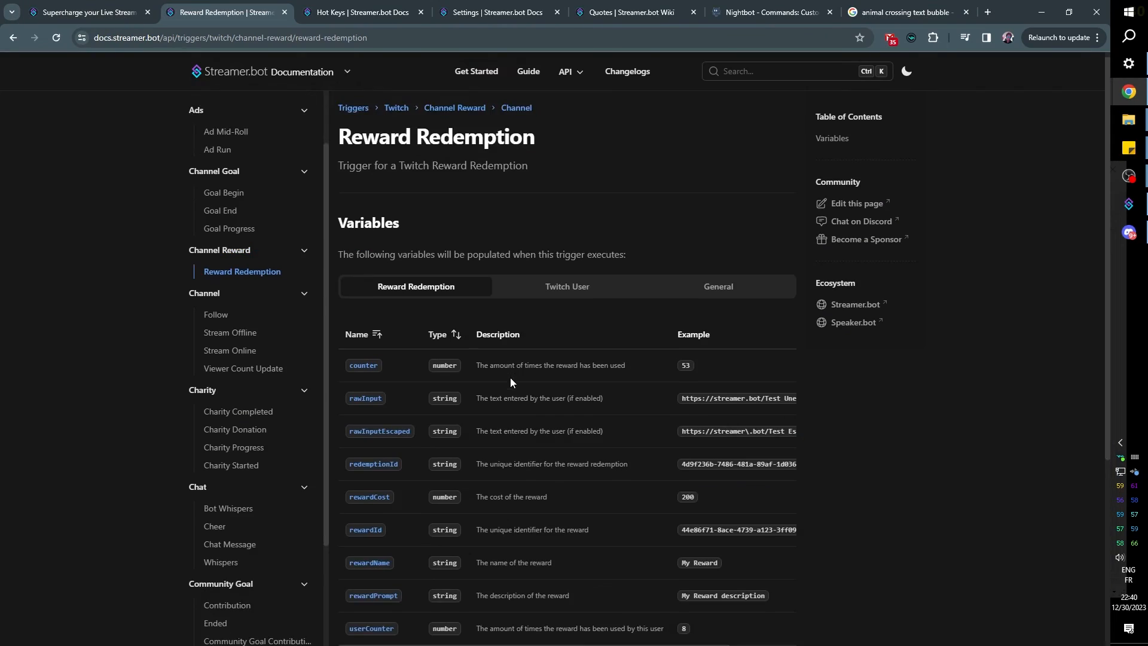
{"action": "scroll", "coordinate": [510, 375], "scroll_direction": "down", "scroll_amount": 2}
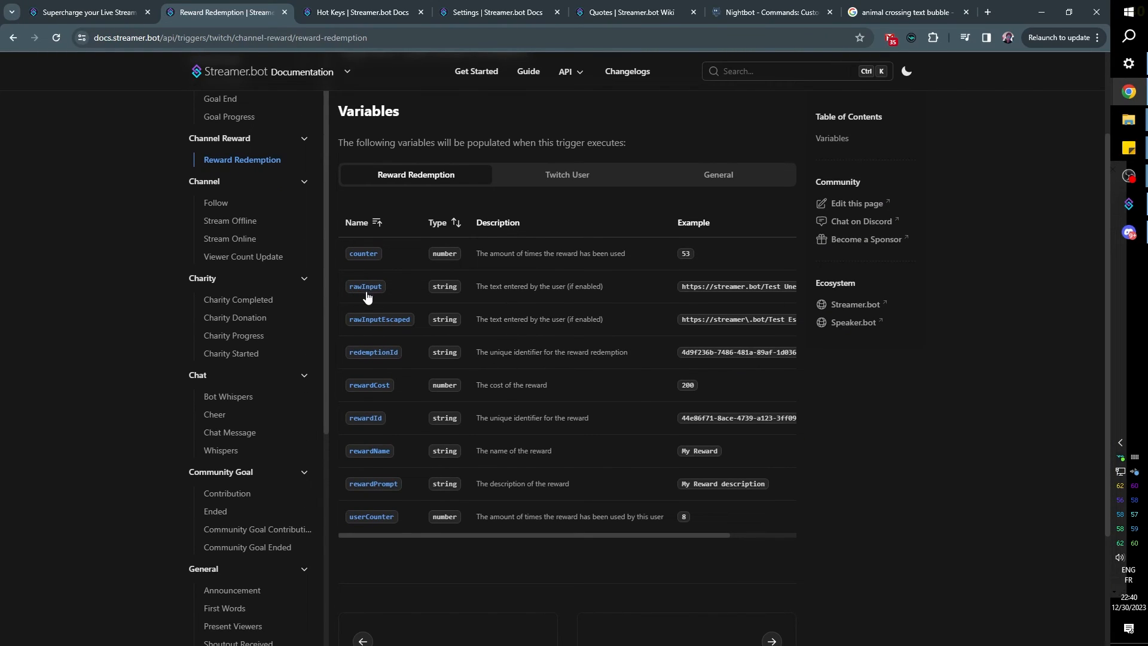
Switch to Streamer.bot and set the text of the AC message GDI text sub-action to %rawInput%.
{"action": "key", "text": "alt+Tab"}
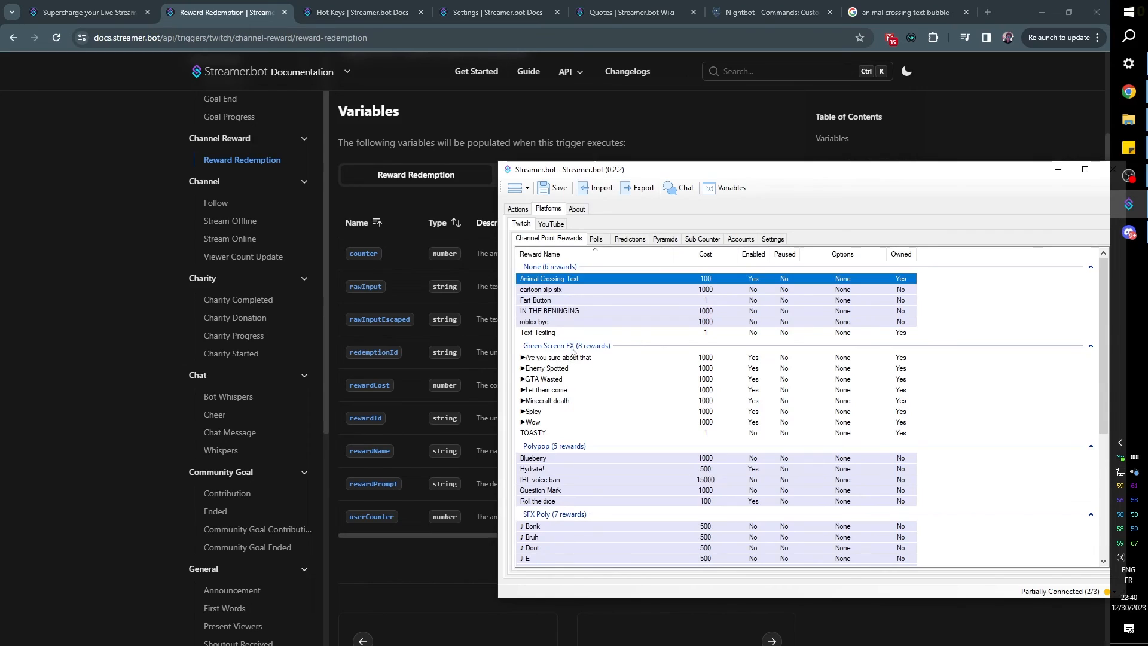
{"action": "left_click", "coordinate": [517, 208]}
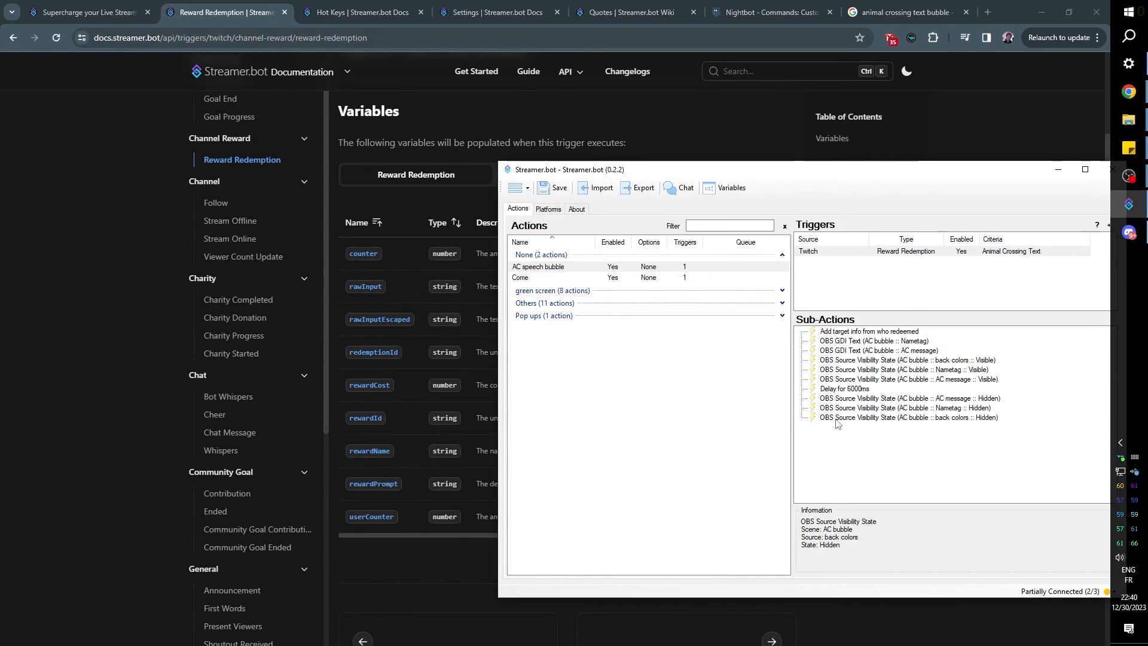
{"action": "left_click", "coordinate": [847, 353]}
{"action": "double_click", "coordinate": [862, 352]}
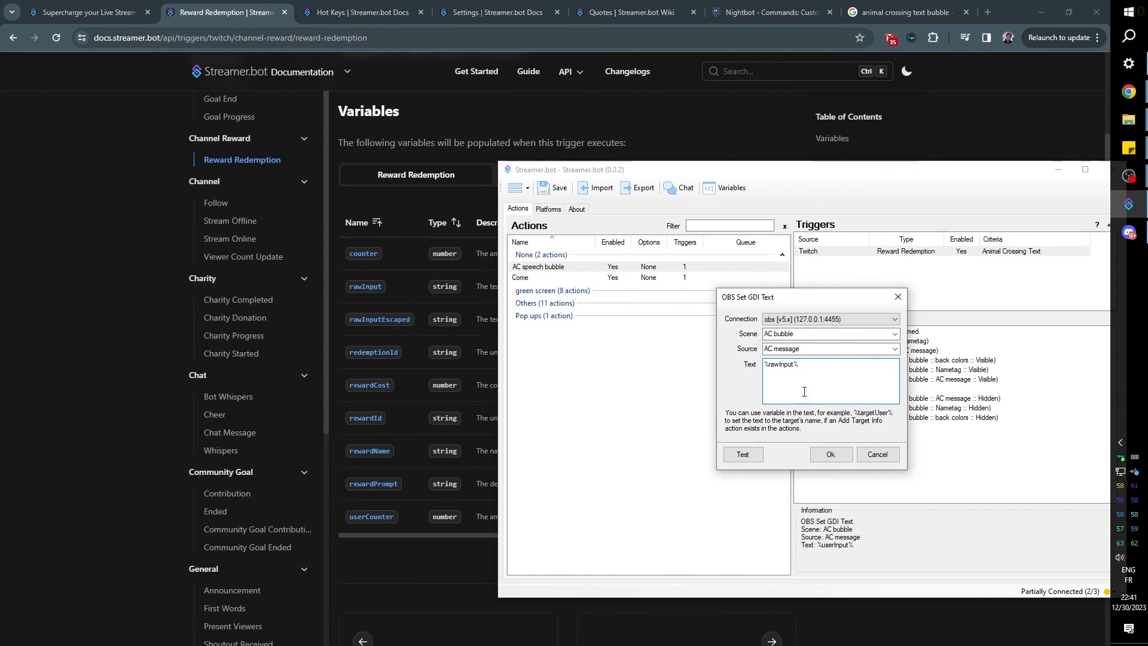
{"action": "left_click", "coordinate": [831, 455]}
Switch to OBS and set the AC message source's hide transition to Swipe.
{"action": "left_click", "coordinate": [1129, 176]}
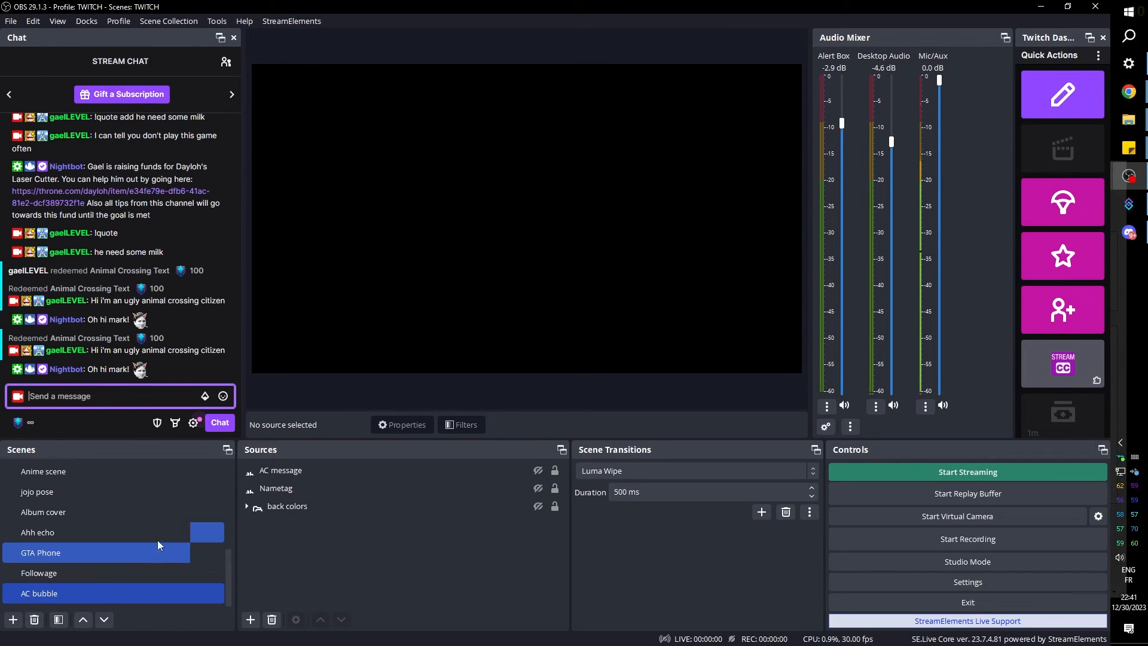
{"action": "right_click", "coordinate": [292, 475]}
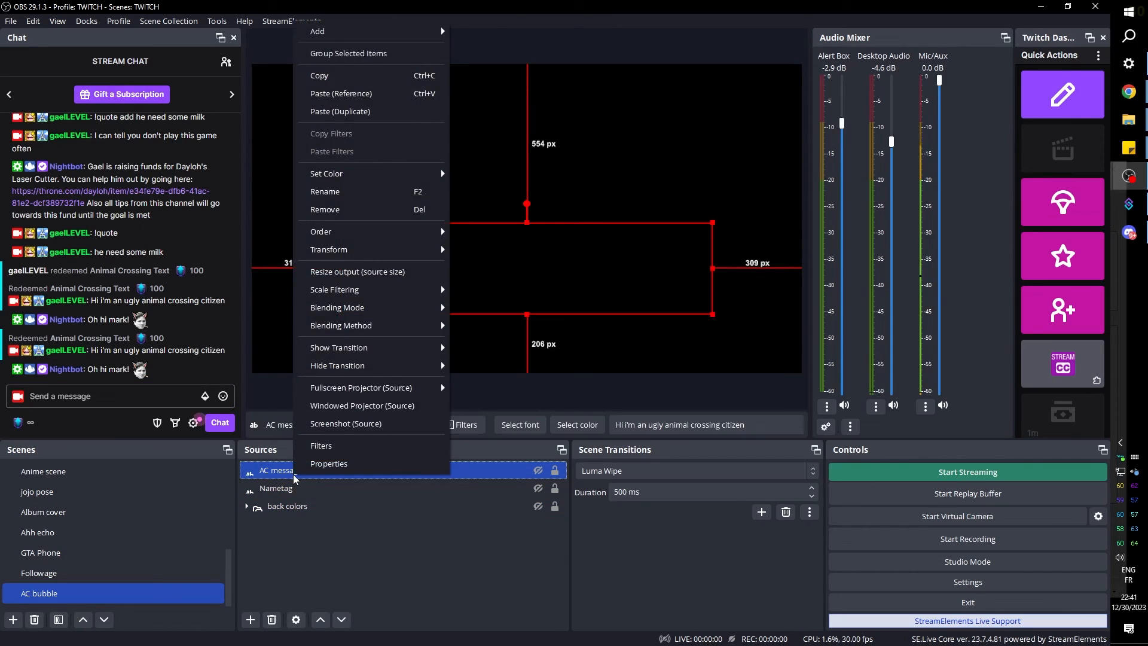
{"action": "mouse_move", "coordinate": [374, 365]}
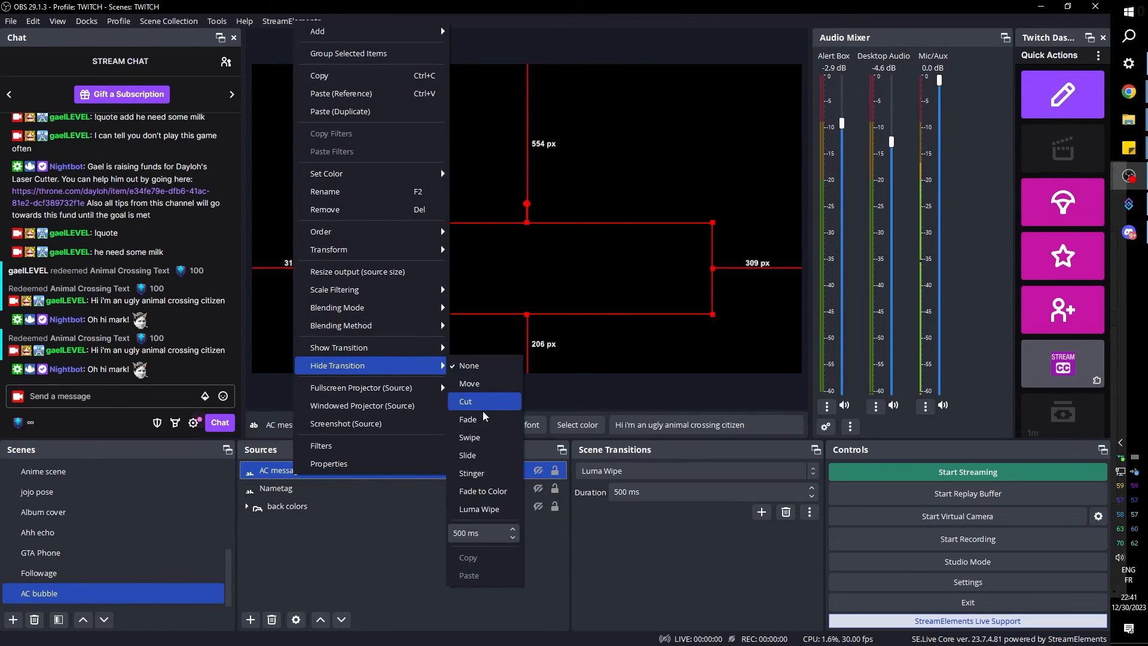
{"action": "left_click", "coordinate": [500, 419]}
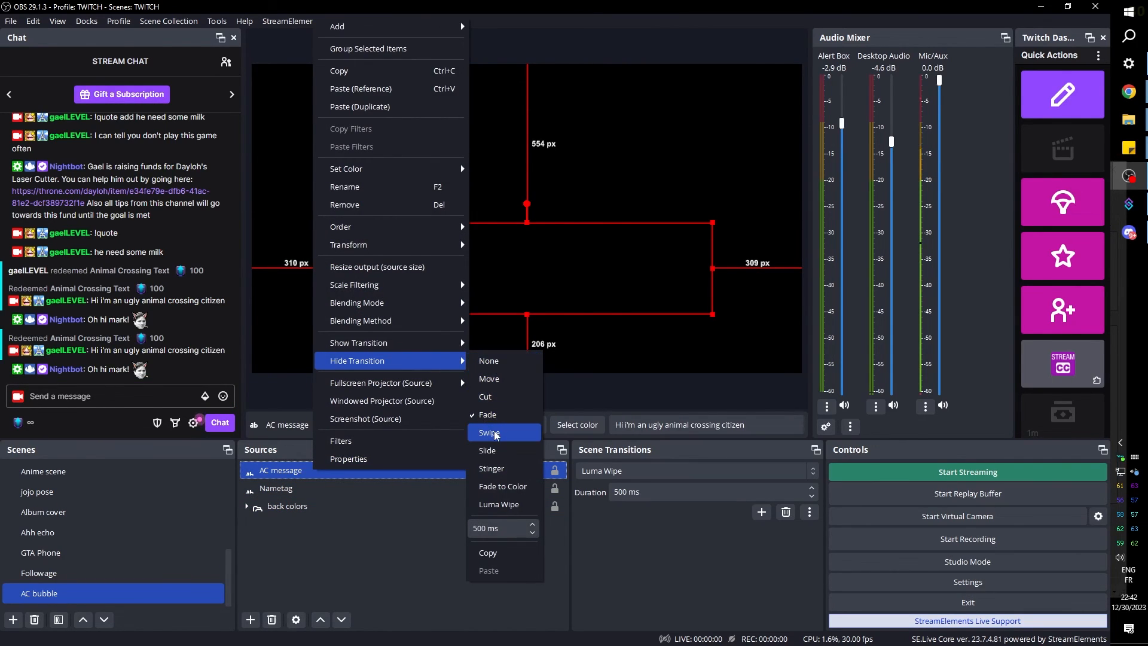
{"action": "left_click", "coordinate": [495, 433]}
{"action": "left_click", "coordinate": [740, 561]}
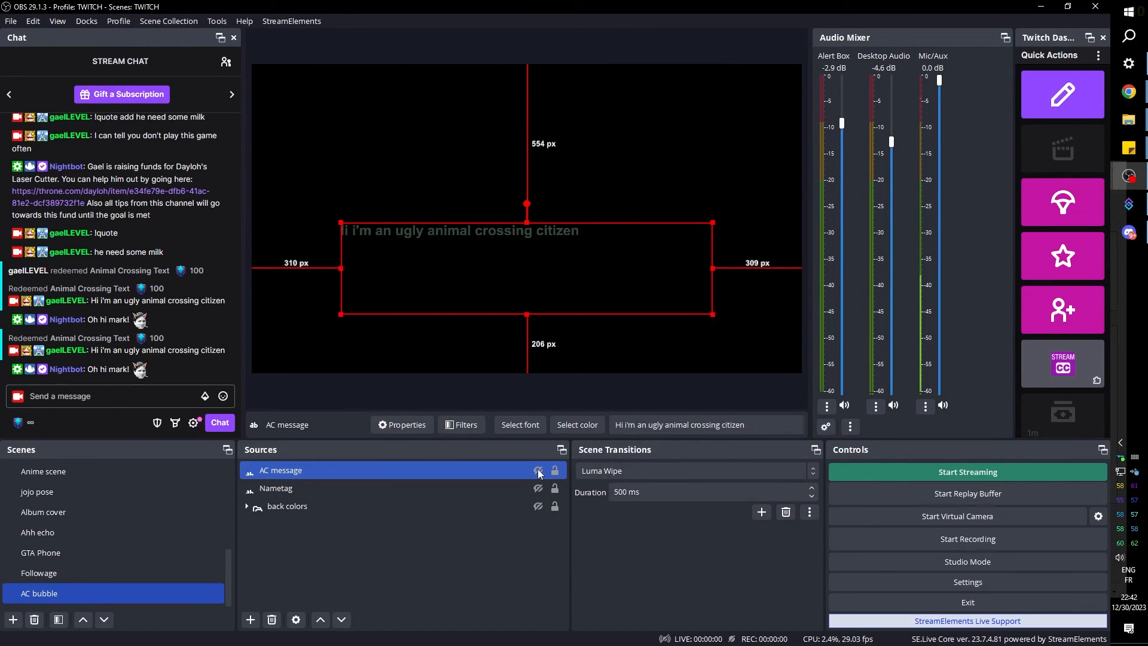
Set the Nametag source's hide transition to Swipe with direction Left, and choose a hide transition for the back colors group.
{"action": "right_click", "coordinate": [326, 487]}
{"action": "mouse_move", "coordinate": [431, 375]}
{"action": "left_click", "coordinate": [508, 453]}
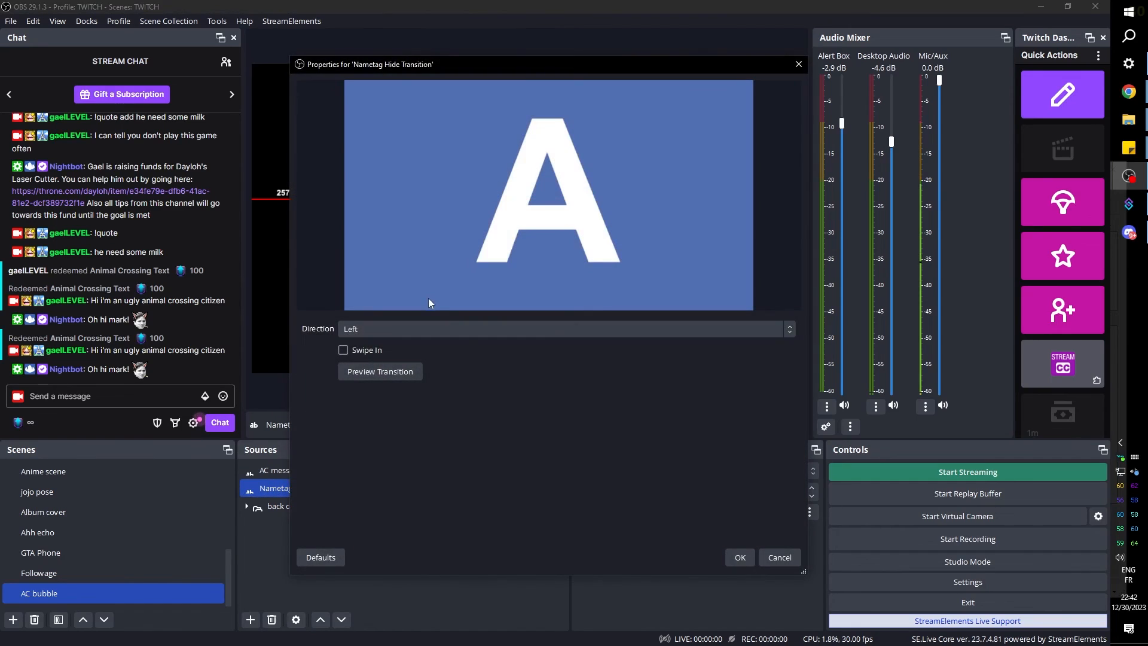
{"action": "left_click", "coordinate": [740, 557]}
{"action": "right_click", "coordinate": [321, 506]}
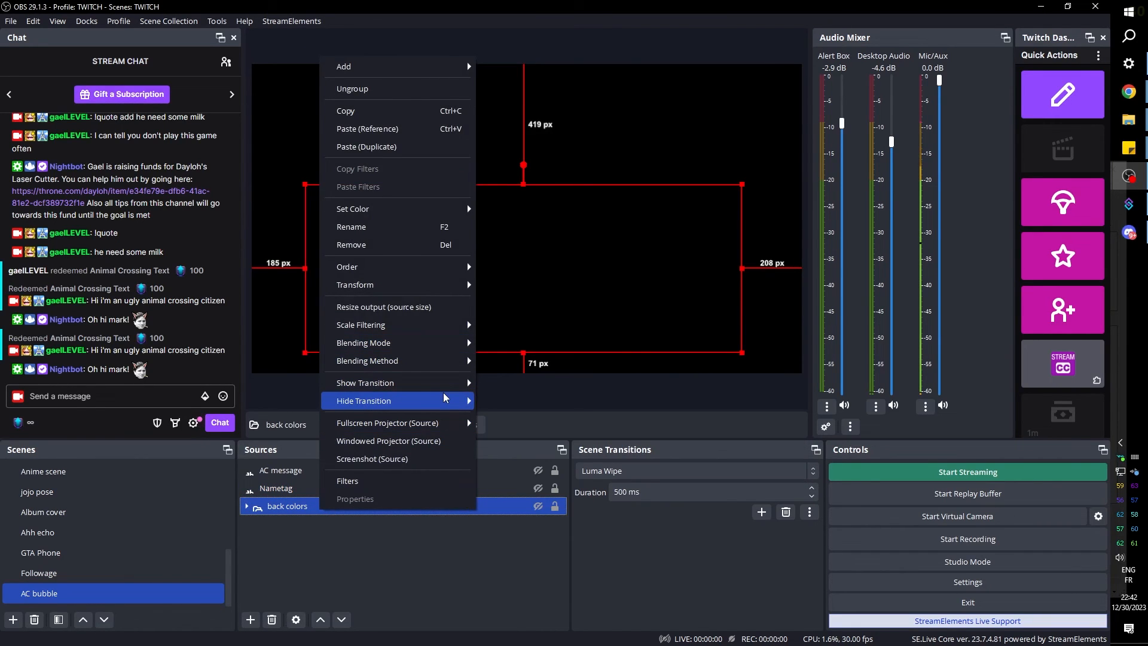
{"action": "mouse_move", "coordinate": [443, 392]}
{"action": "left_click", "coordinate": [505, 456]}
{"action": "left_click", "coordinate": [328, 508]}
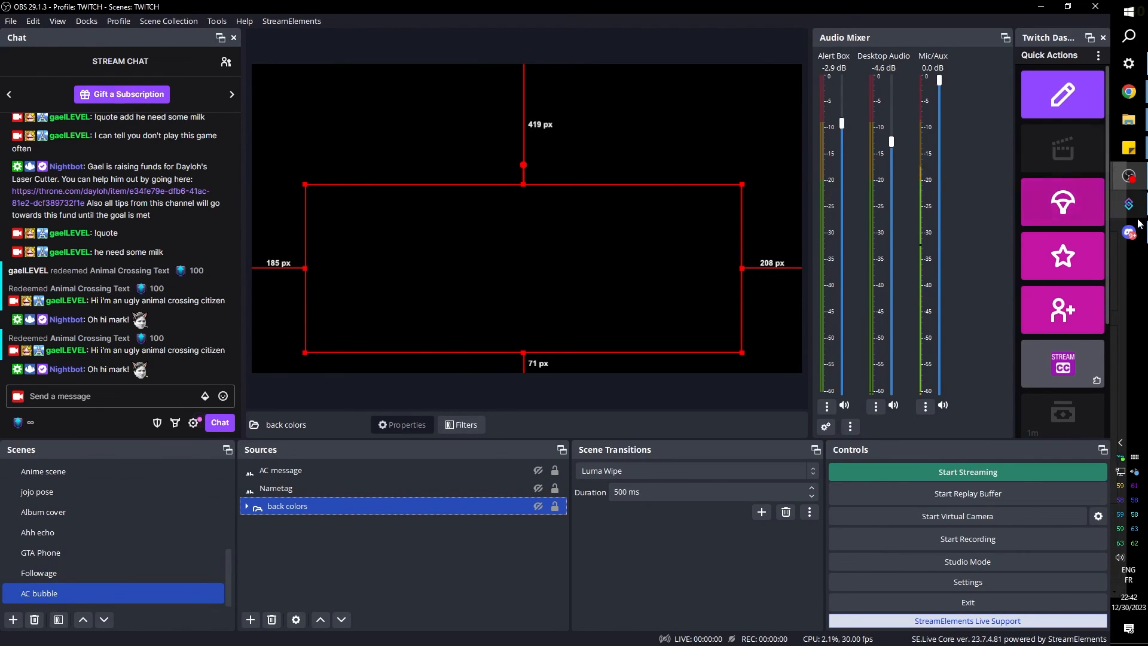
Open the AC bubble scene's filters in OBS and place that window so it can be viewed beside Streamer.bot.
{"action": "left_click", "coordinate": [1129, 211]}
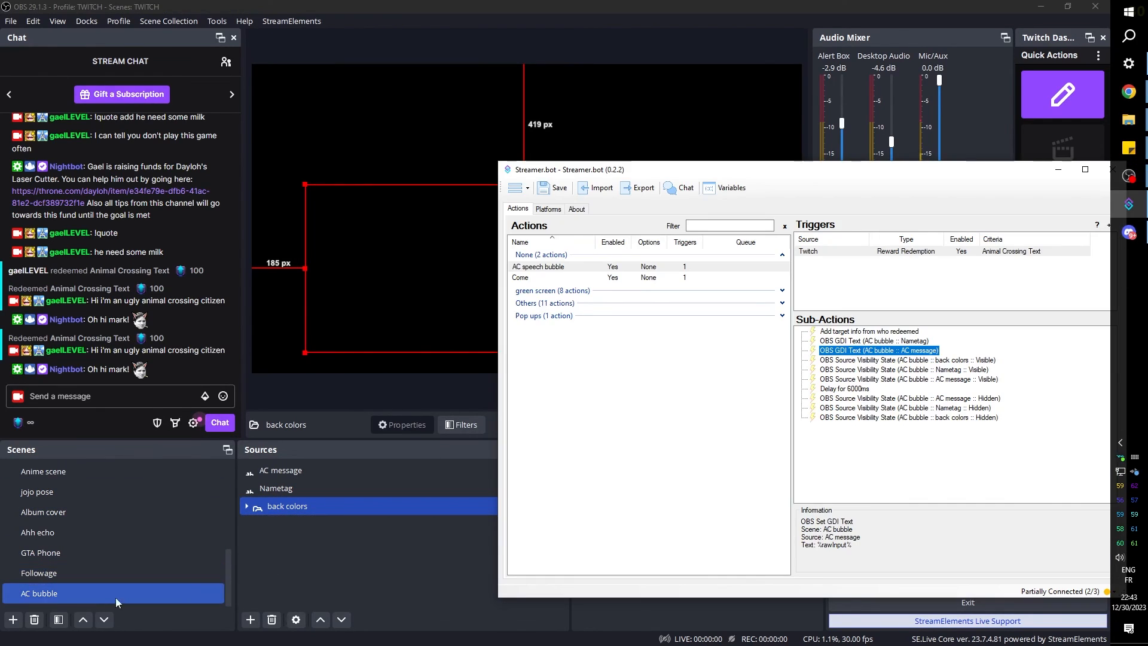
{"action": "right_click", "coordinate": [49, 591]}
{"action": "left_click", "coordinate": [77, 516]}
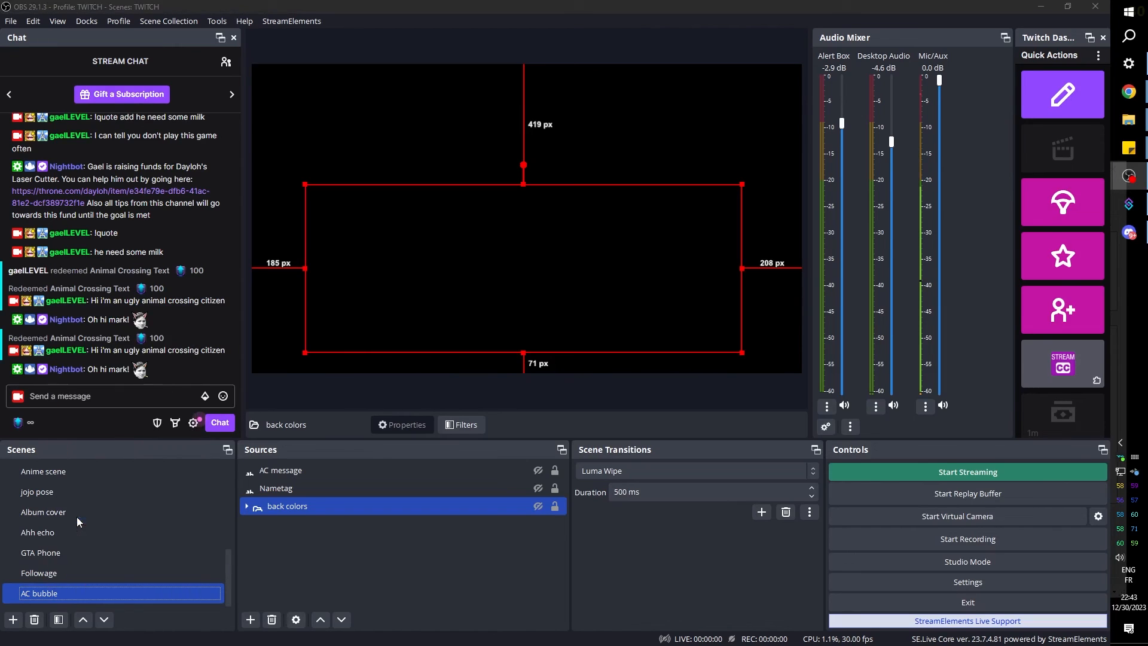
{"action": "left_click_drag", "start_coordinate": [380, 101], "coordinate": [710, 112]}
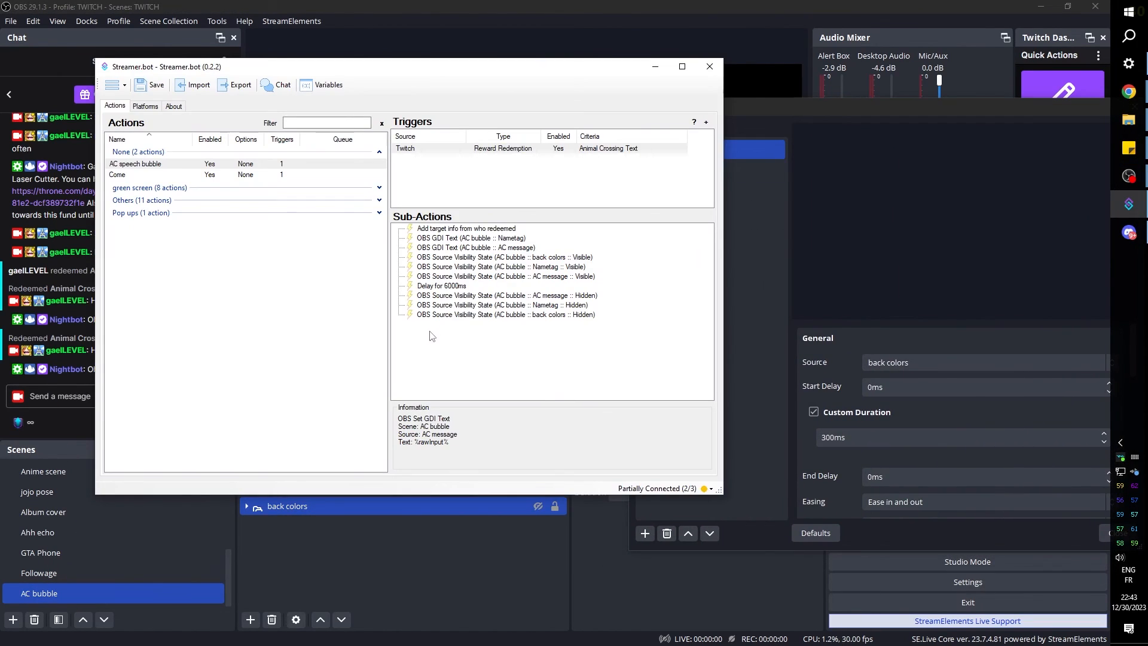
In Streamer.bot, add an OBS Set Scene Filter State sub-action for scene AC bubble, filter final pos, state Visible.
{"action": "right_click", "coordinate": [430, 335]}
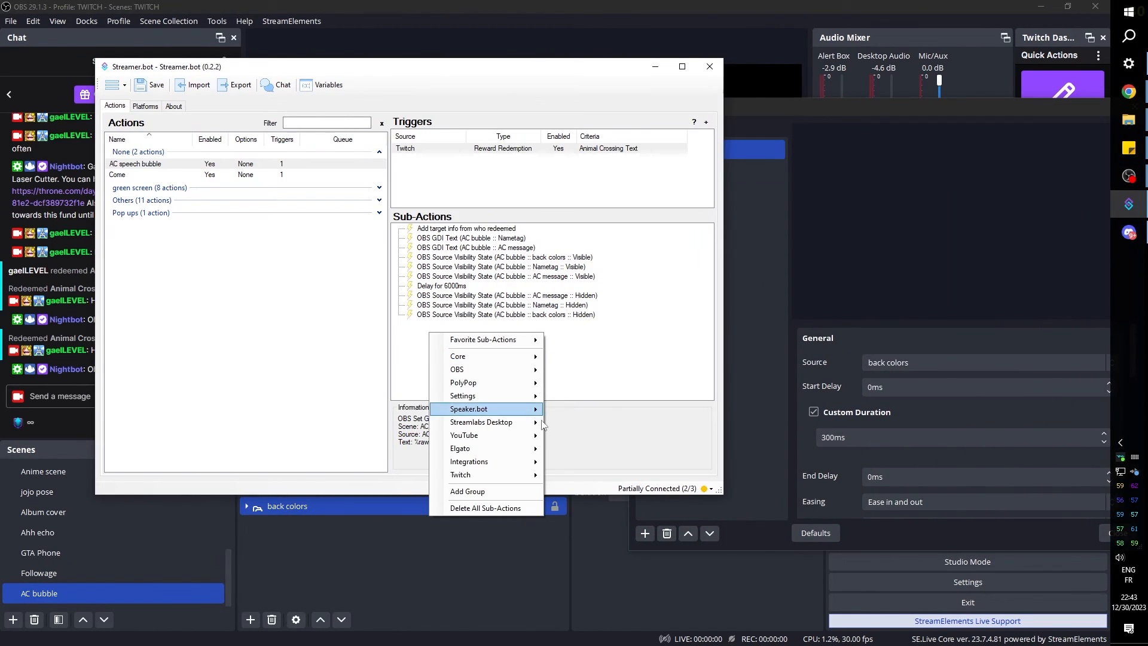
{"action": "mouse_move", "coordinate": [520, 371]}
{"action": "mouse_move", "coordinate": [624, 509]}
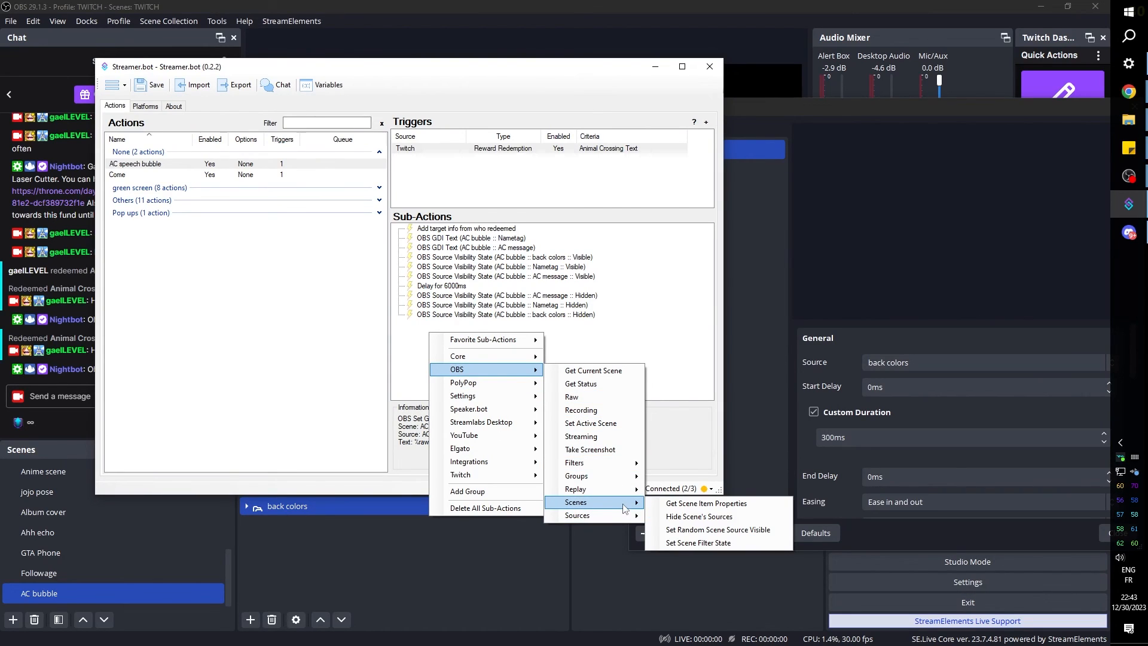
{"action": "left_click", "coordinate": [704, 544]}
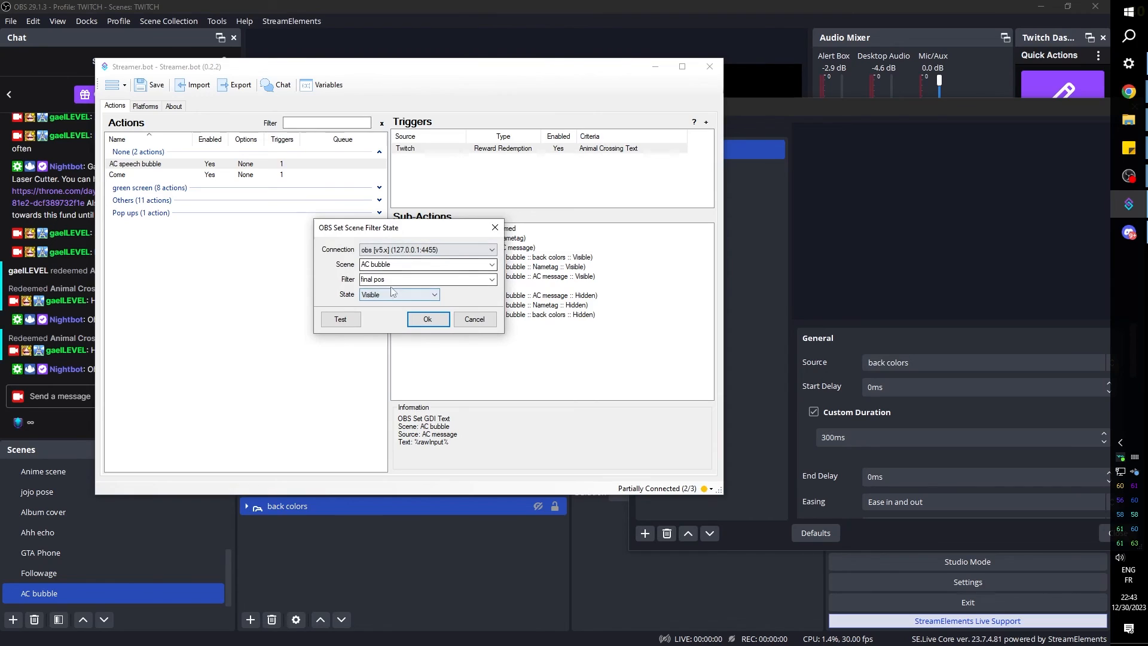
{"action": "left_click", "coordinate": [428, 320]}
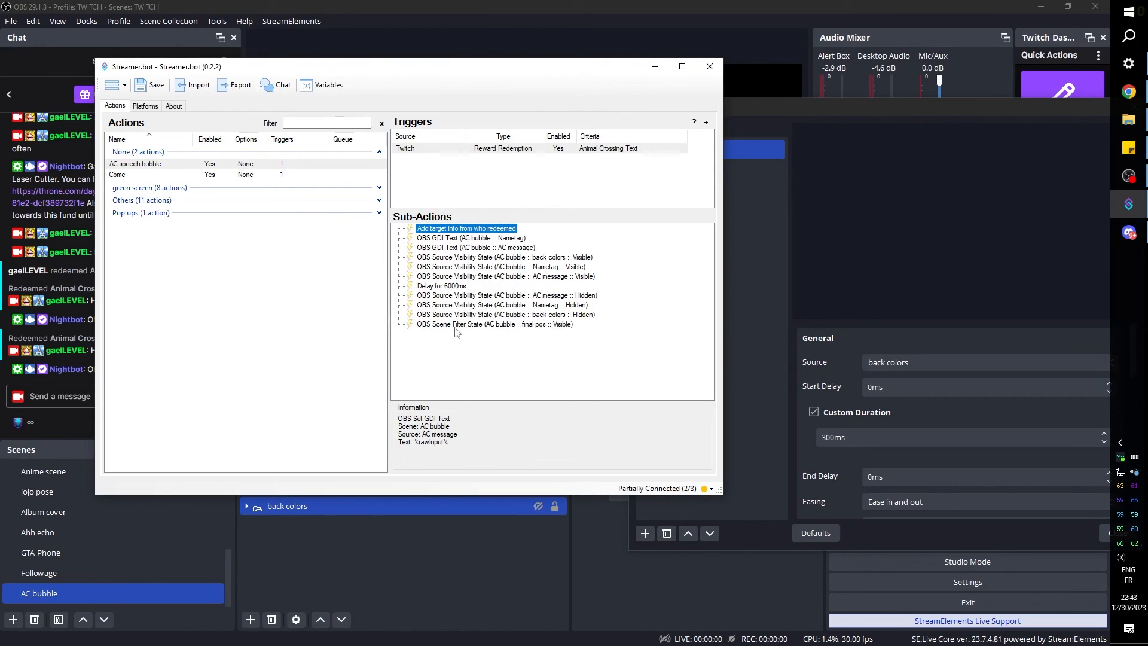
Copy the final pos filter sub-action to just before the back colors Visible sub-action, and set the last sub-action's filter to small pos.
{"action": "left_click", "coordinate": [460, 326]}
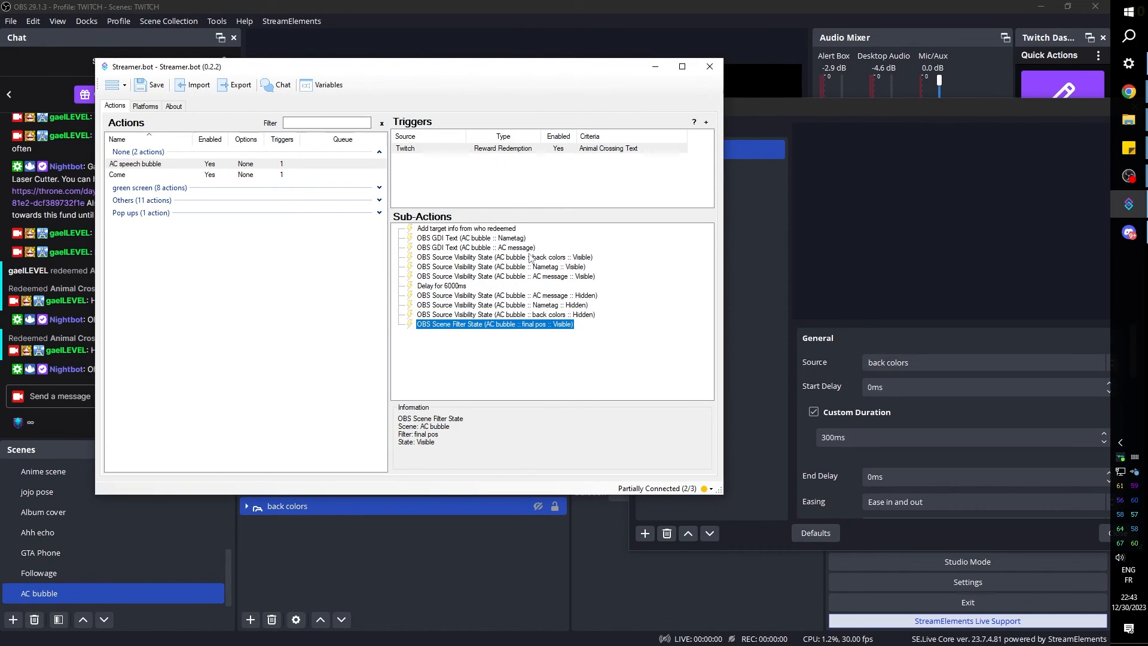
{"action": "left_click_drag", "start_coordinate": [478, 262], "coordinate": [479, 261]}
{"action": "right_click", "coordinate": [479, 261]}
{"action": "left_click", "coordinate": [540, 471]}
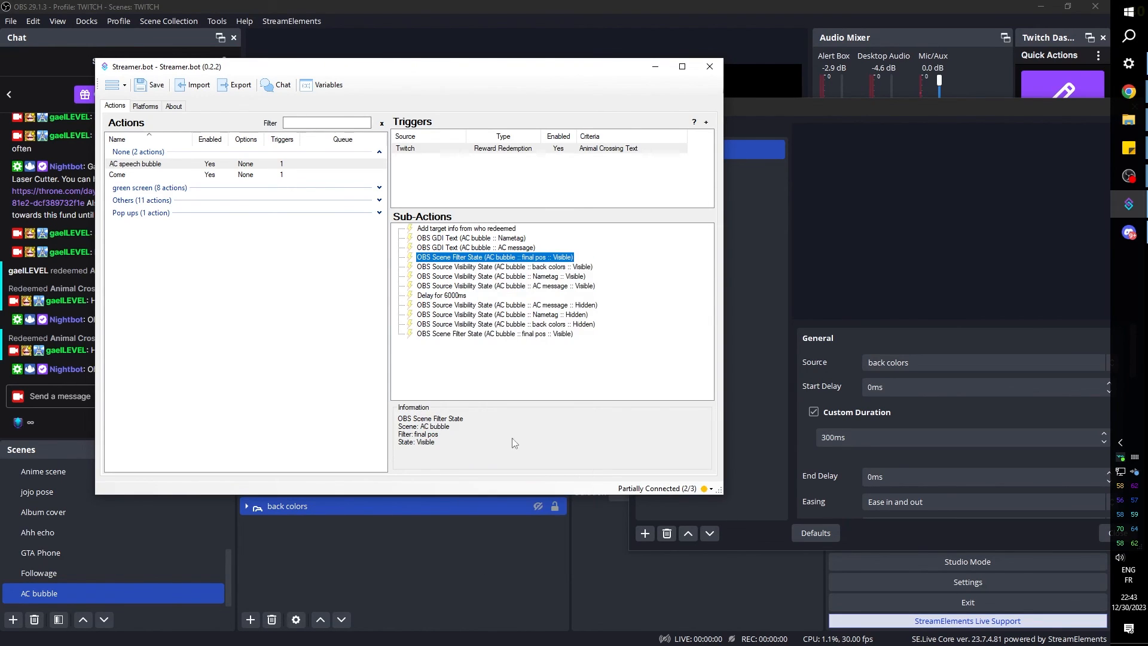
{"action": "double_click", "coordinate": [462, 335]}
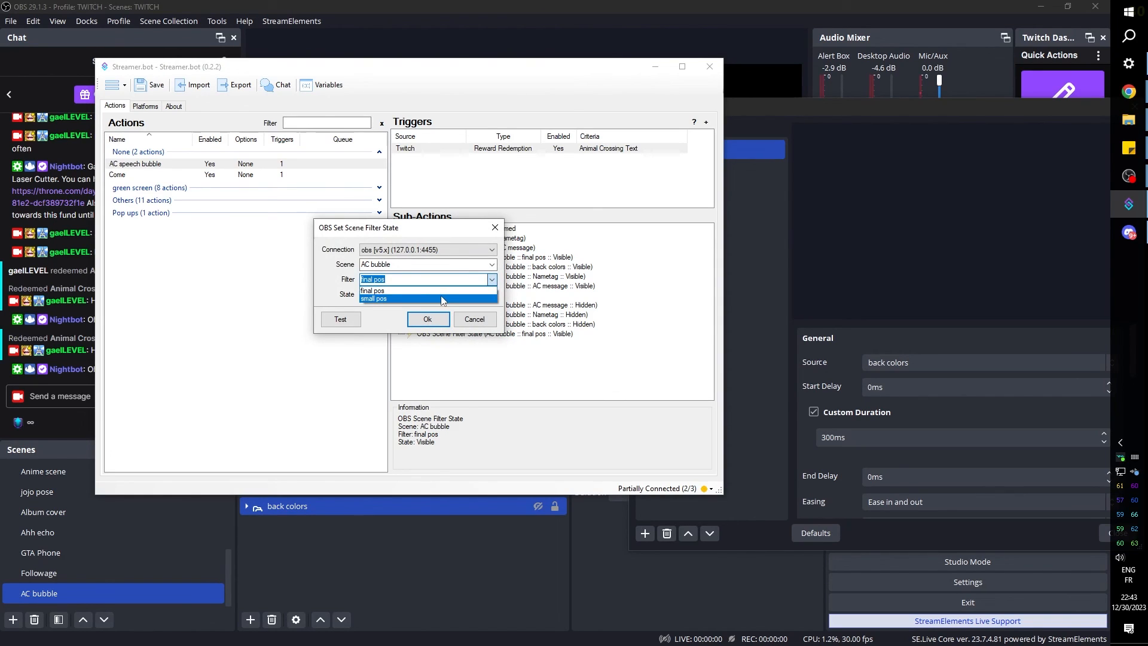
{"action": "left_click", "coordinate": [426, 319]}
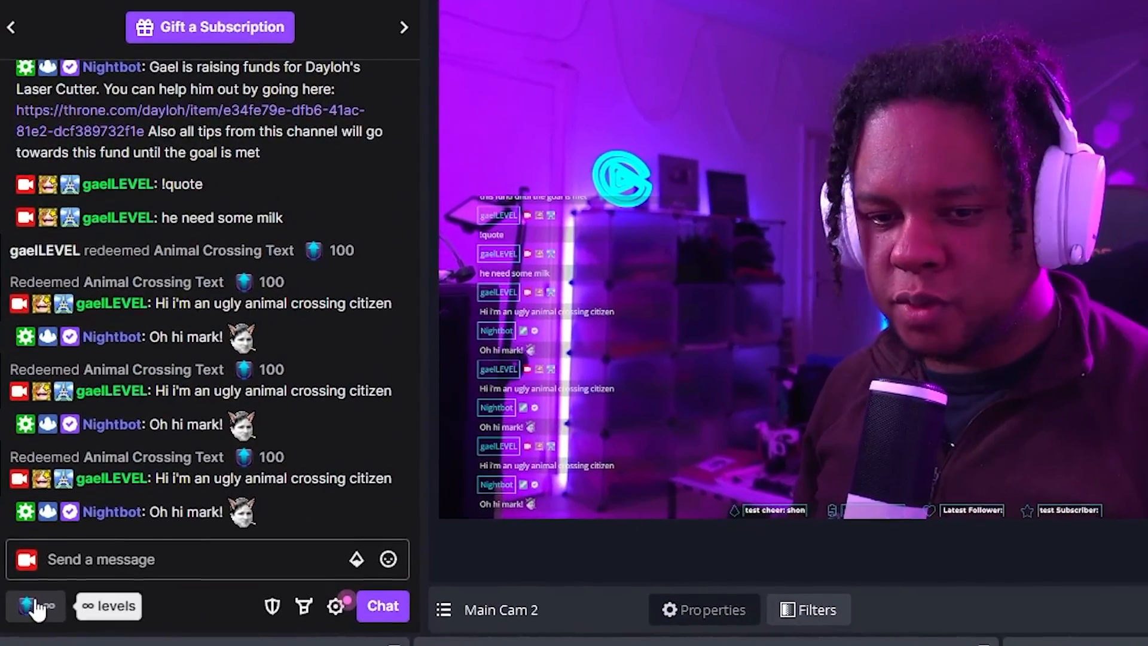
Switch to OBS and redeem the Animal Crossing Text reward in chat with the message "Hi i'm an ugly animal crossing citizen".
{"action": "left_click", "coordinate": [23, 535]}
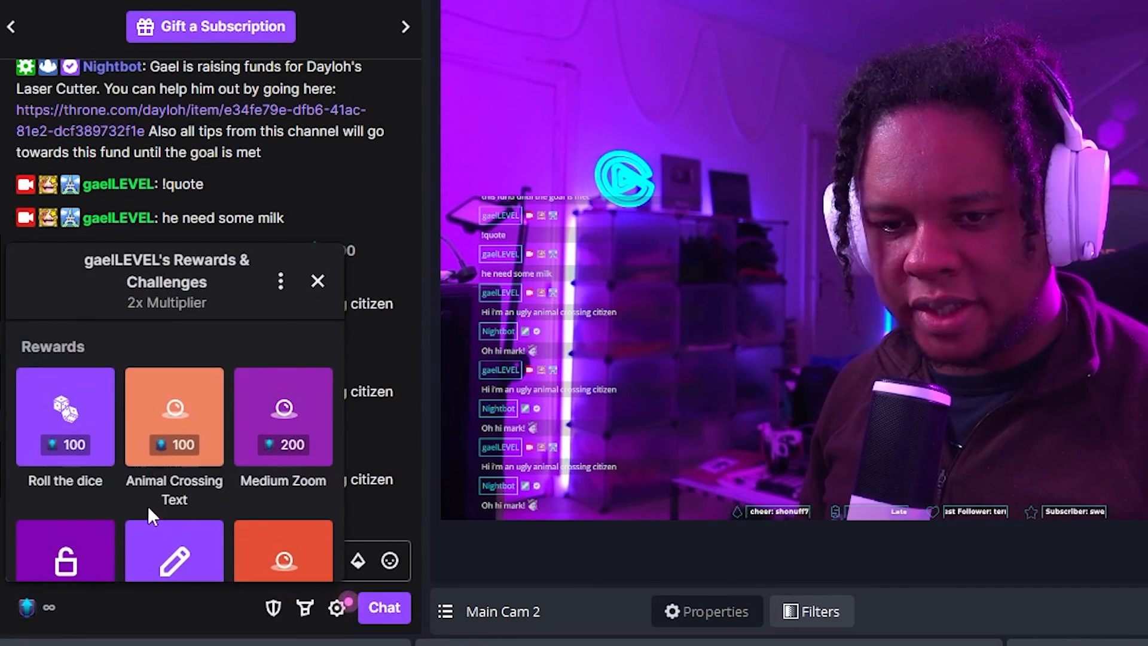
{"action": "left_click", "coordinate": [168, 433]}
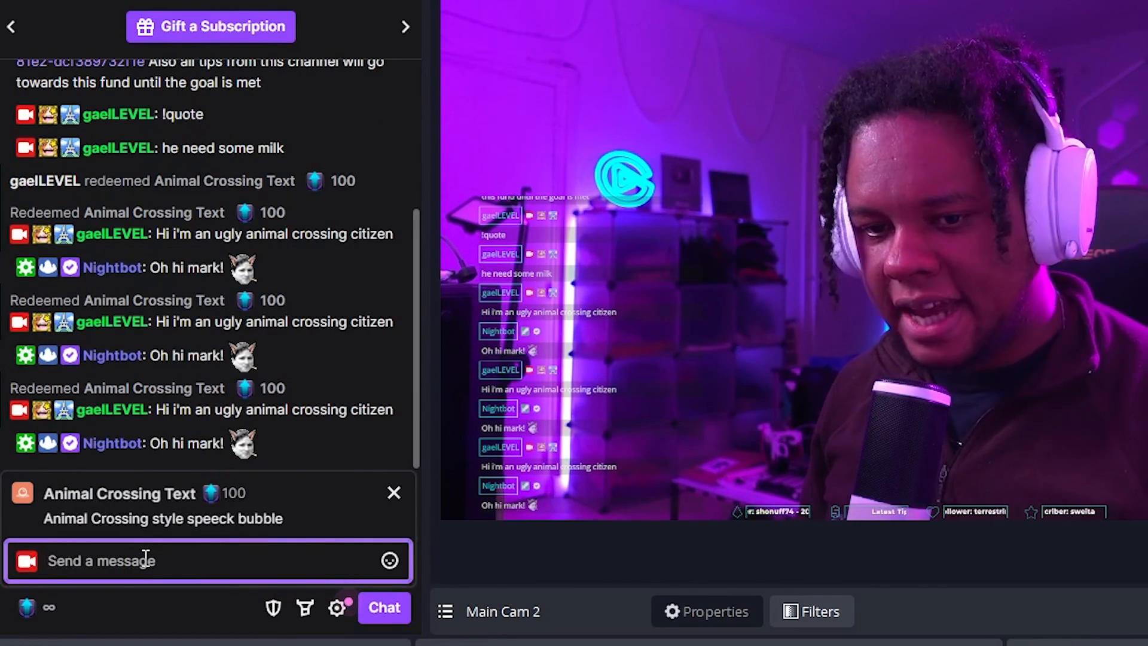
{"action": "type", "text": "Hi i'm an ugly animal crossing citizen"}
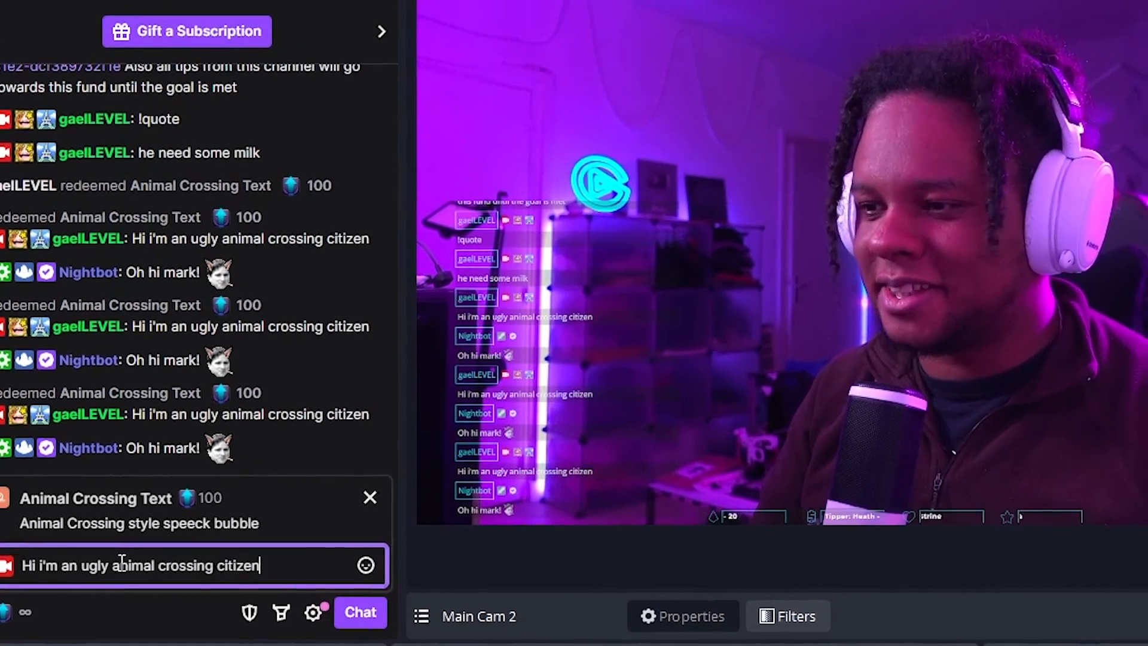
{"action": "key", "text": "Return"}
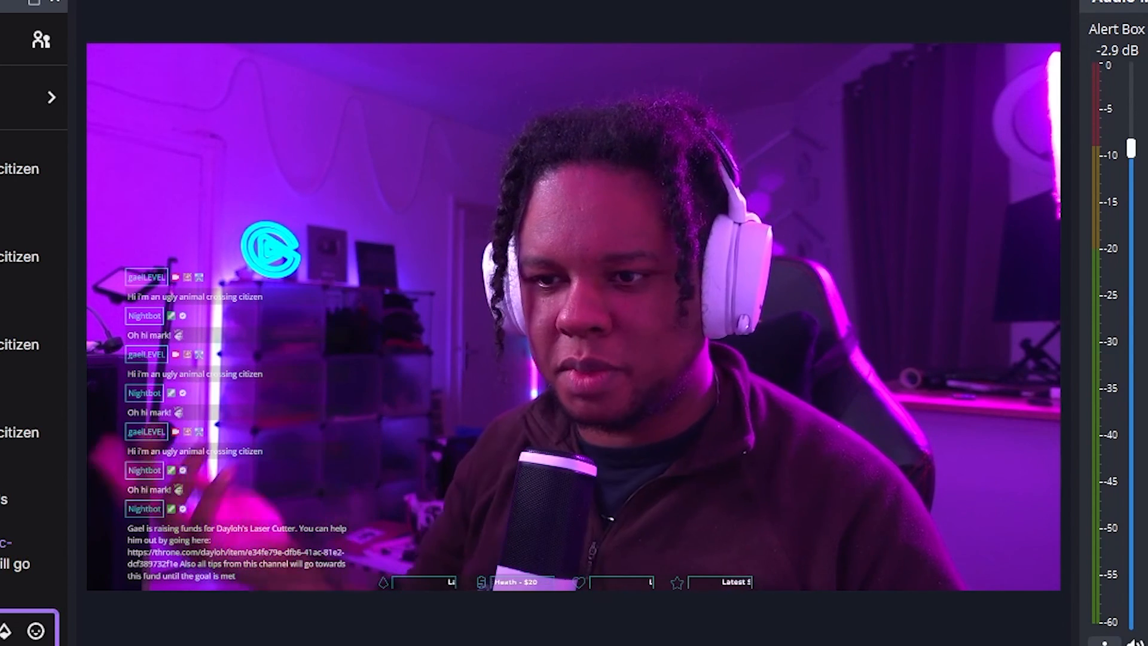
Select the AC bubble scene and make the back colors, Nametag and AC message sources visible.
{"action": "left_click", "coordinate": [69, 597]}
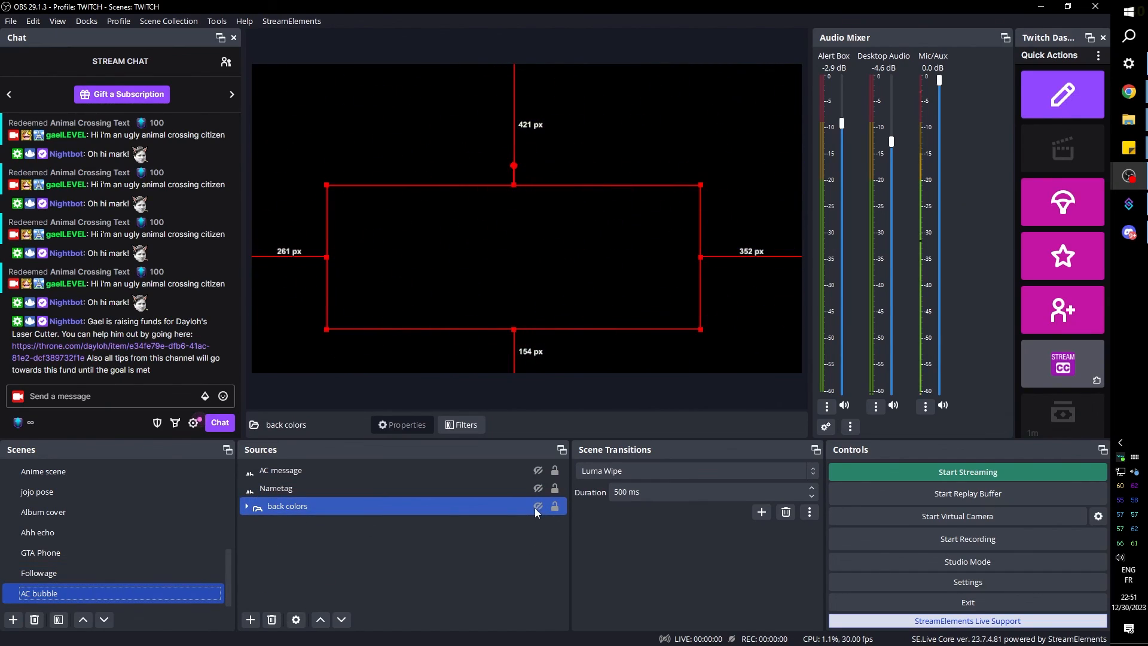
{"action": "left_click", "coordinate": [536, 506]}
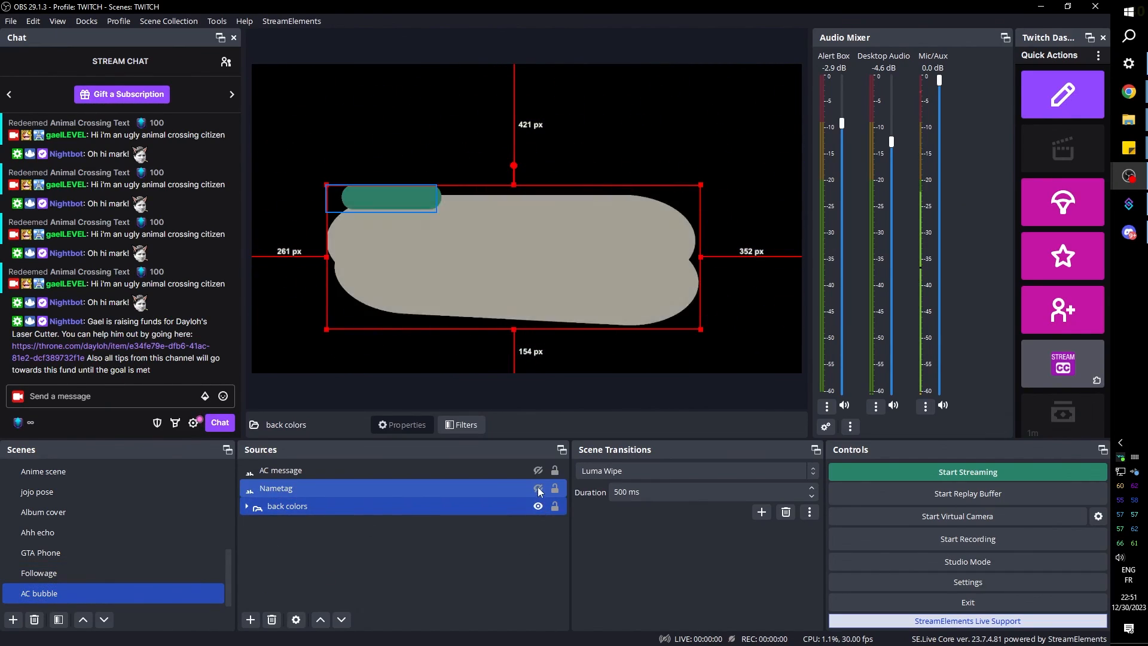
{"action": "left_click", "coordinate": [538, 489]}
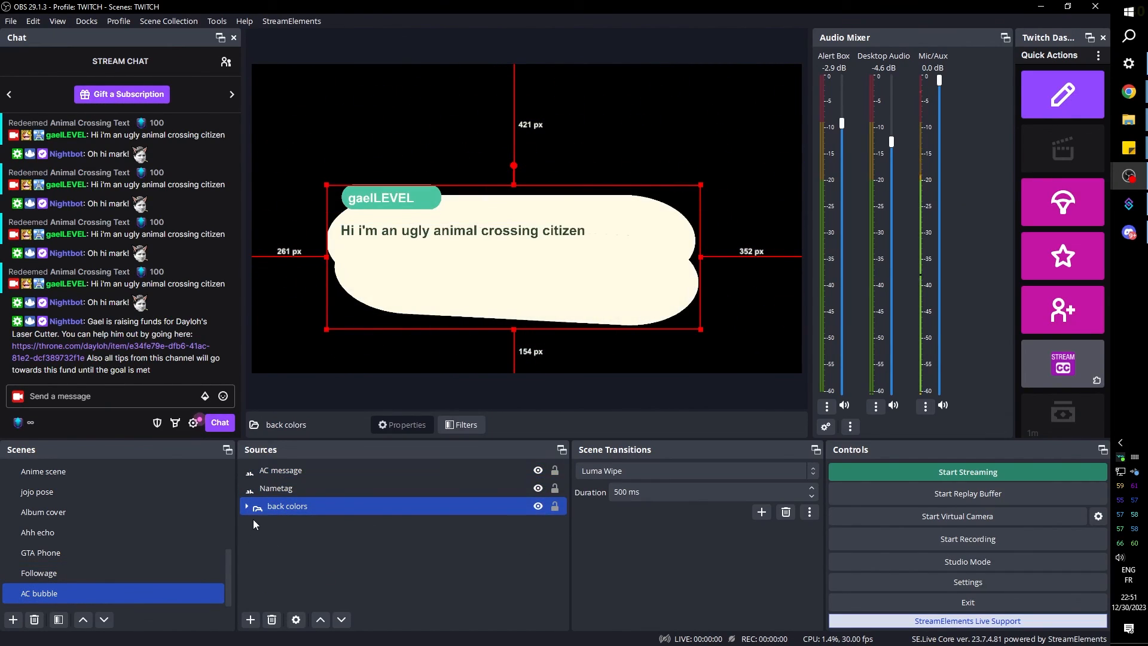
Add a User-defined shader effect filter to the AC bubble scene, keeping its default name.
{"action": "right_click", "coordinate": [47, 593]}
{"action": "left_click", "coordinate": [96, 519]}
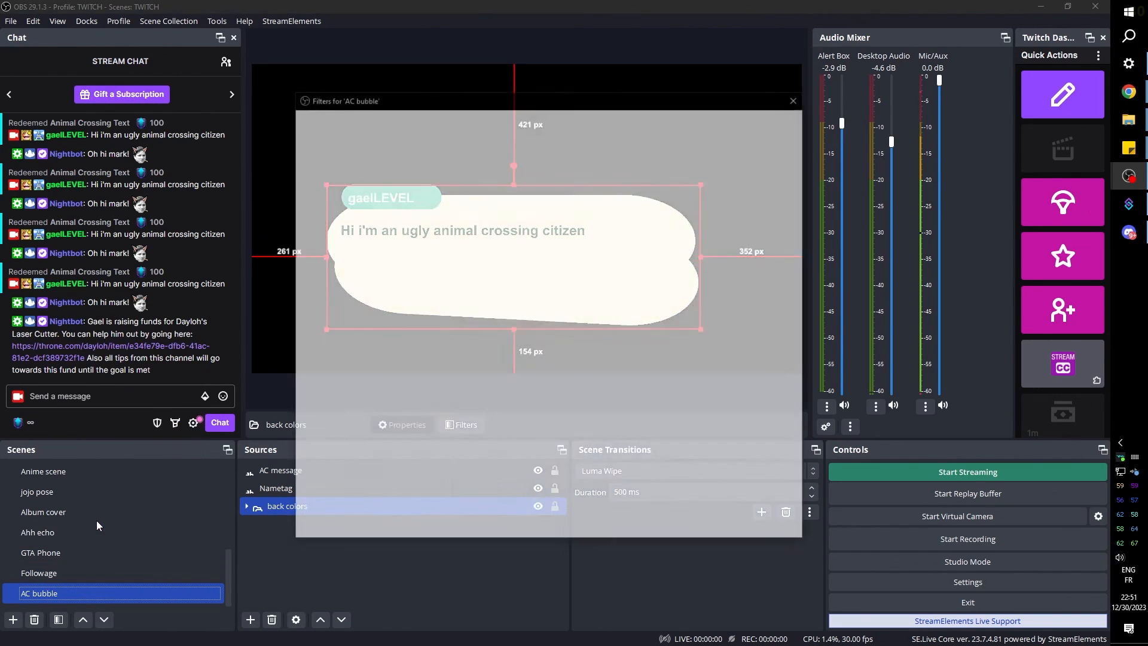
{"action": "left_click", "coordinate": [308, 525]}
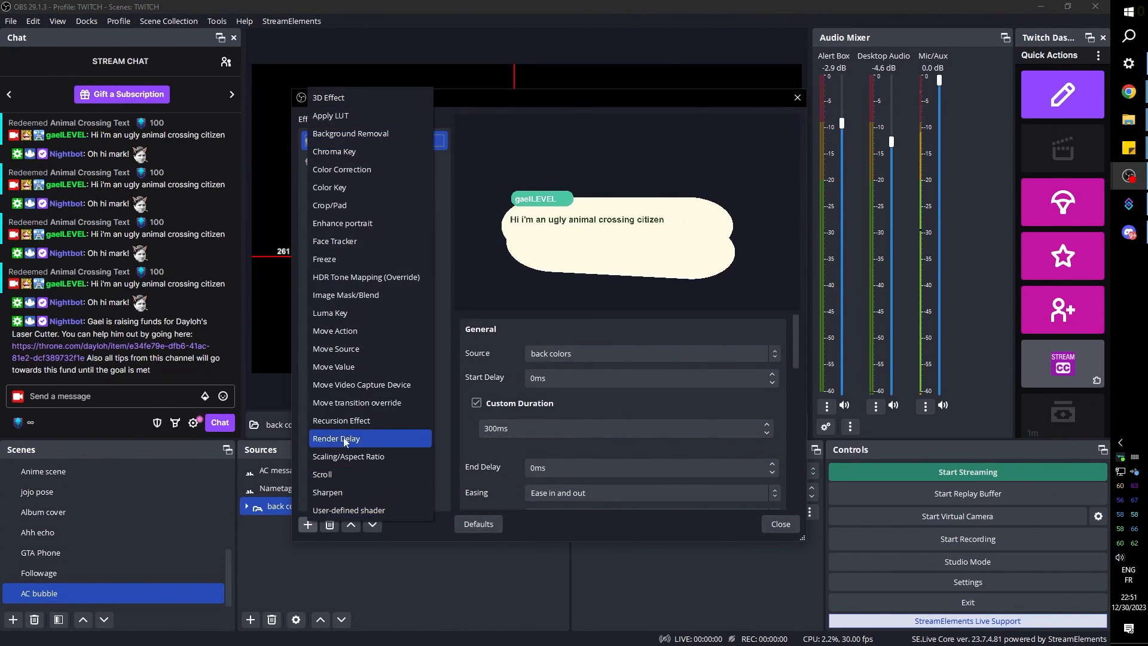
{"action": "left_click", "coordinate": [348, 509]}
{"action": "left_click", "coordinate": [520, 338]}
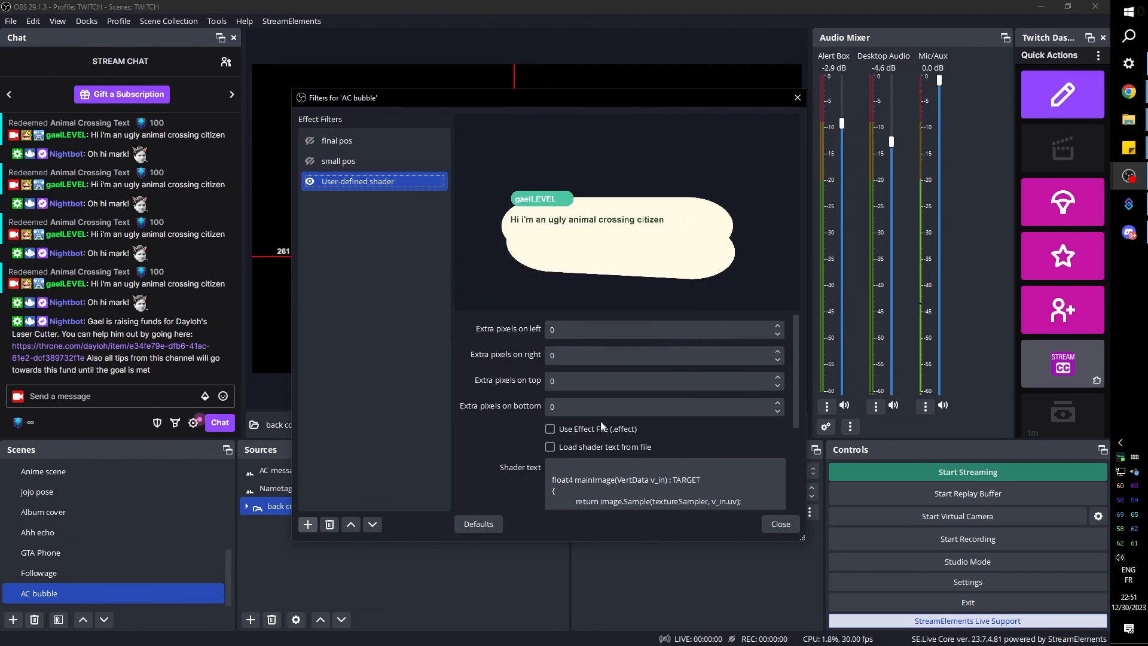
Load the shader text from the file heat-wave-simple.shader in the obs-shaderfilter examples folder.
{"action": "left_click", "coordinate": [550, 447]}
{"action": "left_click", "coordinate": [765, 411]}
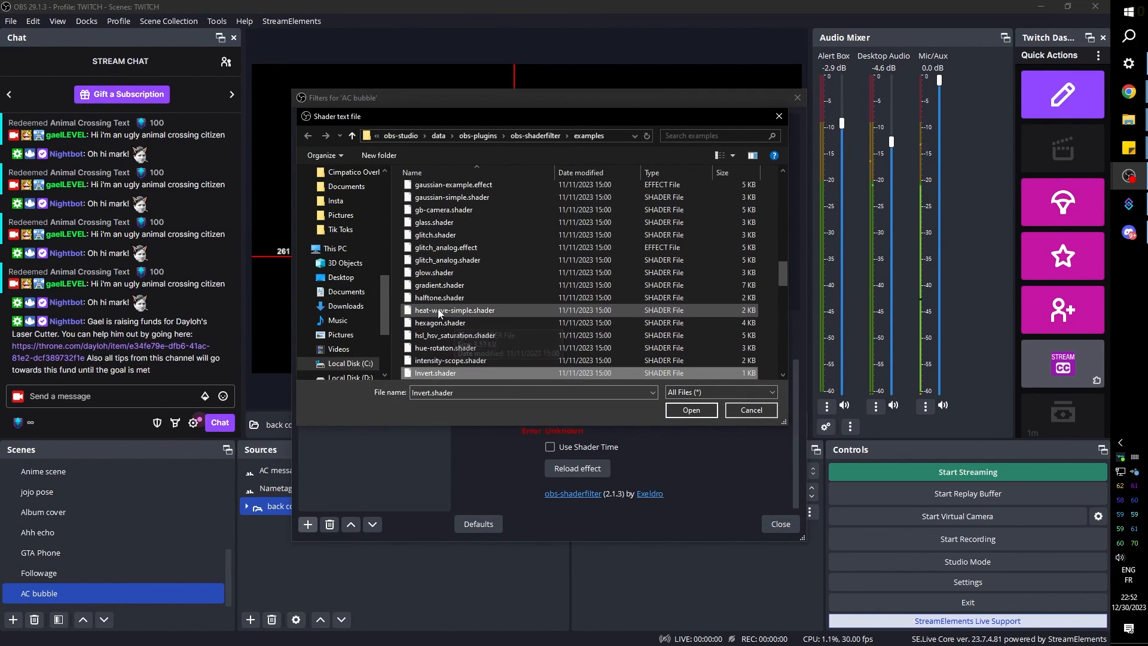
{"action": "left_click", "coordinate": [441, 310]}
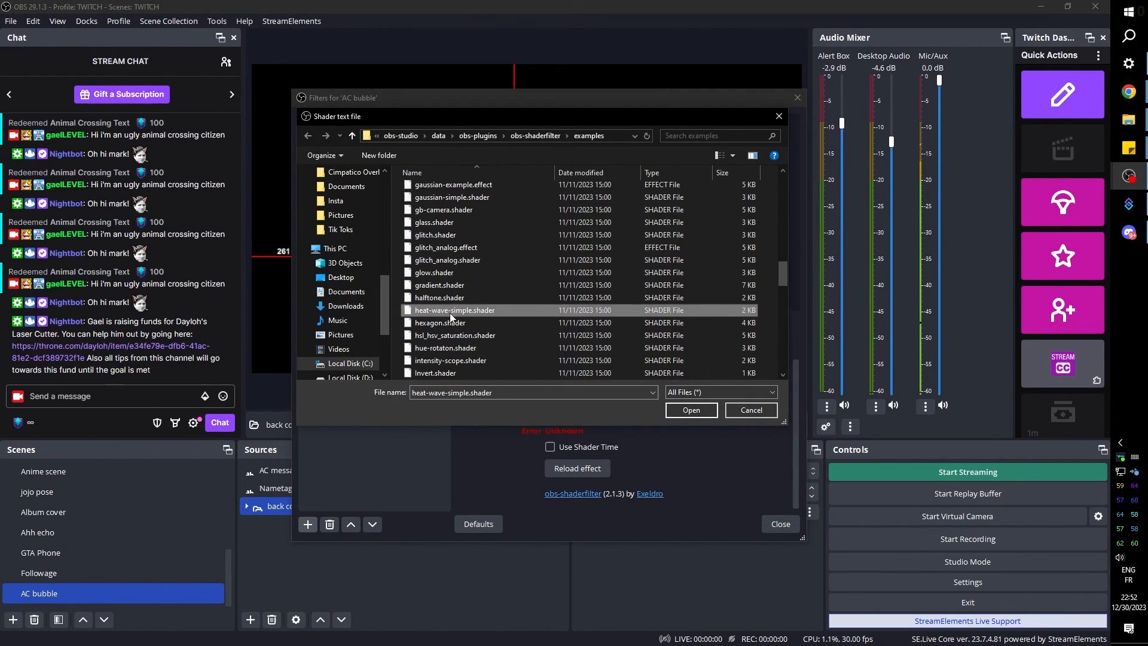
{"action": "left_click", "coordinate": [692, 410]}
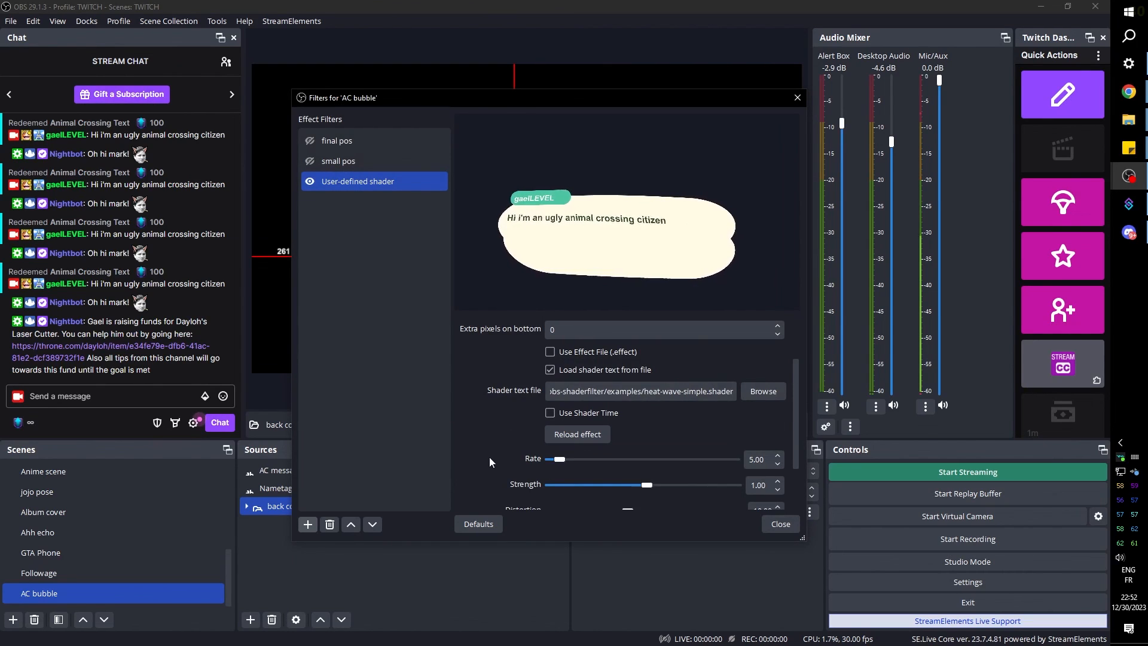
Raise the heat-wave shader's Distortion to its maximum and lower its Strength slightly.
{"action": "scroll", "coordinate": [482, 439], "scroll_direction": "down", "scroll_amount": 3}
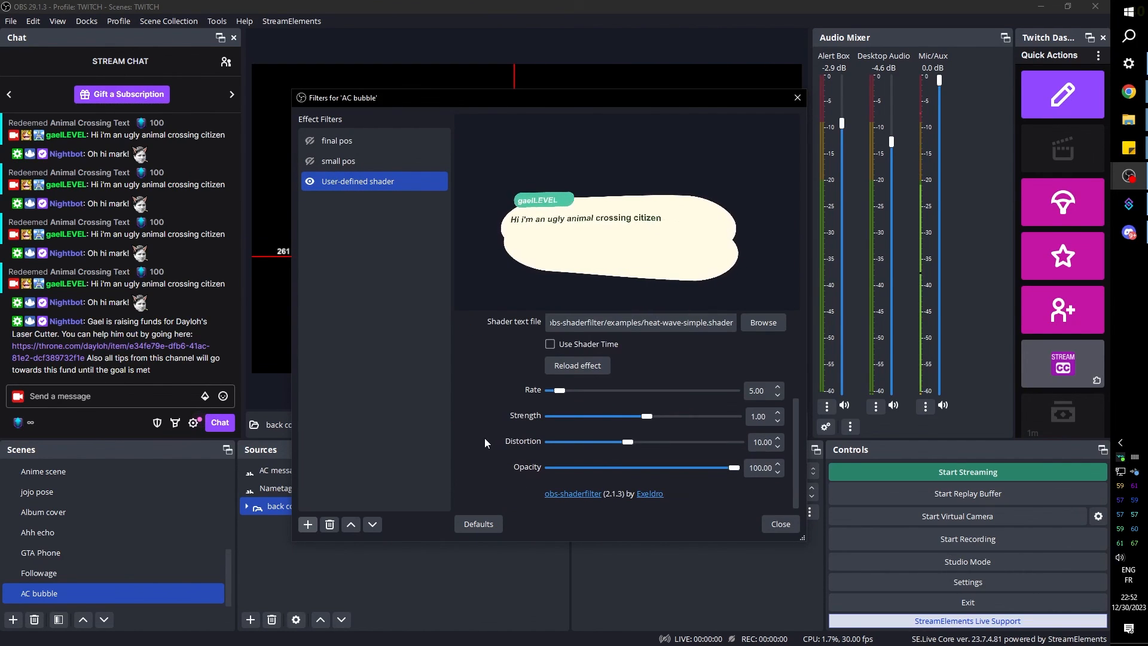
{"action": "left_click_drag", "start_coordinate": [622, 443], "coordinate": [739, 442]}
{"action": "left_click_drag", "start_coordinate": [647, 417], "coordinate": [615, 425]}
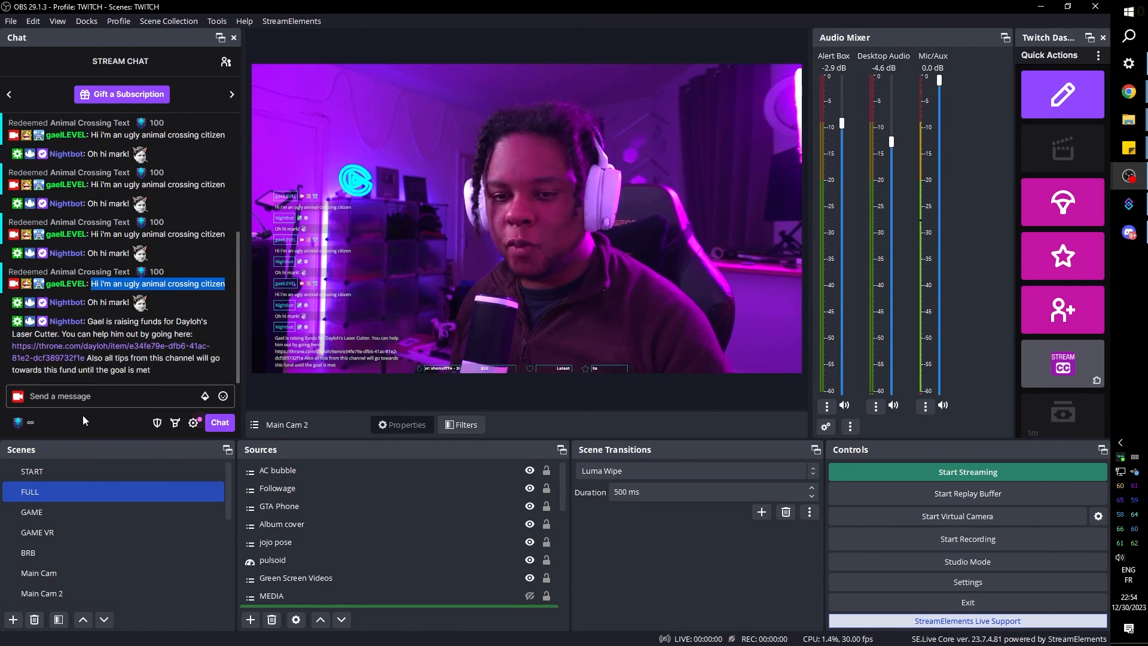
With the FULL scene active, redeem Animal Crossing Text in chat again using the message "Hi i'm an ugly animal crossing citizen".
{"action": "left_click", "coordinate": [31, 424]}
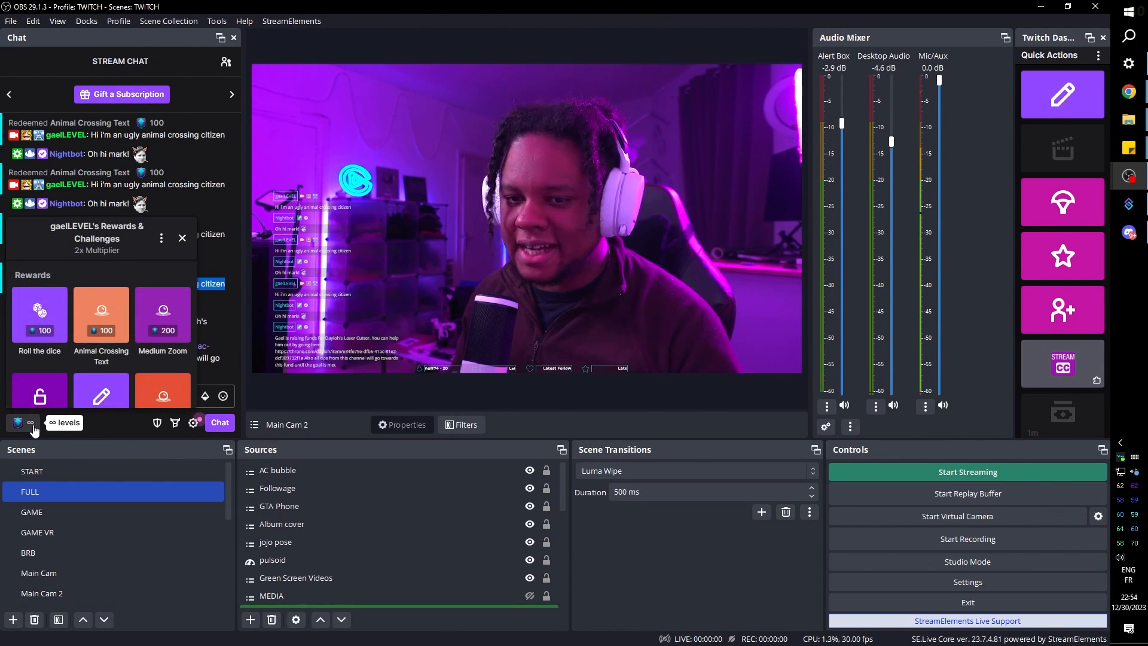
{"action": "left_click", "coordinate": [105, 315]}
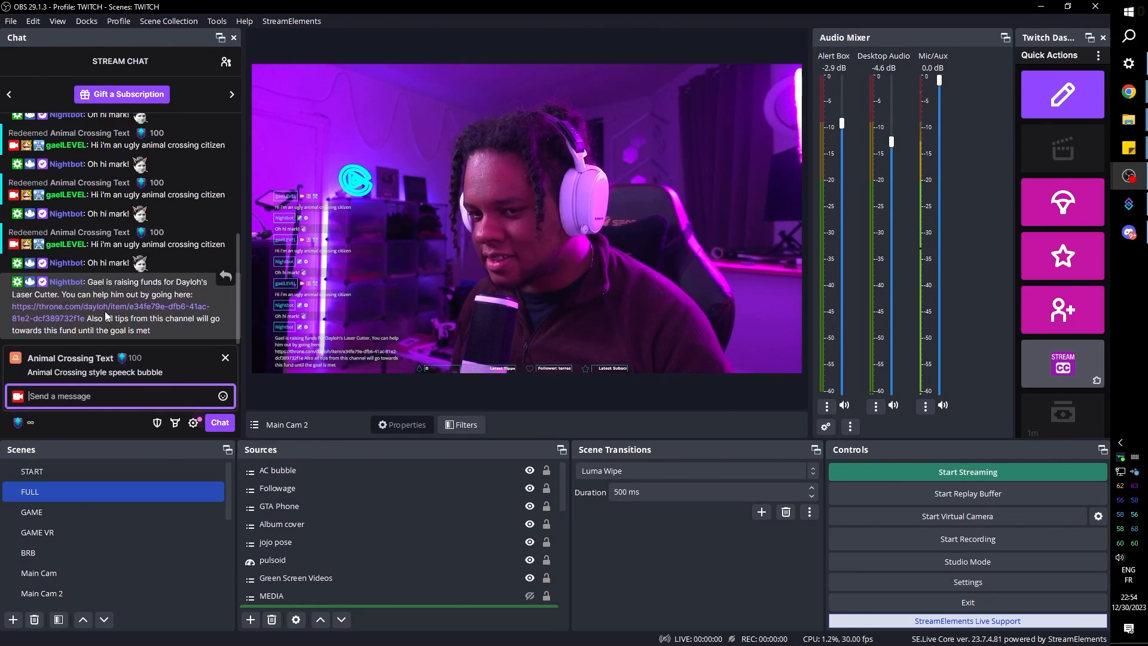
{"action": "type", "text": "Hi i'm an ugly animal crossing citizen"}
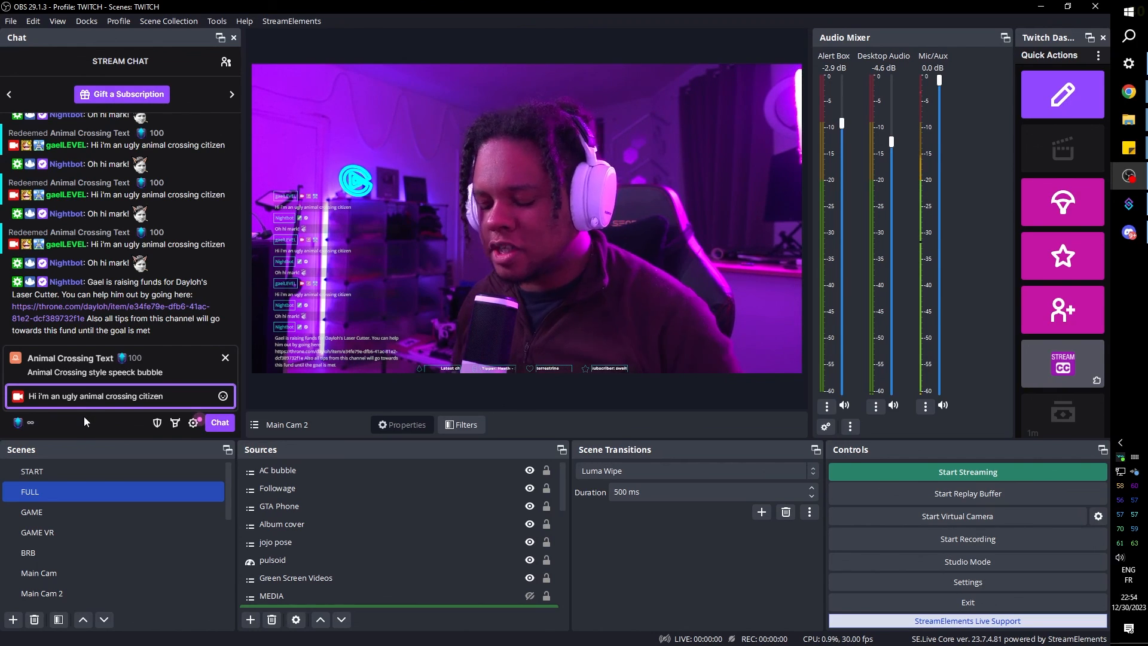
{"action": "key", "text": "Return"}
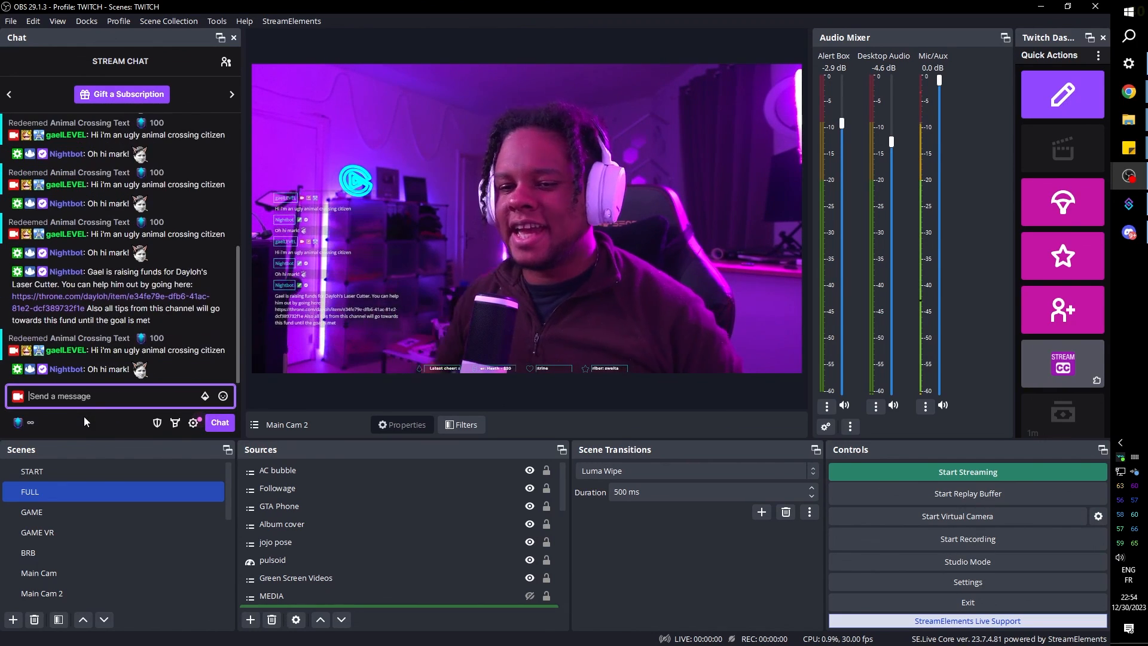